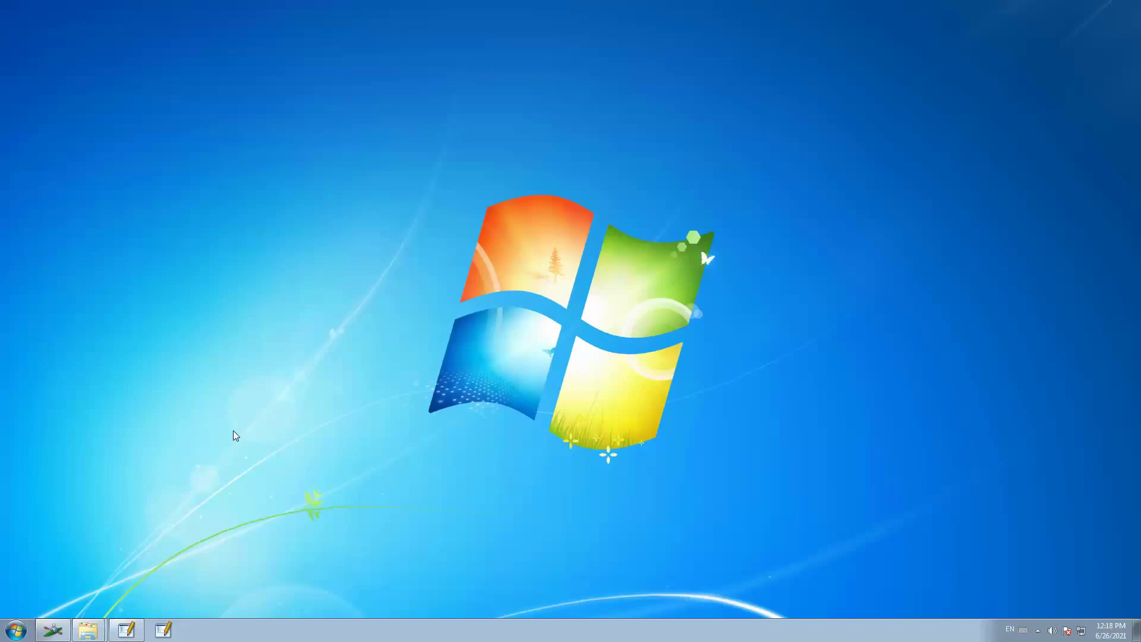
Search the installed programs for "canoe" and launch CANoe 10.0 SP4
{"action": "left_click", "coordinate": [18, 631]}
{"action": "type", "text": "can"}
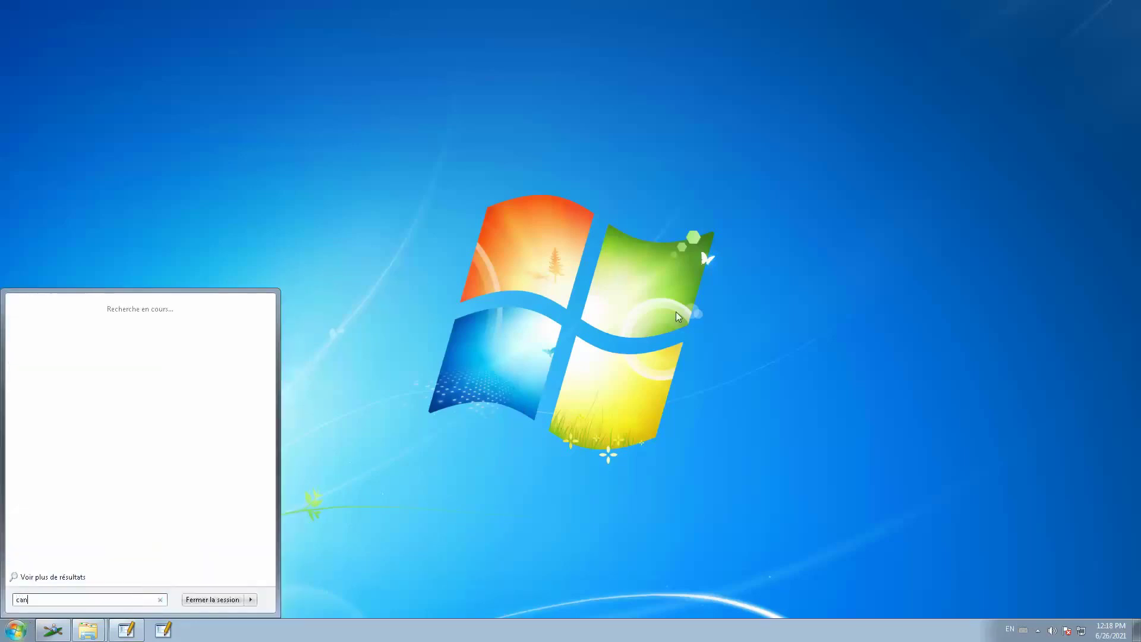
{"action": "type", "text": "oe"}
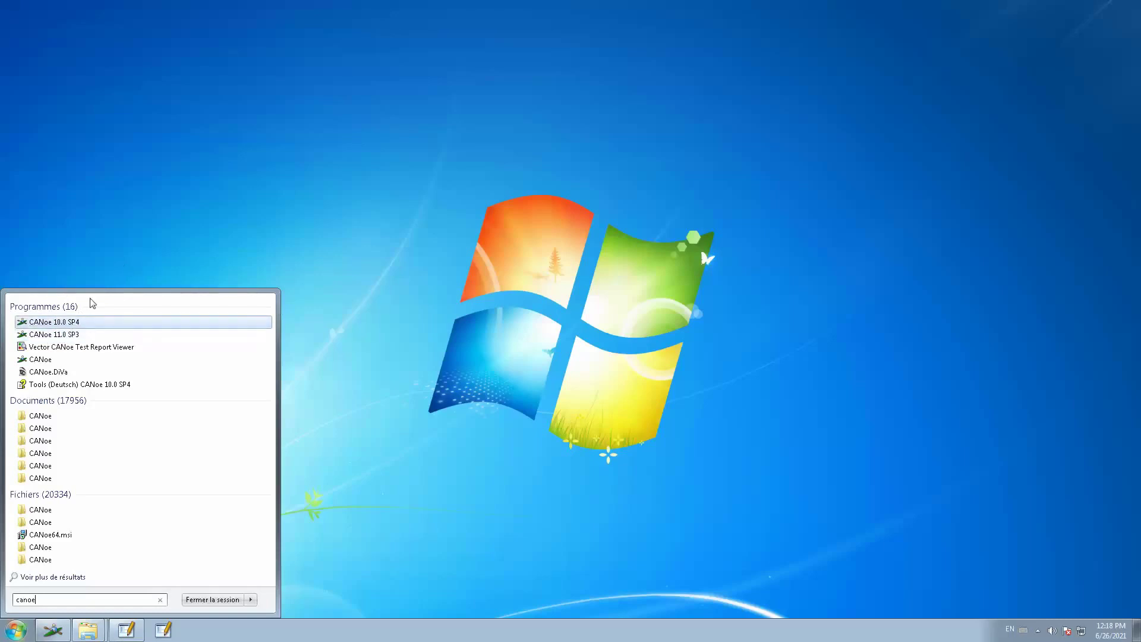
{"action": "key", "text": "Return"}
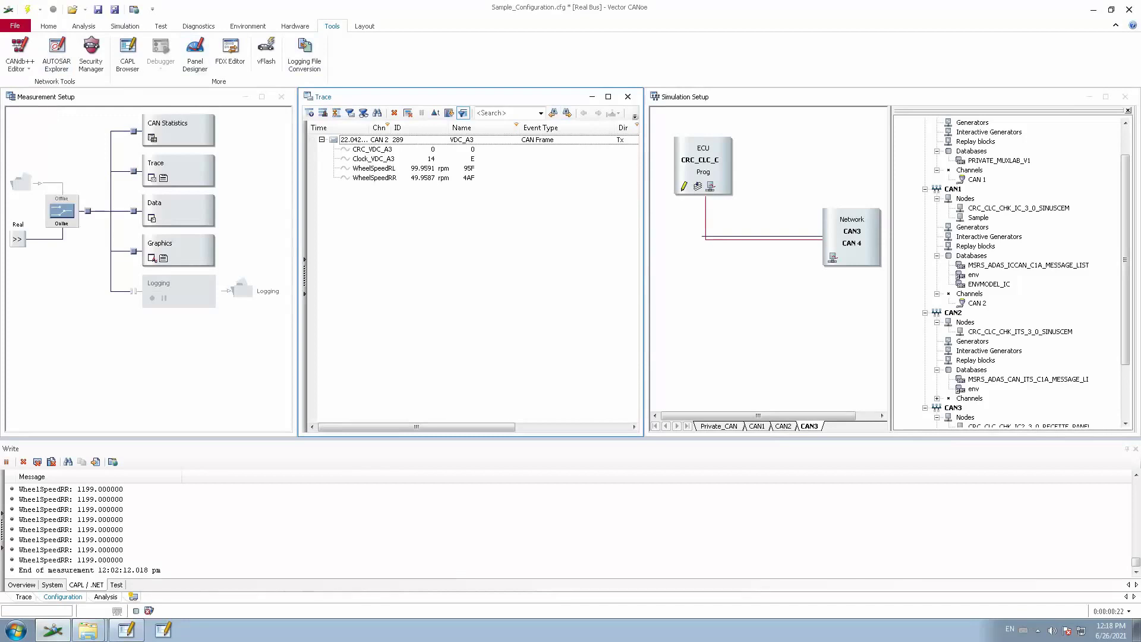
{"action": "left_click", "coordinate": [51, 30]}
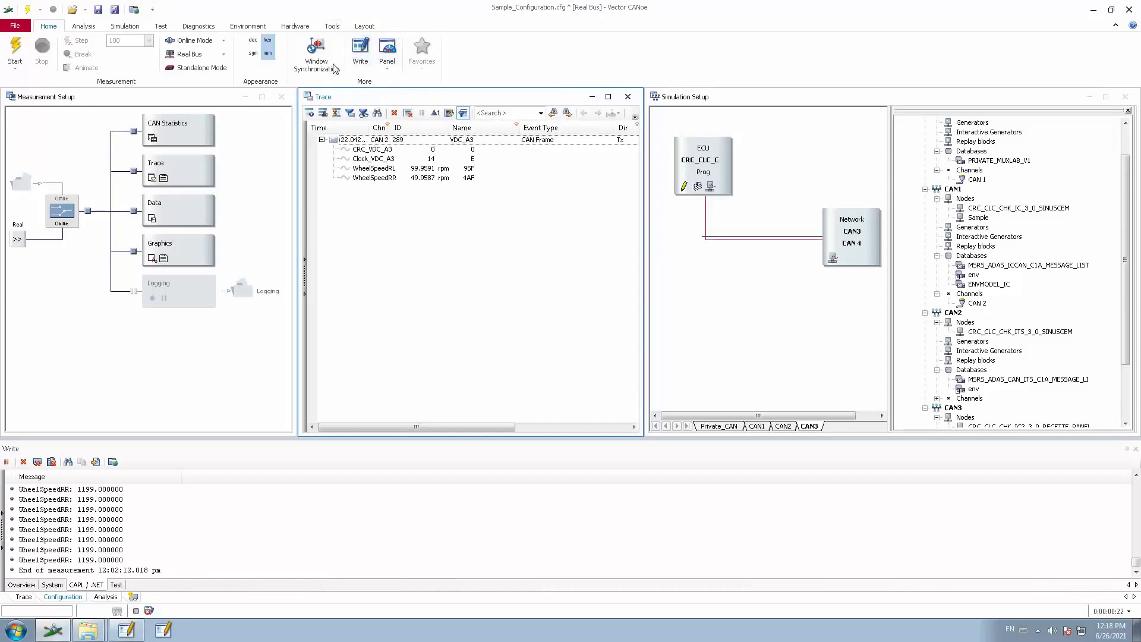
{"action": "left_click", "coordinate": [388, 70]}
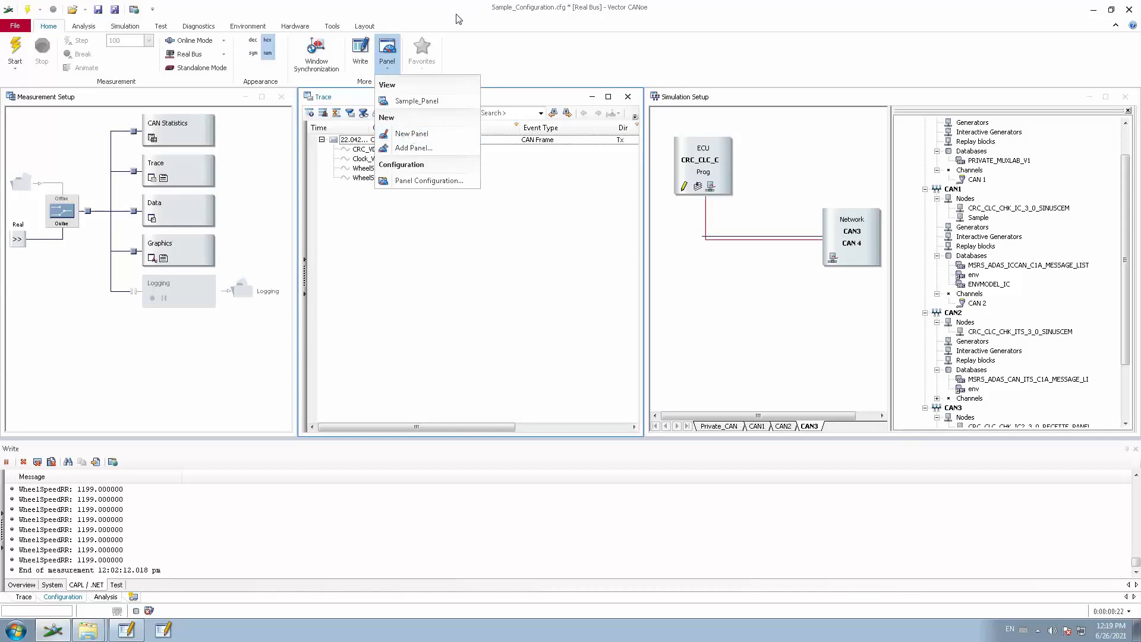
{"action": "left_click", "coordinate": [425, 36]}
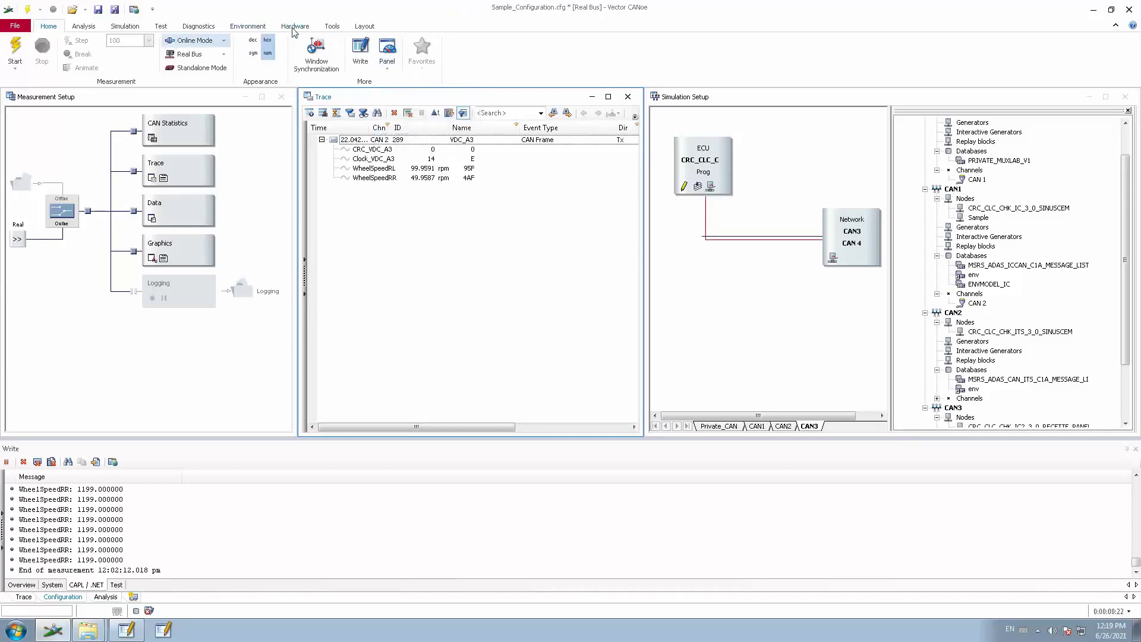
{"action": "left_click", "coordinate": [330, 26]}
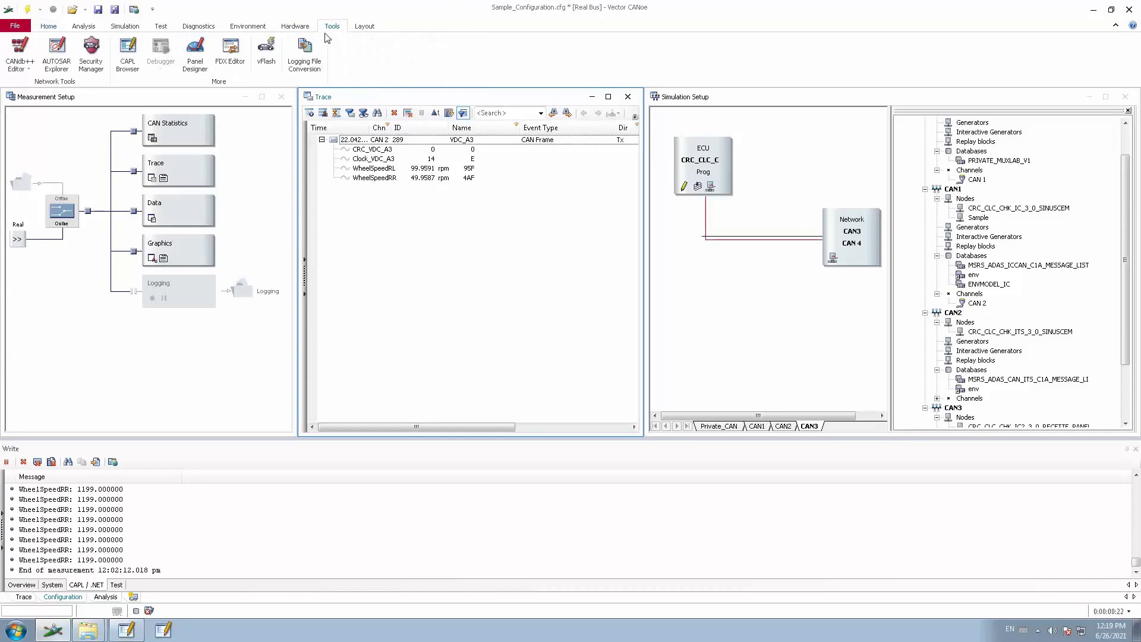
{"action": "left_click", "coordinate": [191, 69]}
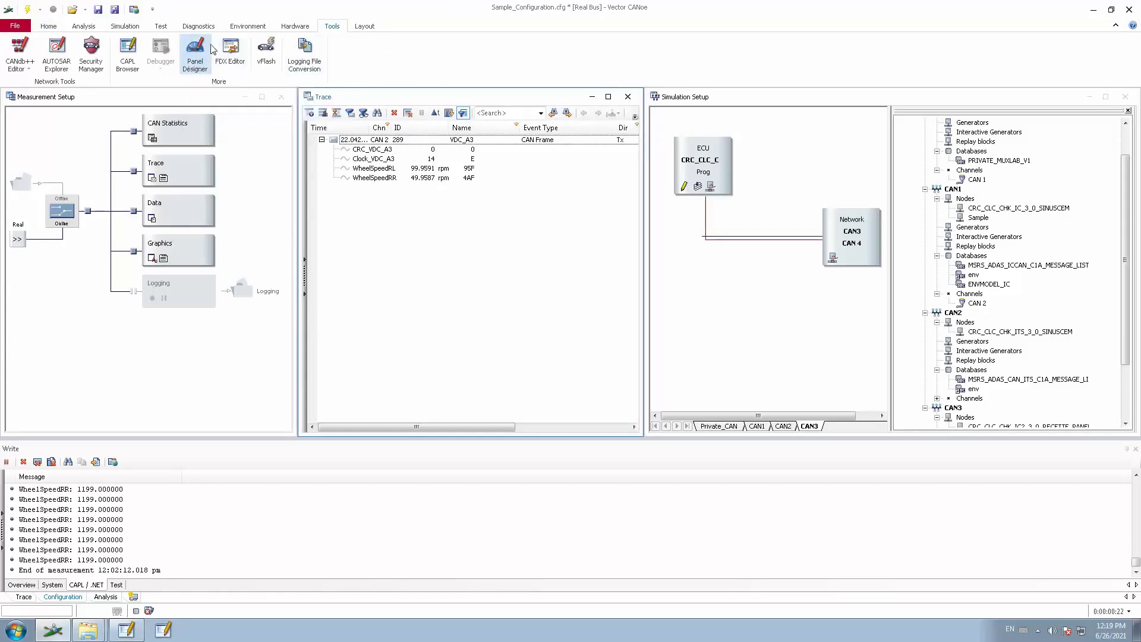
Create a new panel for the configuration, opening it in Panel Designer
{"action": "left_click", "coordinate": [48, 27]}
{"action": "left_click", "coordinate": [387, 69]}
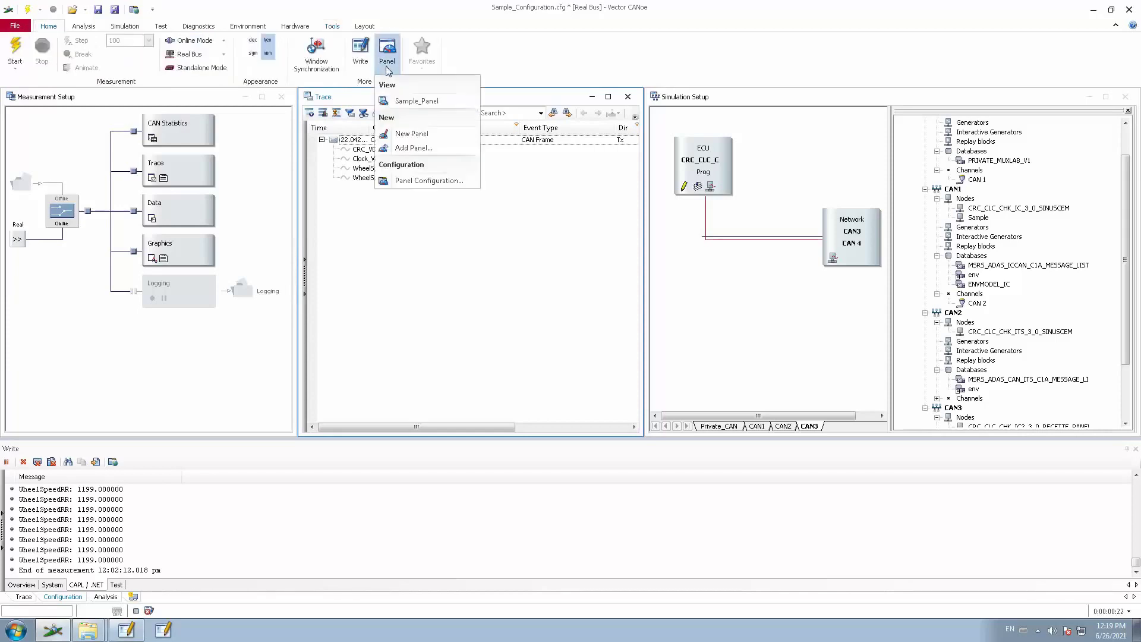
{"action": "left_click", "coordinate": [404, 135]}
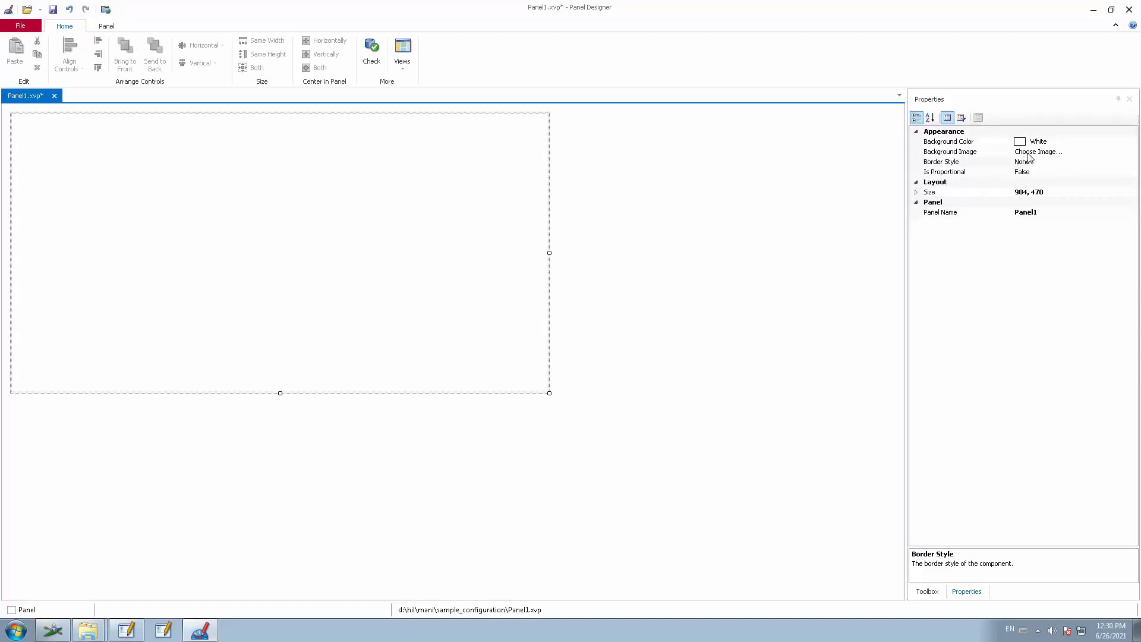
{"action": "double_click", "coordinate": [941, 161]}
{"action": "double_click", "coordinate": [940, 162]}
{"action": "left_click", "coordinate": [928, 592]}
{"action": "left_click", "coordinate": [960, 594]}
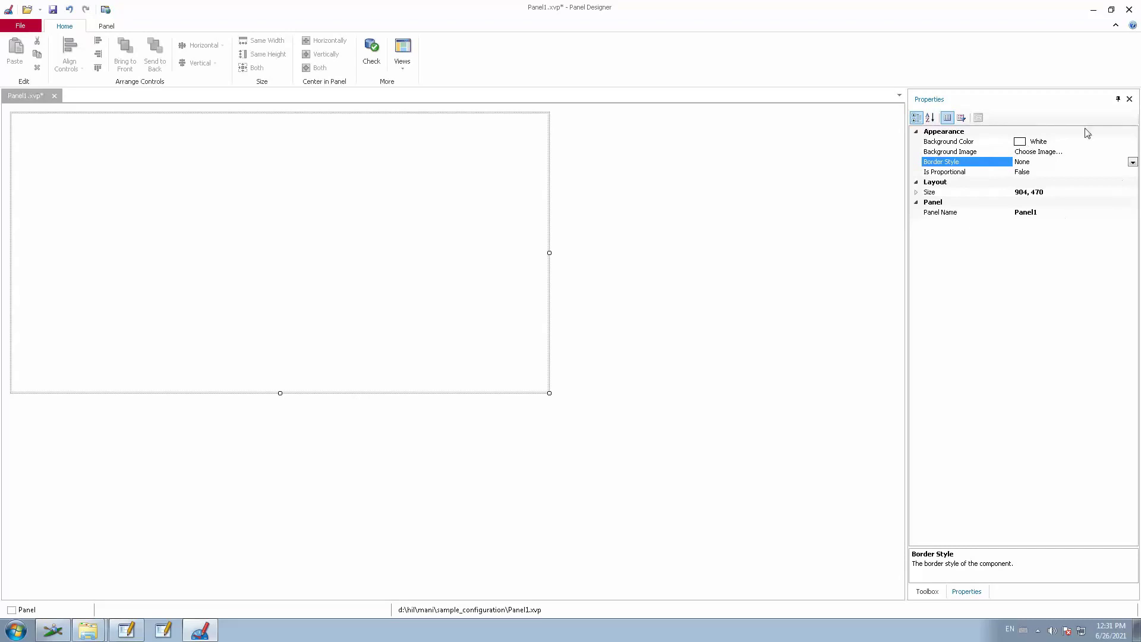
Examine the Standard, Custom and System colour choices available for the panel's background colour
{"action": "left_click", "coordinate": [489, 226]}
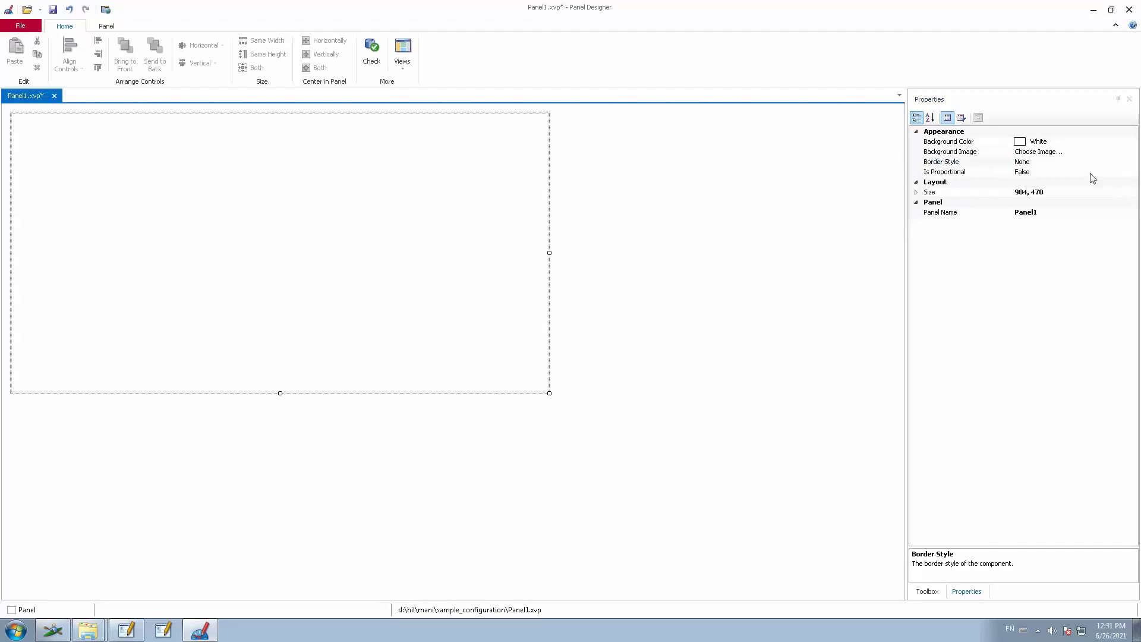
{"action": "left_click", "coordinate": [1049, 143]}
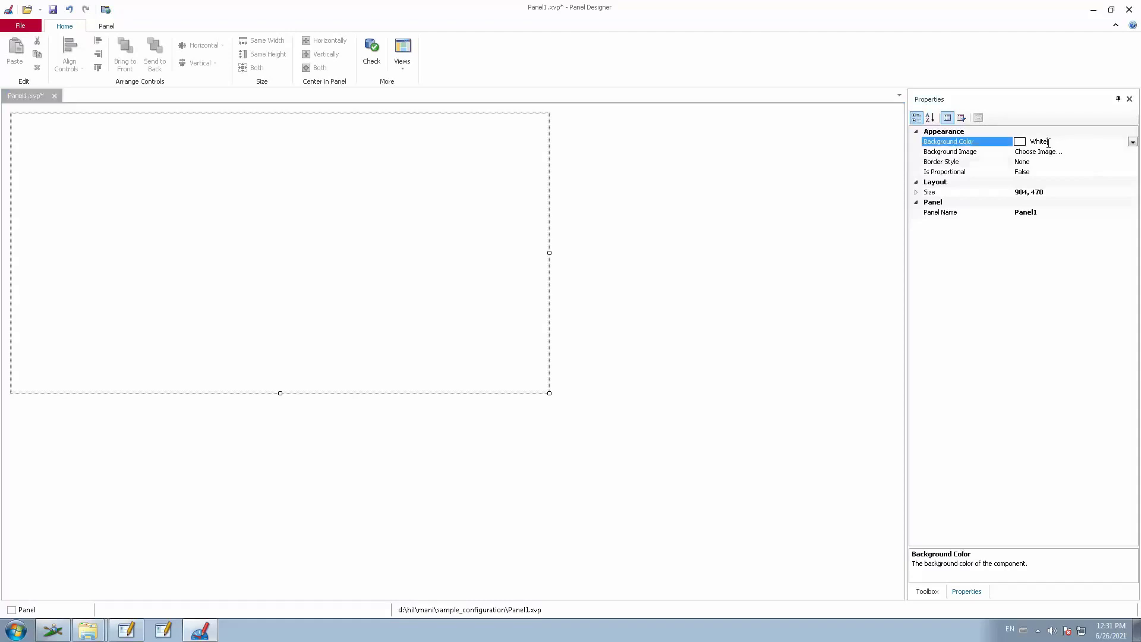
{"action": "left_click", "coordinate": [1133, 143]}
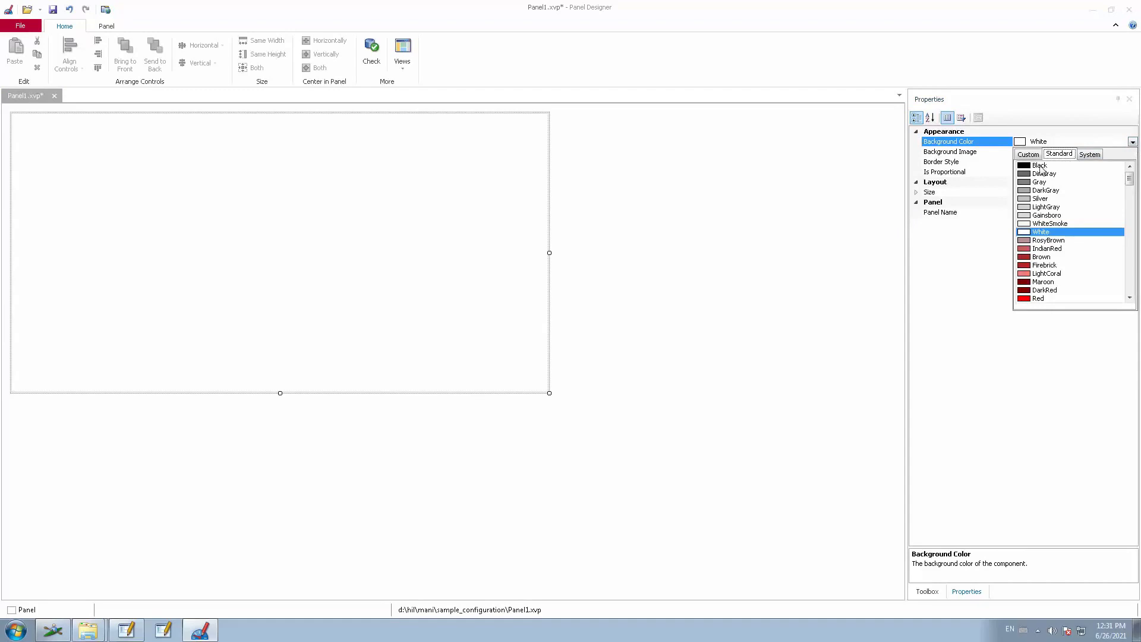
{"action": "left_click", "coordinate": [1130, 282]}
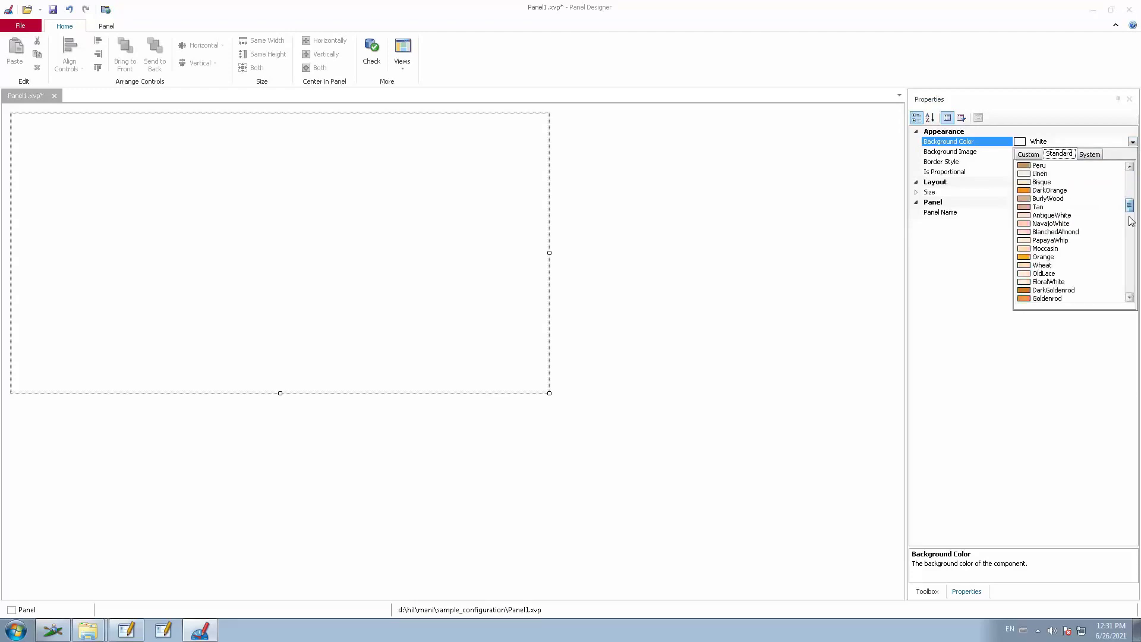
{"action": "scroll", "coordinate": [1130, 282], "scroll_direction": "down", "scroll_amount": 3}
{"action": "scroll", "coordinate": [1070, 238], "scroll_direction": "up", "scroll_amount": 20}
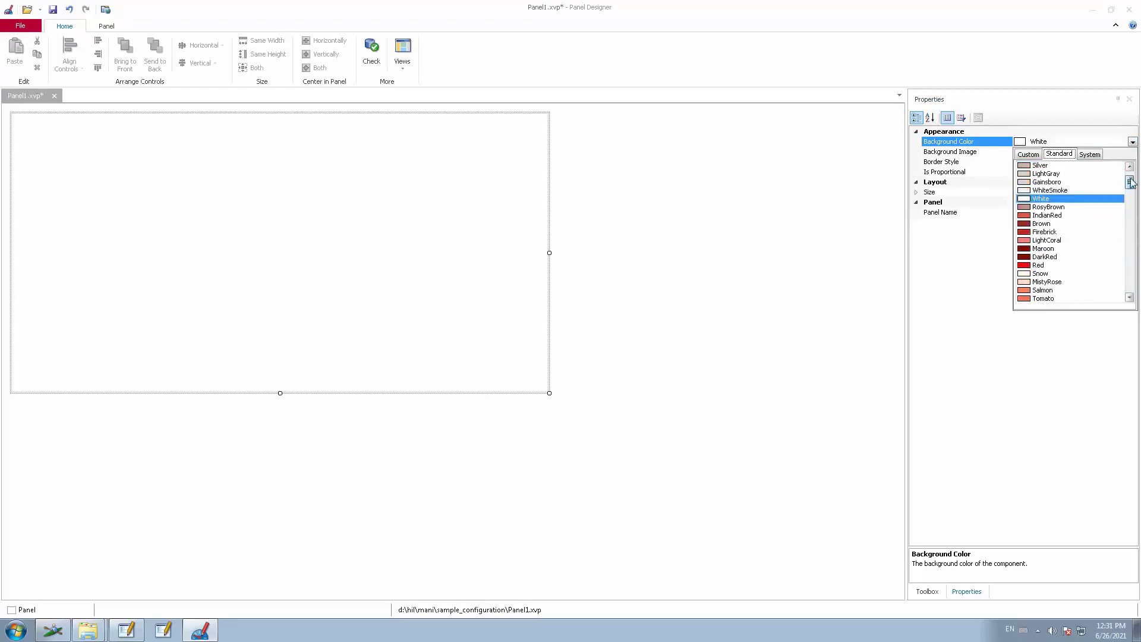
{"action": "left_click", "coordinate": [1028, 154]}
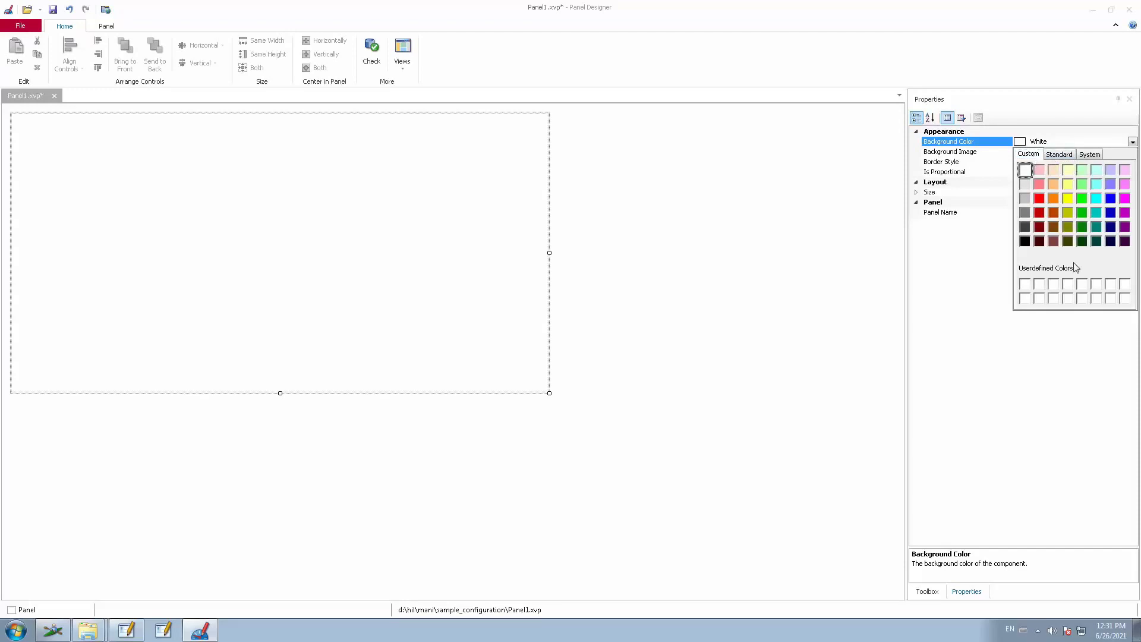
{"action": "left_click", "coordinate": [1090, 155]}
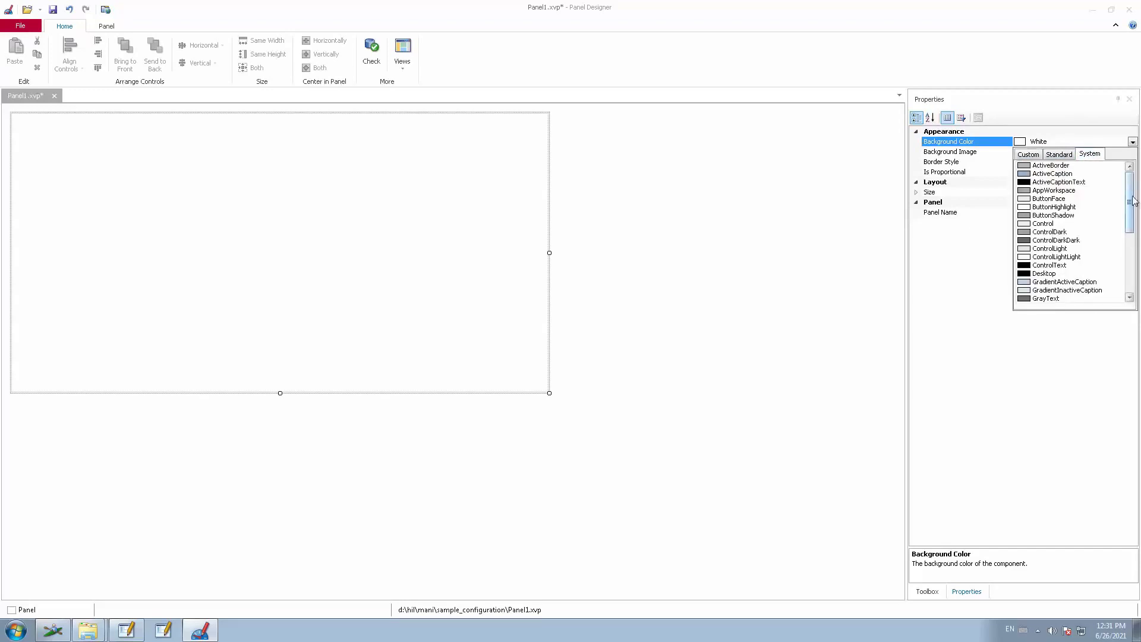
{"action": "left_click_drag", "start_coordinate": [1132, 201], "coordinate": [1136, 265]}
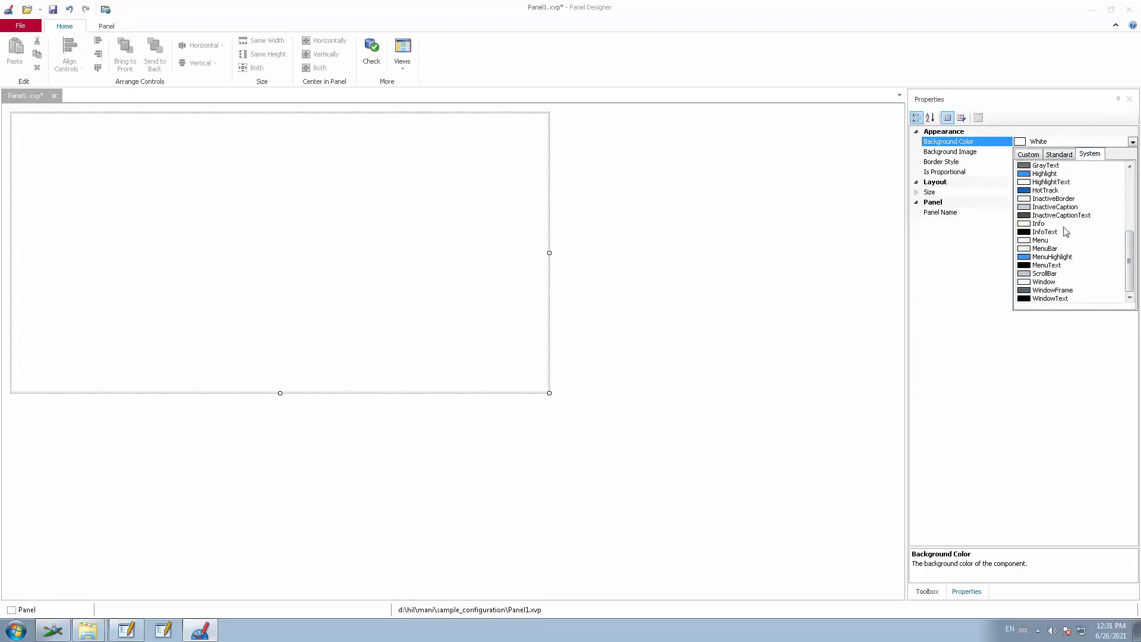
Try the standard colour Black as the panel's background colour and set it back to White
{"action": "left_click", "coordinate": [1061, 155]}
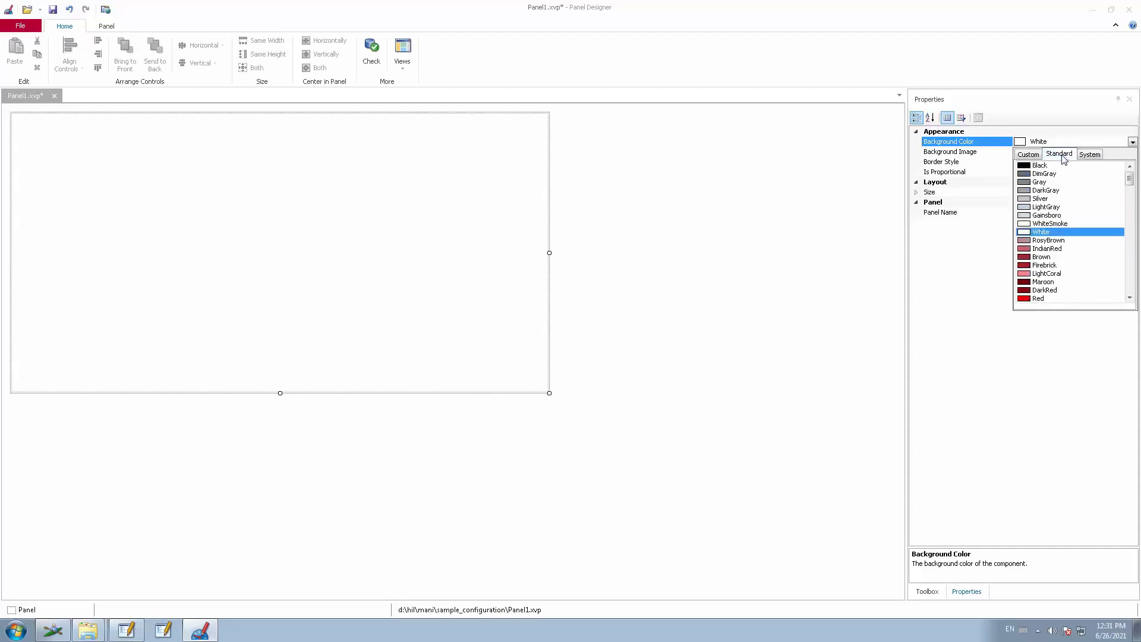
{"action": "left_click", "coordinate": [1031, 166]}
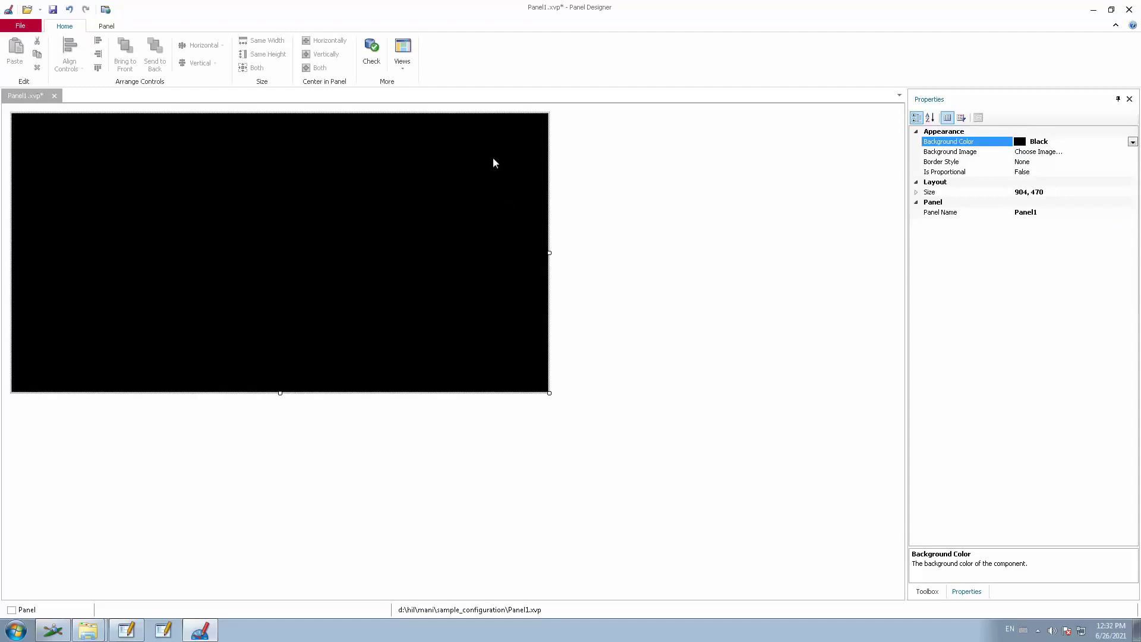
{"action": "left_click", "coordinate": [1133, 142]}
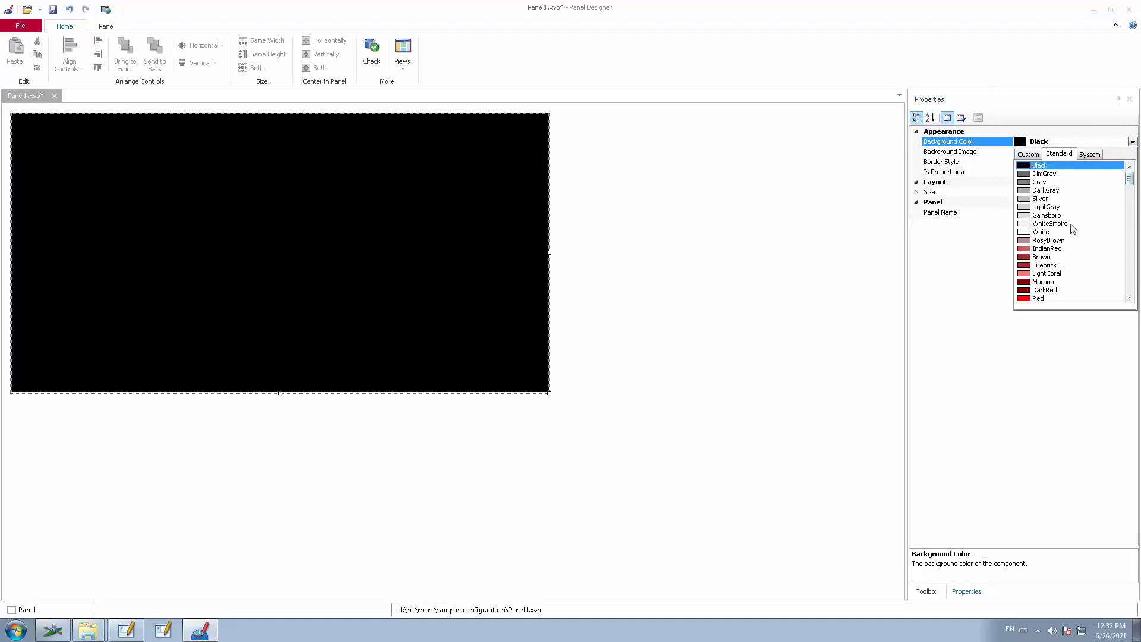
{"action": "left_click", "coordinate": [1038, 232]}
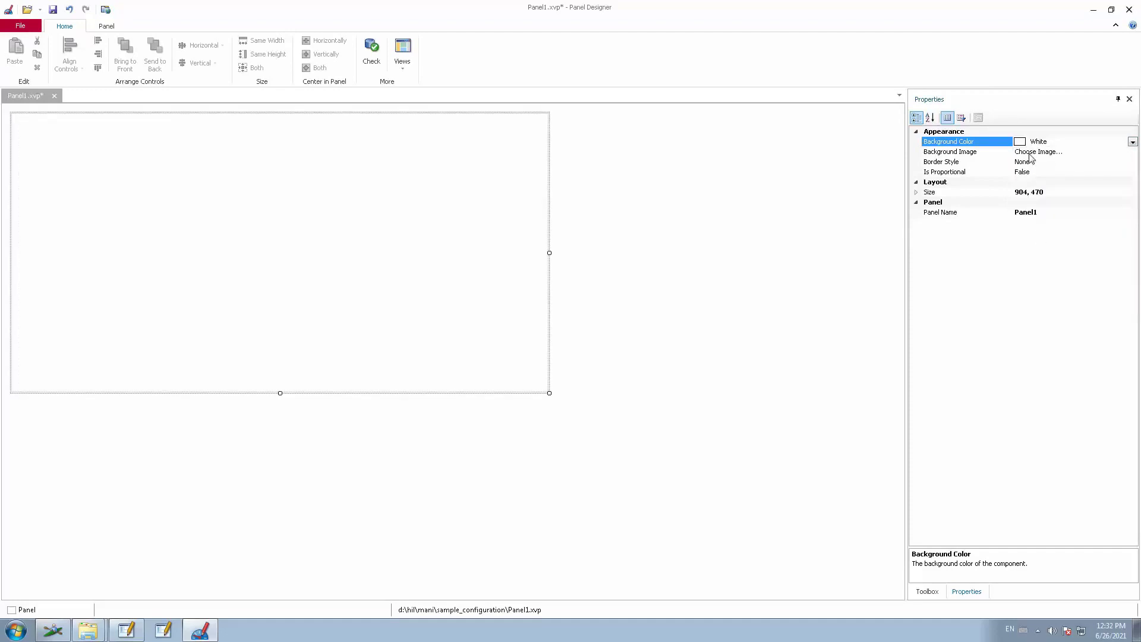
Set the panel's background image to Panel_Background.jpg from the 03.Panels folder
{"action": "left_click", "coordinate": [1030, 153]}
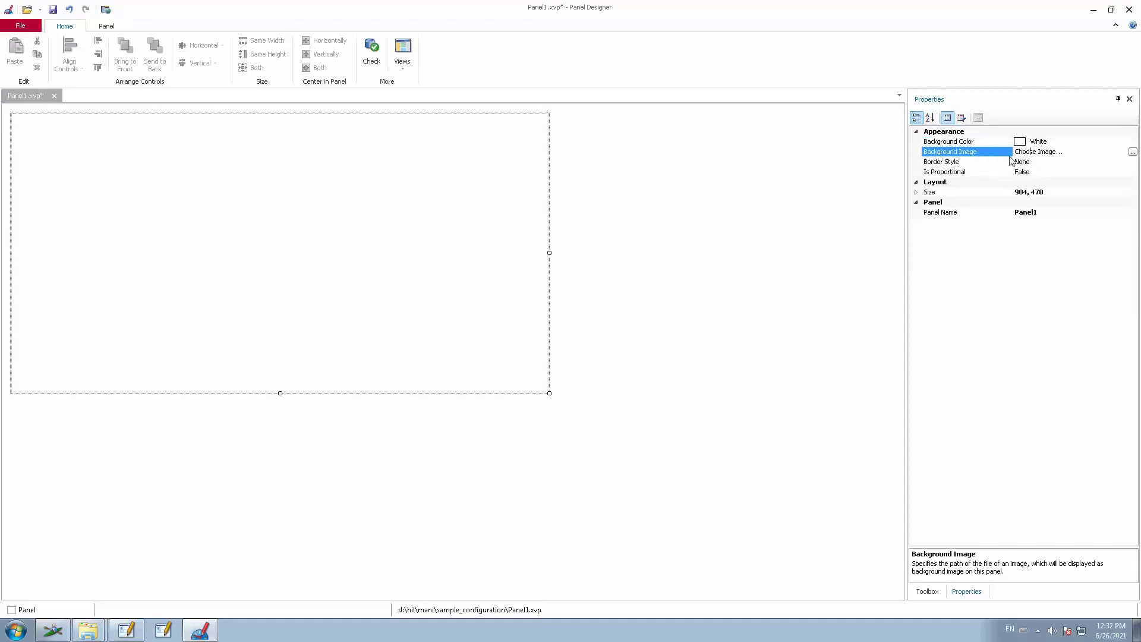
{"action": "left_click", "coordinate": [1133, 151]}
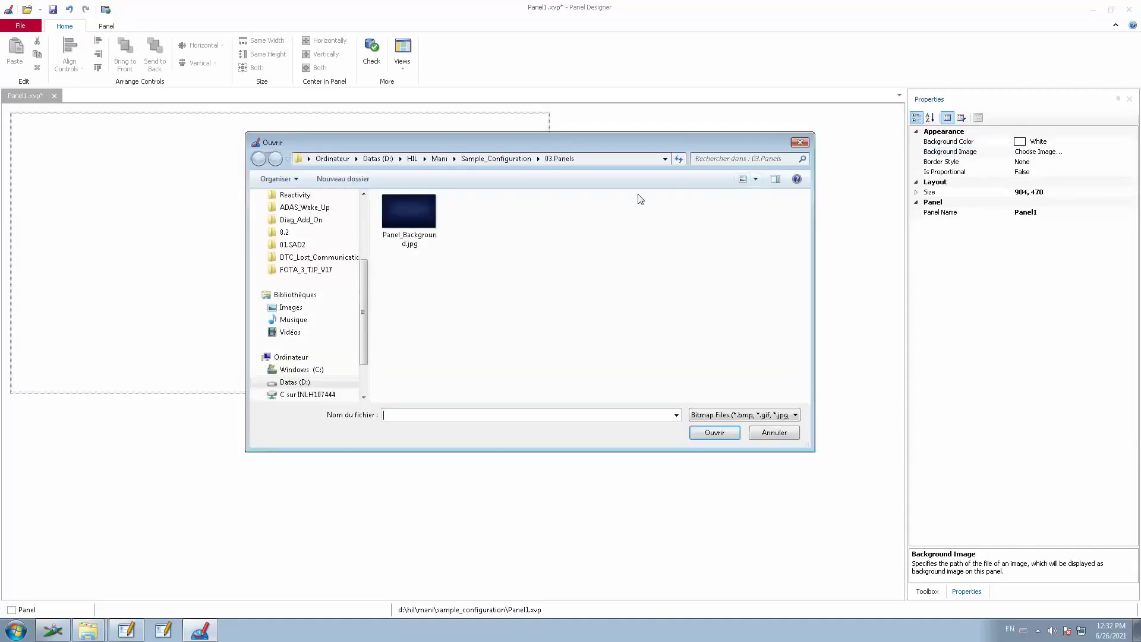
{"action": "left_click", "coordinate": [415, 220]}
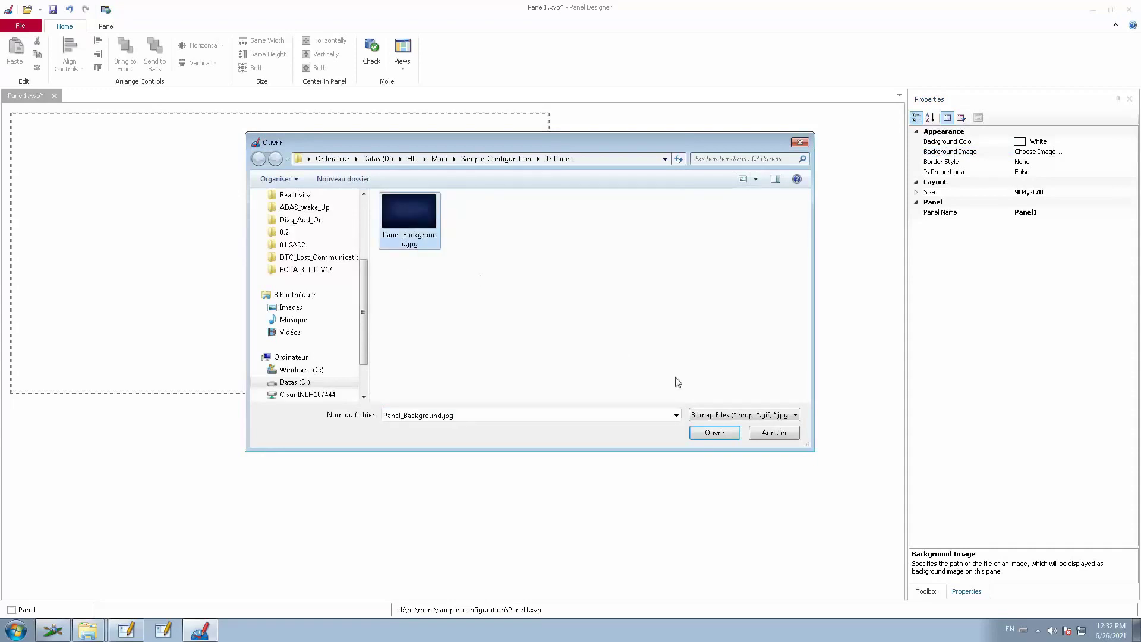
{"action": "left_click", "coordinate": [715, 433]}
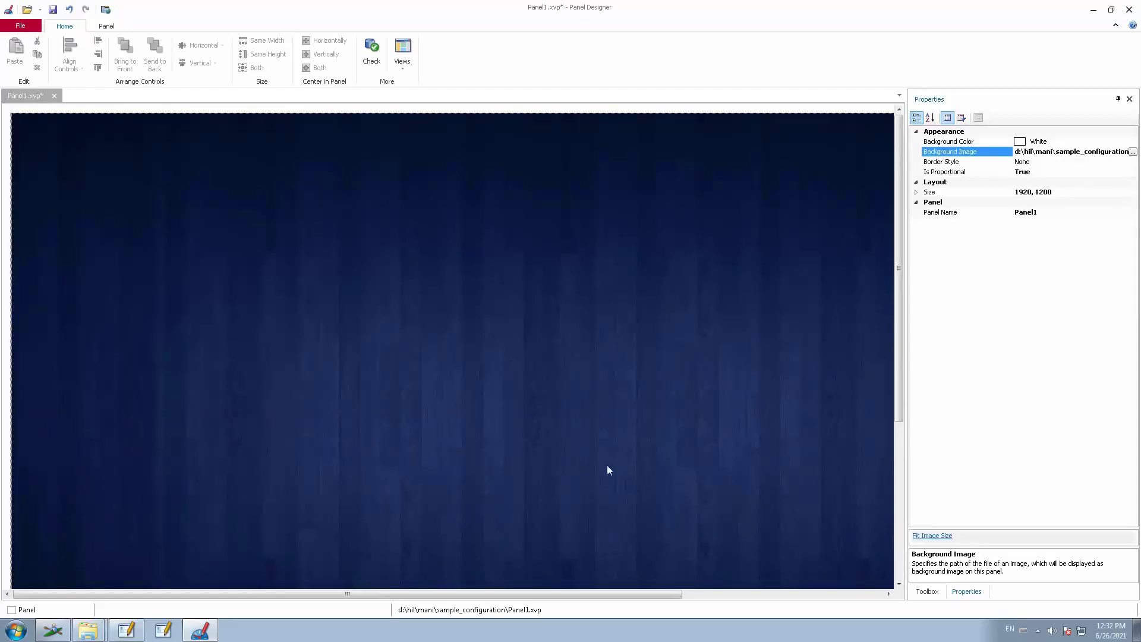
Shrink the panel by its lower-right corner to about 825 by 515
{"action": "left_click_drag", "start_coordinate": [900, 301], "coordinate": [893, 528]}
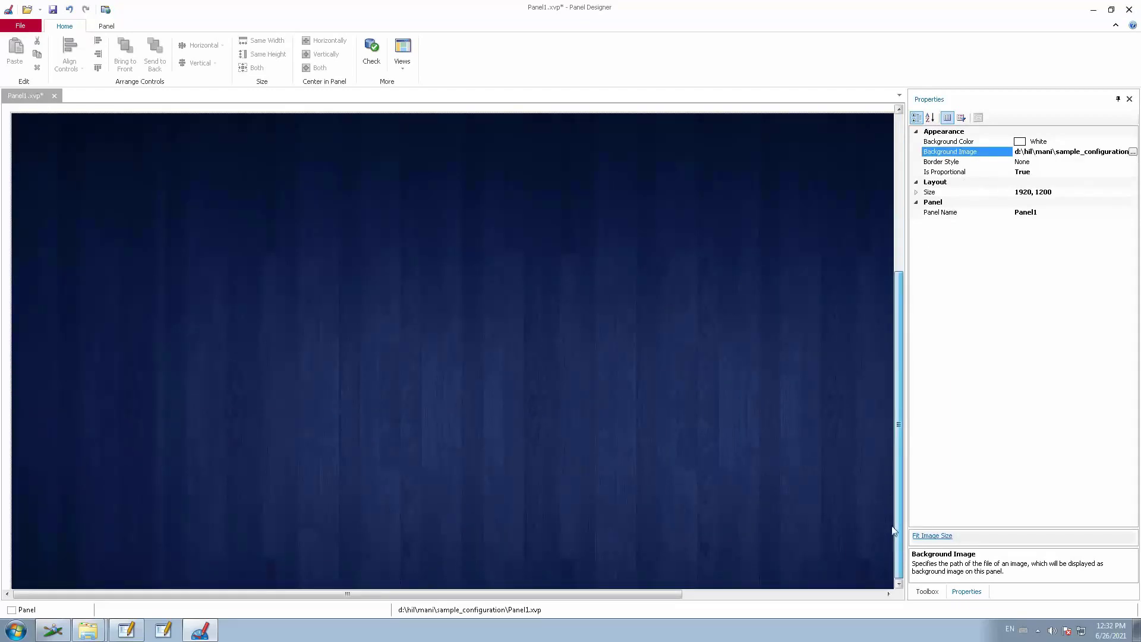
{"action": "left_click_drag", "start_coordinate": [669, 594], "coordinate": [900, 618]}
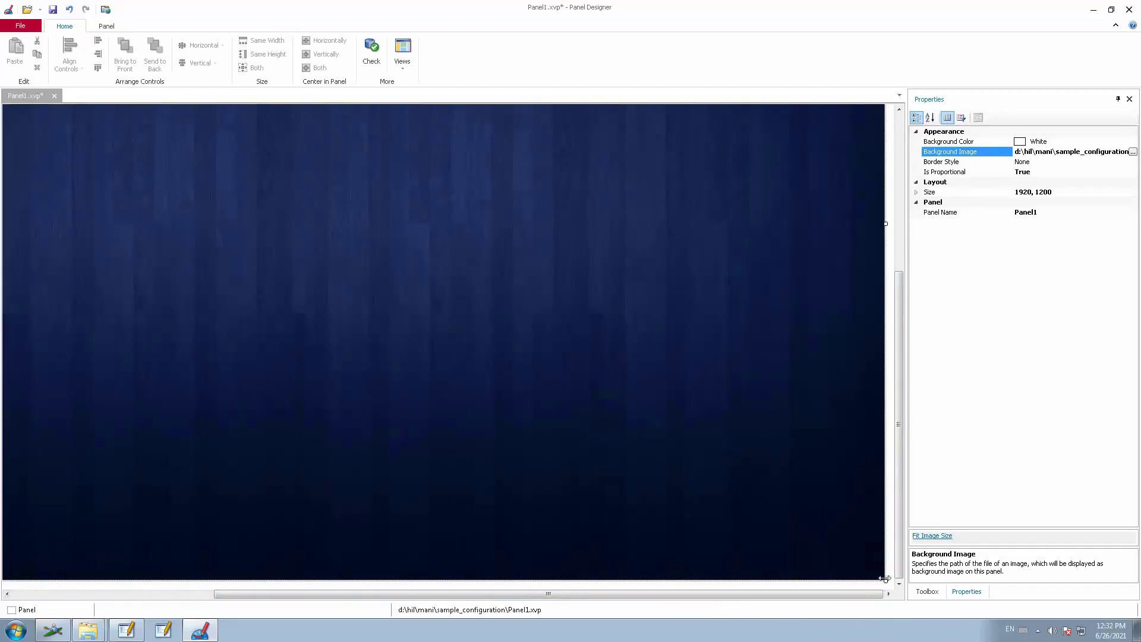
{"action": "left_click_drag", "start_coordinate": [886, 577], "coordinate": [501, 306]}
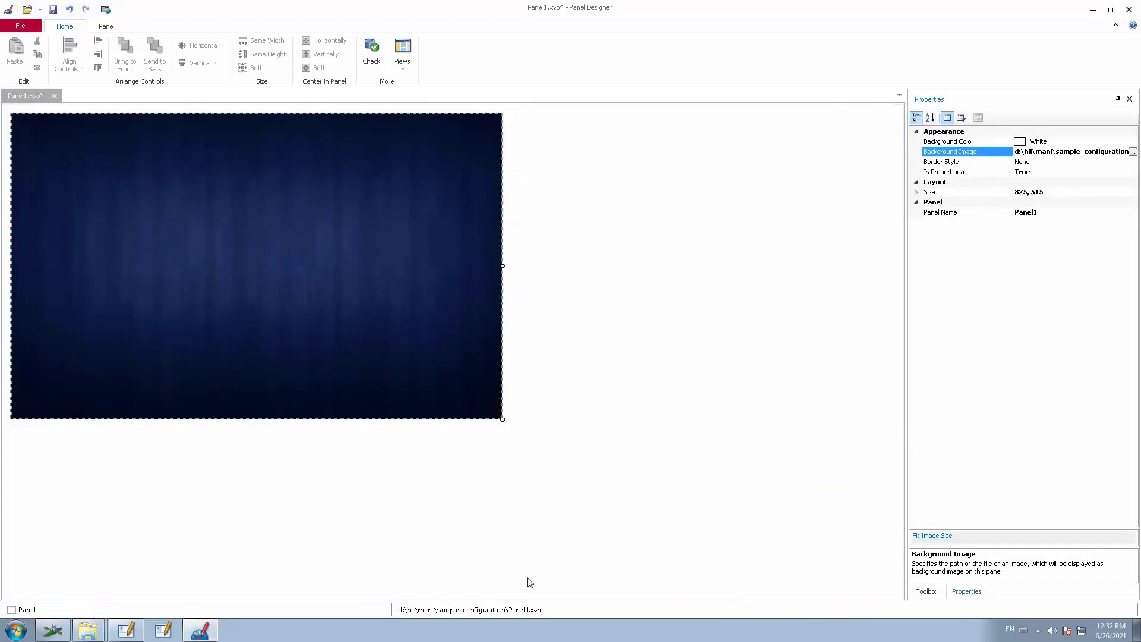
Set the panel's border style to FixedSingle
{"action": "left_click", "coordinate": [1039, 161]}
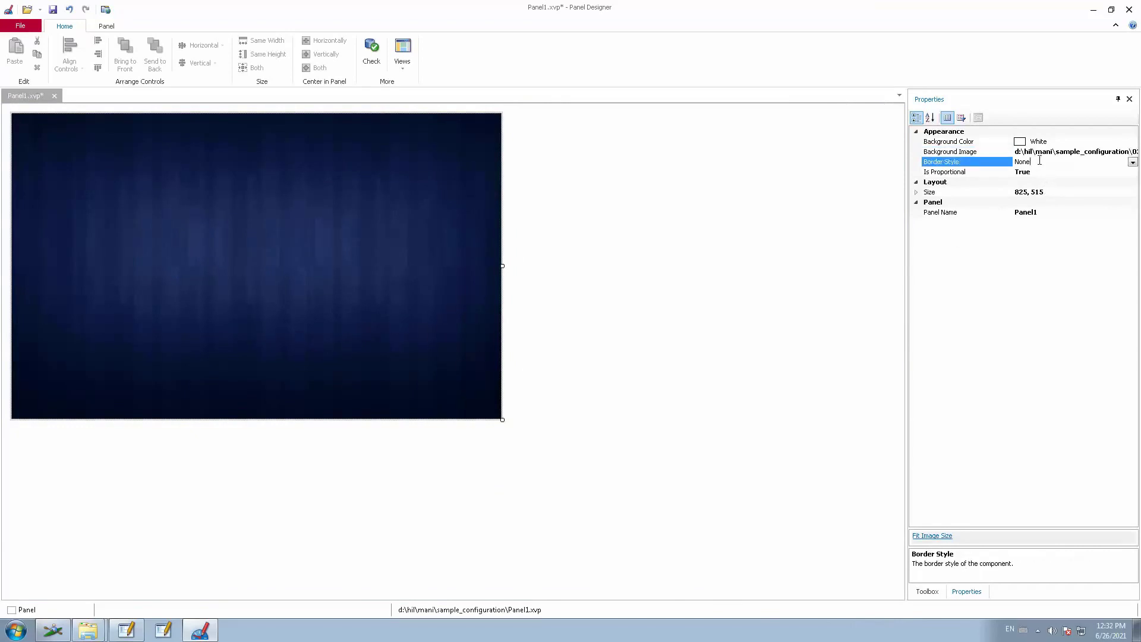
{"action": "left_click", "coordinate": [1133, 163]}
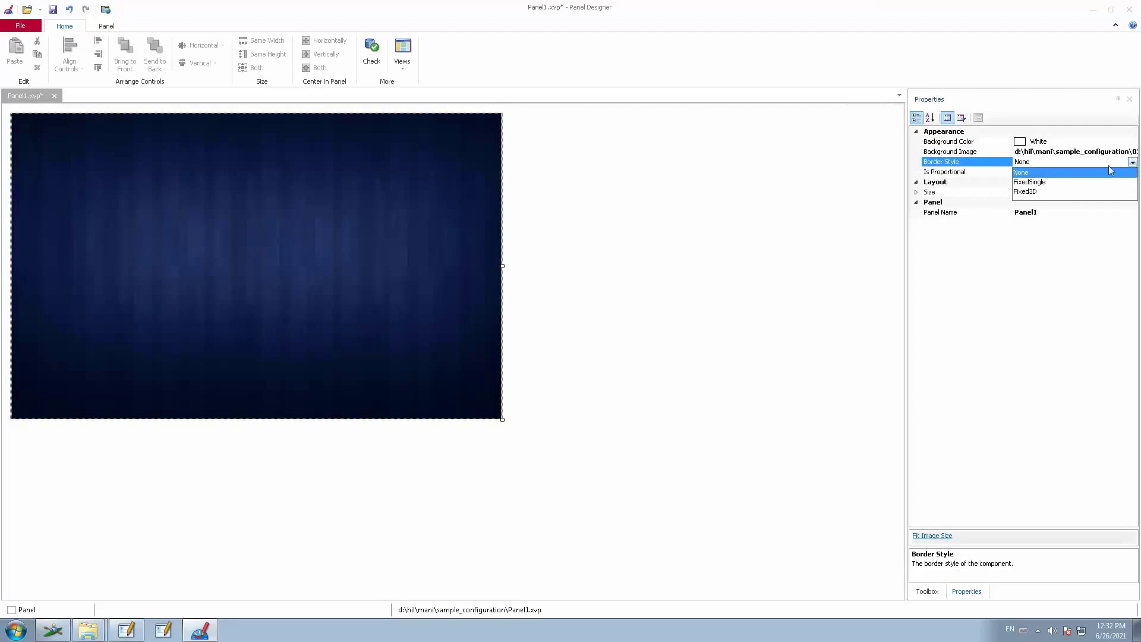
{"action": "left_click", "coordinate": [1028, 182]}
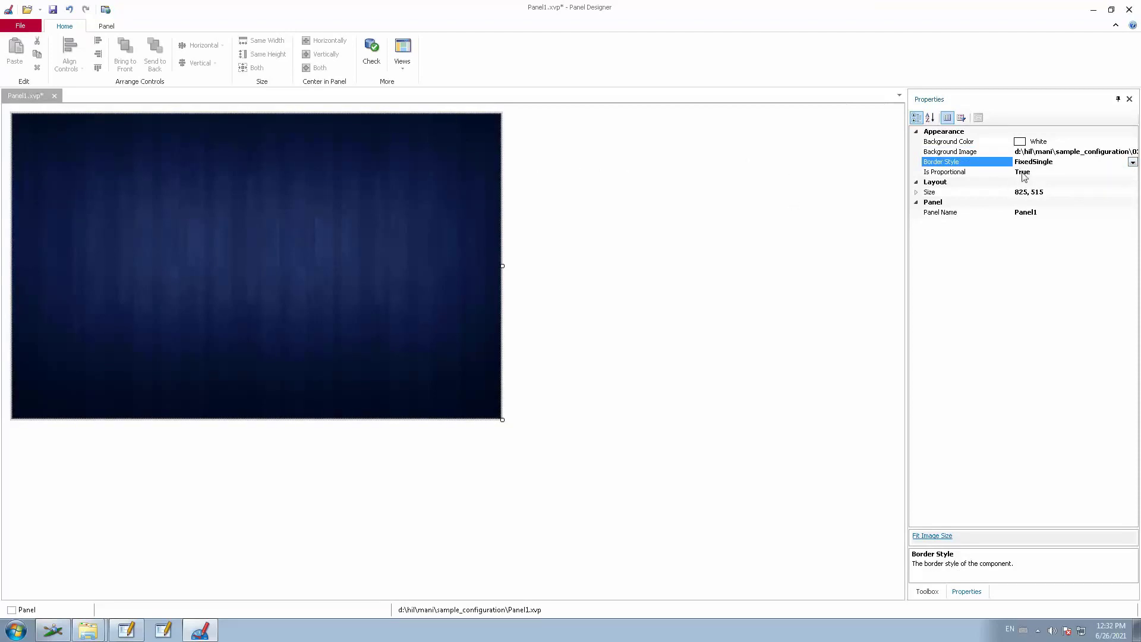
Set the panel's border style to Fixed3D
{"action": "left_click", "coordinate": [1044, 165]}
{"action": "left_click", "coordinate": [1132, 163]}
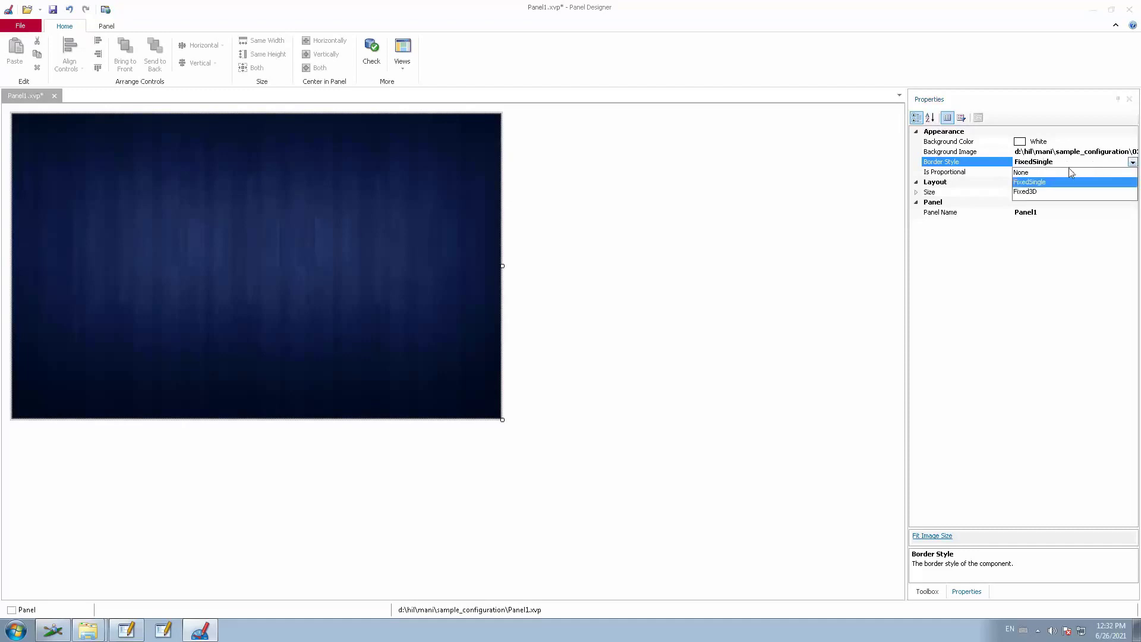
{"action": "left_click", "coordinate": [1025, 191]}
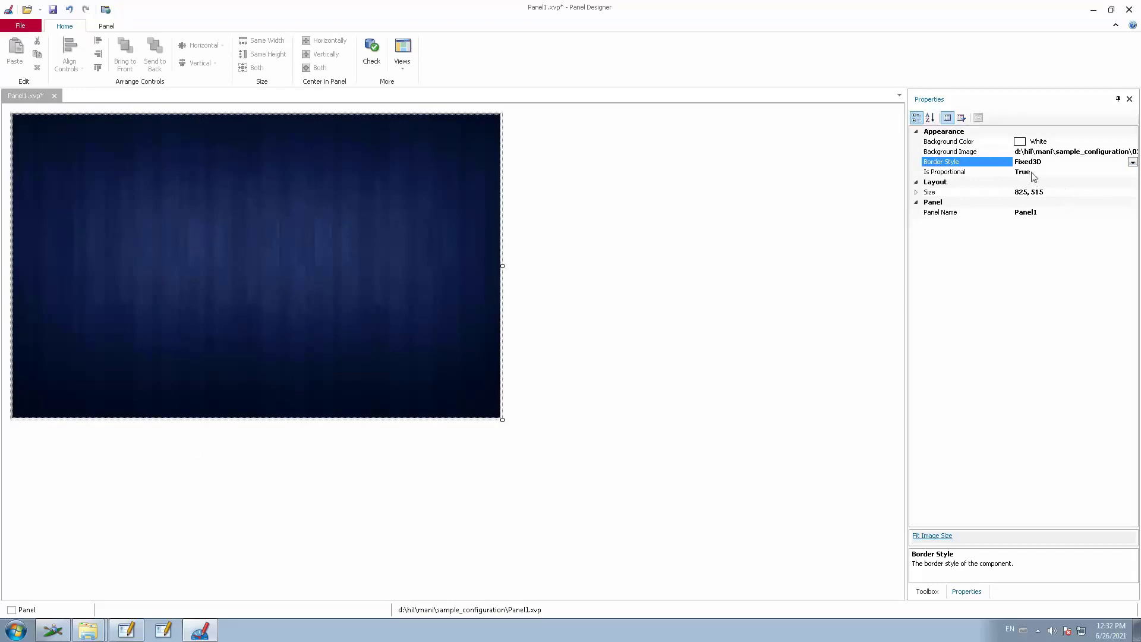
Rename the panel to Front_GUI
{"action": "left_click", "coordinate": [916, 195]}
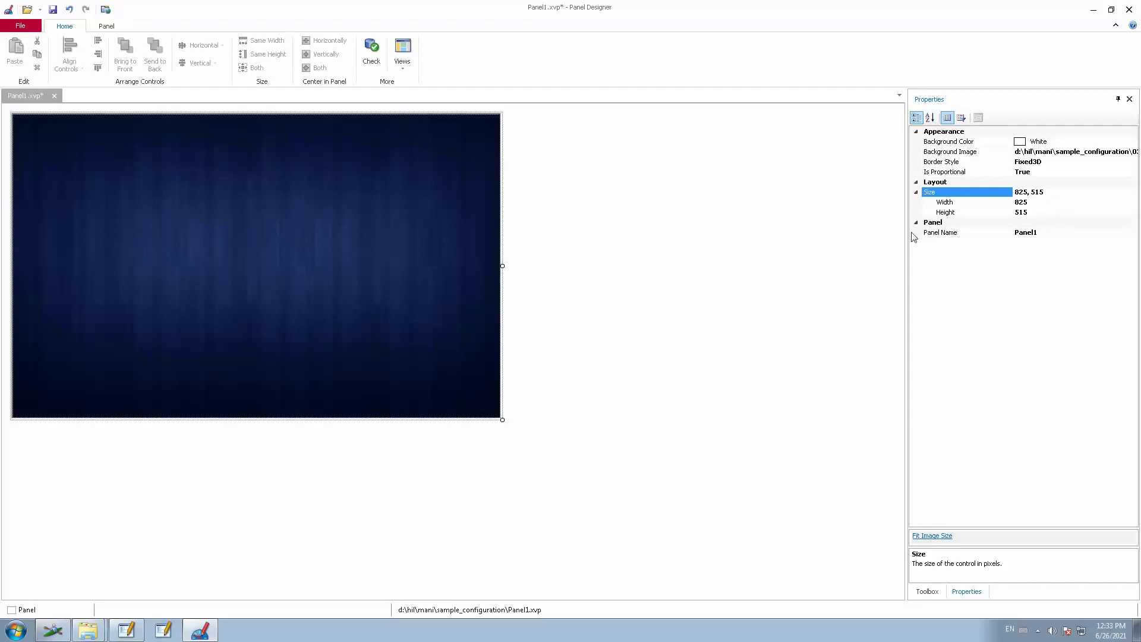
{"action": "left_click", "coordinate": [1050, 233]}
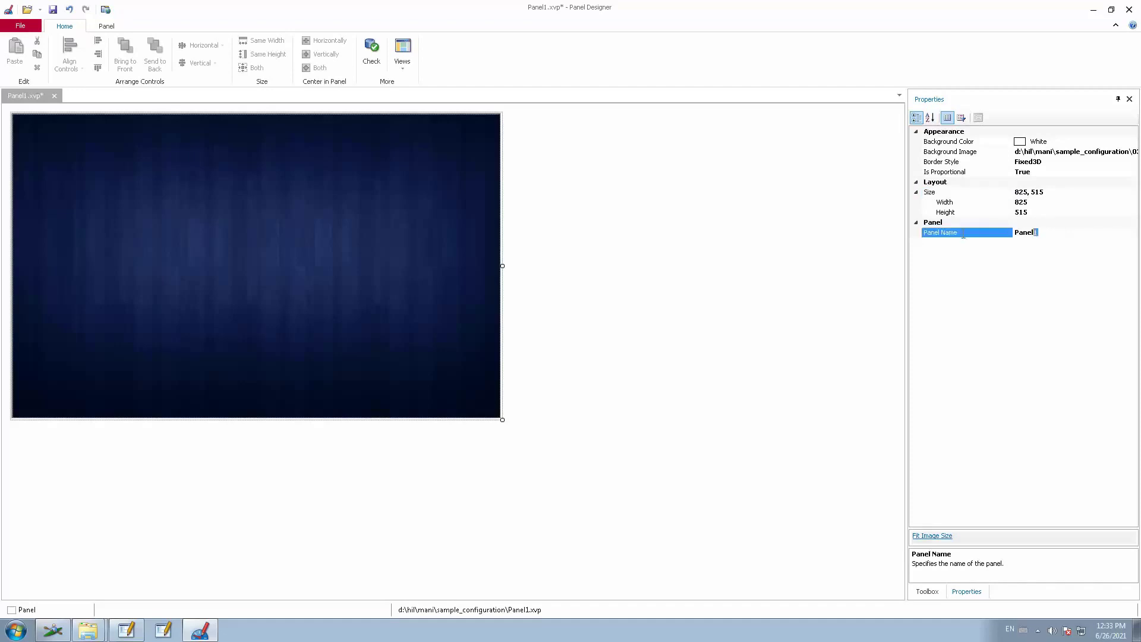
{"action": "left_click_drag", "start_coordinate": [963, 235], "coordinate": [964, 234]}
{"action": "type", "text": "Front_GUI"}
{"action": "key", "text": "Return"}
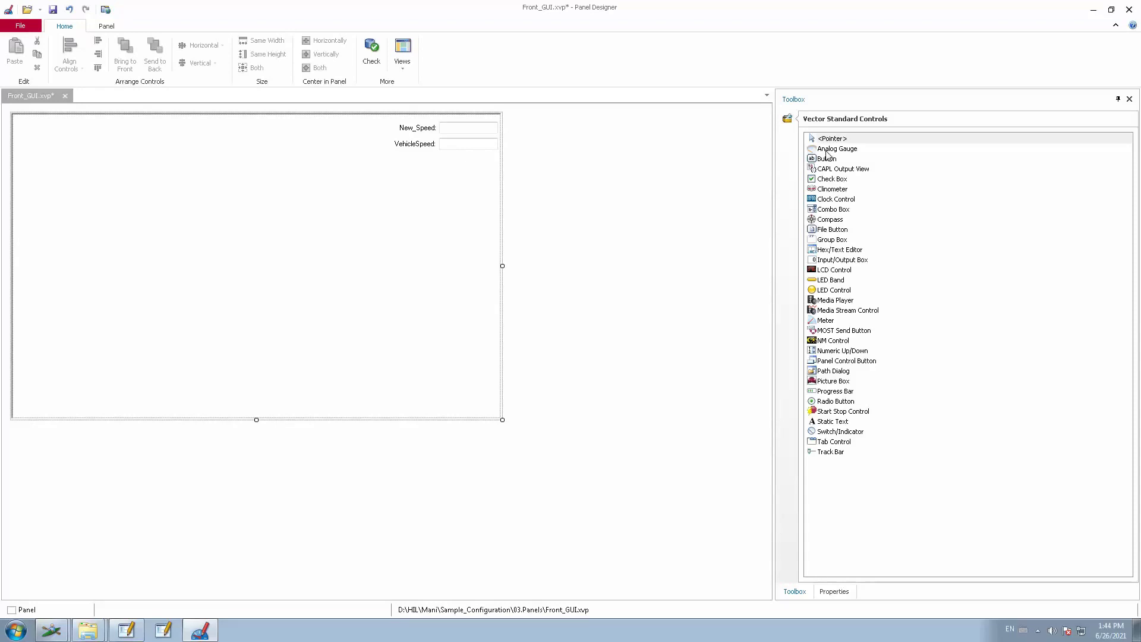
Add an Analog Gauge control to the panel and position it near the upper-left corner at about 13, 13
{"action": "left_click", "coordinate": [826, 150]}
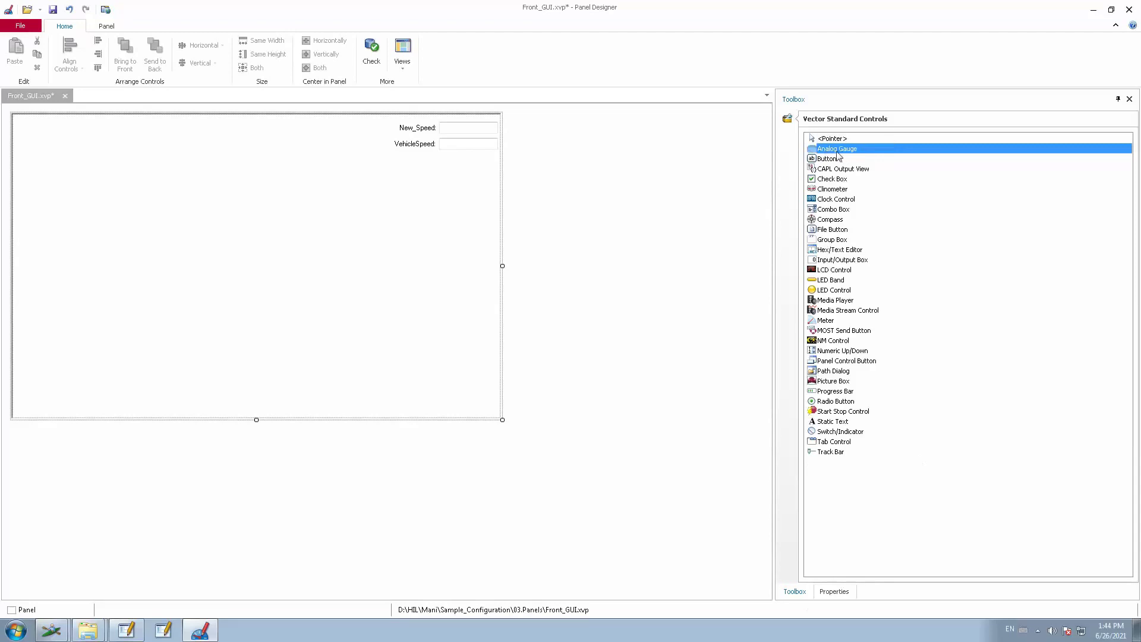
{"action": "double_click", "coordinate": [837, 150]}
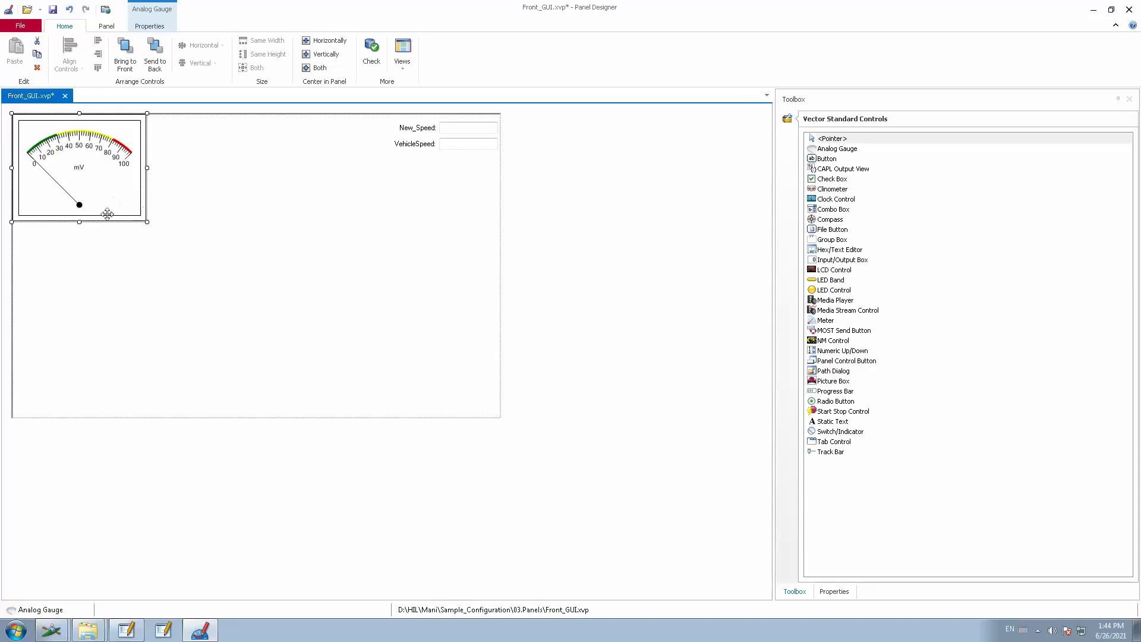
{"action": "mouse_move", "coordinate": [138, 217]}
{"action": "left_mouse_down"}
{"action": "mouse_move", "coordinate": [153, 220]}
{"action": "mouse_move", "coordinate": [146, 213]}
{"action": "left_mouse_up"}
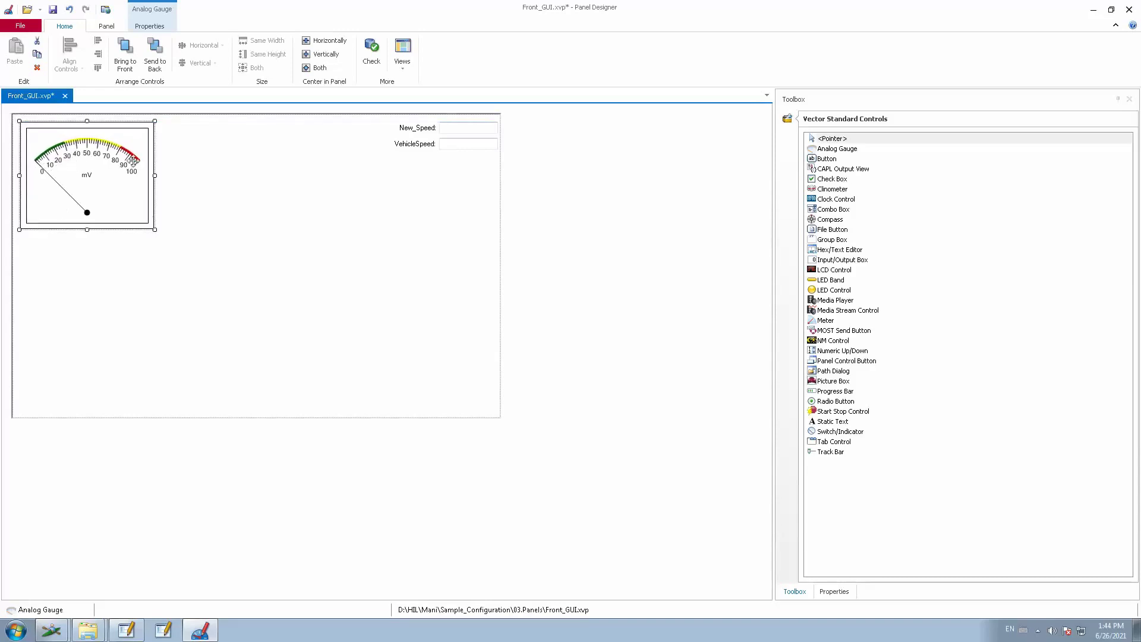
Open the symbol selection for the analog gauge's Symbol property
{"action": "left_click", "coordinate": [834, 591]}
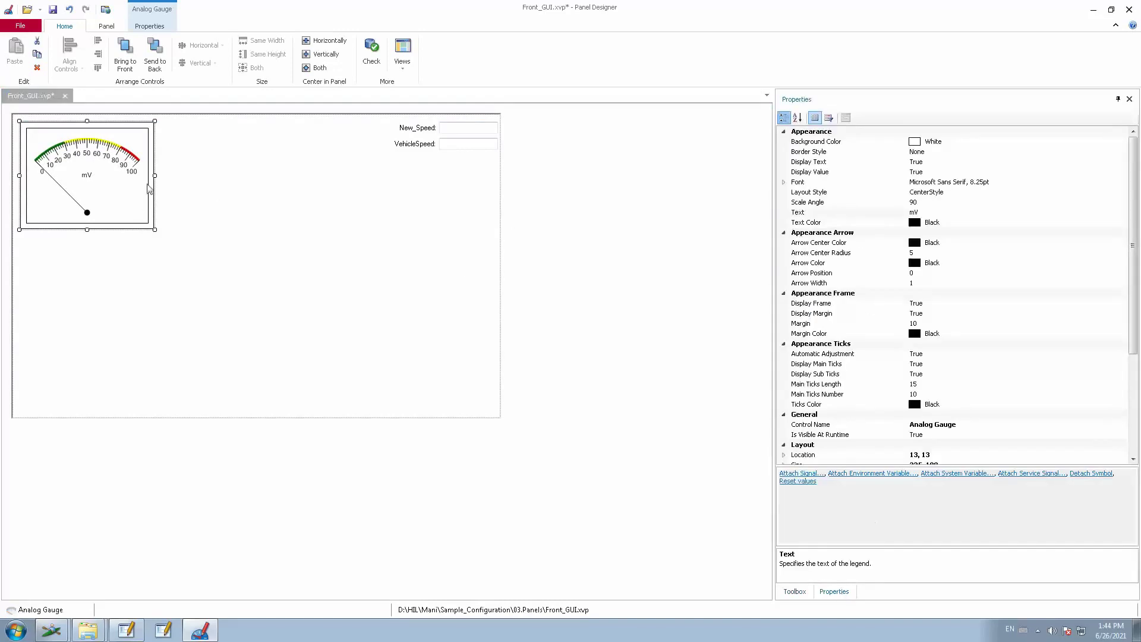
{"action": "left_click", "coordinate": [115, 229]}
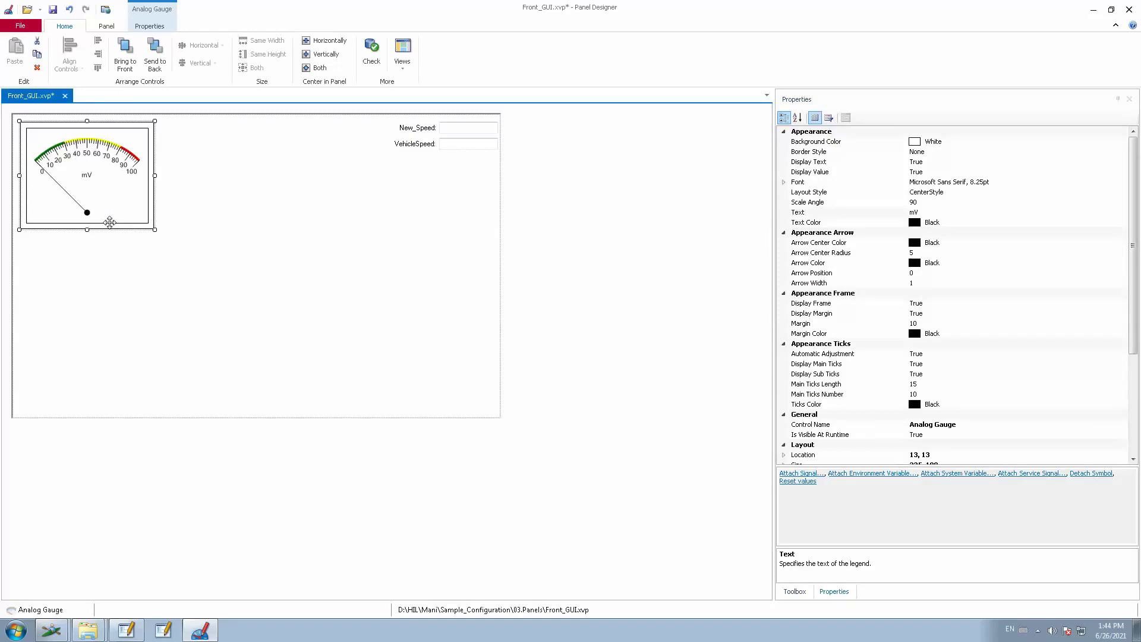
{"action": "left_click", "coordinate": [832, 591]}
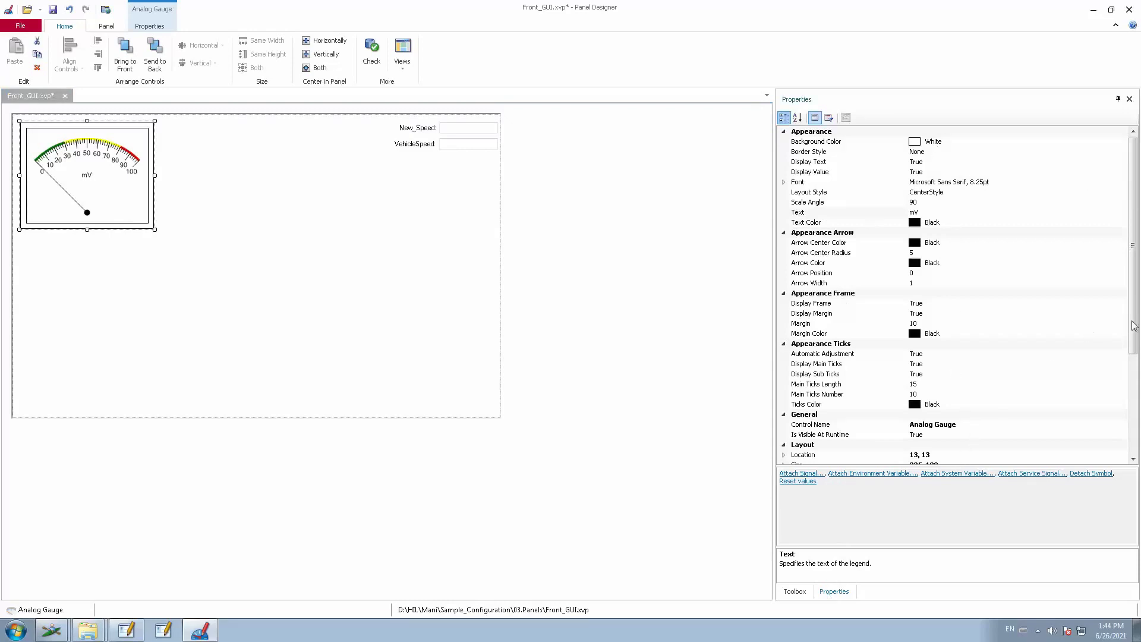
{"action": "left_click_drag", "start_coordinate": [1135, 326], "coordinate": [1136, 452]}
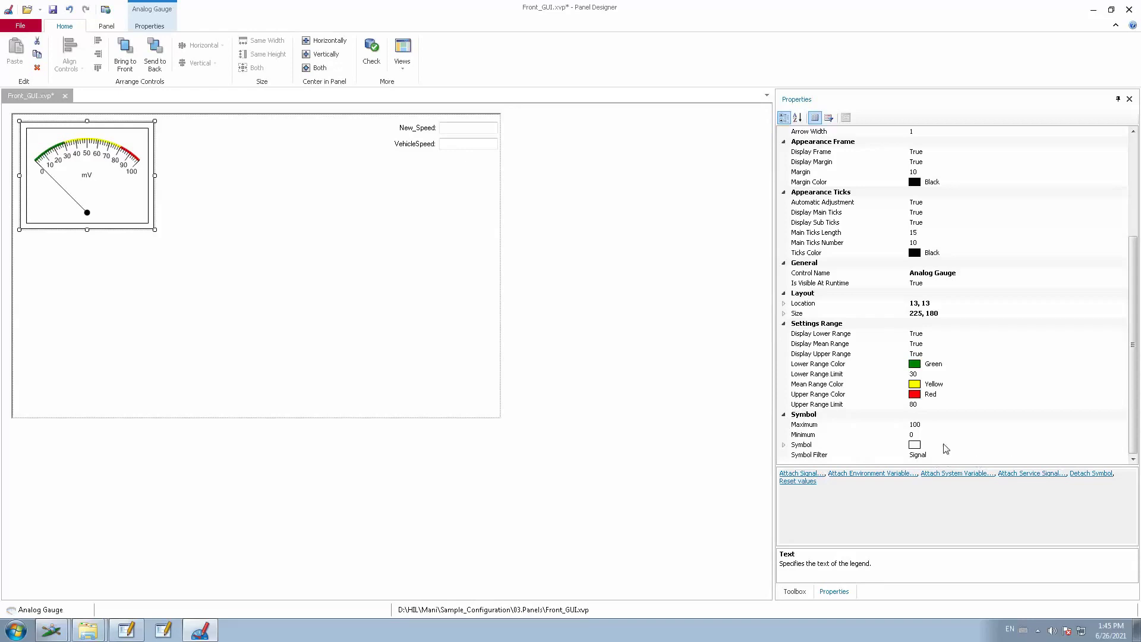
{"action": "left_click", "coordinate": [986, 444]}
{"action": "left_click", "coordinate": [1123, 444]}
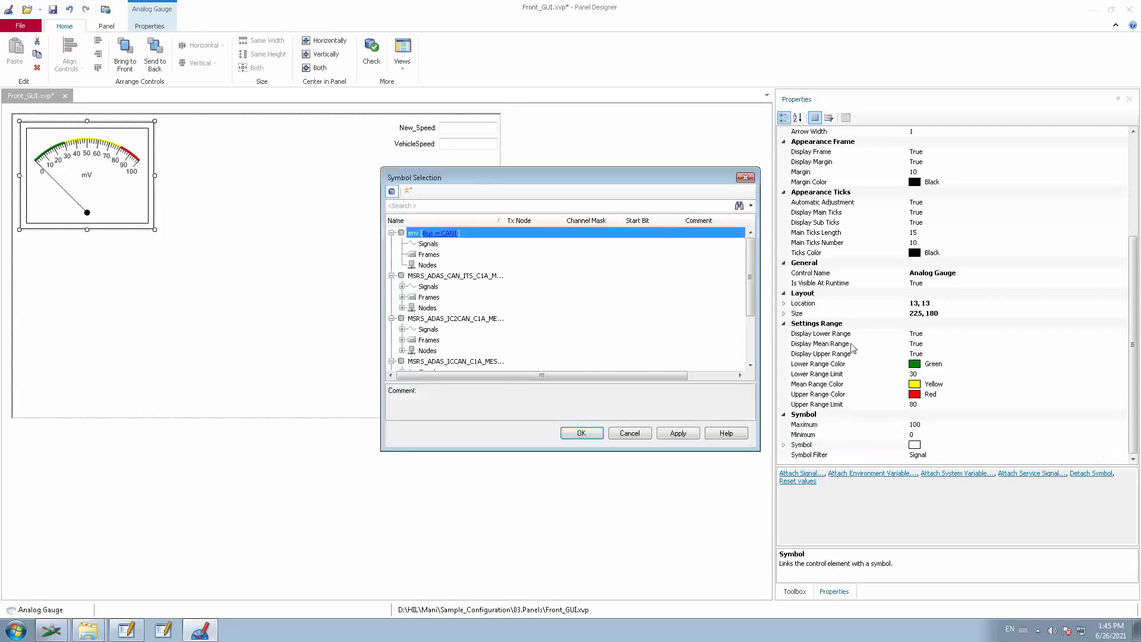
Search for vehiclespeed and link the gauge to the VehicleSpeed signal in the MSRS_ADAS_ICCAN_C1A_MESSAGE_LIST database
{"action": "left_click", "coordinate": [490, 204]}
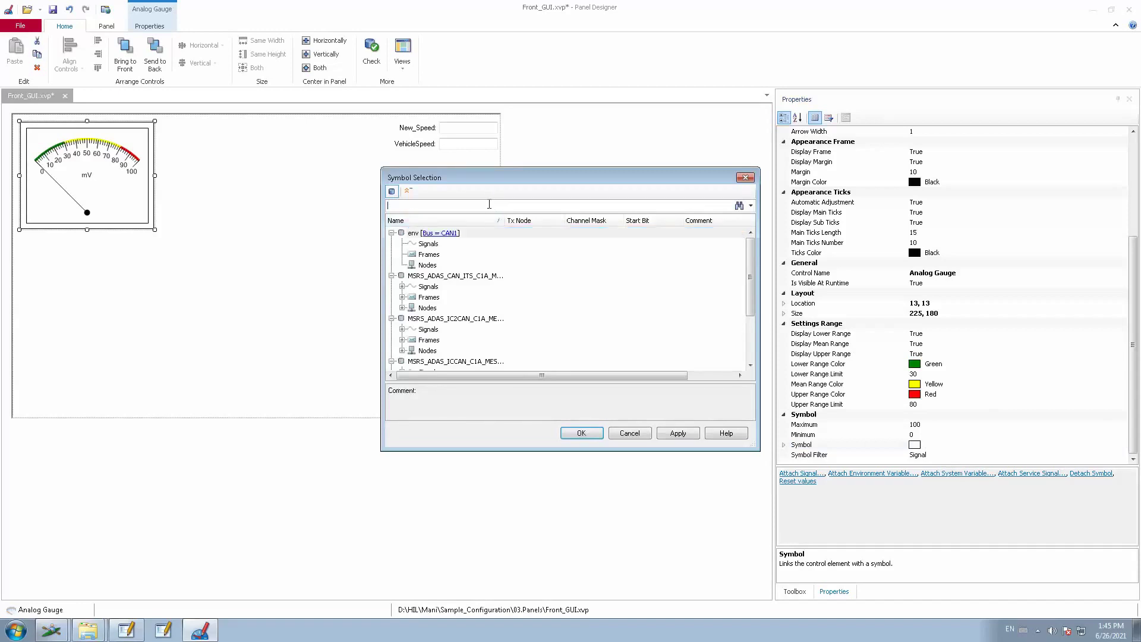
{"action": "type", "text": "ve"}
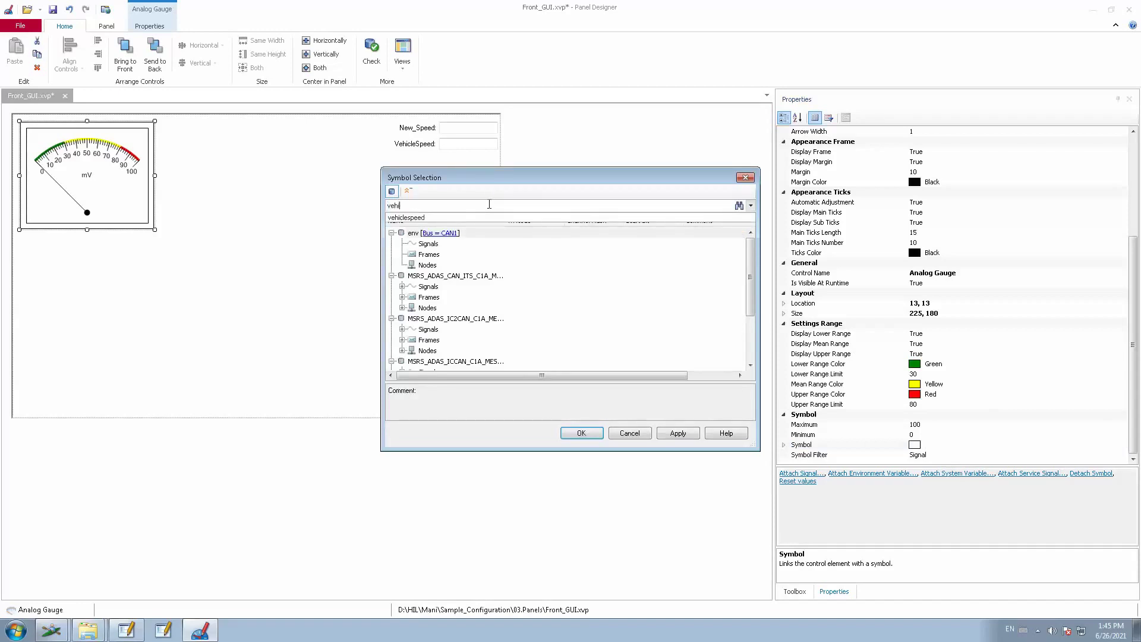
{"action": "type", "text": "hi"}
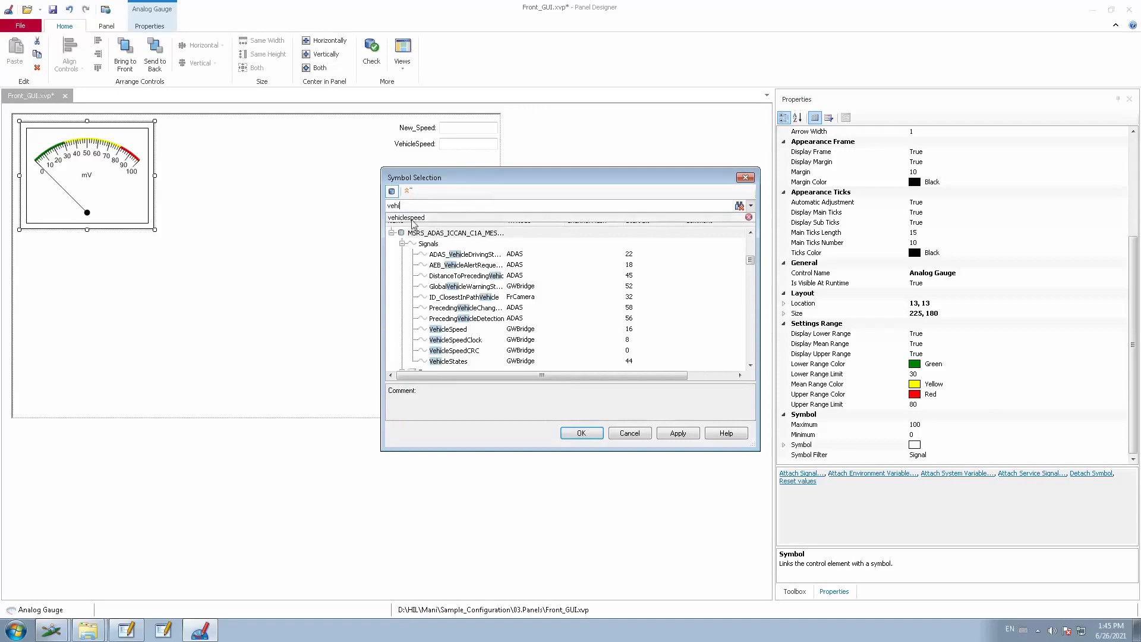
{"action": "left_click", "coordinate": [468, 217]}
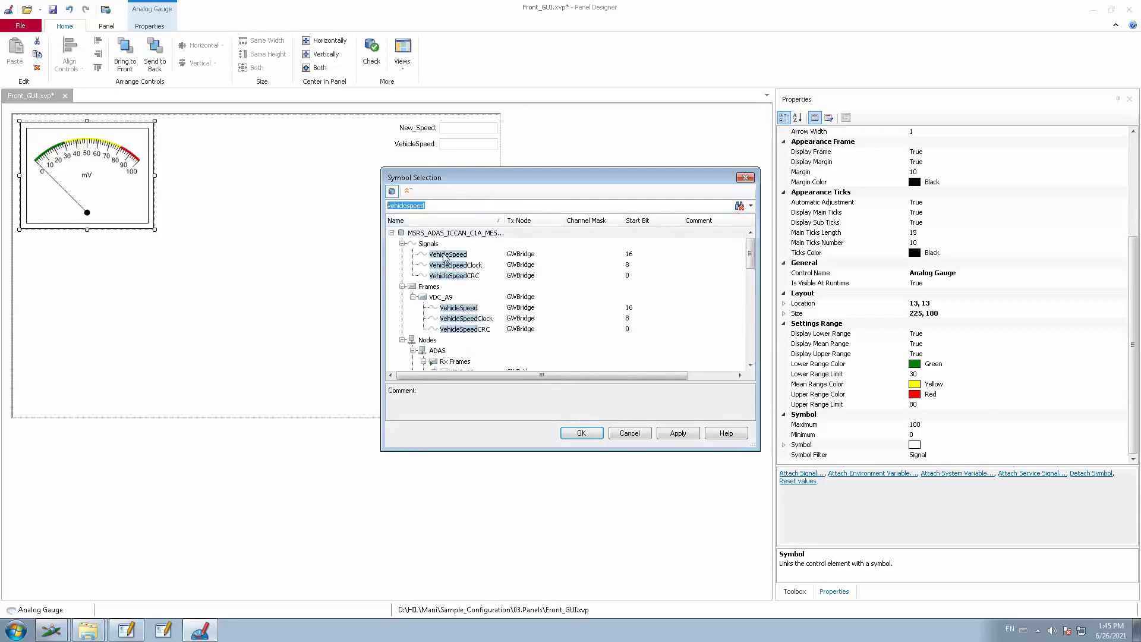
{"action": "left_click", "coordinate": [443, 258]}
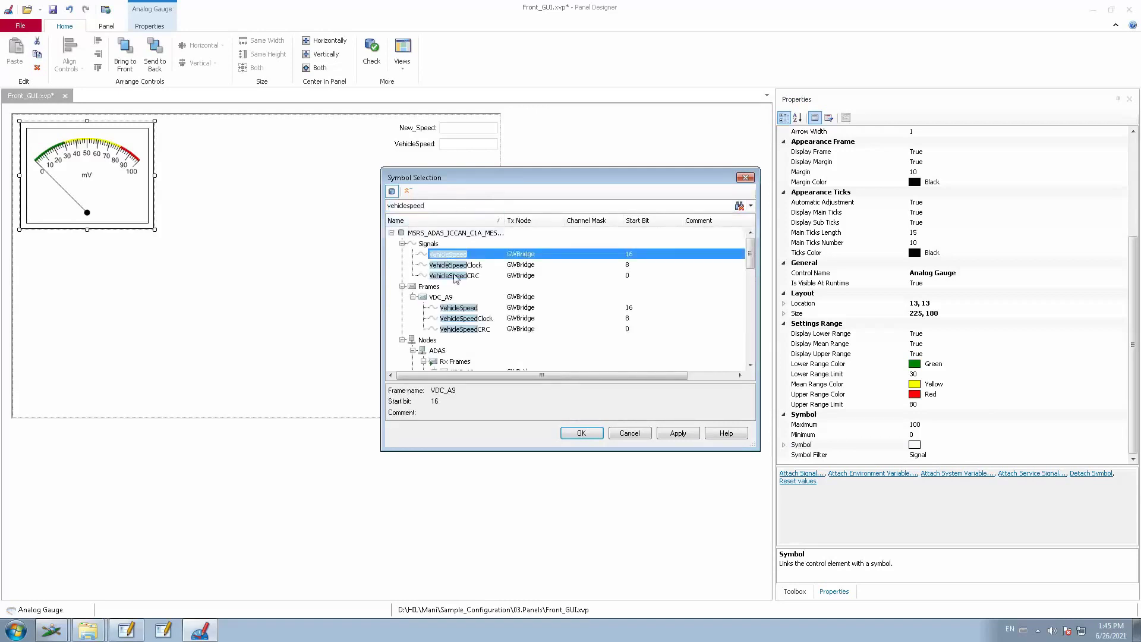
{"action": "left_click", "coordinate": [685, 434]}
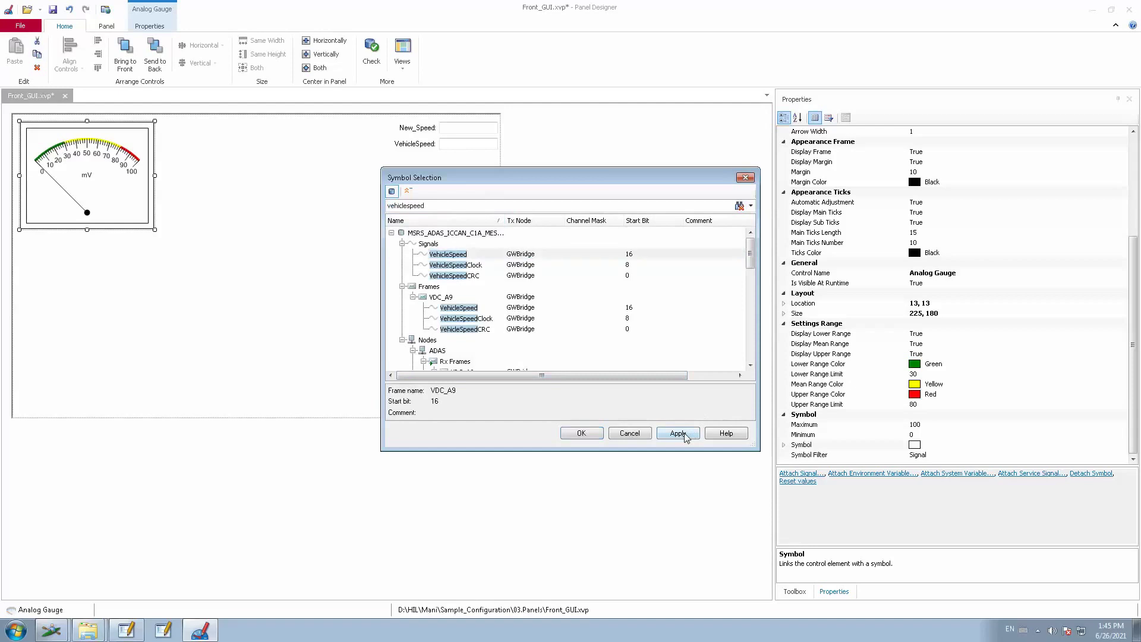
{"action": "left_click", "coordinate": [595, 434]}
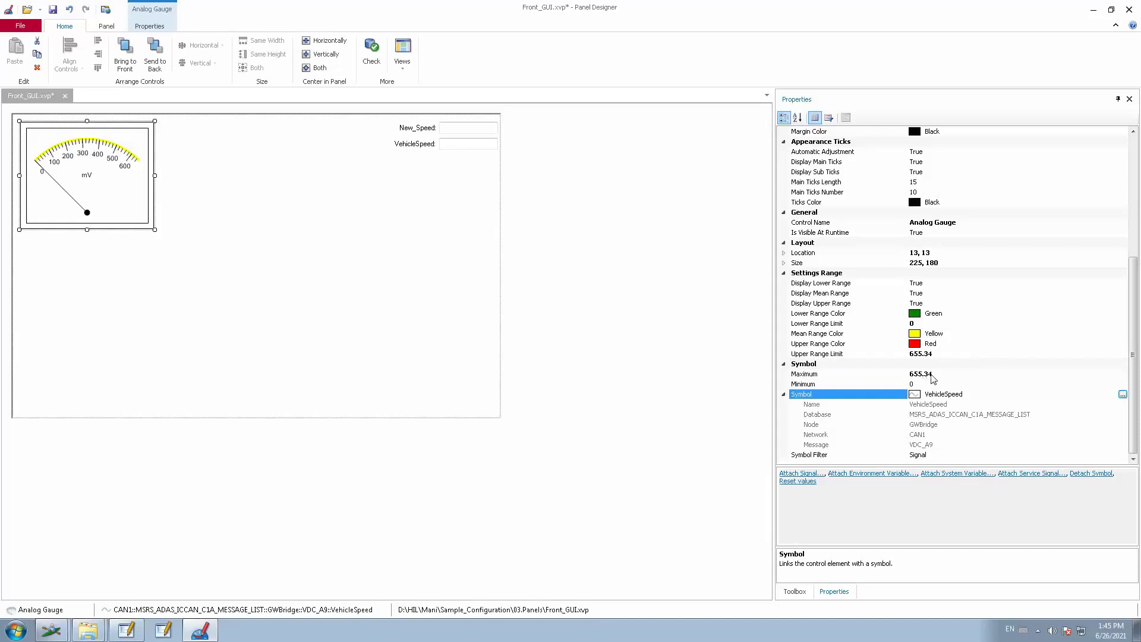
Set the gauge's scale maximum to 350
{"action": "left_click", "coordinate": [936, 376]}
{"action": "type", "text": "350"}
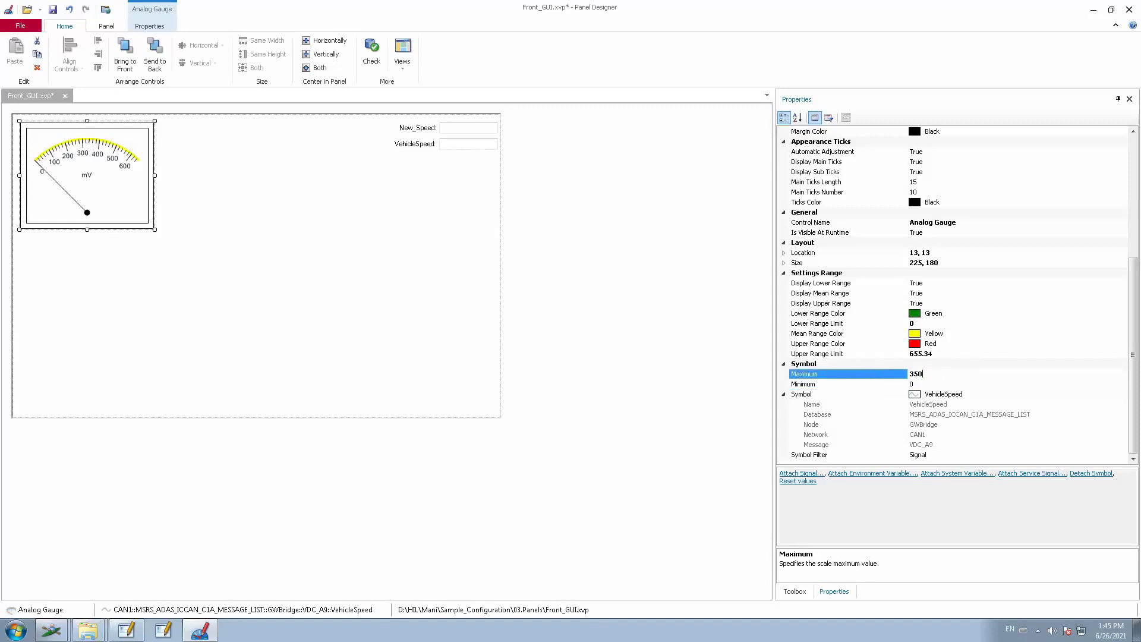
{"action": "key", "text": "Return"}
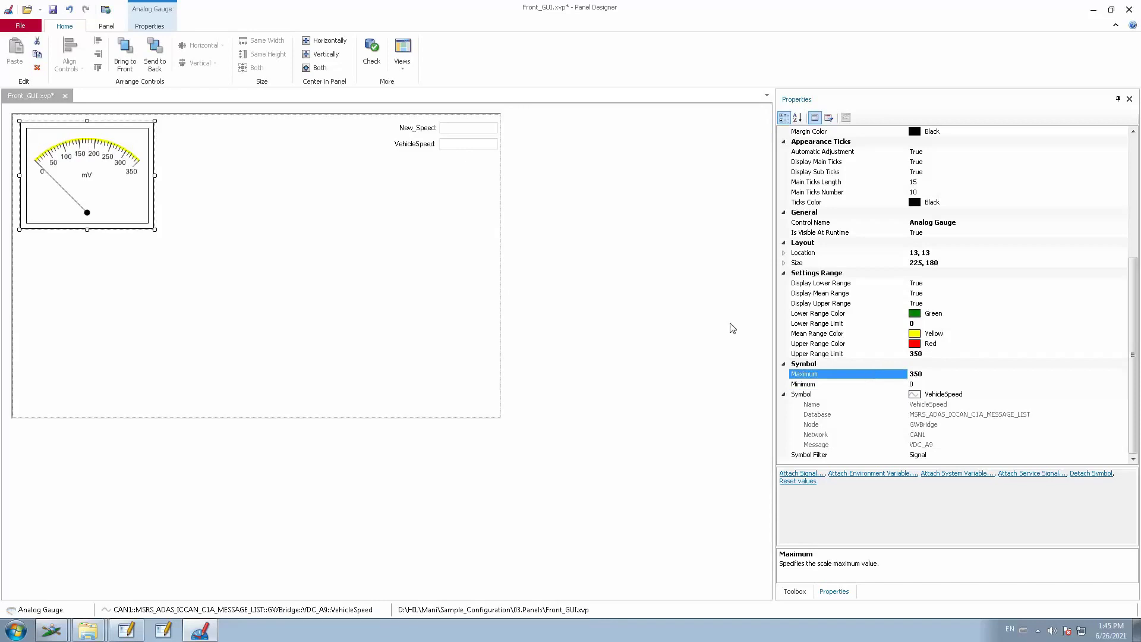
Set the analog gauge's background color to the standard color Black
{"action": "left_click_drag", "start_coordinate": [1134, 424], "coordinate": [1126, 248]}
{"action": "left_click", "coordinate": [113, 219]}
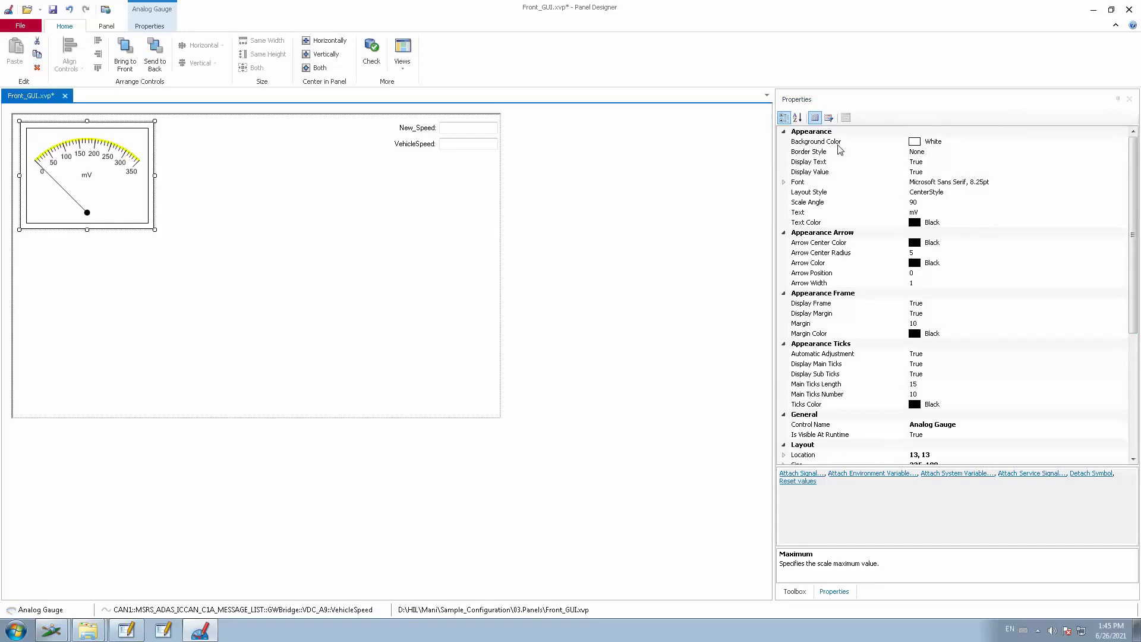
{"action": "left_click", "coordinate": [941, 142]}
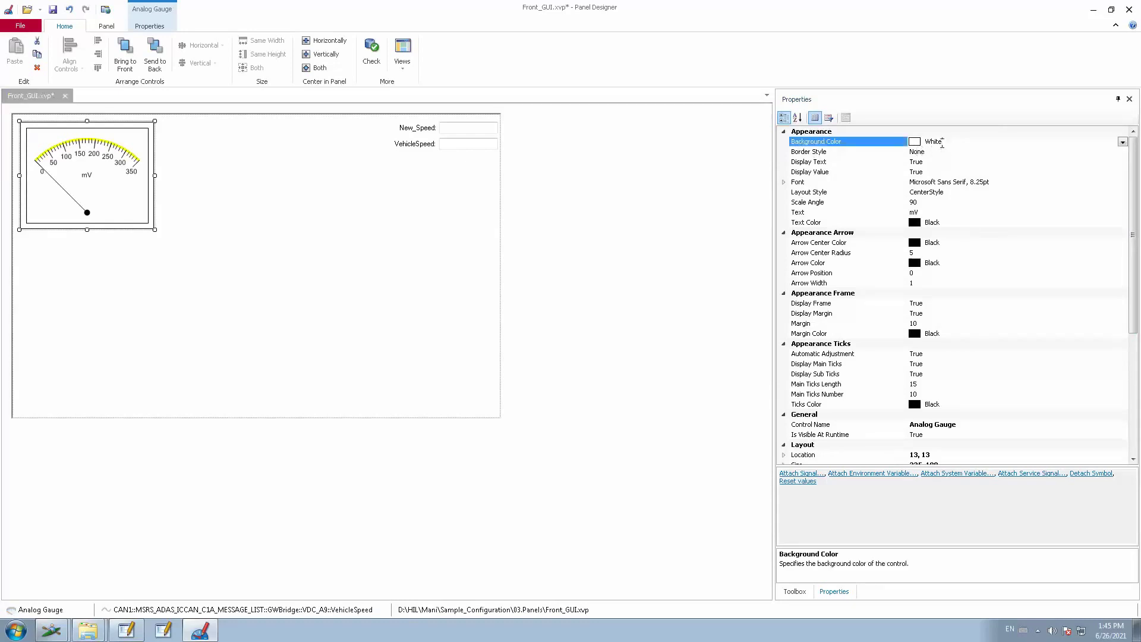
{"action": "left_click", "coordinate": [1122, 142]}
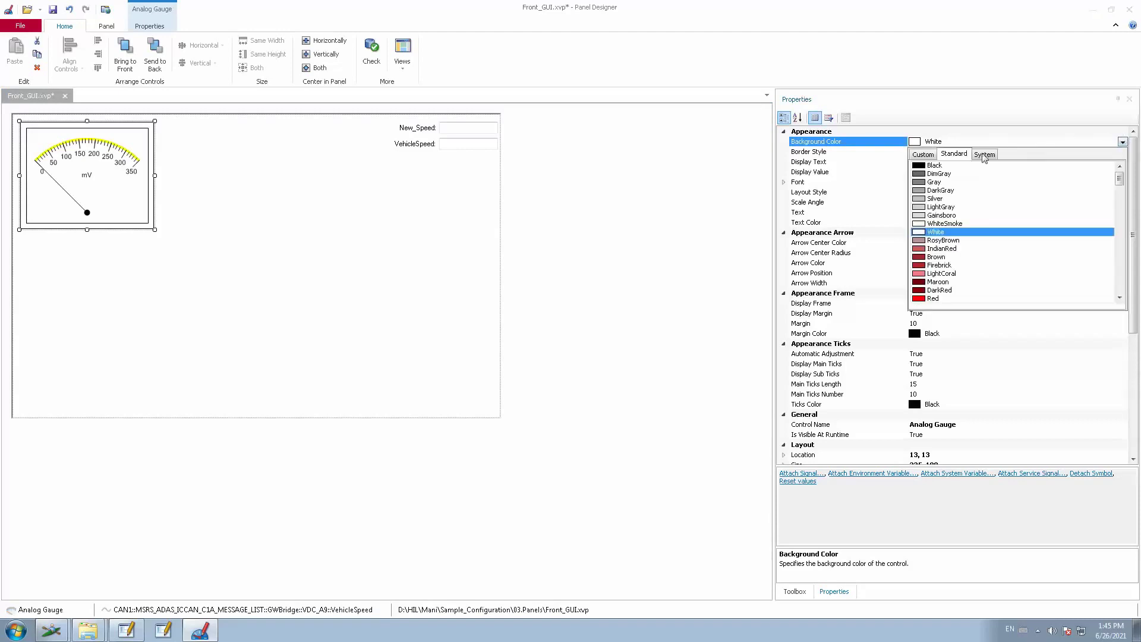
{"action": "left_click", "coordinate": [924, 166]}
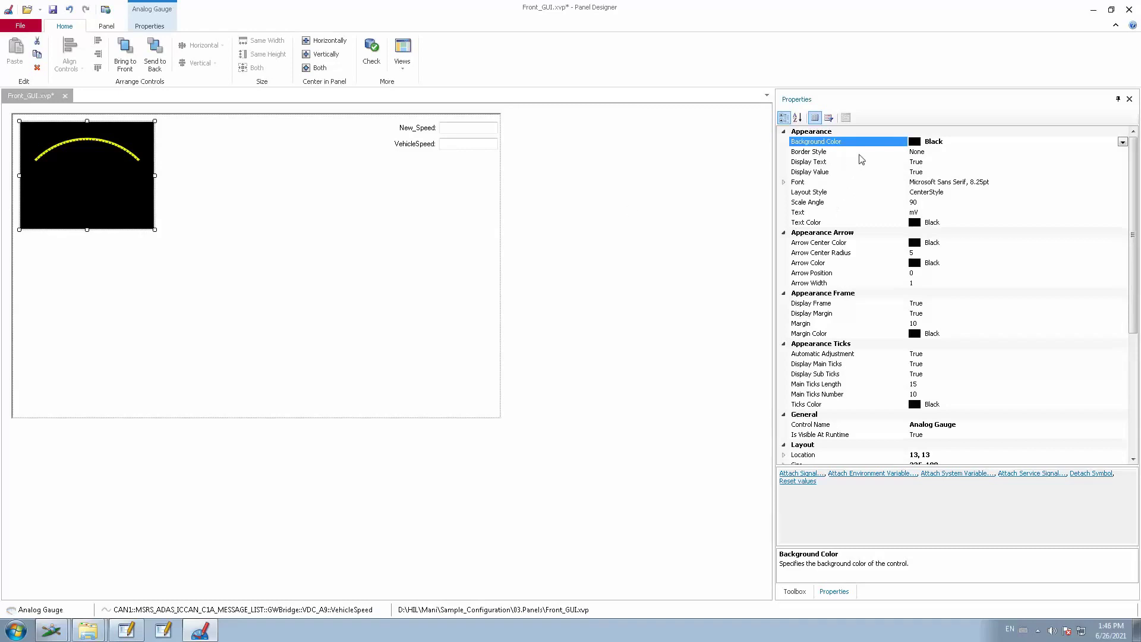
Set the analog gauge's border style to Fixed3D
{"action": "left_click", "coordinate": [928, 152]}
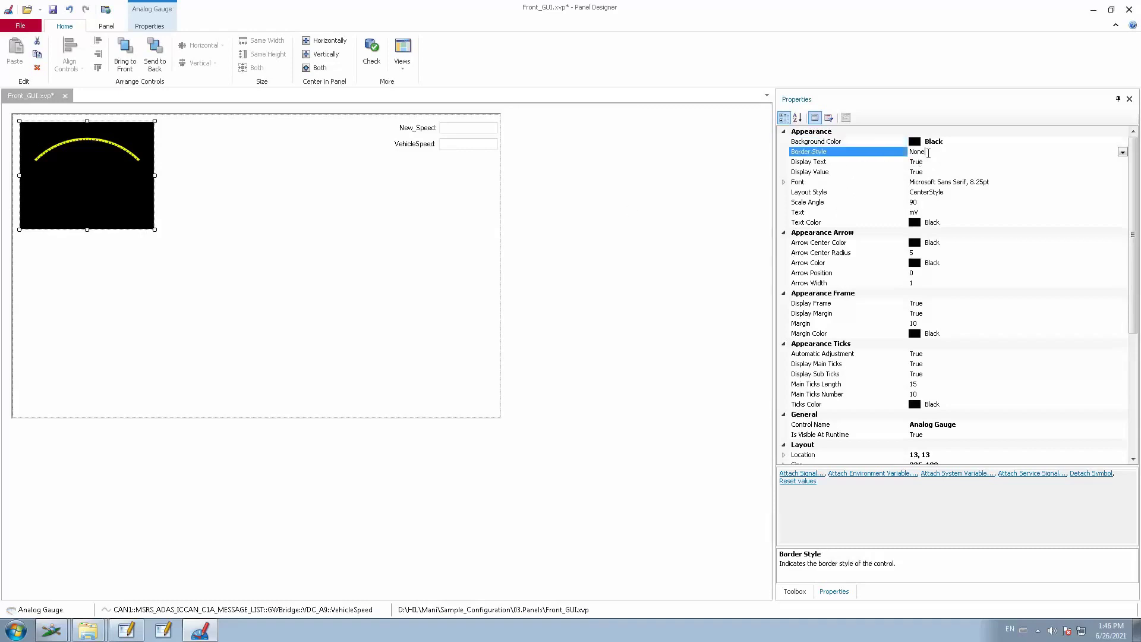
{"action": "left_click", "coordinate": [1122, 152]}
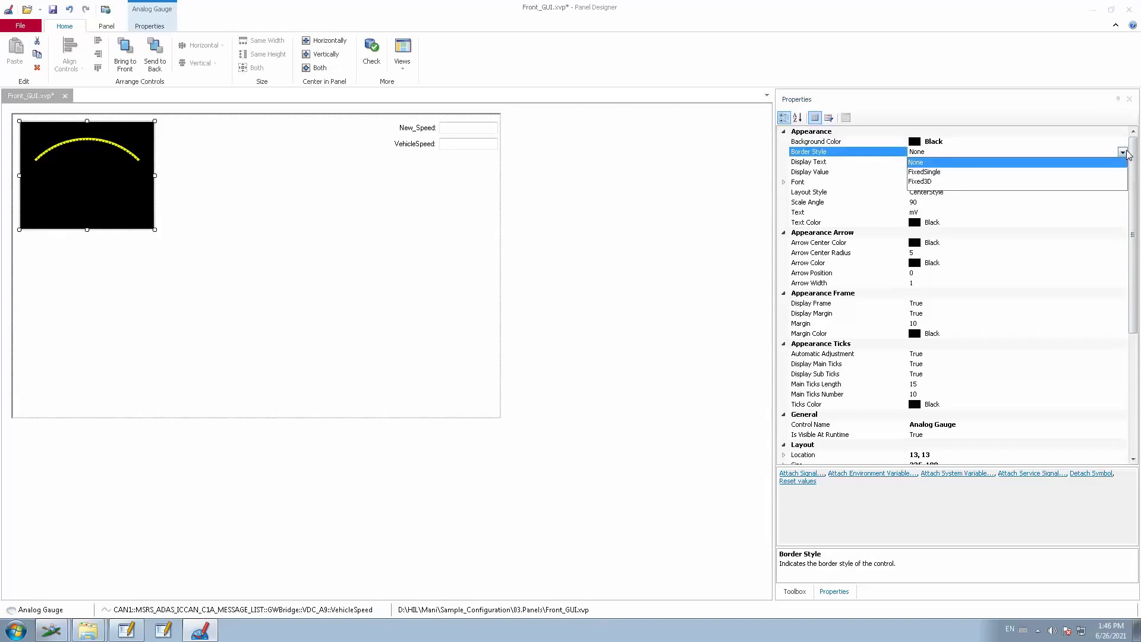
{"action": "left_click", "coordinate": [923, 182]}
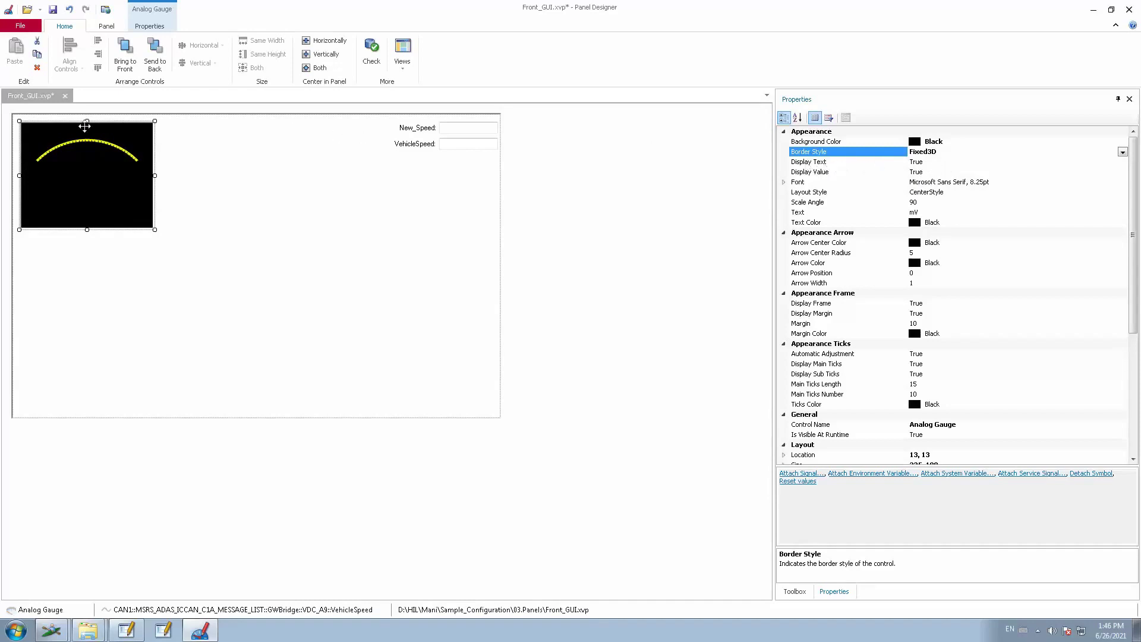
Set the analog gauge's text color to the standard color White
{"action": "left_click", "coordinate": [951, 225]}
{"action": "left_click", "coordinate": [1122, 223]}
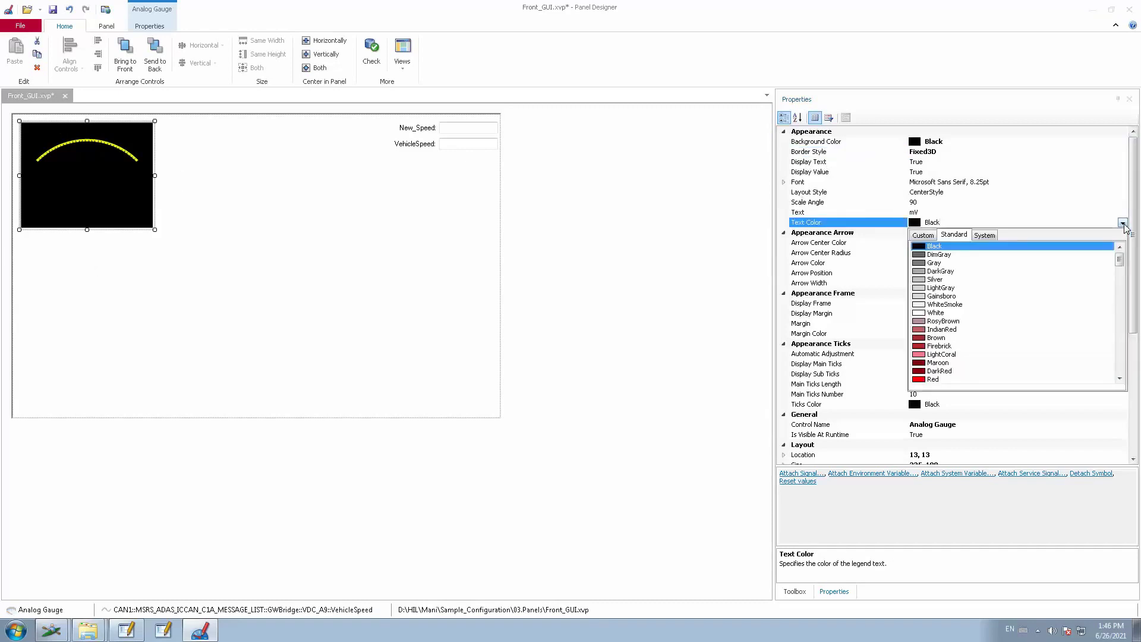
{"action": "left_click", "coordinate": [930, 313]}
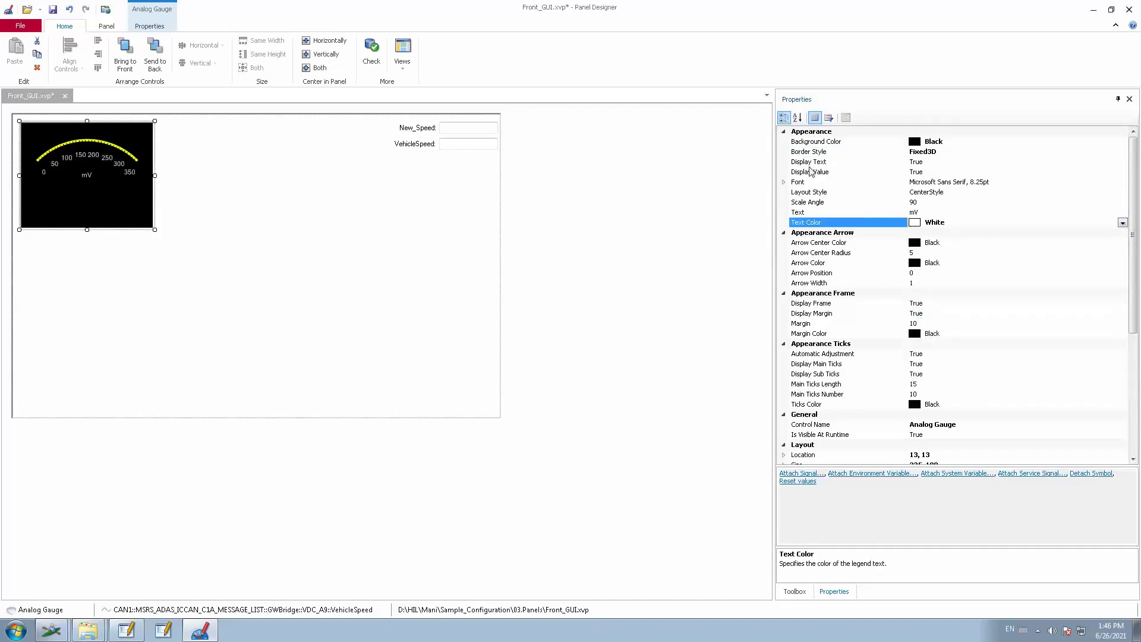
Switch the gauge's Display Text property to False and back to True
{"action": "left_click", "coordinate": [923, 164]}
{"action": "left_click", "coordinate": [1120, 163]}
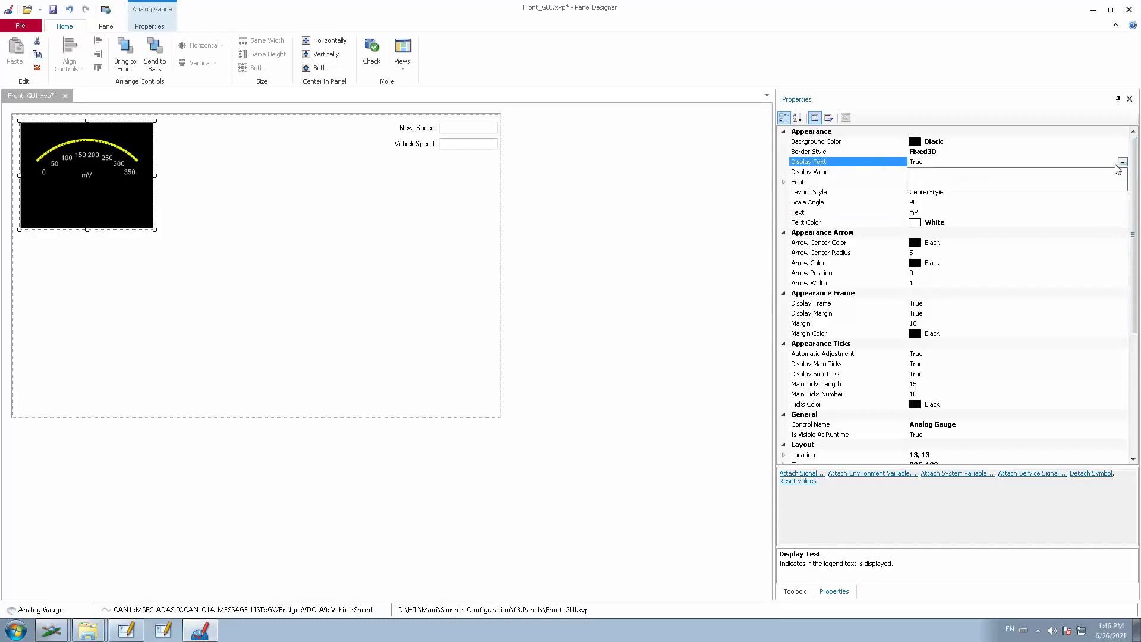
{"action": "left_click", "coordinate": [920, 185]}
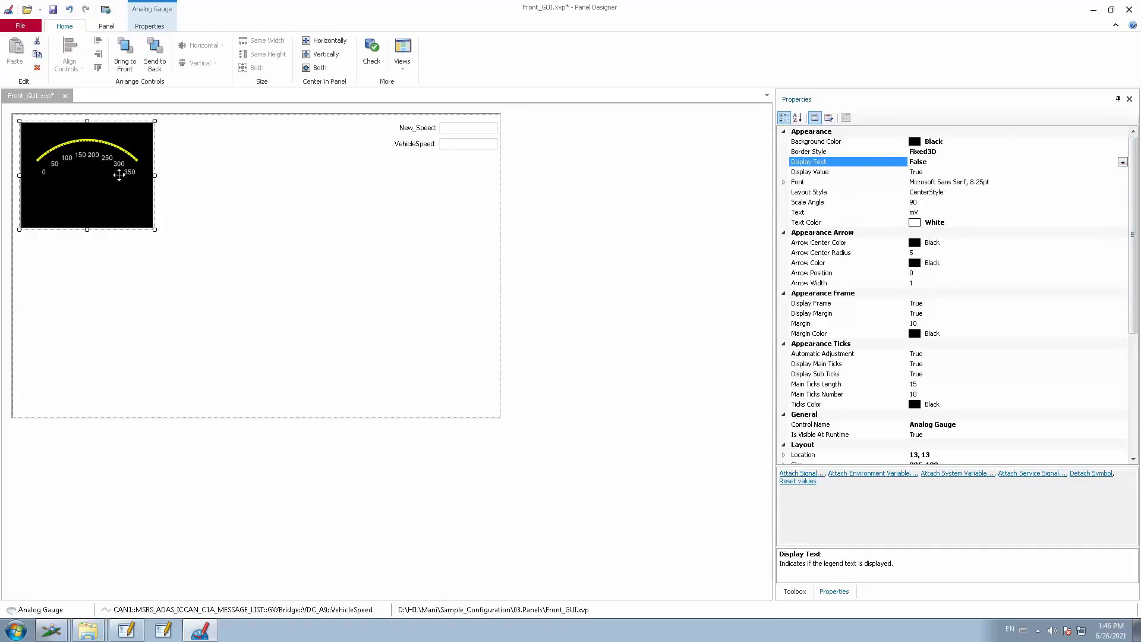
{"action": "left_click", "coordinate": [1122, 163]}
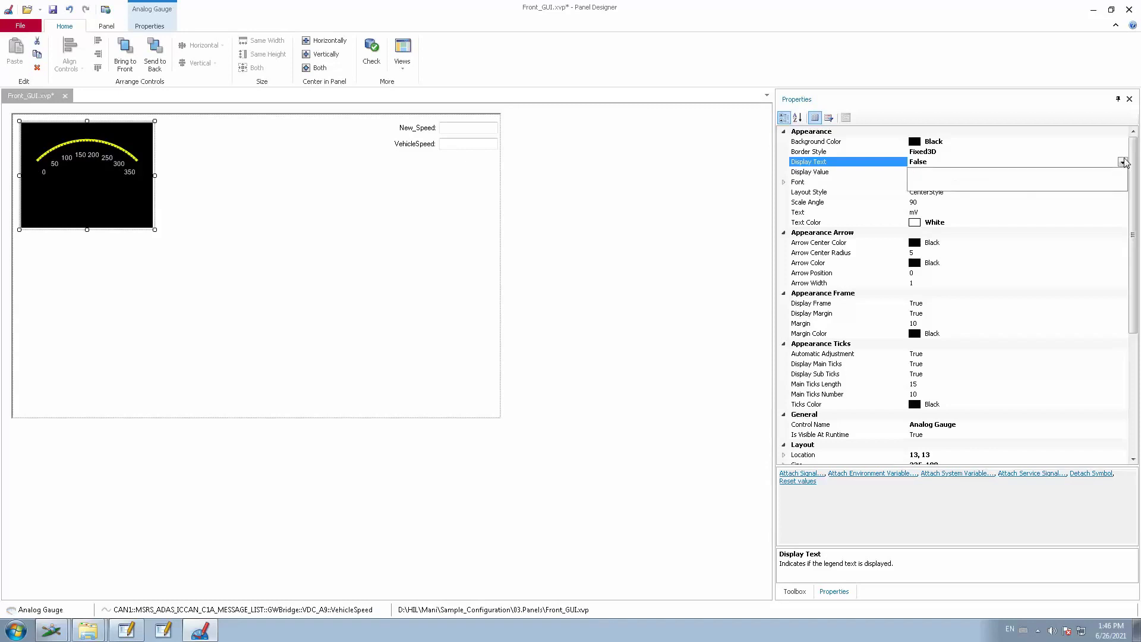
{"action": "left_click", "coordinate": [915, 173]}
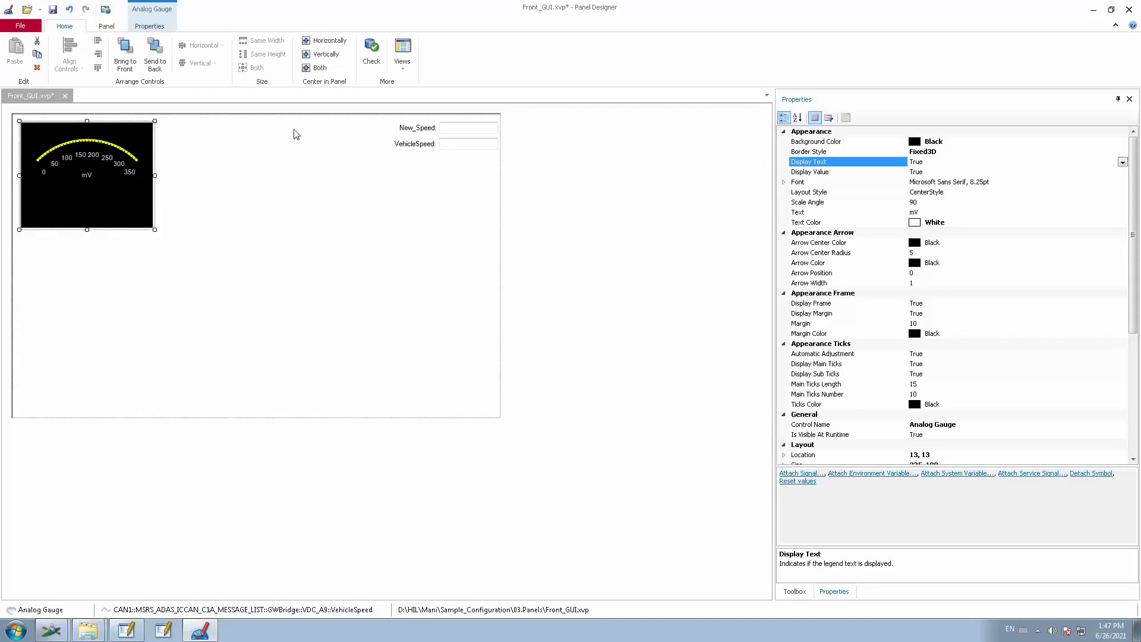
{"action": "left_click", "coordinate": [941, 193]}
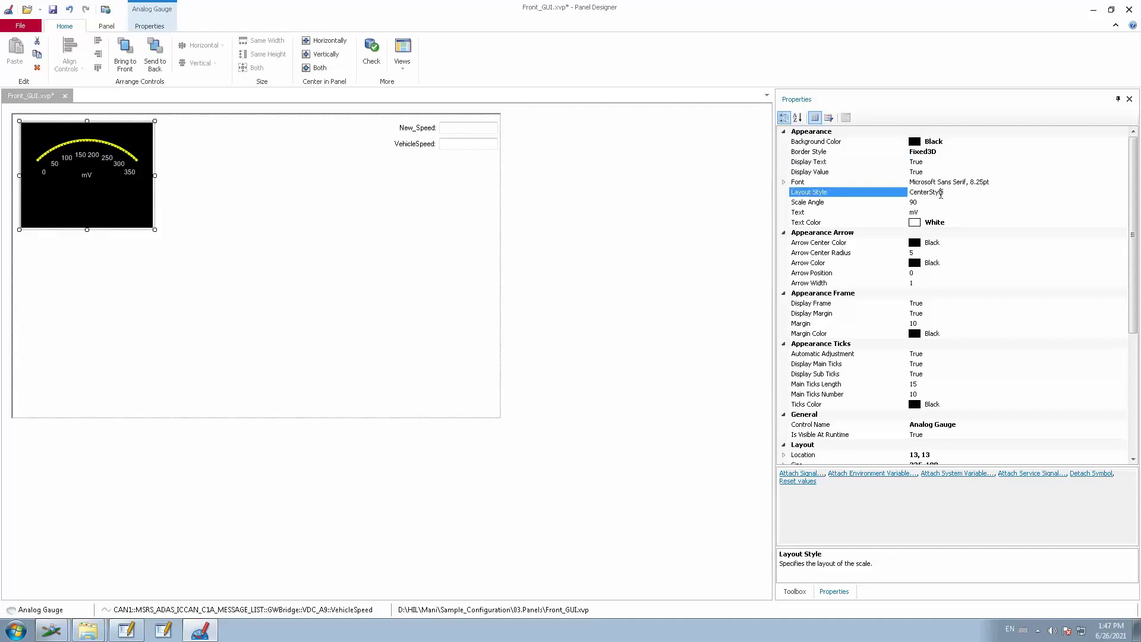
{"action": "left_click", "coordinate": [1123, 193]}
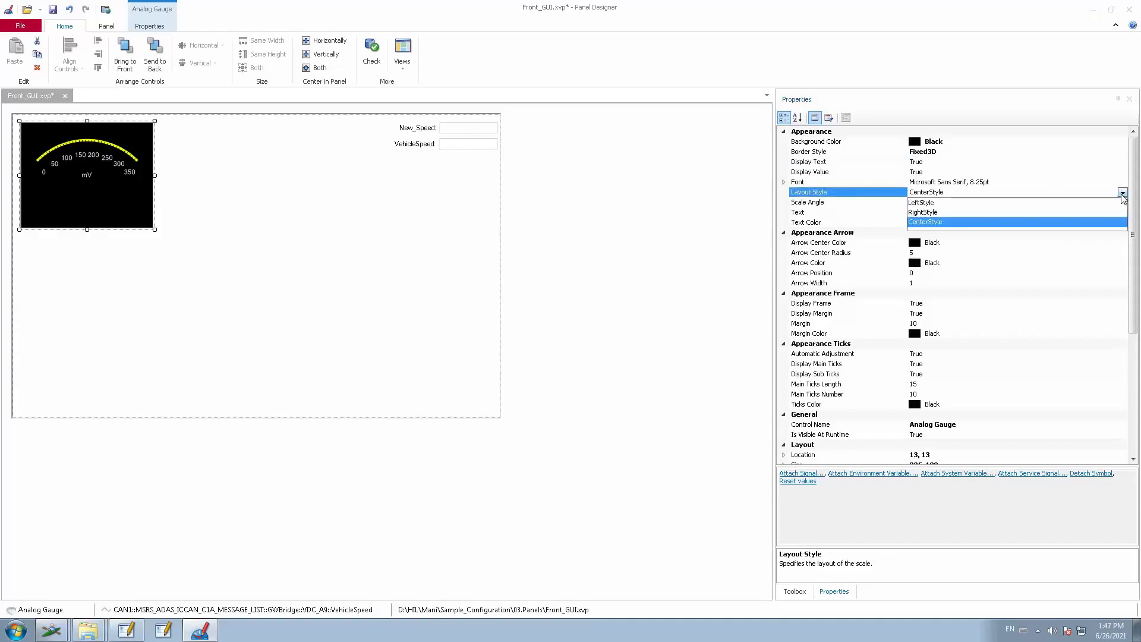
{"action": "left_click", "coordinate": [1122, 194]}
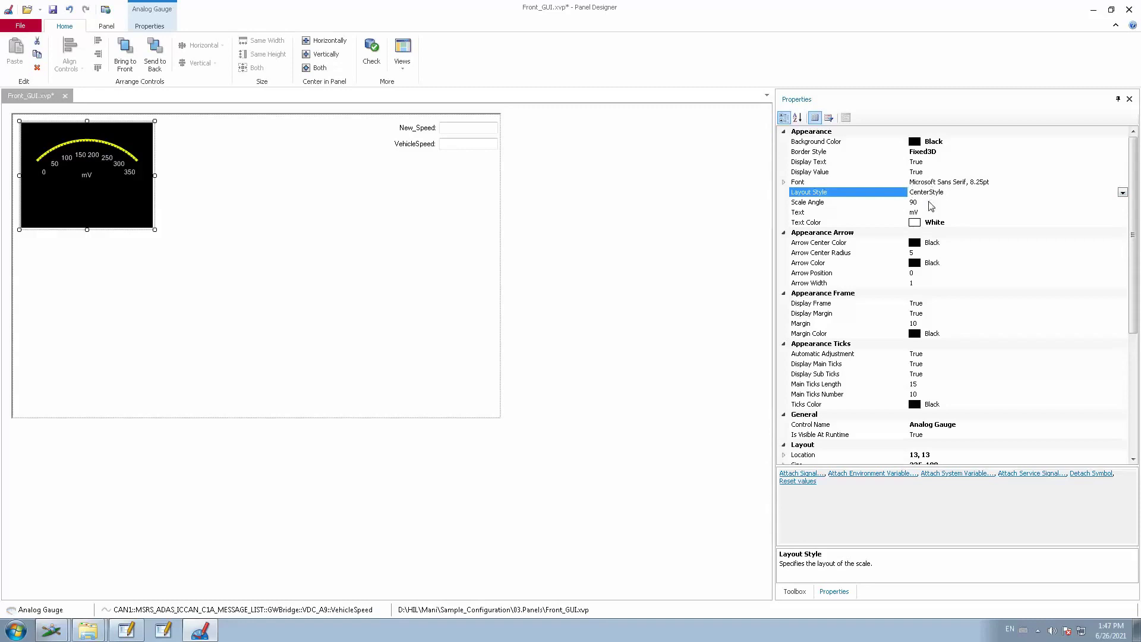
Set the analog gauge's scale angle to 360
{"action": "left_click", "coordinate": [930, 204]}
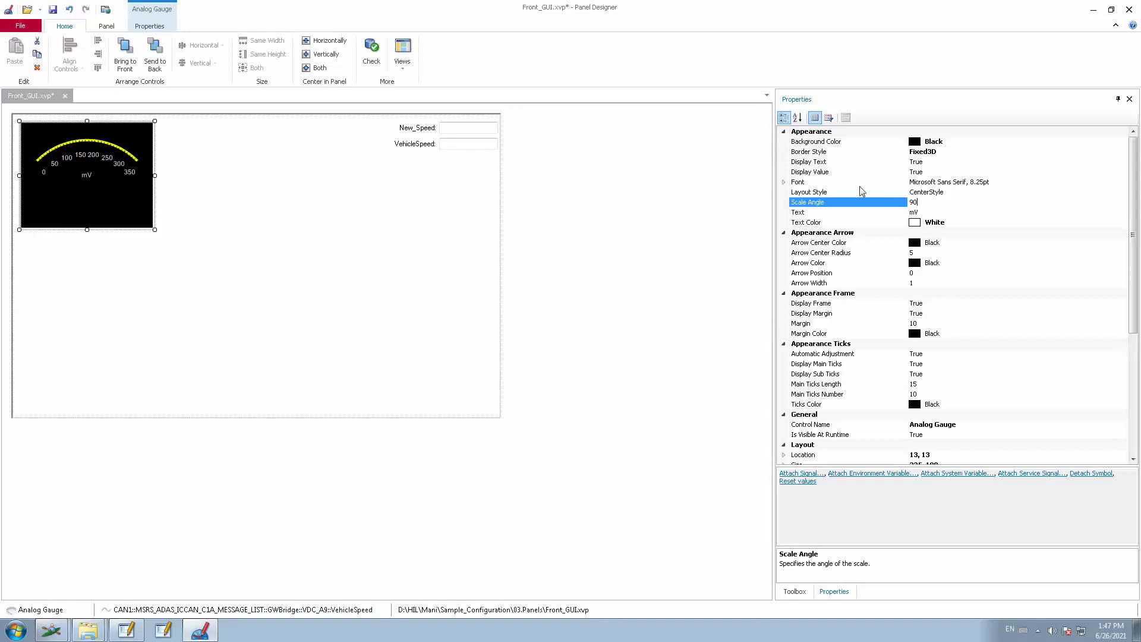
{"action": "left_click", "coordinate": [886, 205]}
{"action": "type", "text": "360"}
{"action": "key", "text": "Return"}
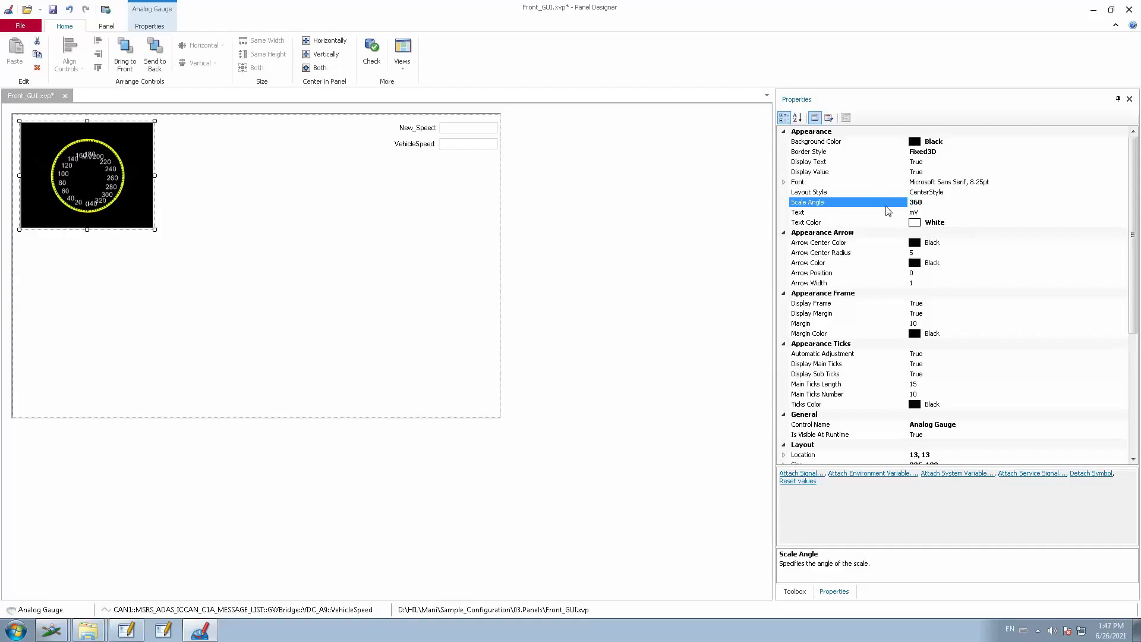
Set the gauge's scale angle to 270 and enlarge the gauge to about 507 by 301 pixels
{"action": "double_click", "coordinate": [924, 202]}
{"action": "type", "text": "270"}
{"action": "key", "text": "Return"}
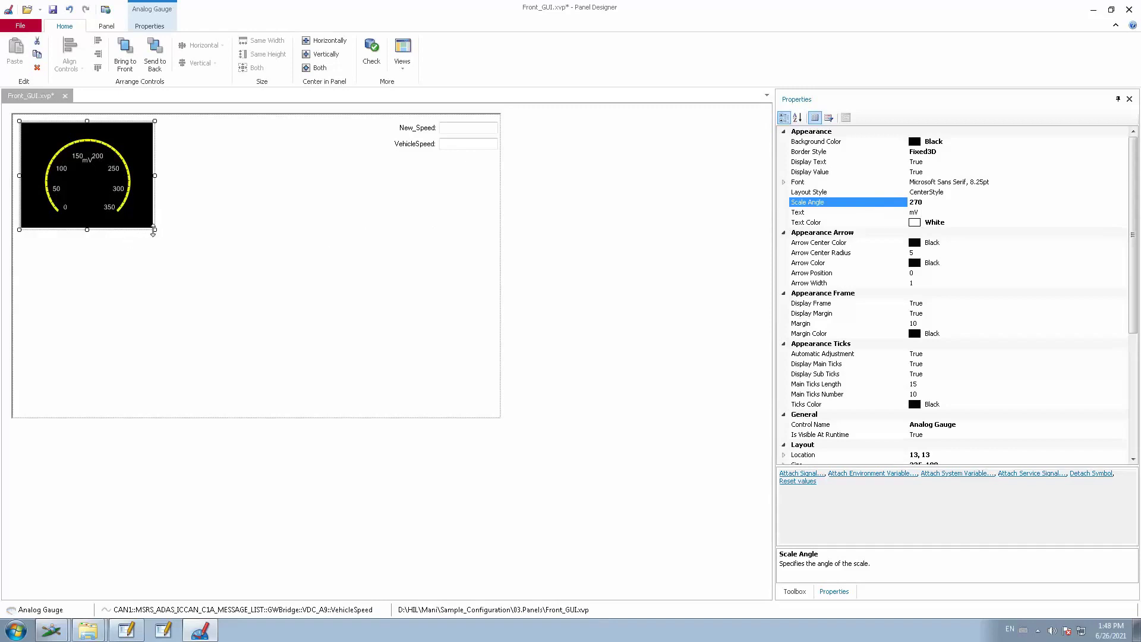
{"action": "left_click_drag", "start_coordinate": [154, 231], "coordinate": [322, 302]}
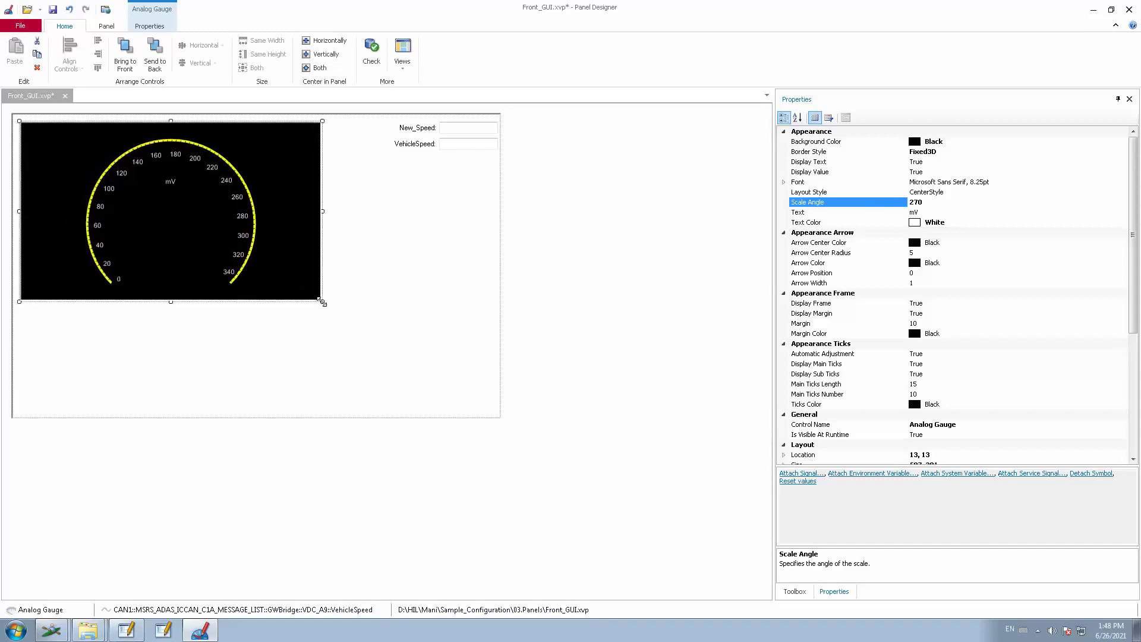
Change the analog gauge's legend text to Kmph
{"action": "left_click", "coordinate": [941, 215]}
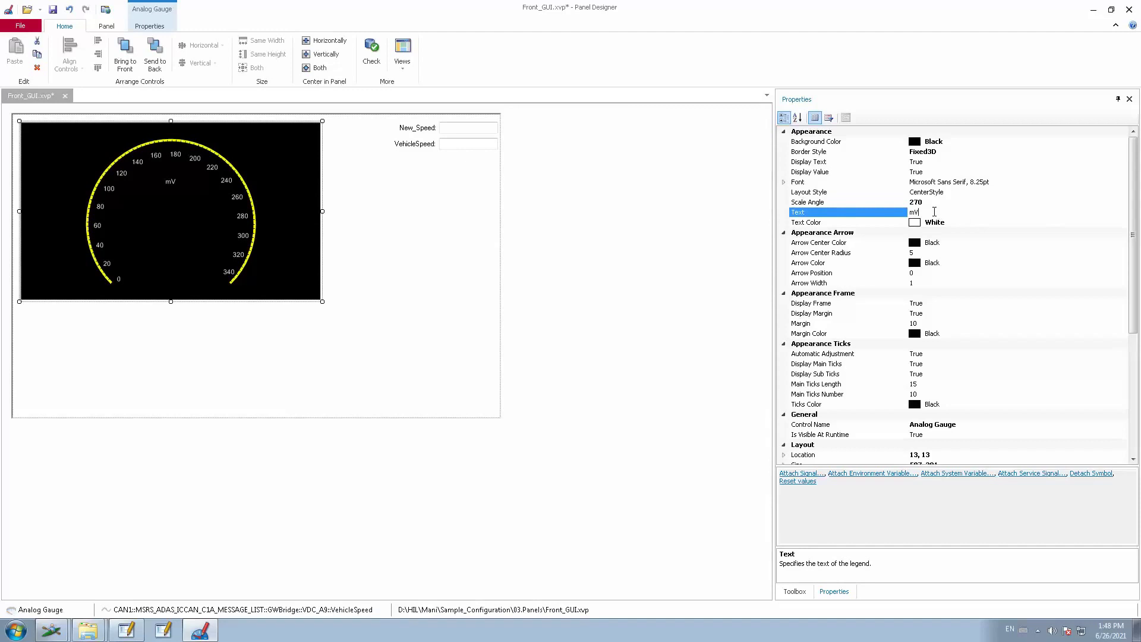
{"action": "double_click", "coordinate": [915, 212]}
{"action": "type", "text": "Kmph"}
{"action": "key", "text": "Return"}
Set the analog gauge's text color to the standard color Lime
{"action": "left_click", "coordinate": [1070, 221]}
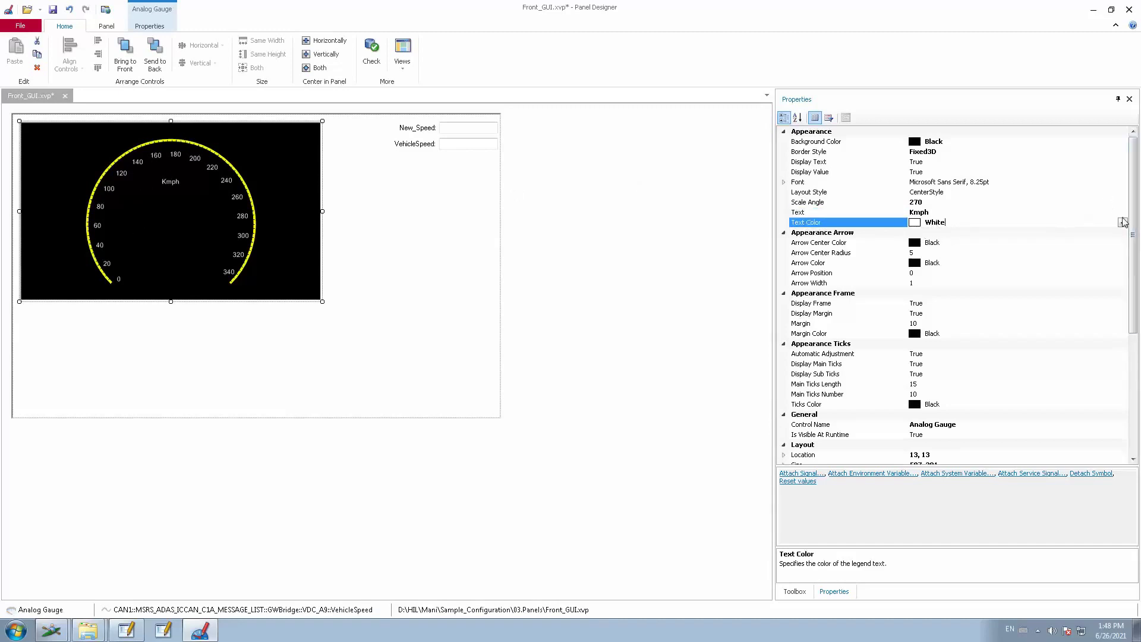
{"action": "left_click", "coordinate": [1122, 222]}
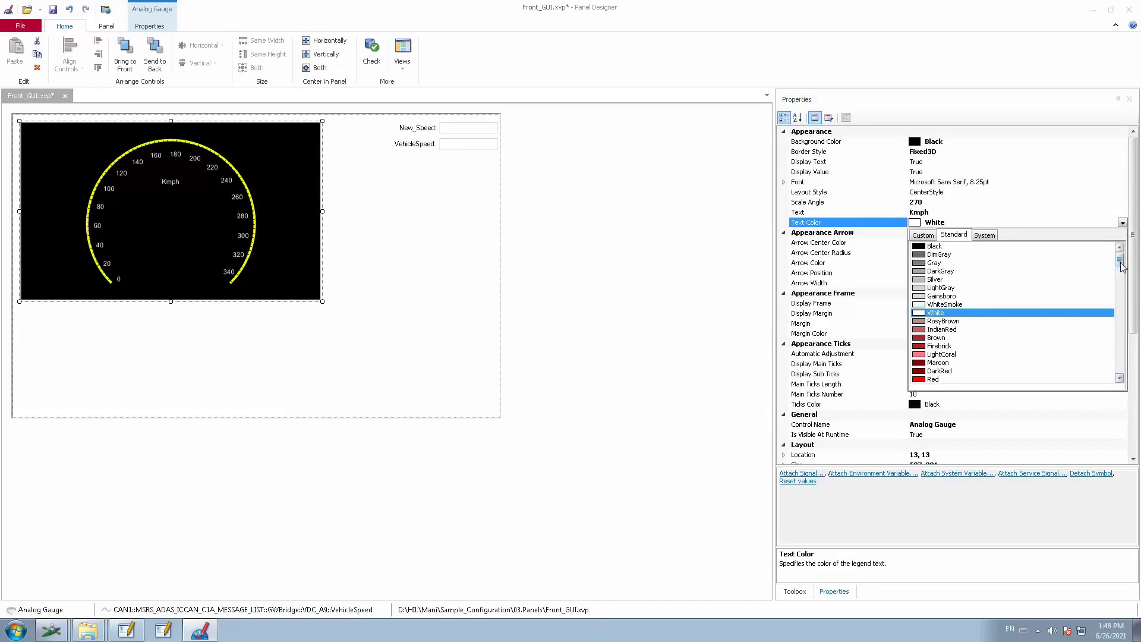
{"action": "left_click_drag", "start_coordinate": [1120, 264], "coordinate": [1121, 312]}
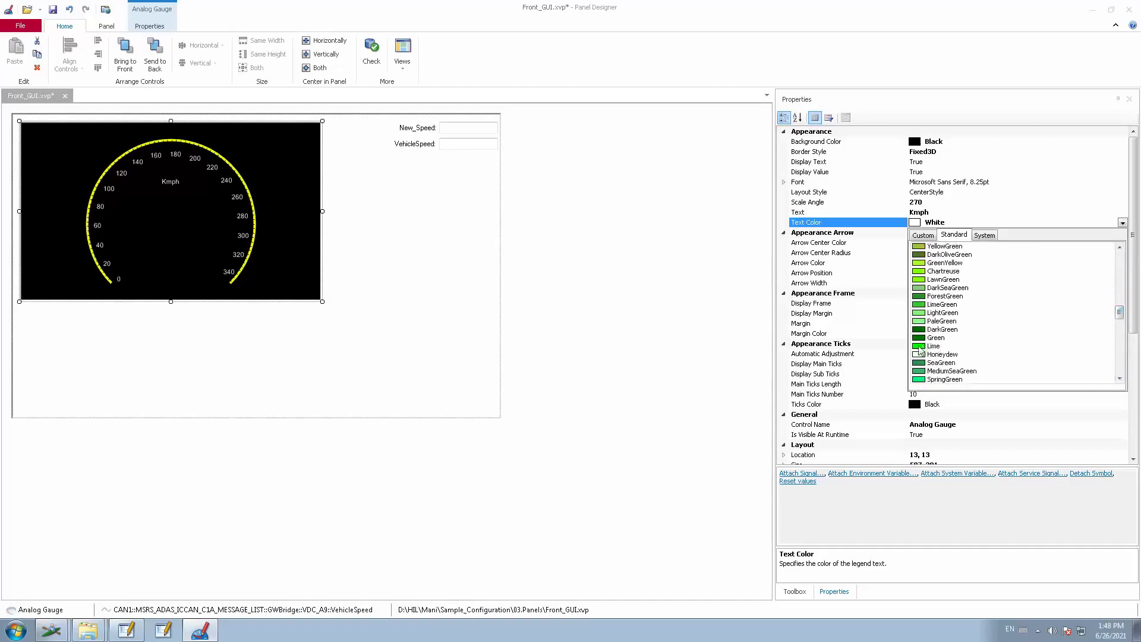
{"action": "left_click", "coordinate": [922, 347]}
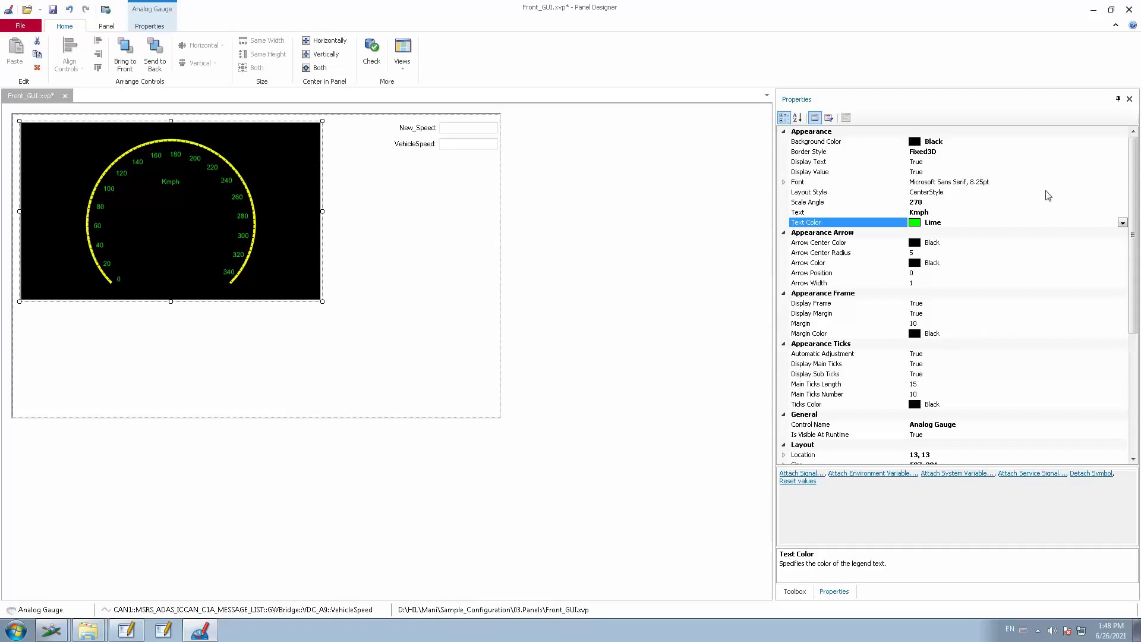
Set the gauge's arrow center color to the standard color Red
{"action": "left_click", "coordinate": [947, 244]}
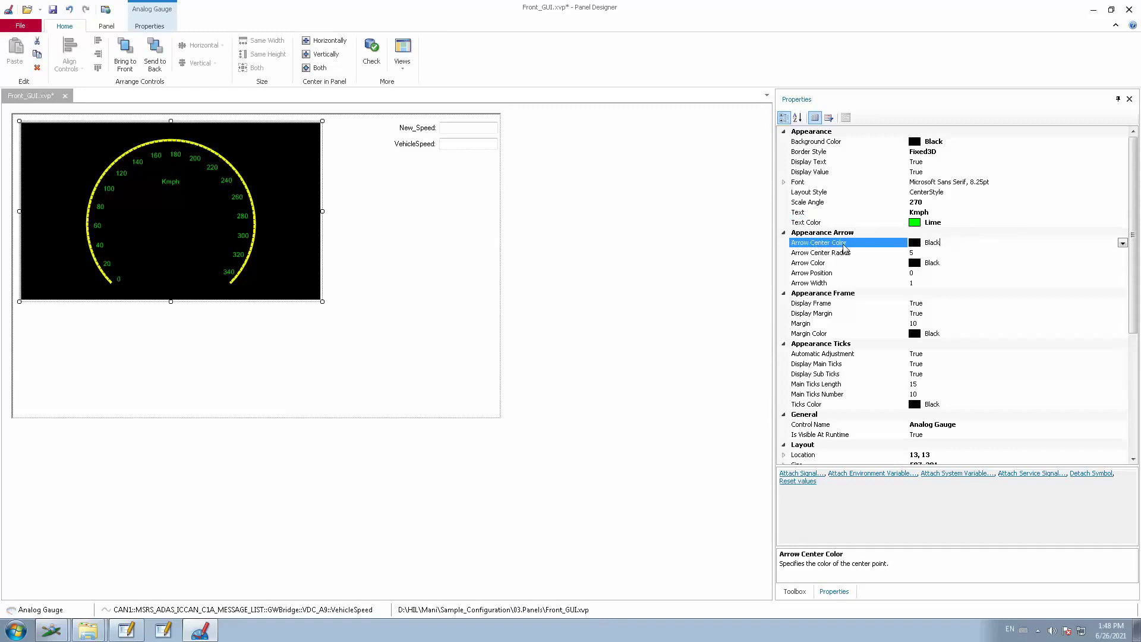
{"action": "left_click", "coordinate": [1123, 243]}
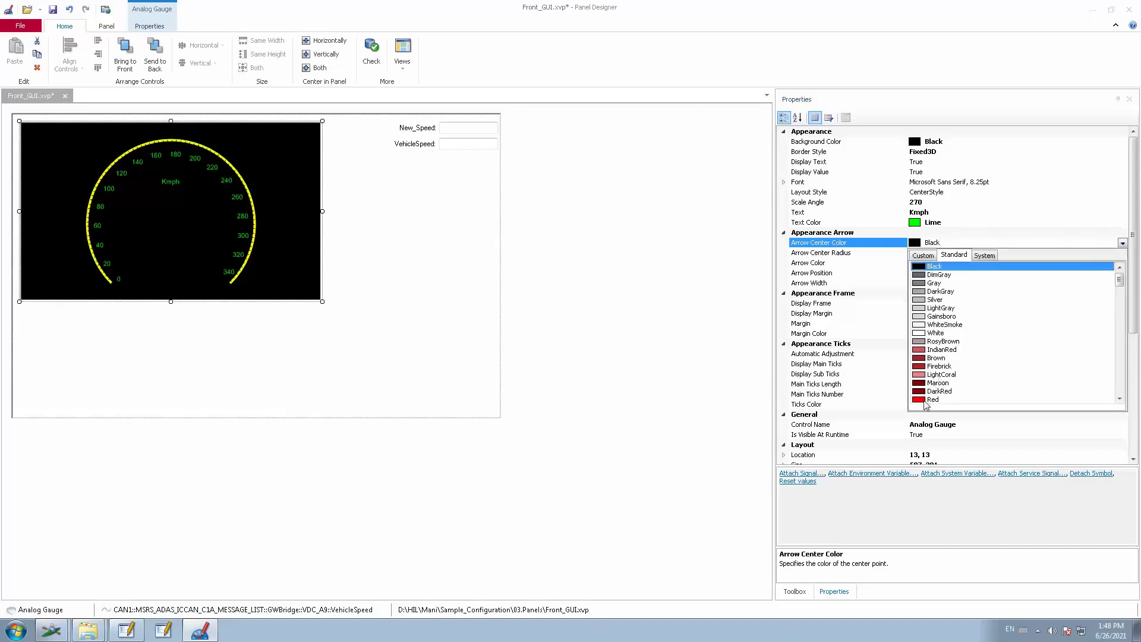
{"action": "left_click", "coordinate": [927, 335]}
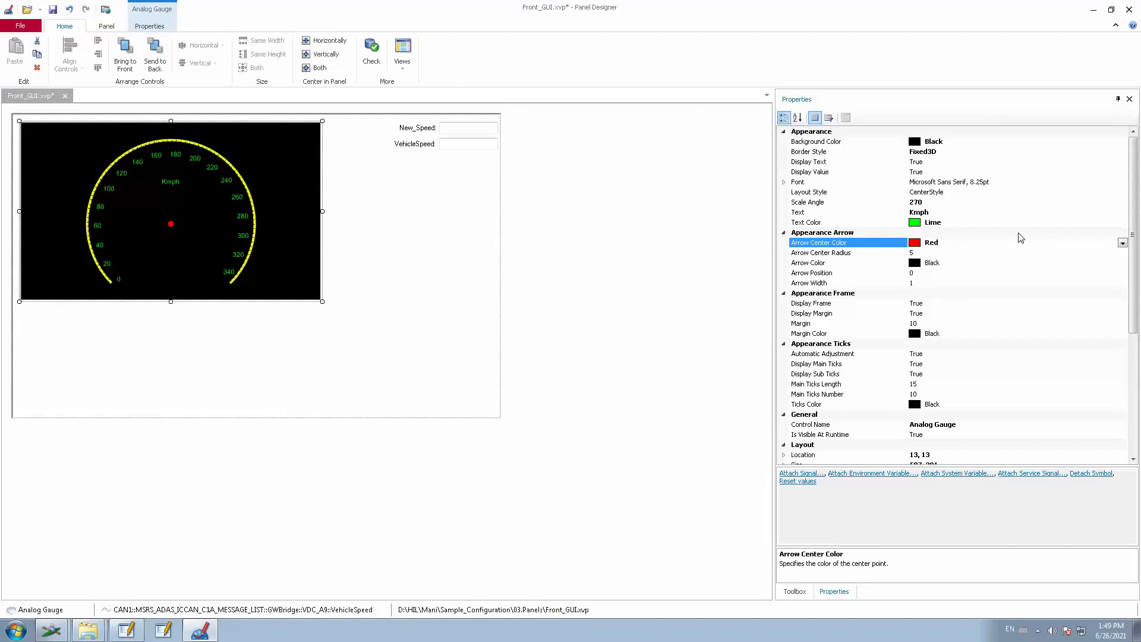
Set the gauge's arrow center radius to 10
{"action": "left_click", "coordinate": [924, 254]}
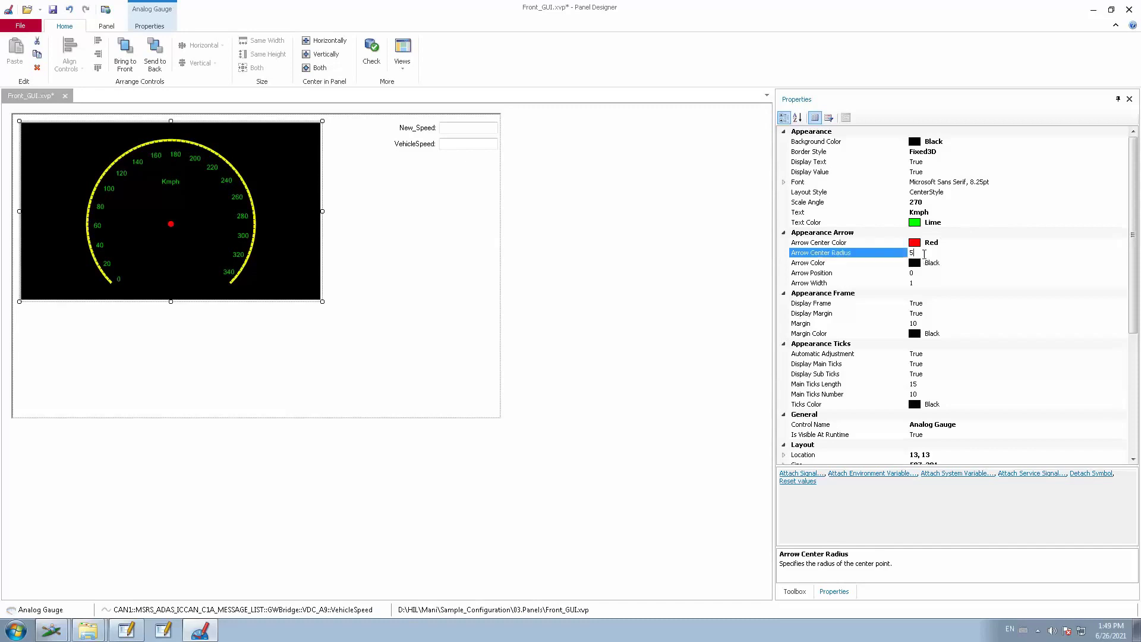
{"action": "left_click", "coordinate": [852, 255]}
{"action": "left_click", "coordinate": [928, 250]}
{"action": "left_click", "coordinate": [866, 255]}
{"action": "type", "text": "10"}
{"action": "key", "text": "Return"}
Set the gauge's arrow color to the standard color Red
{"action": "left_click", "coordinate": [953, 262]}
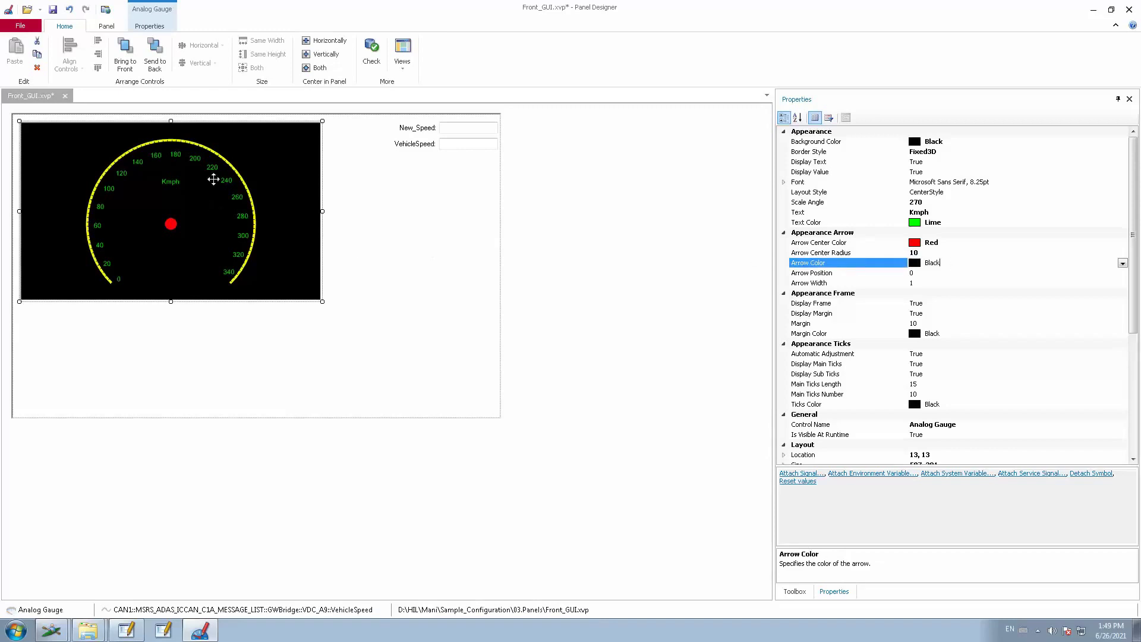
{"action": "left_click", "coordinate": [1123, 263]}
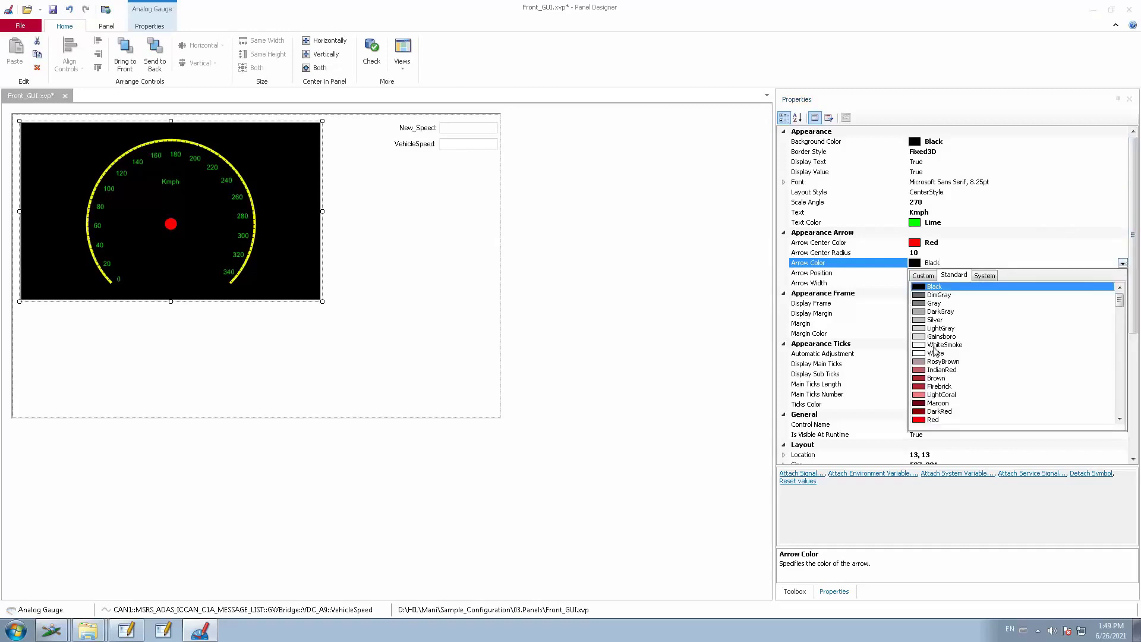
{"action": "left_click", "coordinate": [931, 420]}
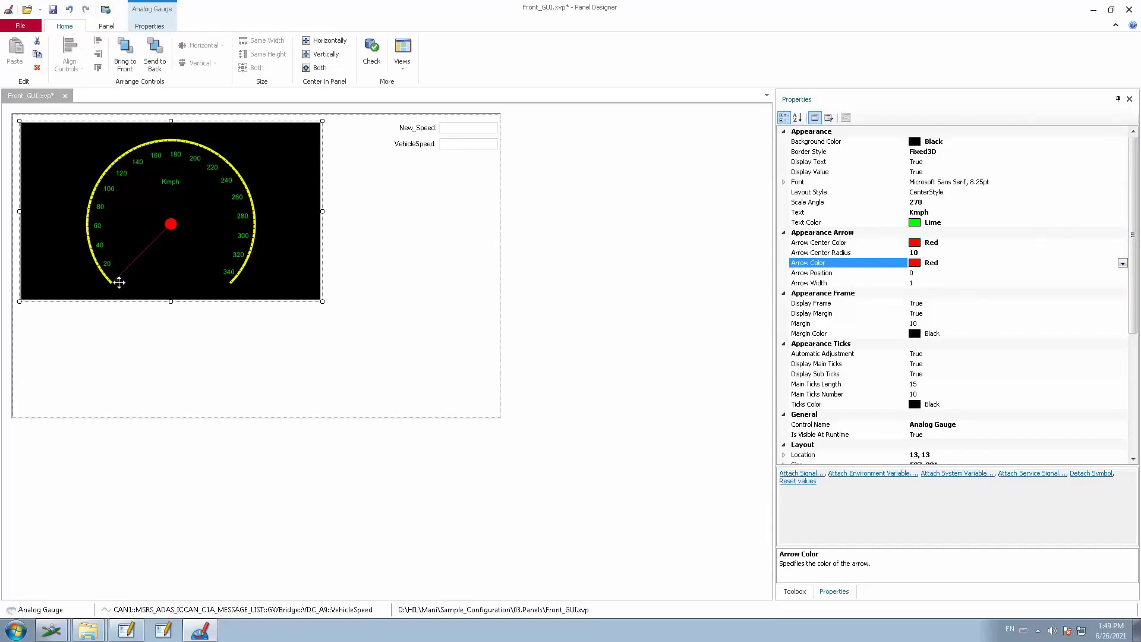
Set the gauge's arrow position to 0 and its arrow width to 5
{"action": "left_click", "coordinate": [924, 275]}
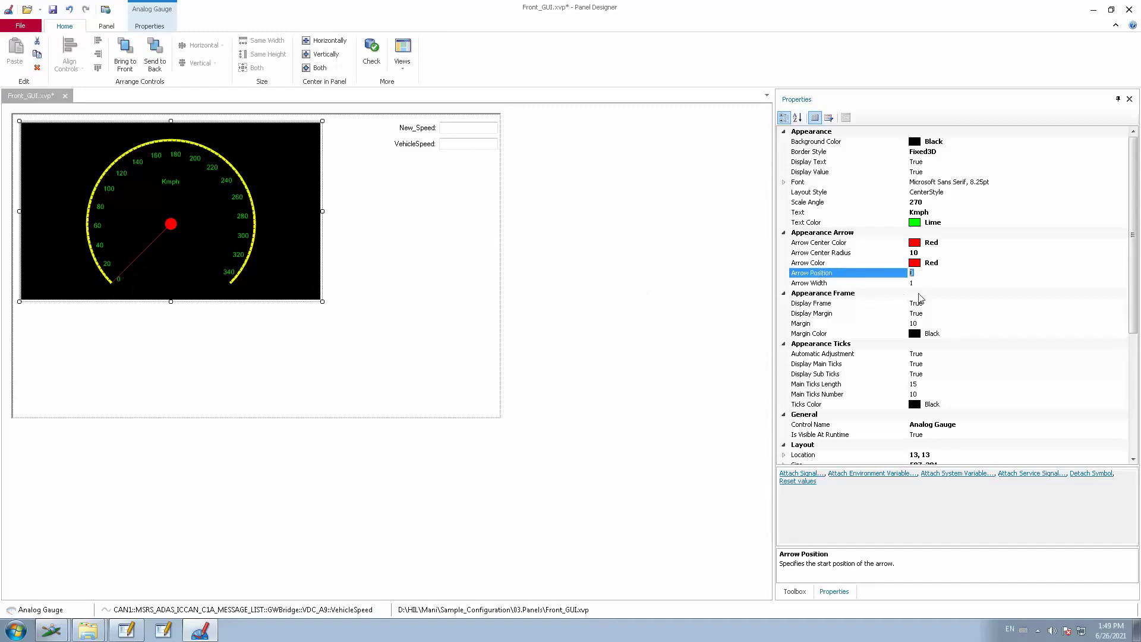
{"action": "key", "text": "Return"}
{"action": "left_click", "coordinate": [828, 276]}
{"action": "type", "text": "0"}
{"action": "key", "text": "Return"}
{"action": "left_click", "coordinate": [925, 282]}
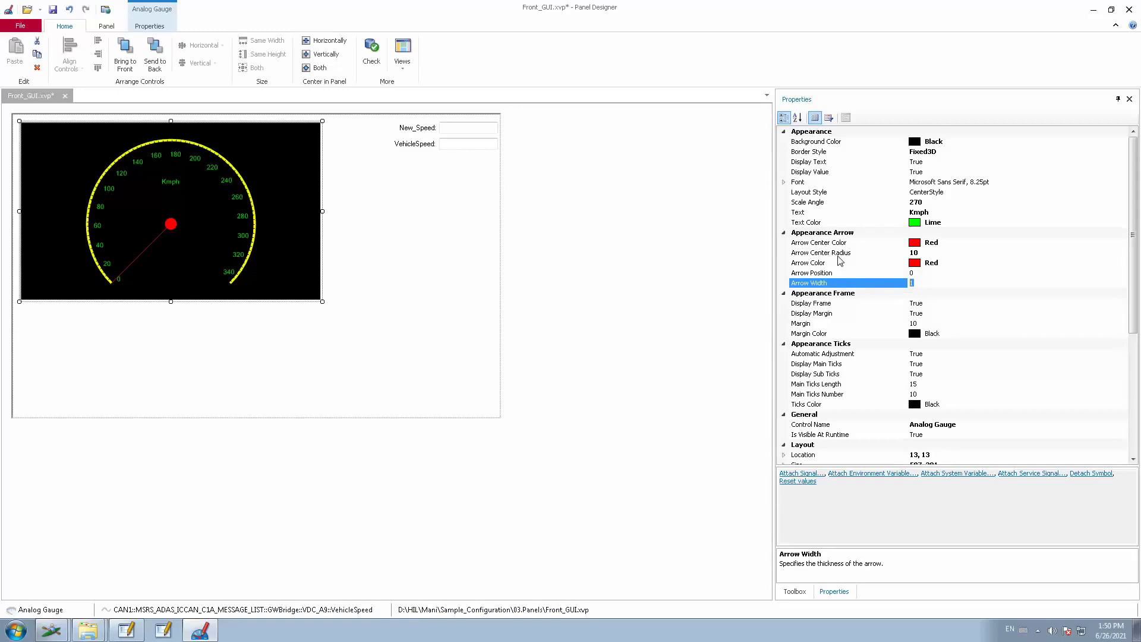
{"action": "key", "text": "Return"}
Set the size of the gauge's Microsoft Sans Serif font to 9 points
{"action": "left_click", "coordinate": [1005, 181]}
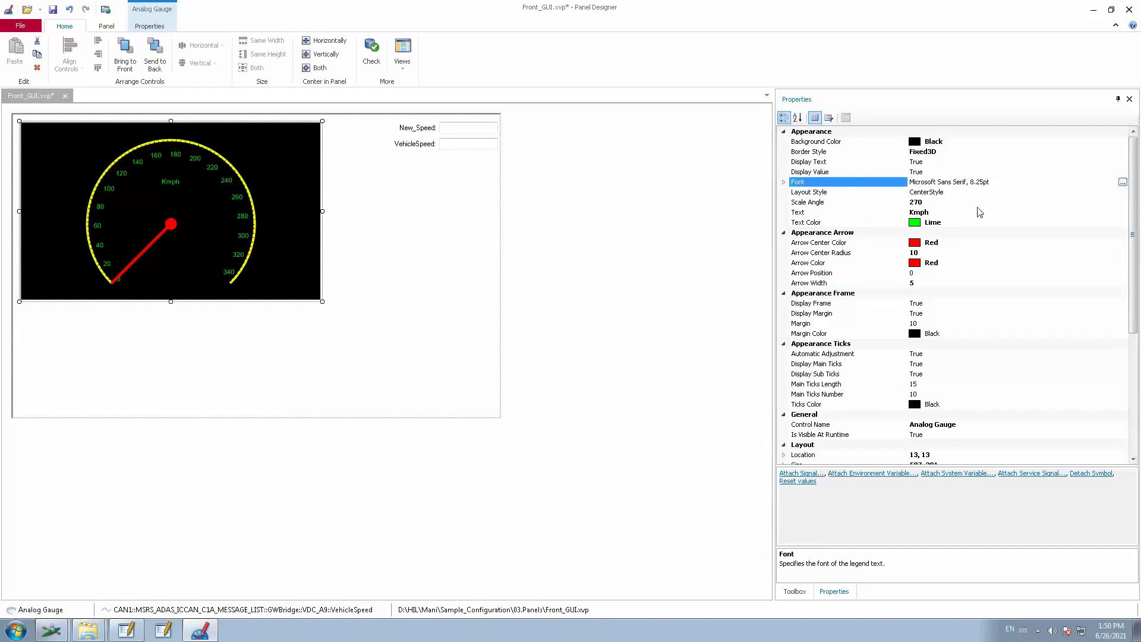
{"action": "left_click", "coordinate": [1122, 183]}
{"action": "left_click", "coordinate": [616, 192]}
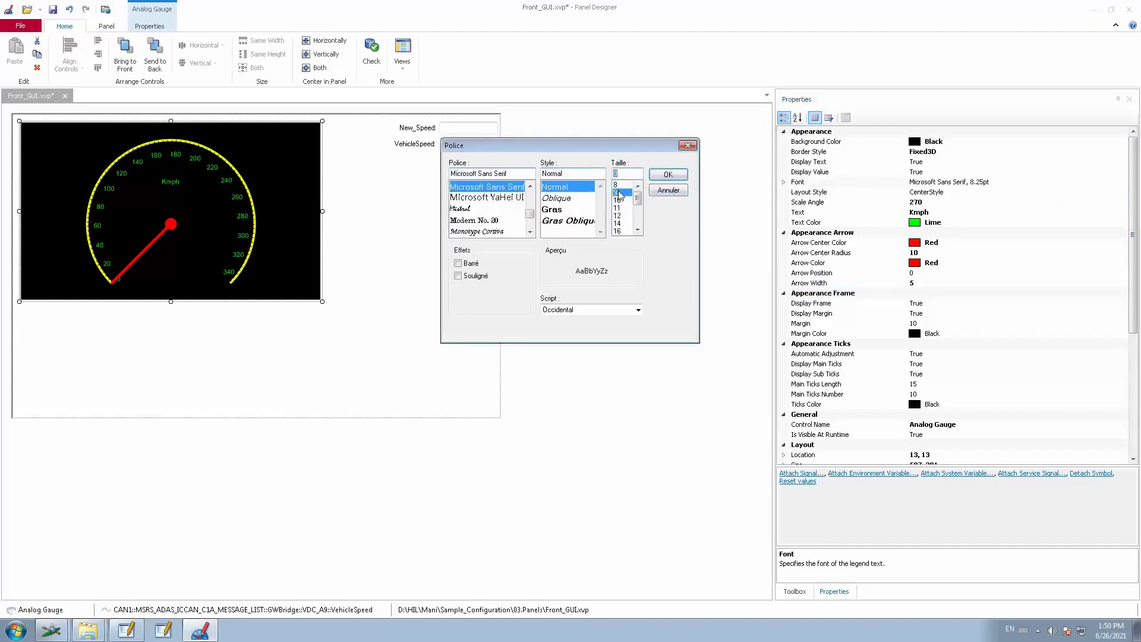
{"action": "left_click", "coordinate": [666, 175]}
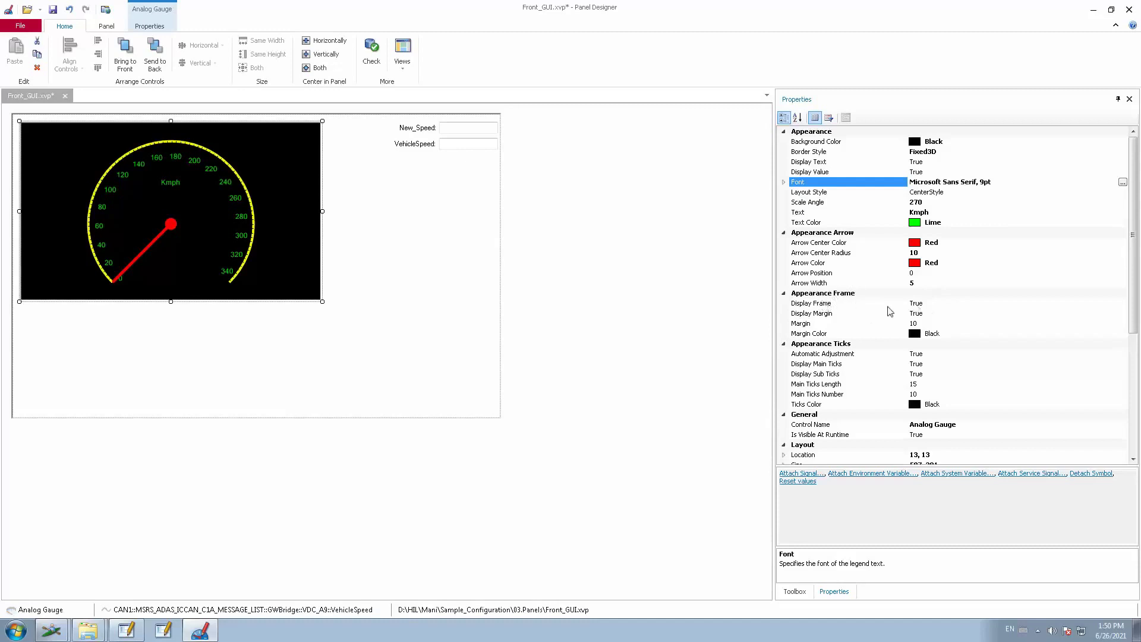
Set the gauge's margin color to the standard color Red
{"action": "left_click", "coordinate": [938, 303]}
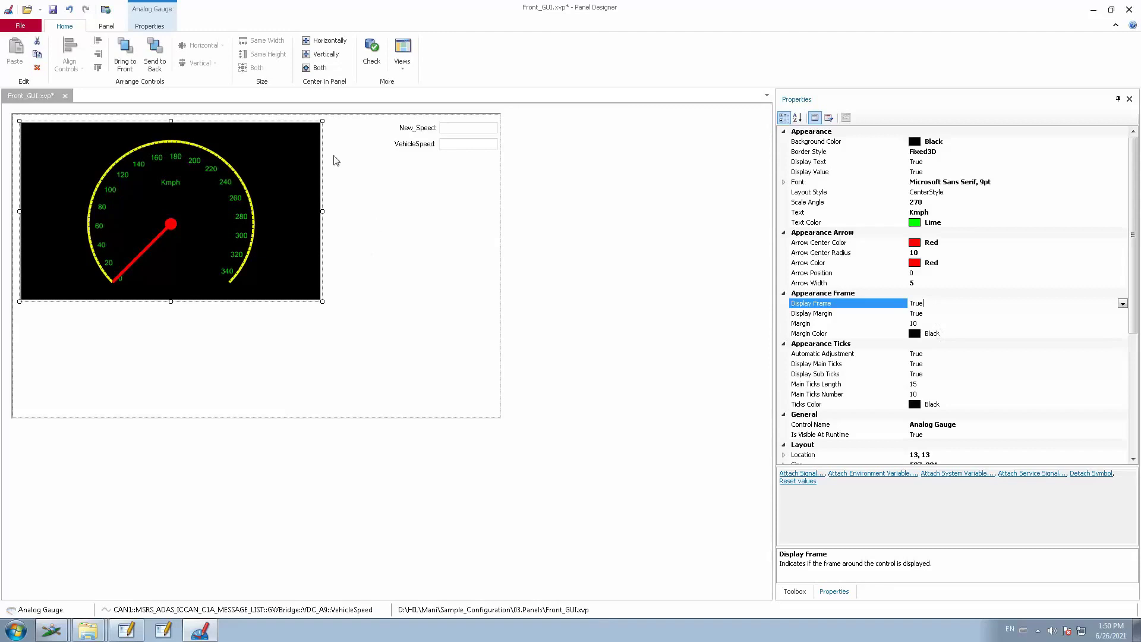
{"action": "left_click", "coordinate": [1062, 331]}
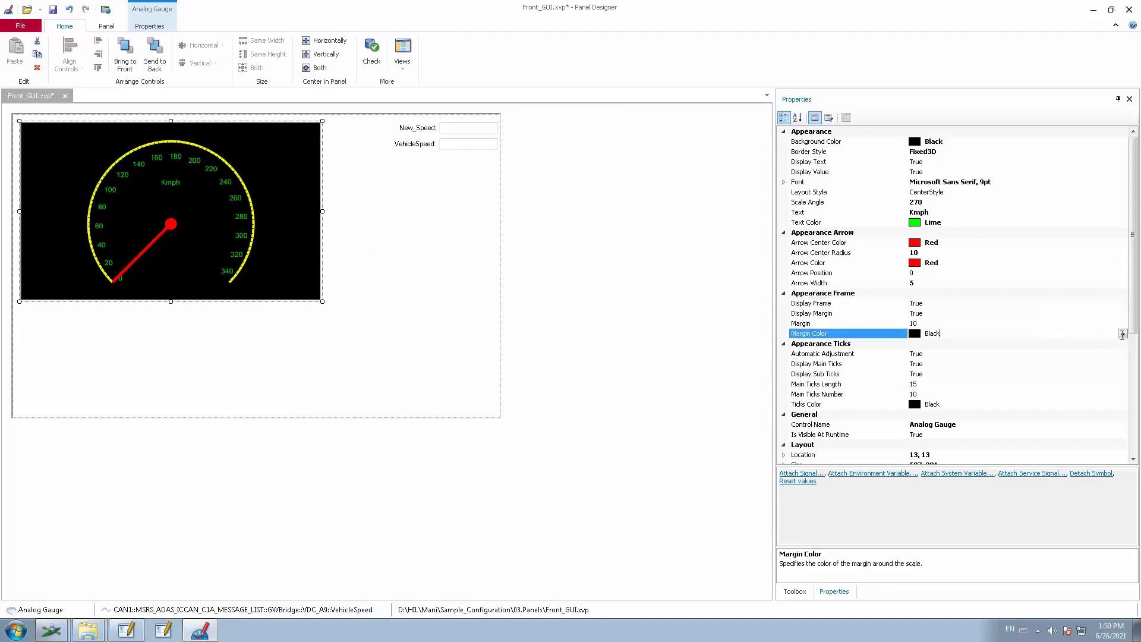
{"action": "left_click", "coordinate": [1123, 334]}
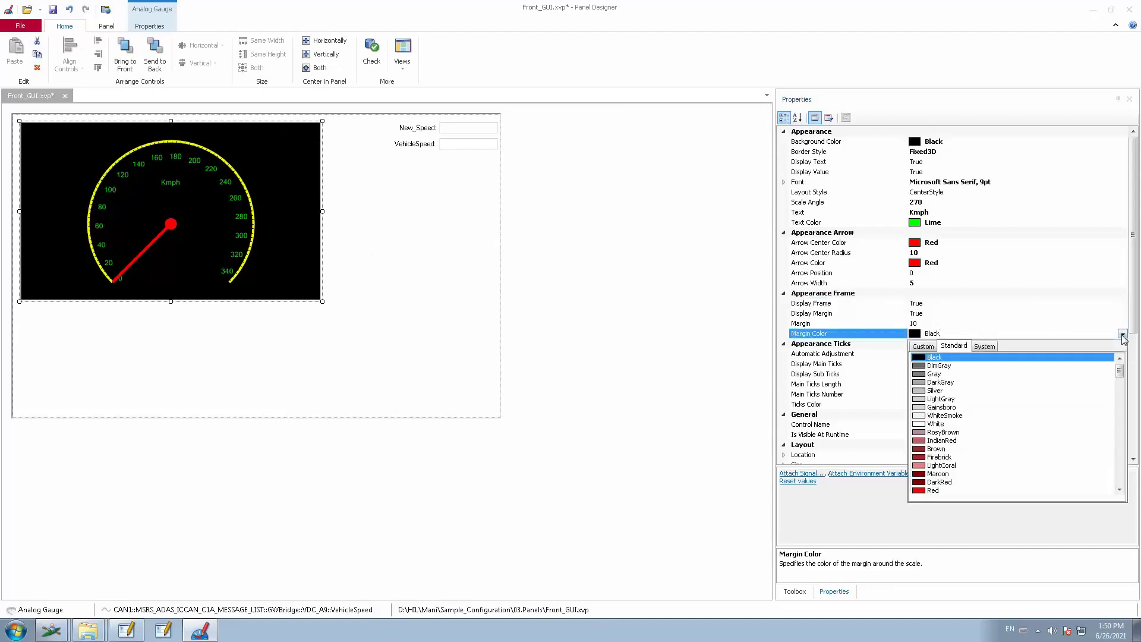
{"action": "left_click", "coordinate": [927, 491]}
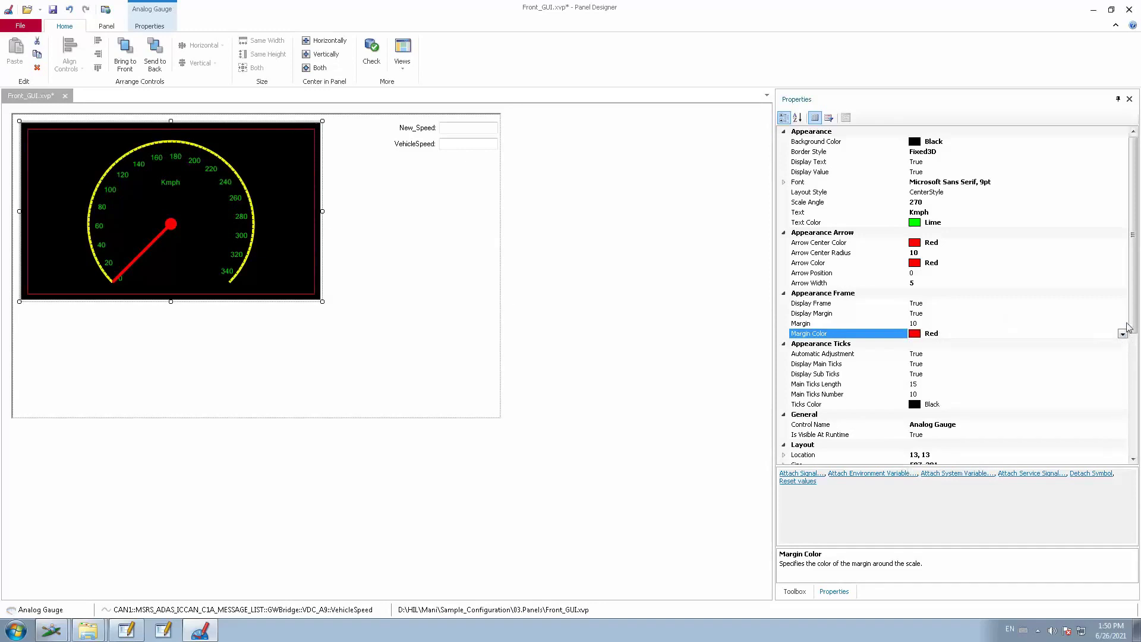
Set the gauge's ticks color to the standard color Red
{"action": "scroll", "coordinate": [855, 257], "scroll_direction": "down", "scroll_amount": 3}
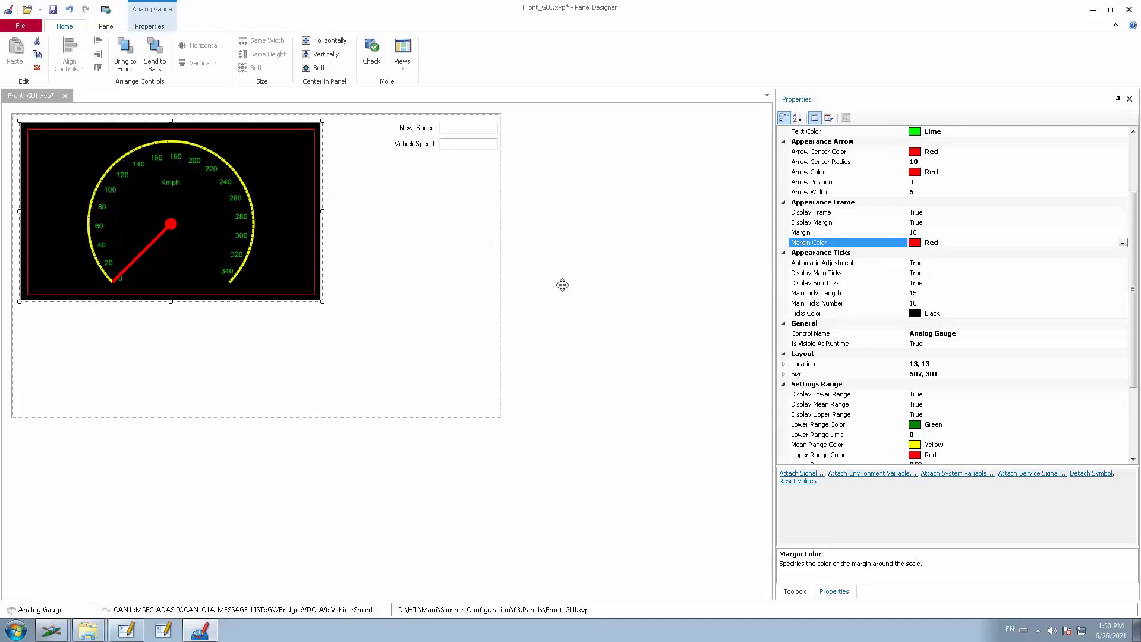
{"action": "left_click", "coordinate": [982, 316]}
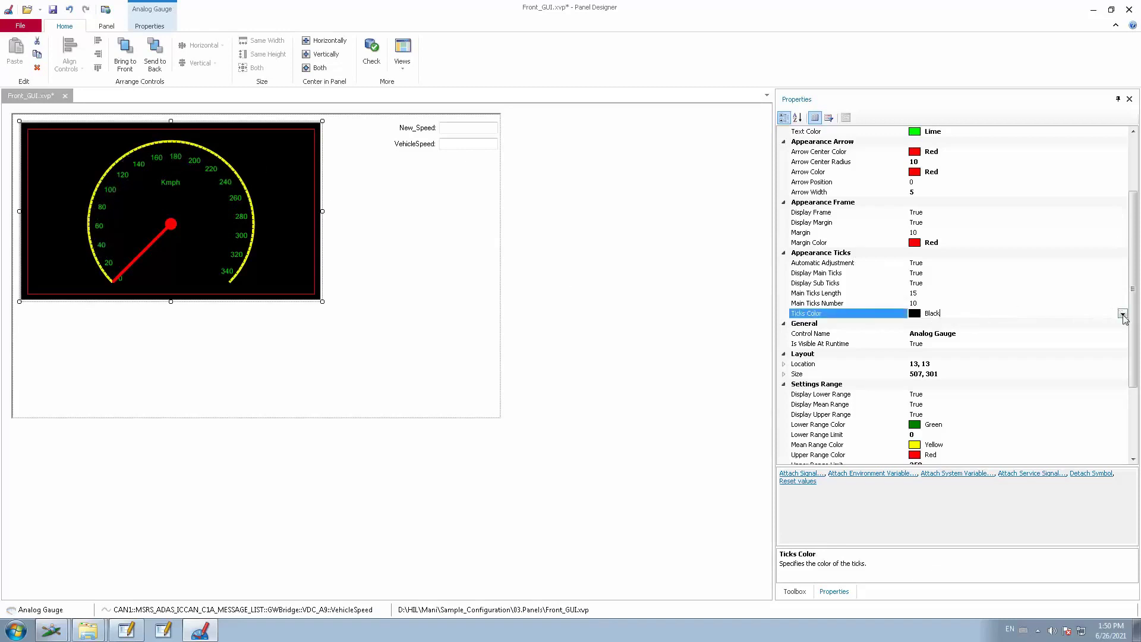
{"action": "left_click", "coordinate": [1122, 313]}
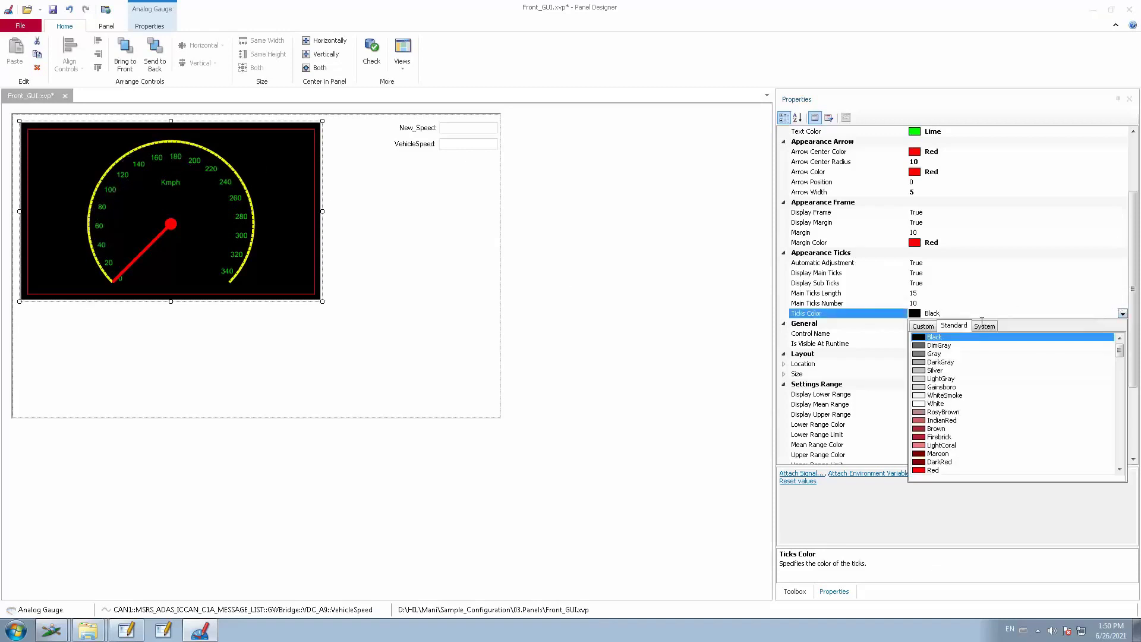
{"action": "left_click", "coordinate": [921, 471]}
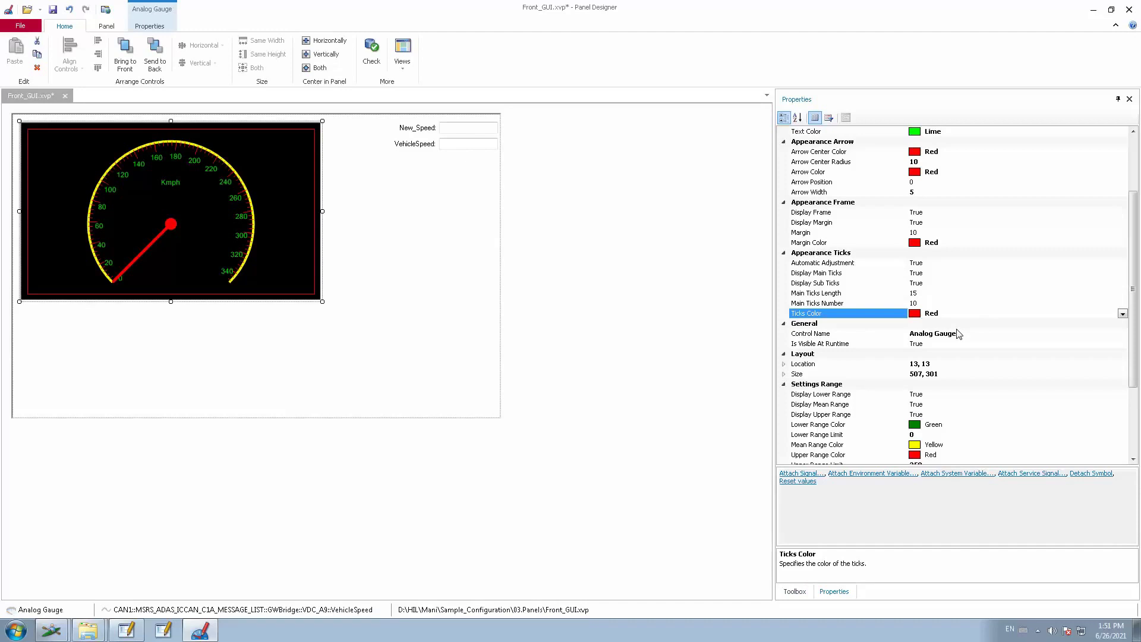
Name the gauge control Speedometer and move it to about location 70, 60 in the panel
{"action": "left_click", "coordinate": [884, 334]}
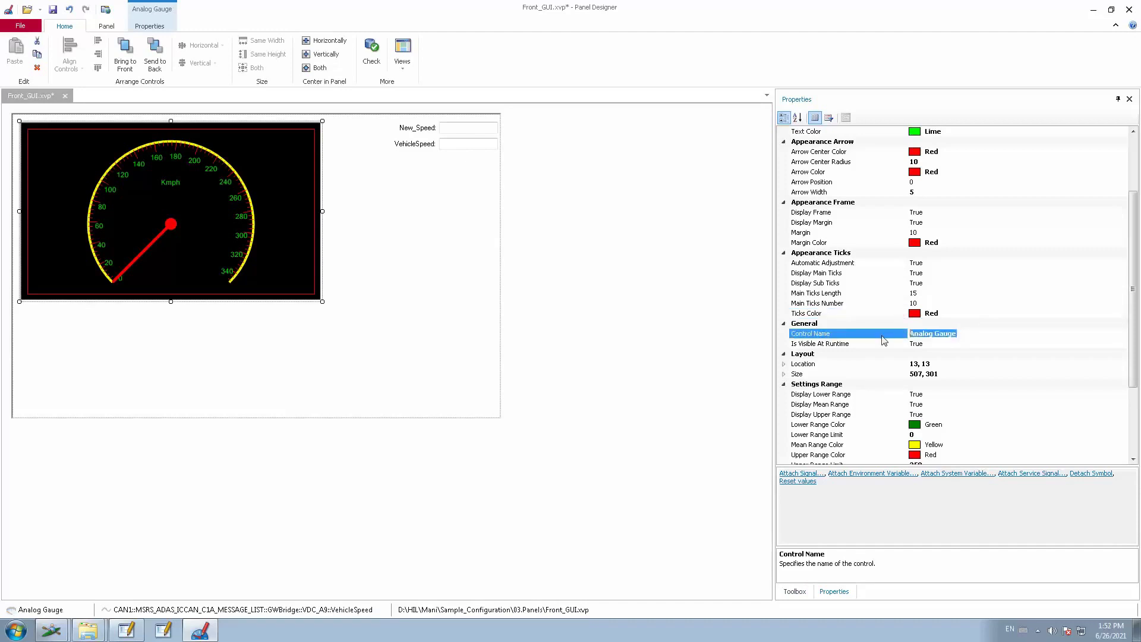
{"action": "type", "text": "Speedometer"}
{"action": "left_click", "coordinate": [783, 364]}
{"action": "left_click", "coordinate": [783, 394]}
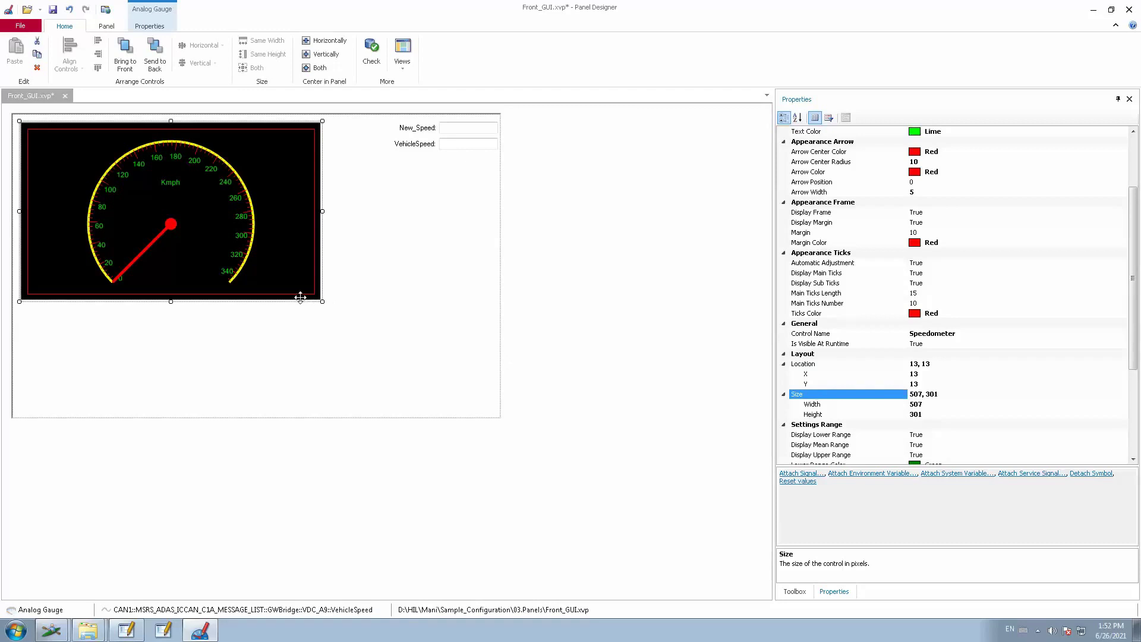
{"action": "left_click_drag", "start_coordinate": [300, 298], "coordinate": [334, 325]}
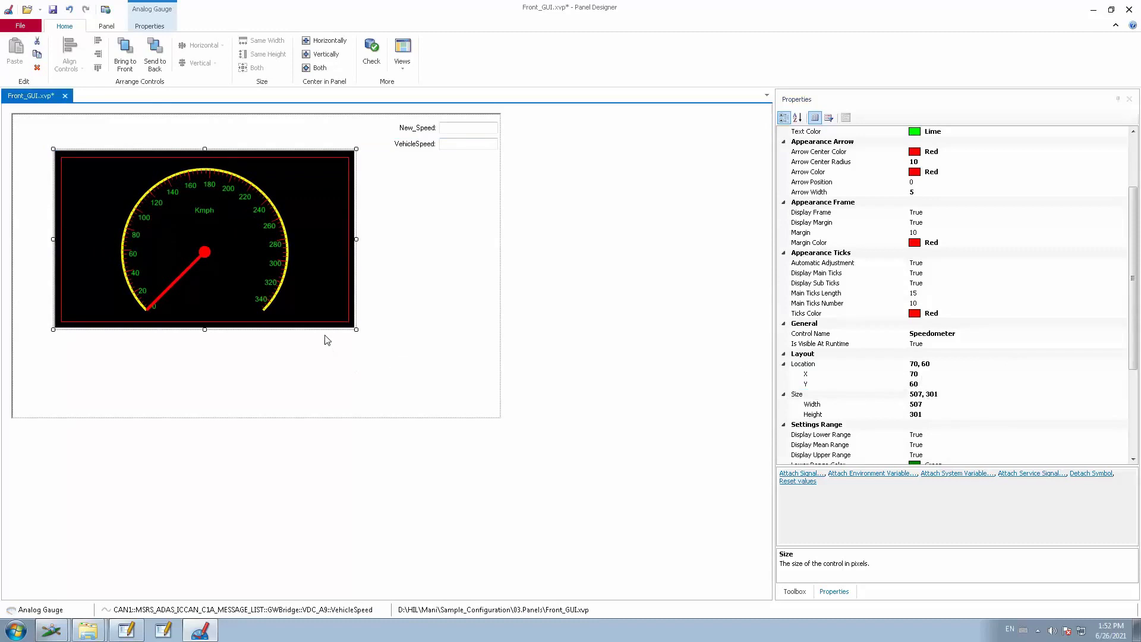
Move the Speedometer gauge to the panel's upper-left corner and set its location to X 0, Y 0
{"action": "left_click_drag", "start_coordinate": [323, 326], "coordinate": [282, 293]}
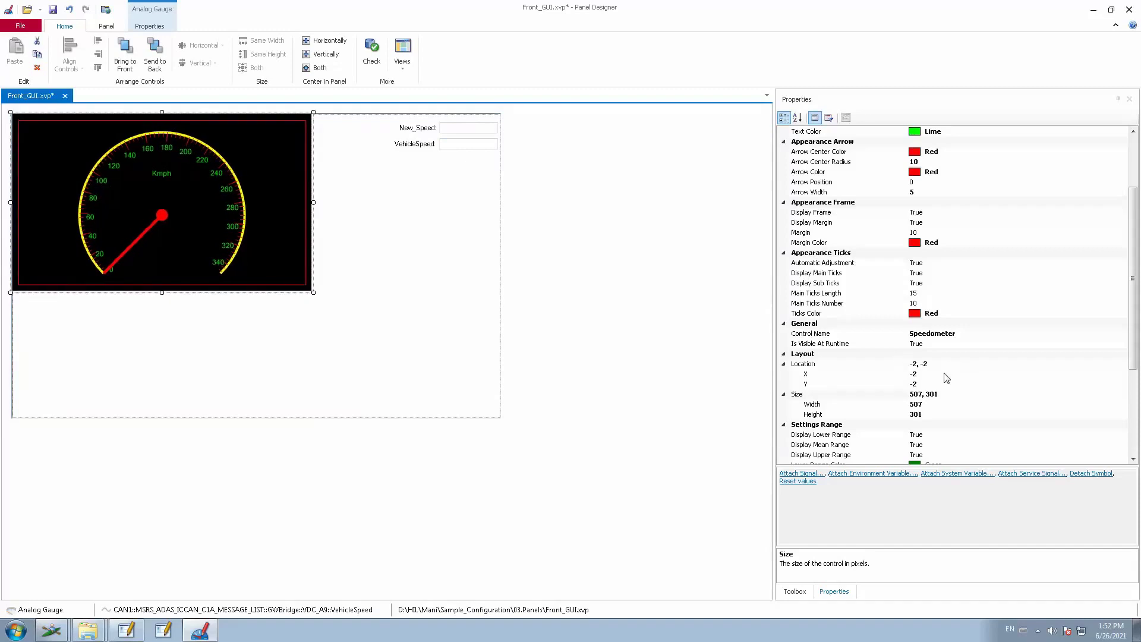
{"action": "left_click", "coordinate": [924, 375]}
{"action": "left_click", "coordinate": [851, 375]}
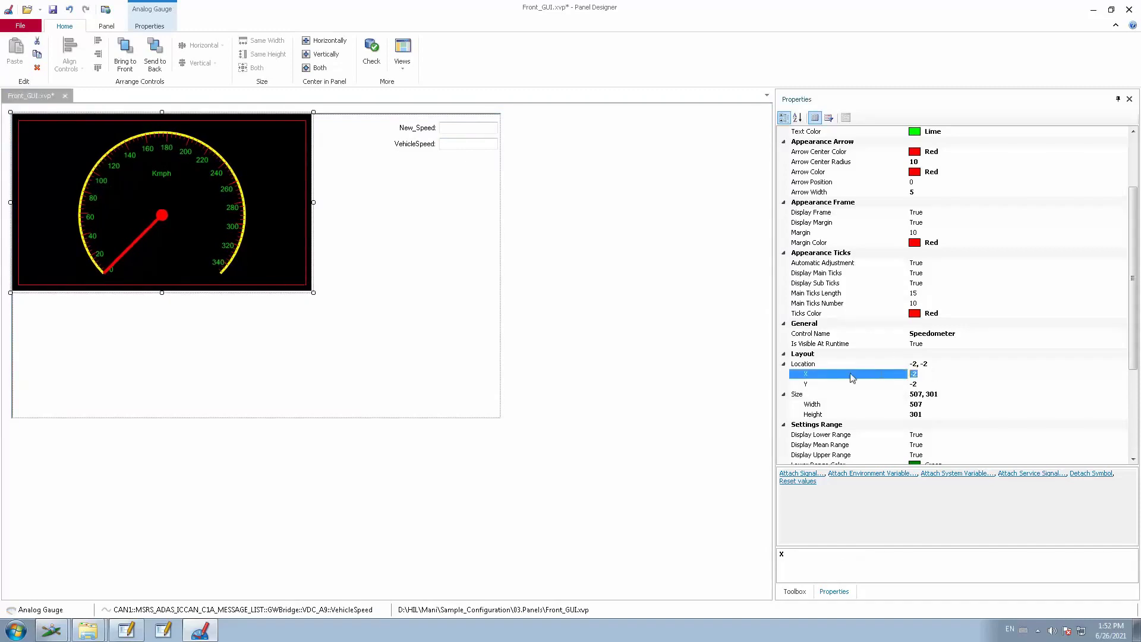
{"action": "type", "text": "0"}
{"action": "key", "text": "Return"}
{"action": "left_click", "coordinate": [871, 385]}
{"action": "type", "text": "0"}
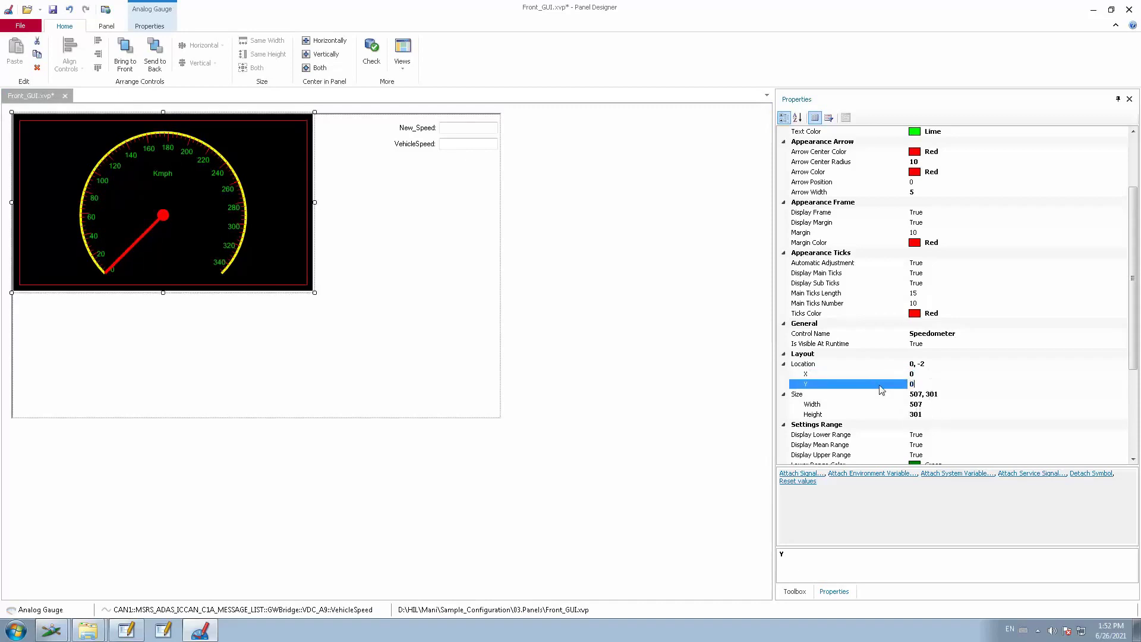
{"action": "key", "text": "Return"}
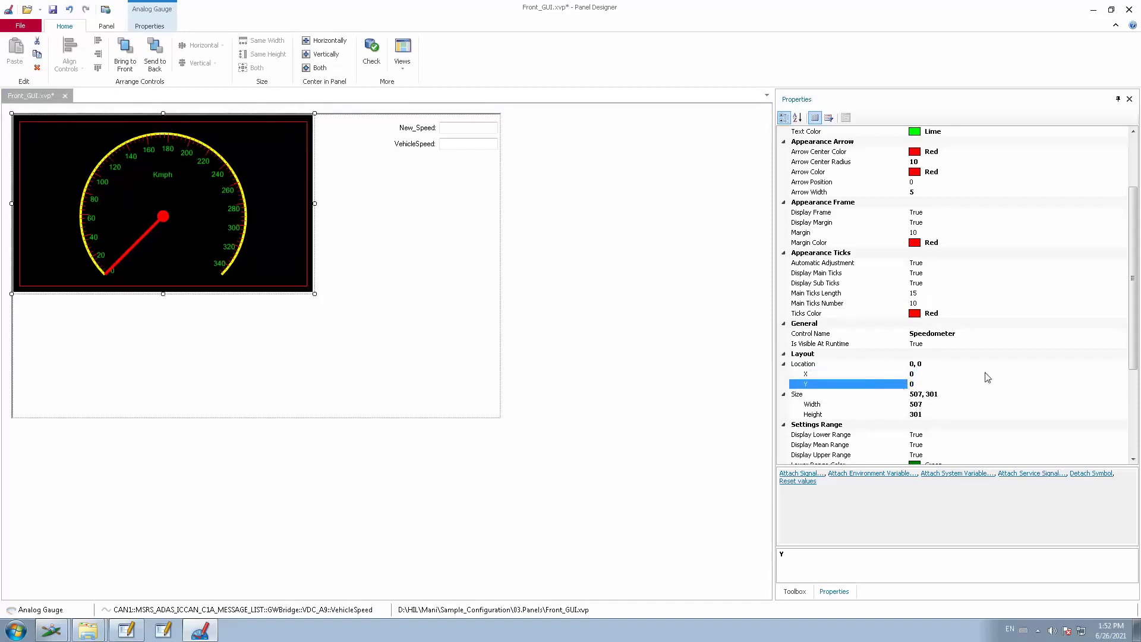
Resize the Speedometer gauge to about 488 by 366 pixels, keeping its upper-left corner in place
{"action": "left_click_drag", "start_coordinate": [1131, 342], "coordinate": [1131, 376]}
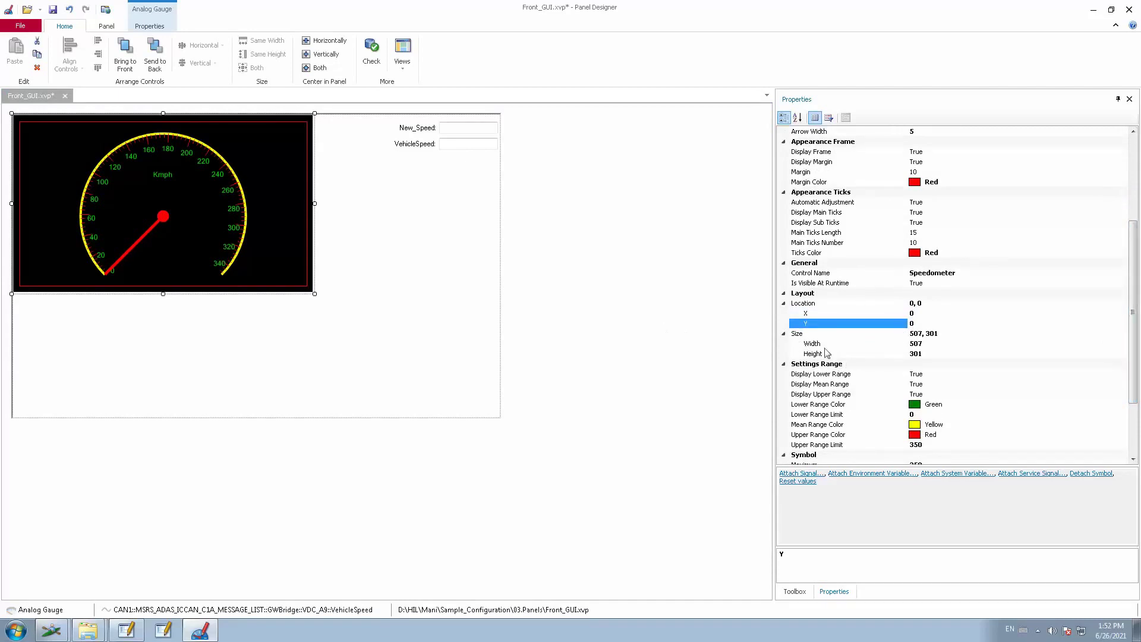
{"action": "left_click", "coordinate": [937, 346]}
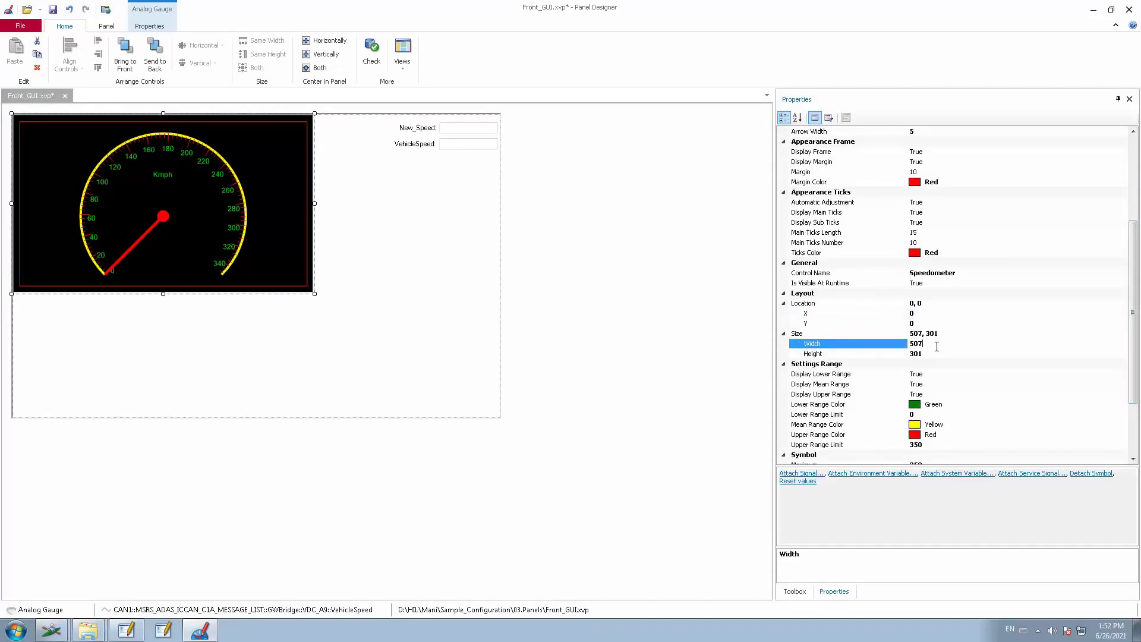
{"action": "left_click_drag", "start_coordinate": [931, 344], "coordinate": [910, 344]}
{"action": "left_click_drag", "start_coordinate": [314, 202], "coordinate": [357, 203]}
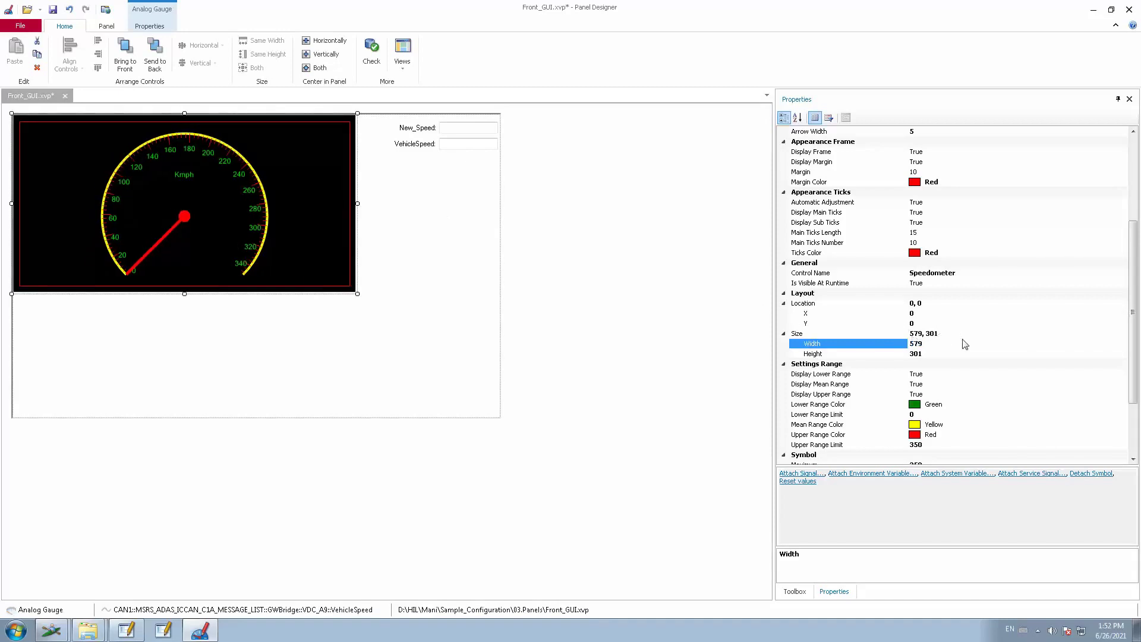
{"action": "left_click_drag", "start_coordinate": [185, 294], "coordinate": [183, 315]}
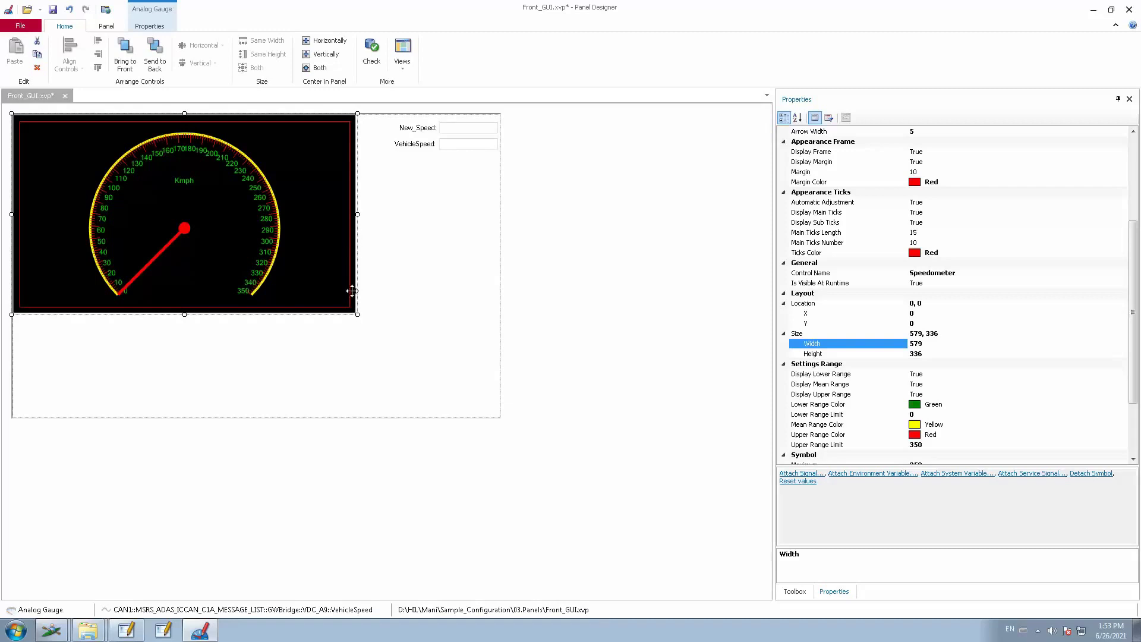
{"action": "left_click_drag", "start_coordinate": [357, 317], "coordinate": [302, 331]}
{"action": "left_click", "coordinate": [408, 357]}
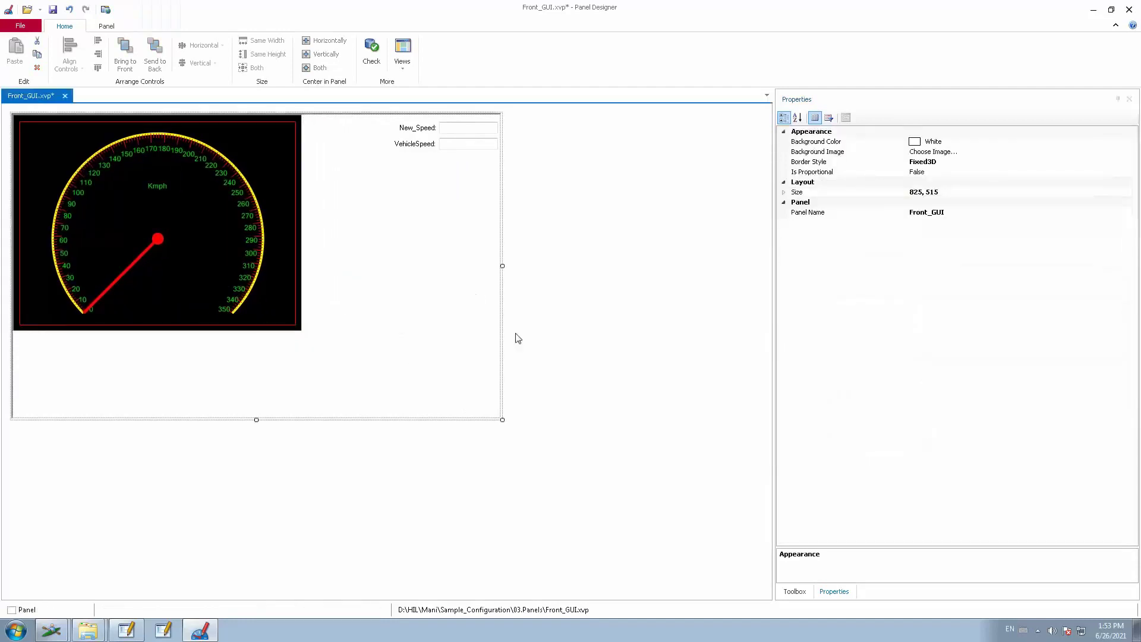
Set the Speedometer gauge's lower range limit to 70 and its upper range limit to 120
{"action": "left_click", "coordinate": [280, 296]}
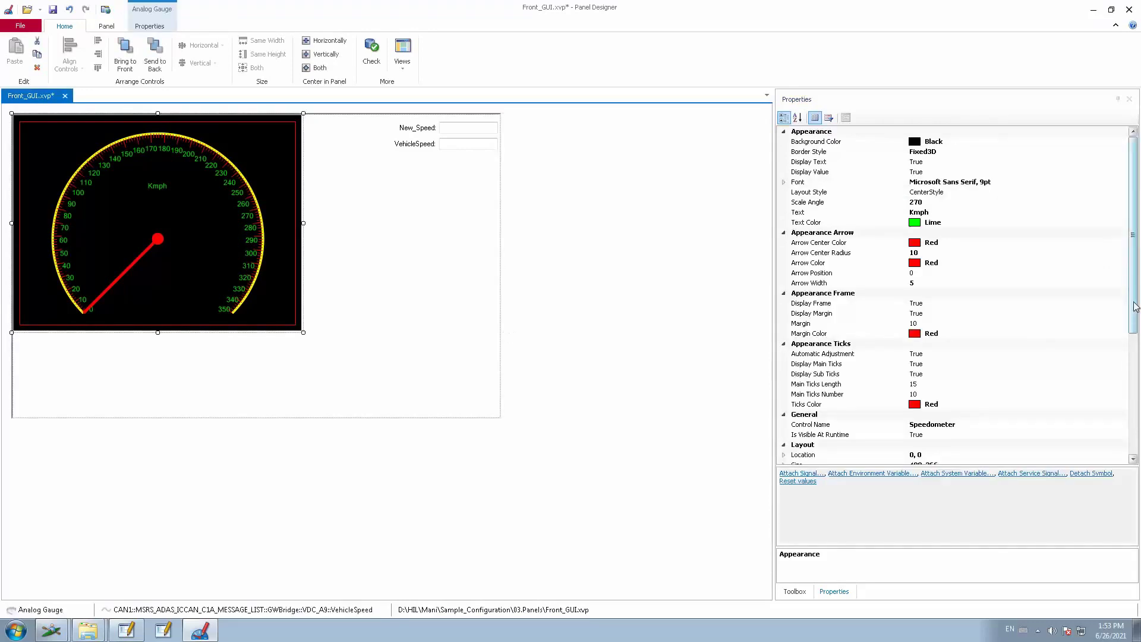
{"action": "left_click_drag", "start_coordinate": [1135, 306], "coordinate": [1136, 429]}
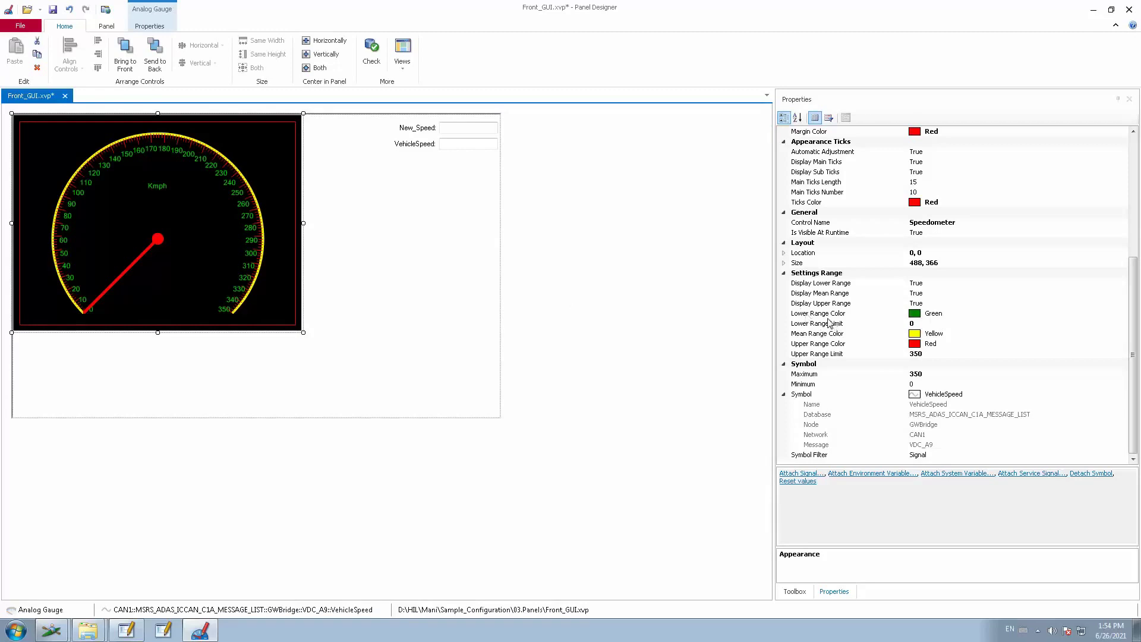
{"action": "left_click", "coordinate": [915, 324]}
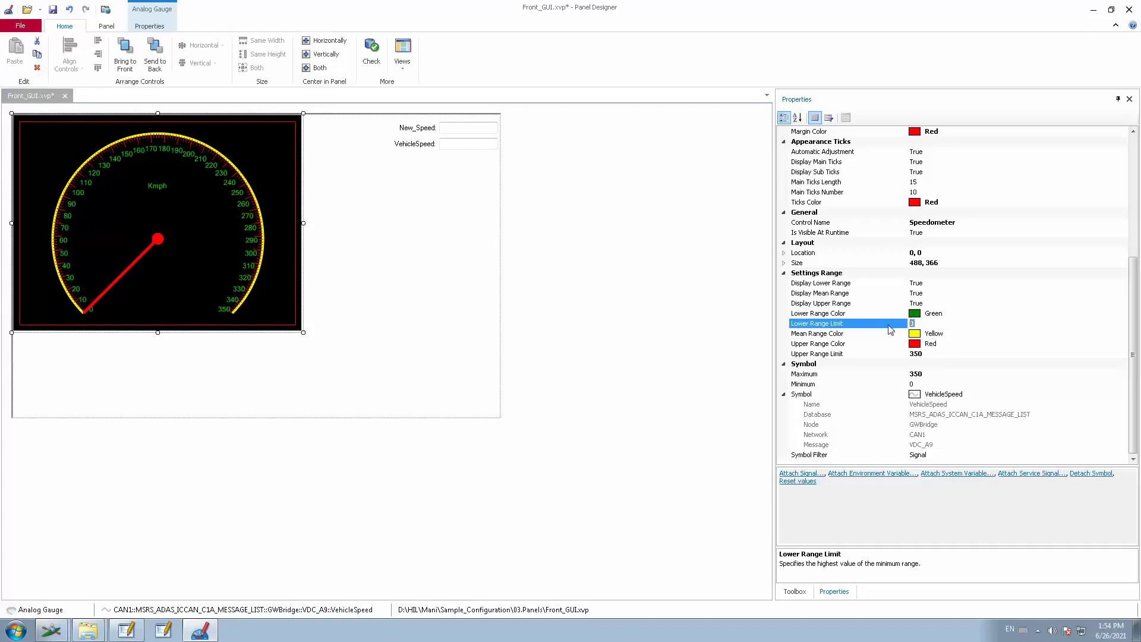
{"action": "type", "text": "70"}
{"action": "key", "text": "Return"}
{"action": "left_click", "coordinate": [938, 355]}
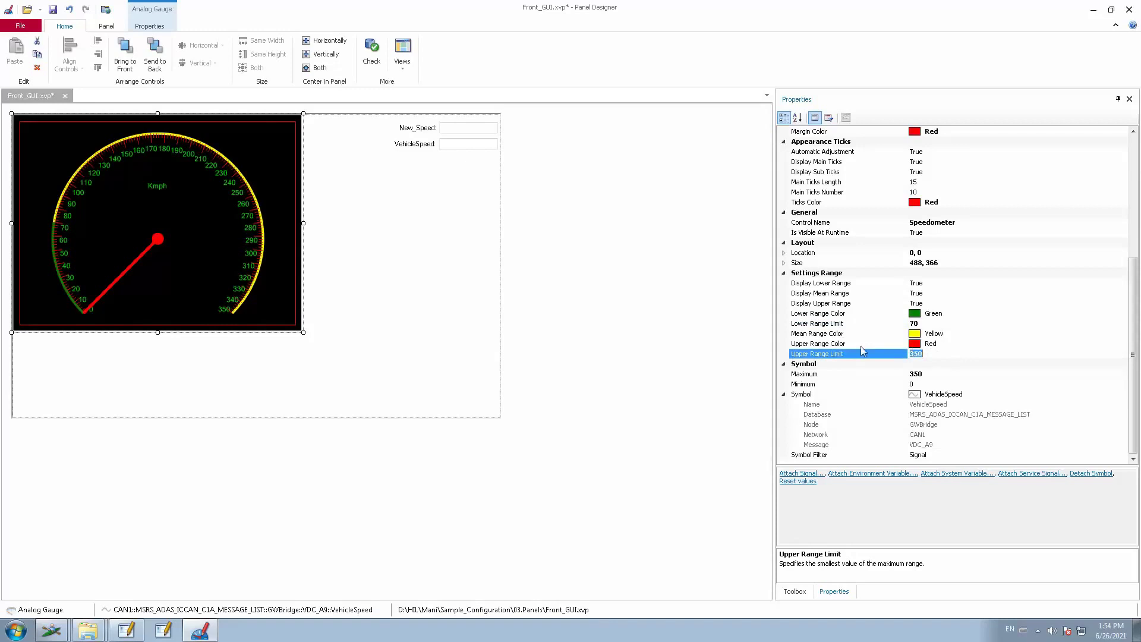
{"action": "type", "text": "120"}
{"action": "key", "text": "Return"}
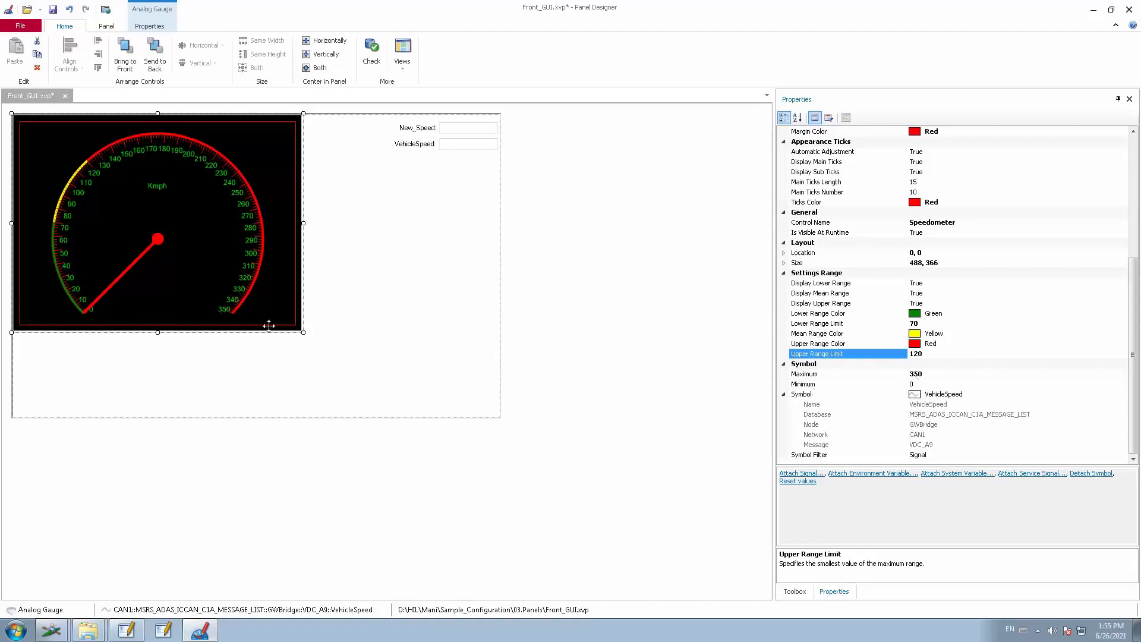
Set the gauge's scale maximum to 250 and save the Front_GUI panel
{"action": "left_click", "coordinate": [931, 373]}
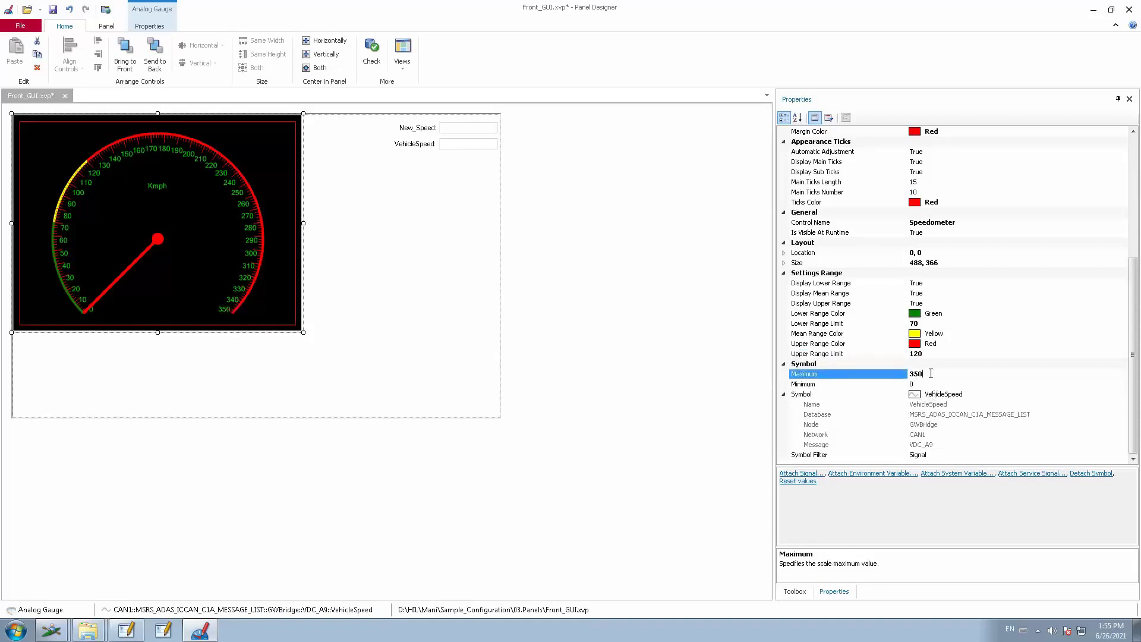
{"action": "left_click", "coordinate": [830, 375]}
{"action": "type", "text": "250"}
{"action": "left_click", "coordinate": [811, 376]}
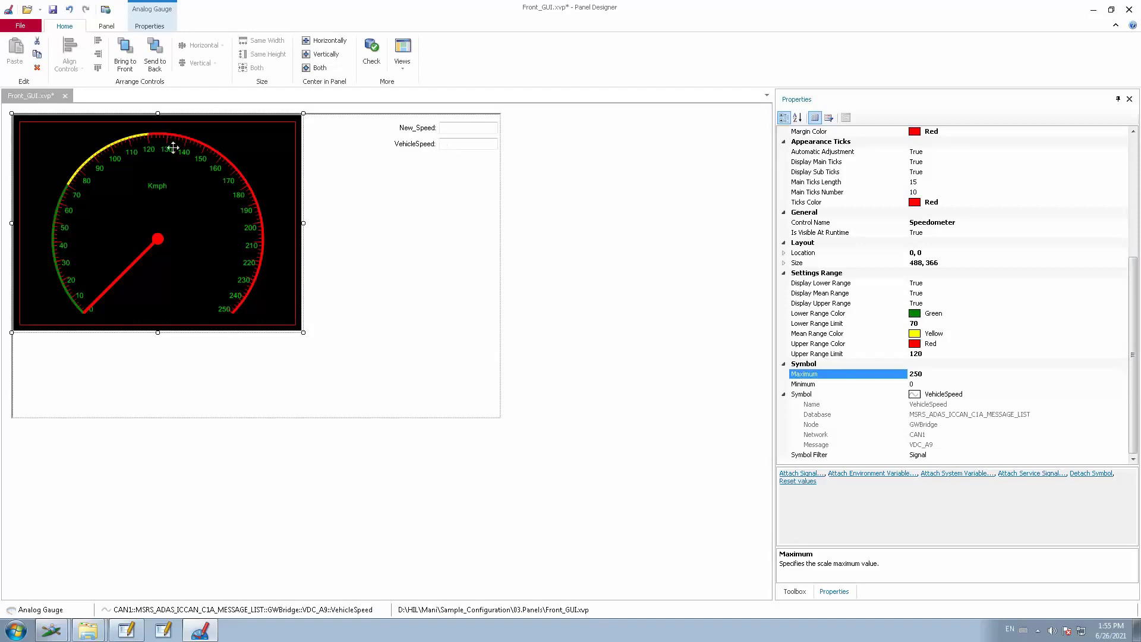
{"action": "left_click", "coordinate": [53, 10]}
Switch to CANoe, open the Front_GUI panel and move its window aside
{"action": "left_click", "coordinate": [51, 630]}
{"action": "left_click", "coordinate": [53, 581]}
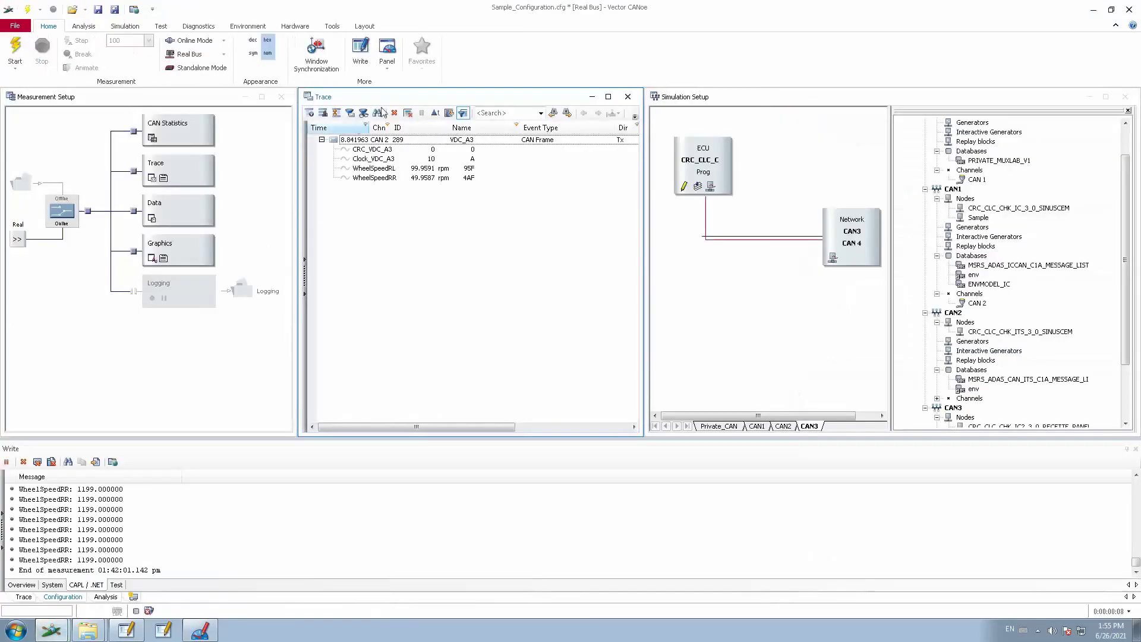
{"action": "left_click", "coordinate": [388, 57]}
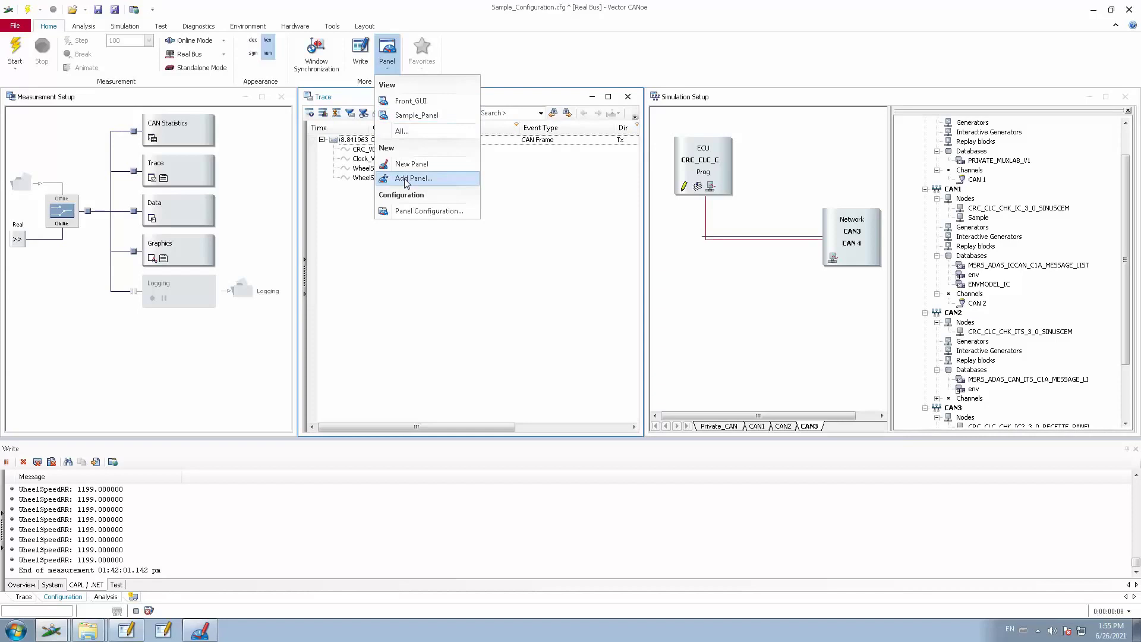
{"action": "left_click", "coordinate": [408, 105]}
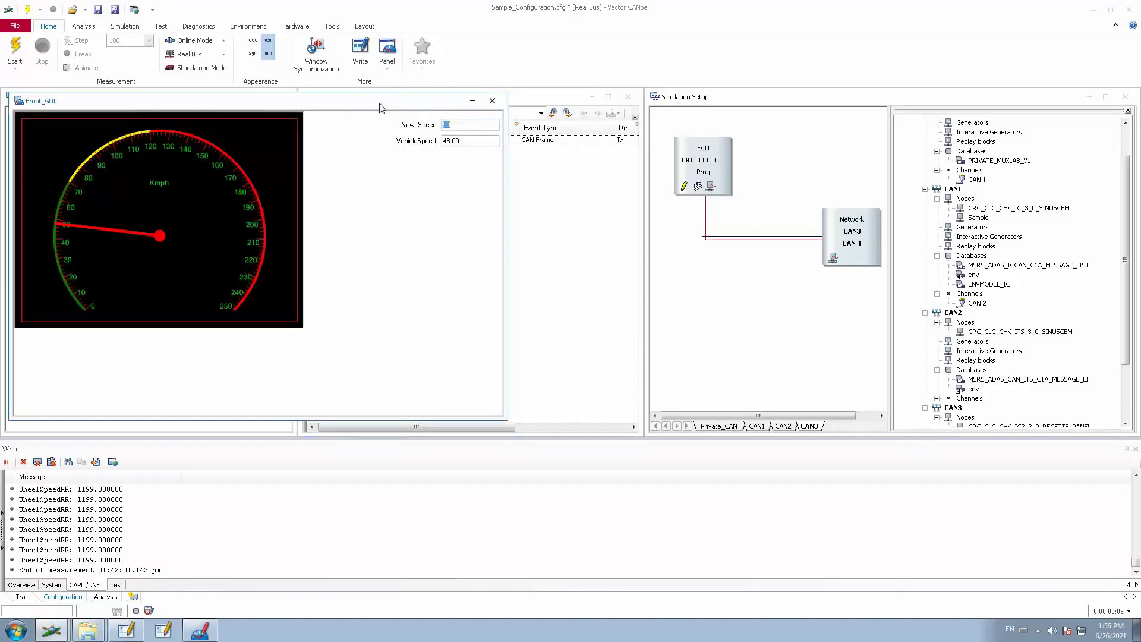
{"action": "left_click_drag", "start_coordinate": [383, 106], "coordinate": [880, 94]}
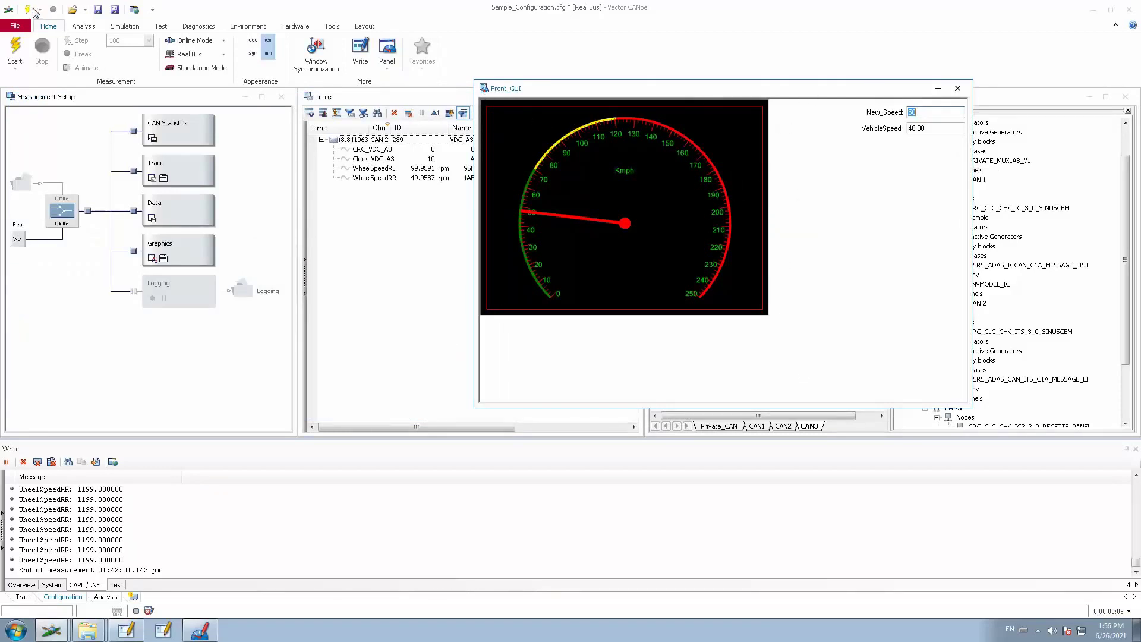
Start the measurement, minimize CANoe's main window and enter 100 as New_Speed in the running Front_GUI panel
{"action": "left_click", "coordinate": [28, 10]}
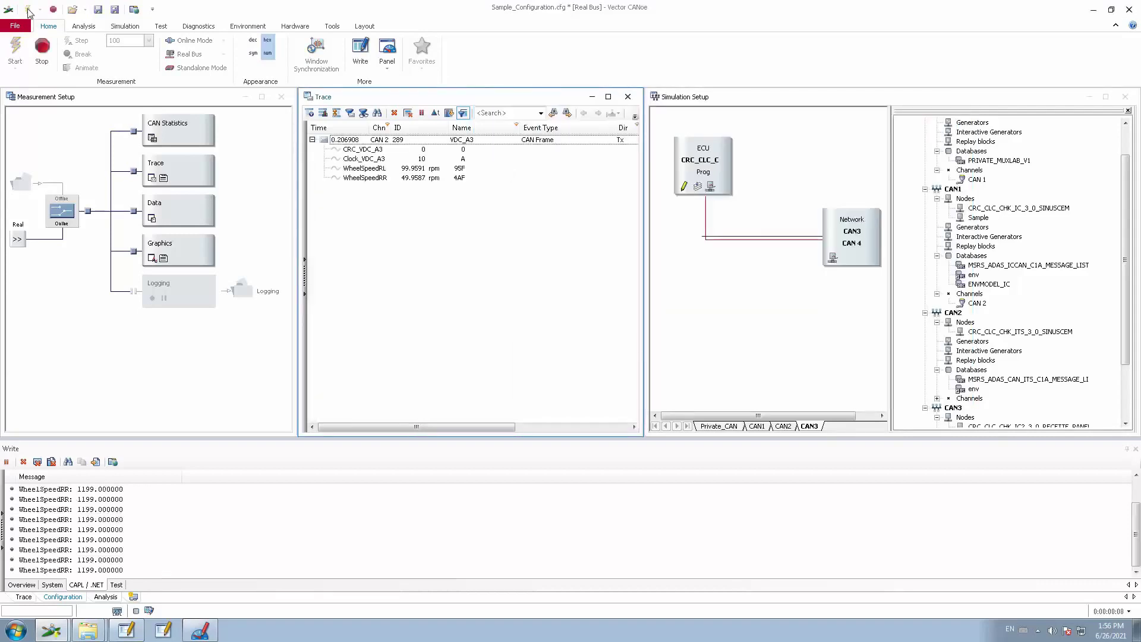
{"action": "left_click", "coordinate": [1094, 11]}
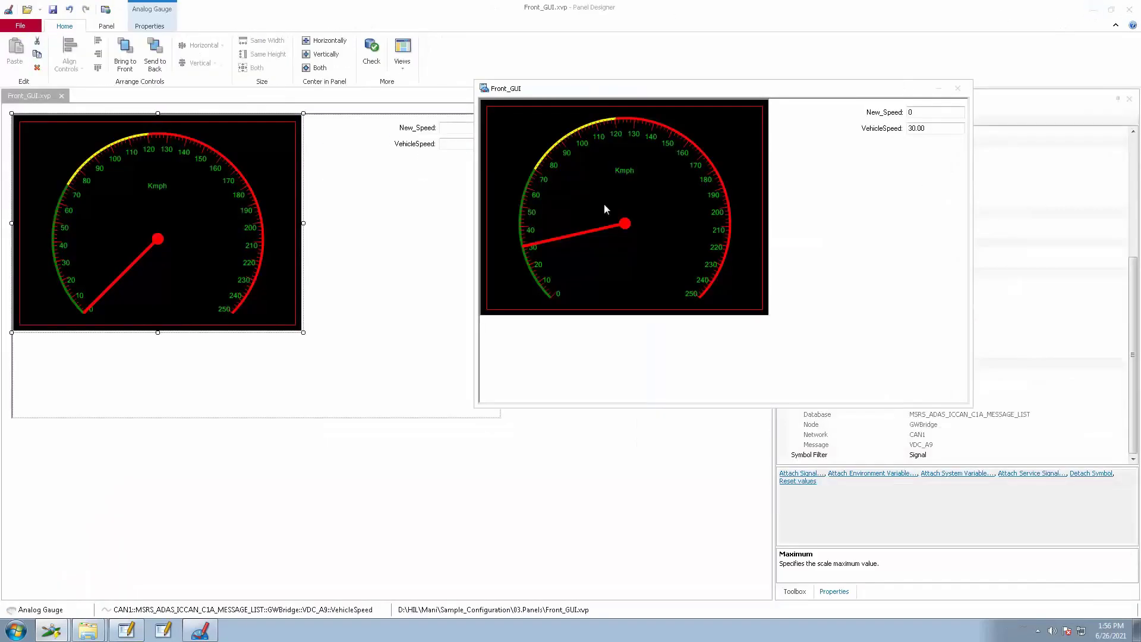
{"action": "left_click_drag", "start_coordinate": [562, 95], "coordinate": [237, 148]}
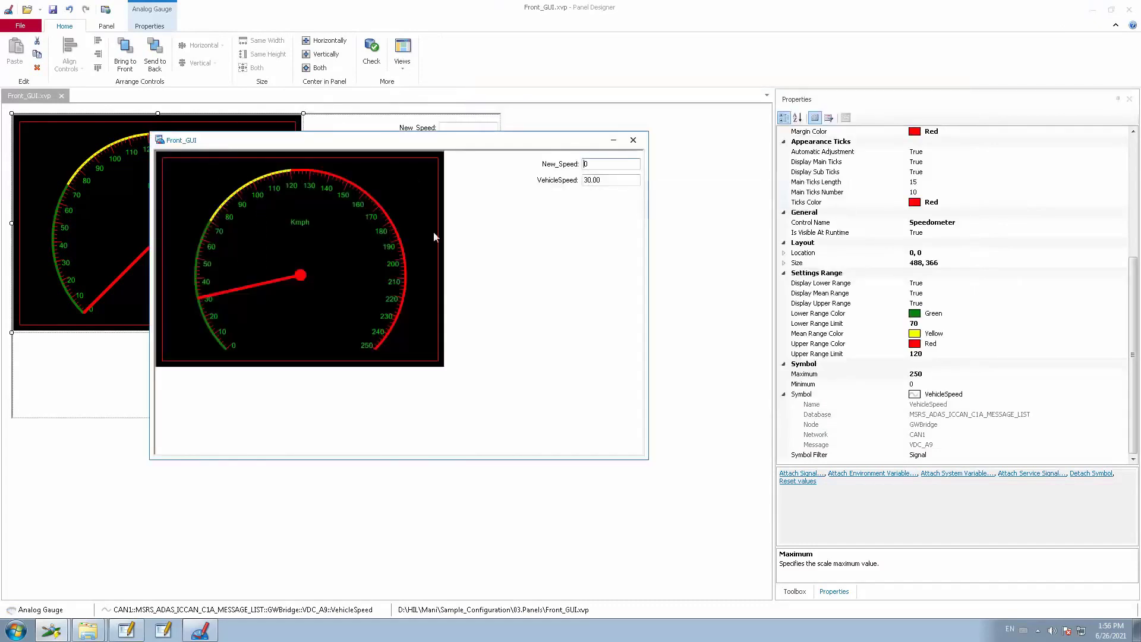
{"action": "double_click", "coordinate": [597, 165]}
{"action": "type", "text": "100"}
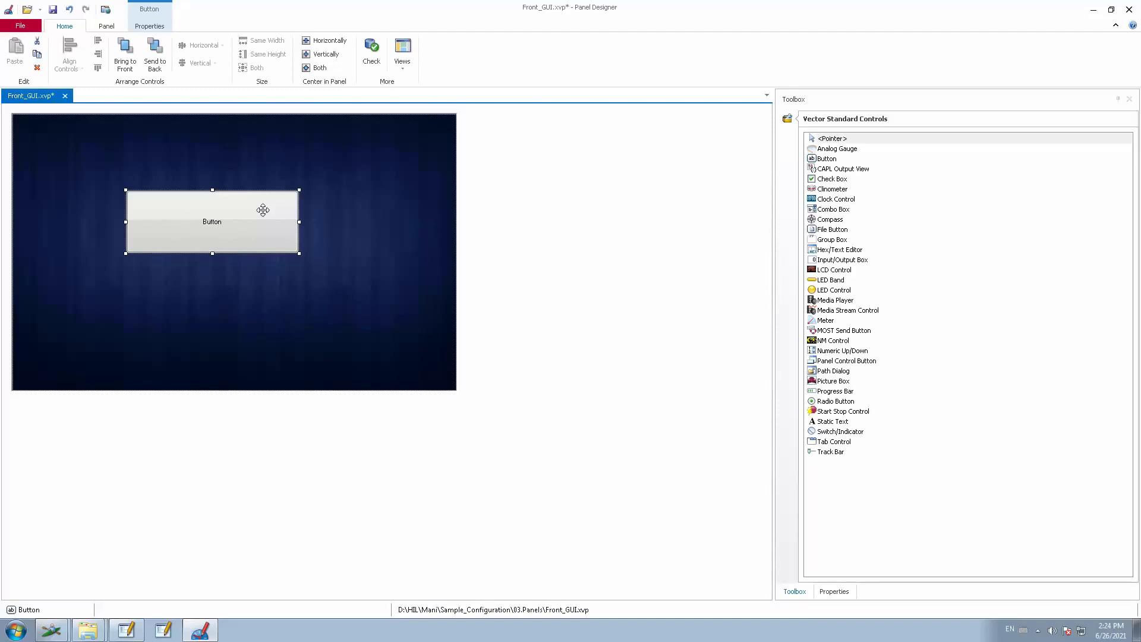
Replace the panel's button with a new Button control of about 312 by 109 pixels at about location 199, 113
{"action": "key", "text": "Delete"}
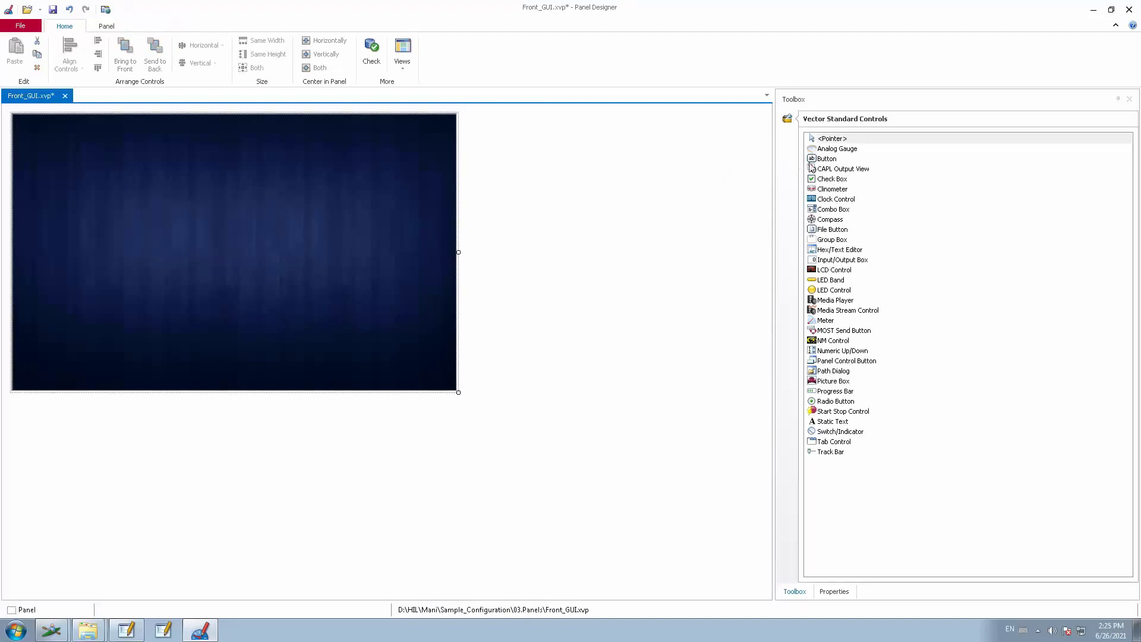
{"action": "left_click", "coordinate": [810, 592]}
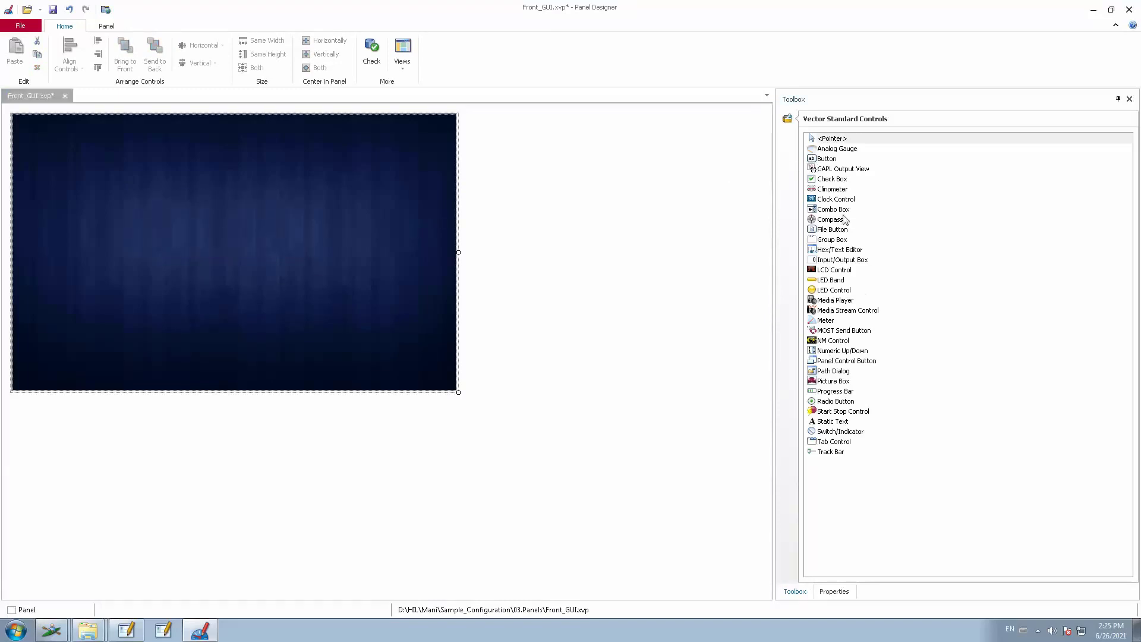
{"action": "double_click", "coordinate": [823, 159]}
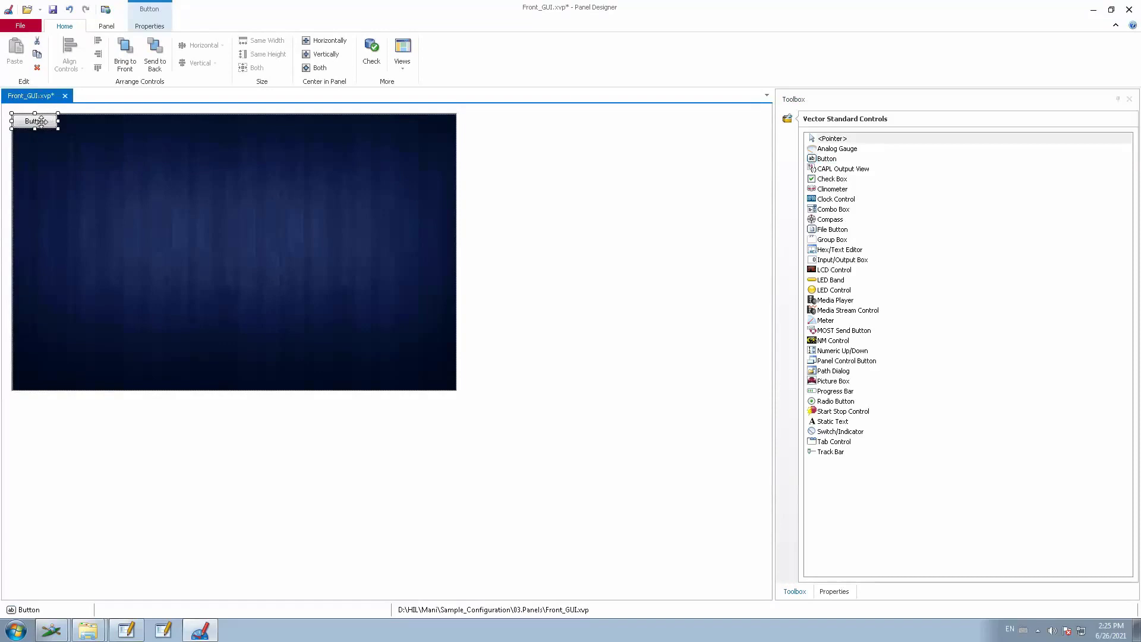
{"action": "left_click_drag", "start_coordinate": [40, 121], "coordinate": [317, 247]}
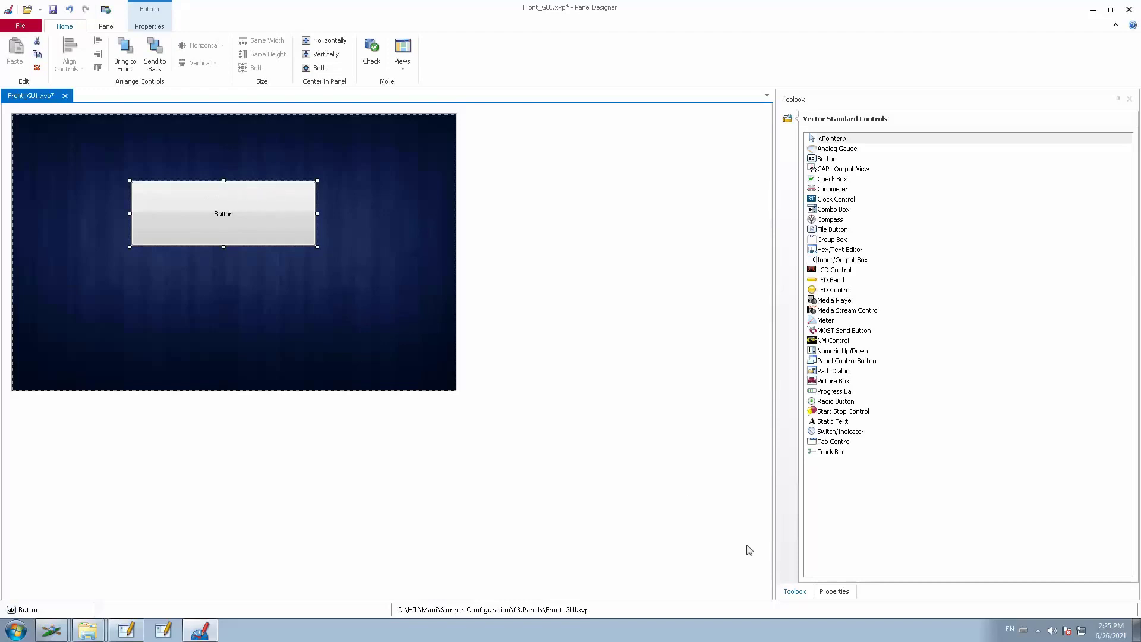
Set the new button's background color to the standard color Red
{"action": "left_click", "coordinate": [832, 592]}
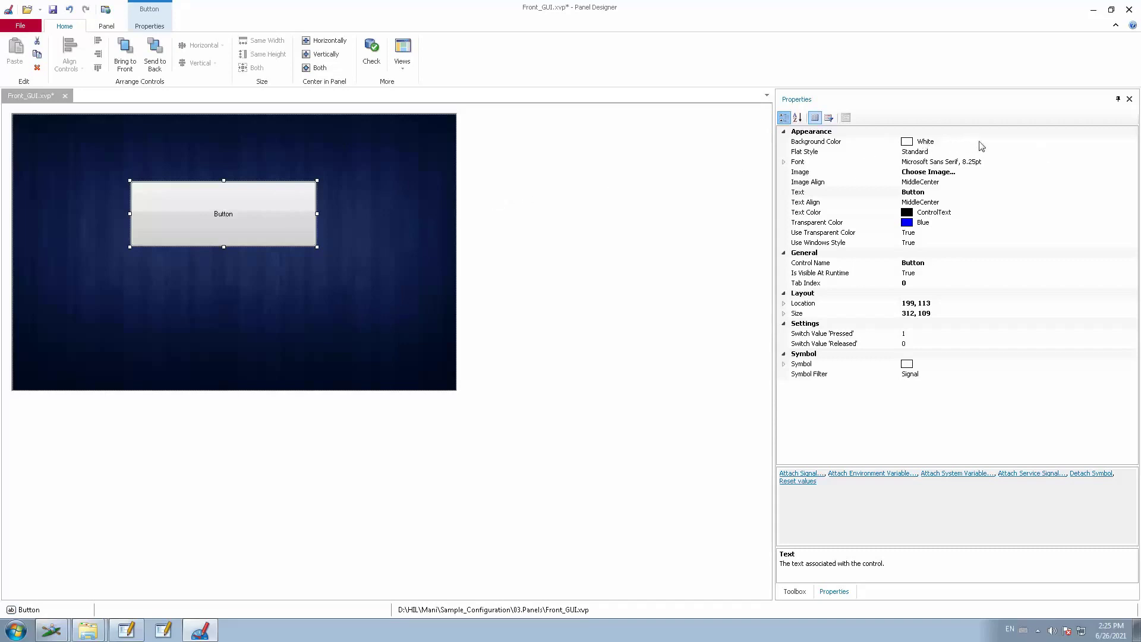
{"action": "left_click", "coordinate": [1020, 141]}
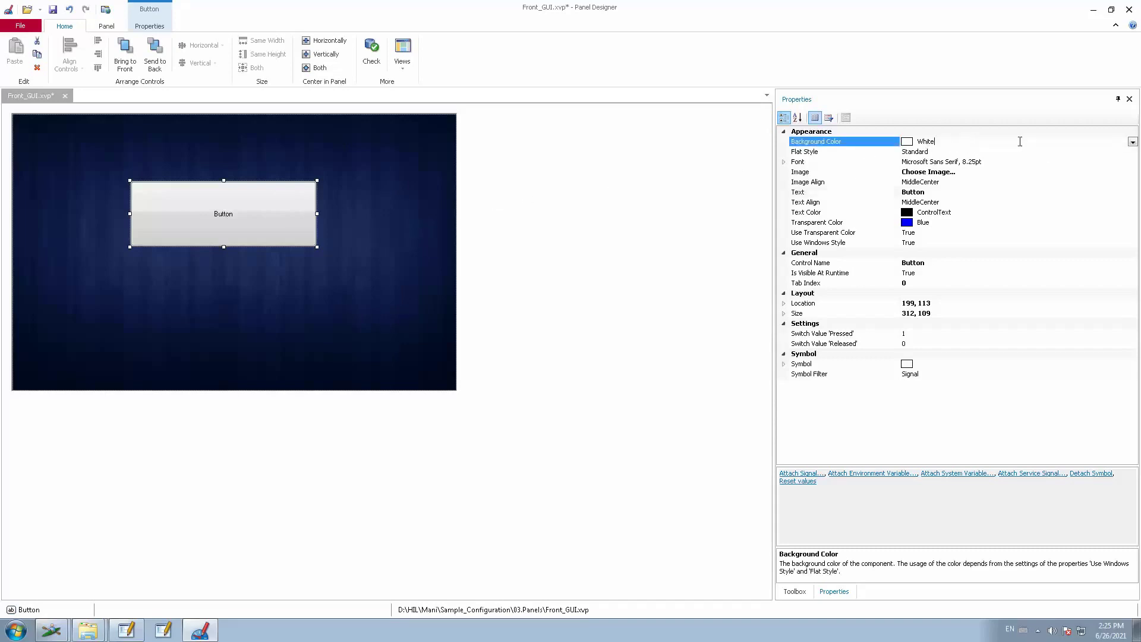
{"action": "left_click", "coordinate": [1133, 142]}
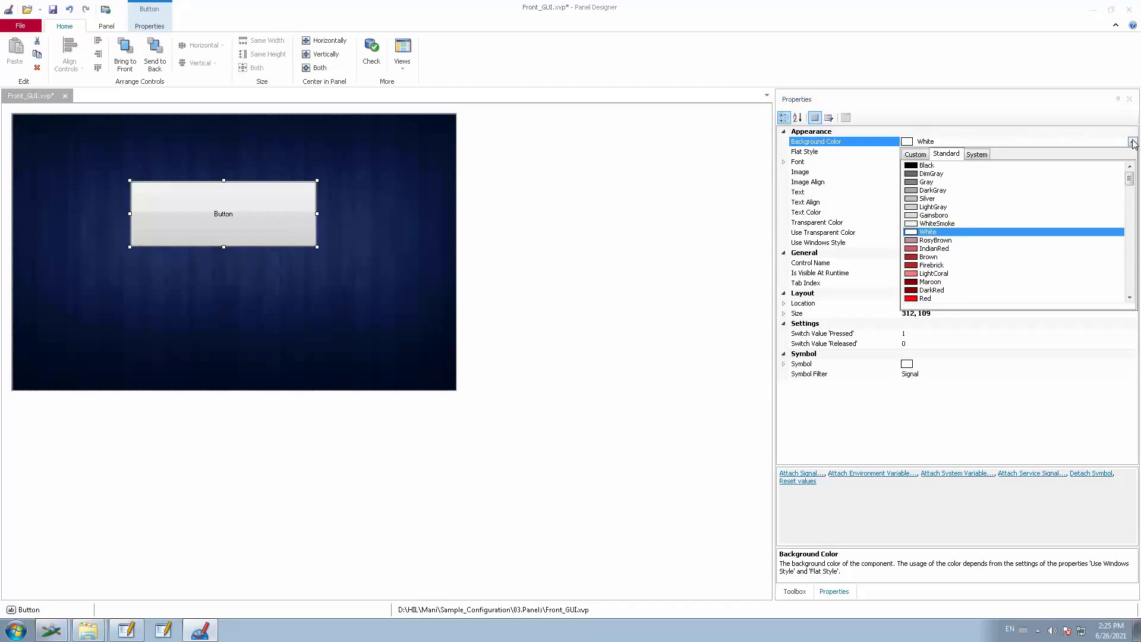
{"action": "left_click", "coordinate": [915, 299]}
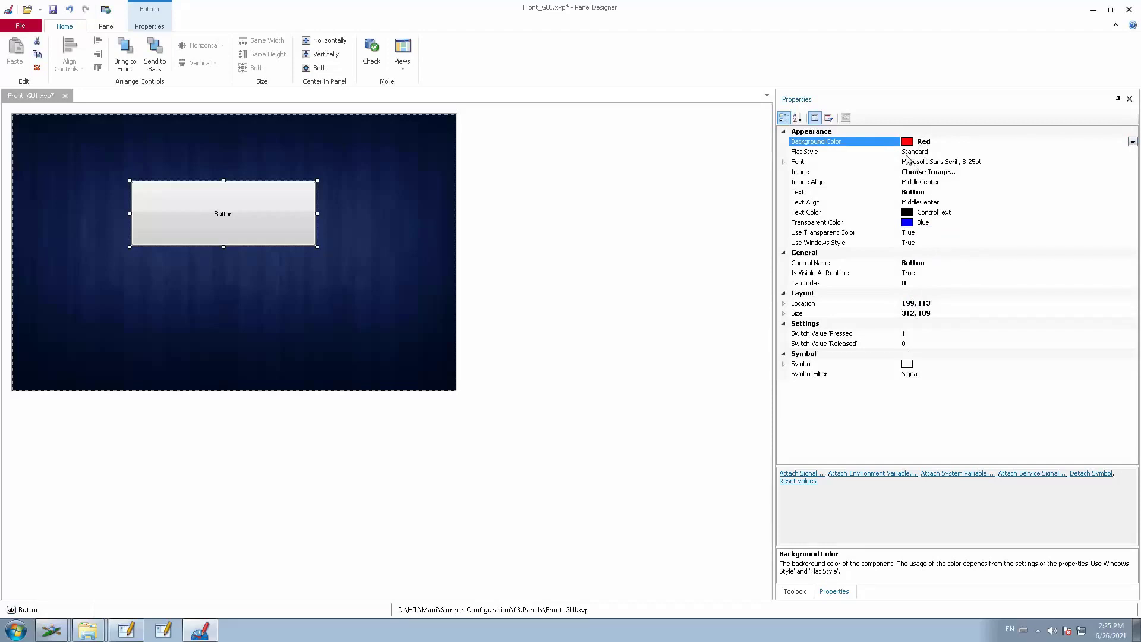
Set the button's Use Windows Style property to False
{"action": "left_click", "coordinate": [246, 208]}
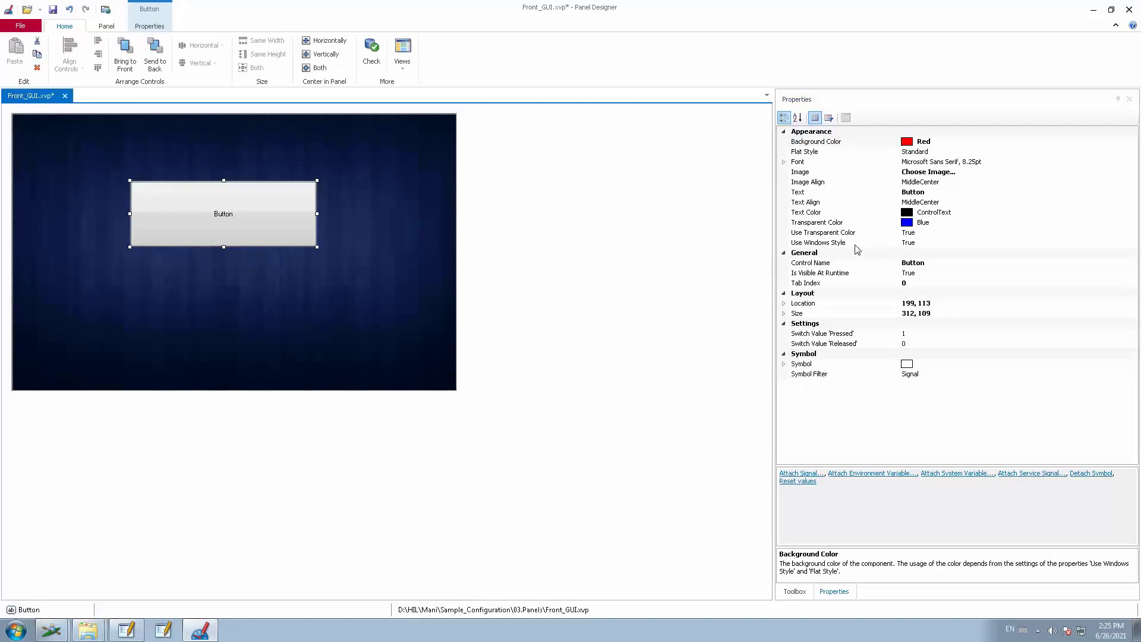
{"action": "left_click", "coordinate": [925, 243]}
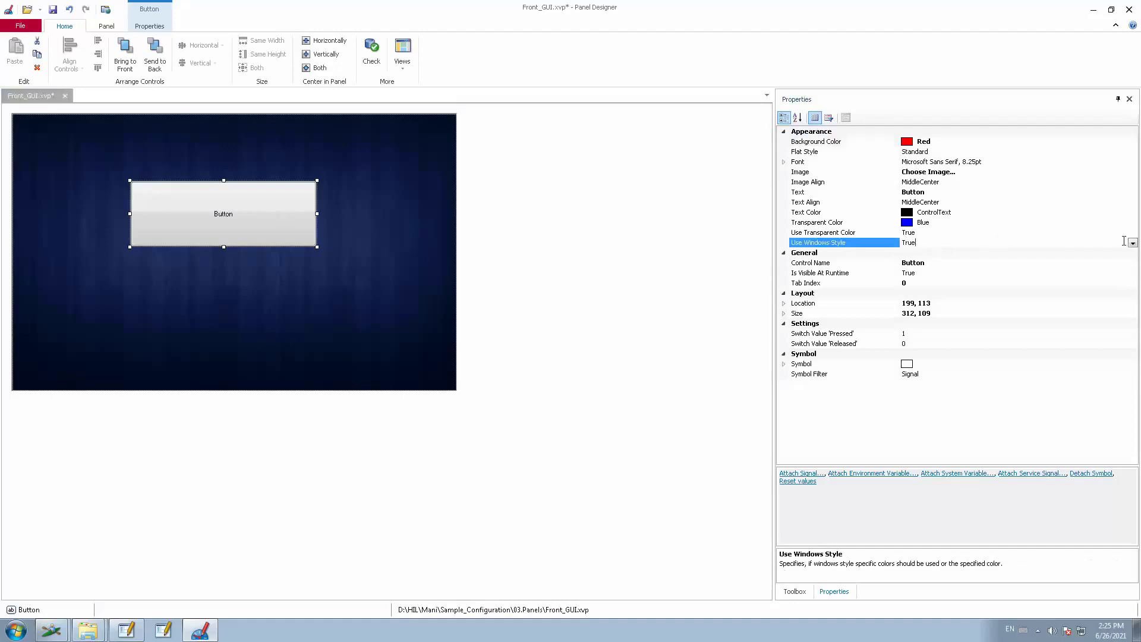
{"action": "left_click", "coordinate": [1133, 243]}
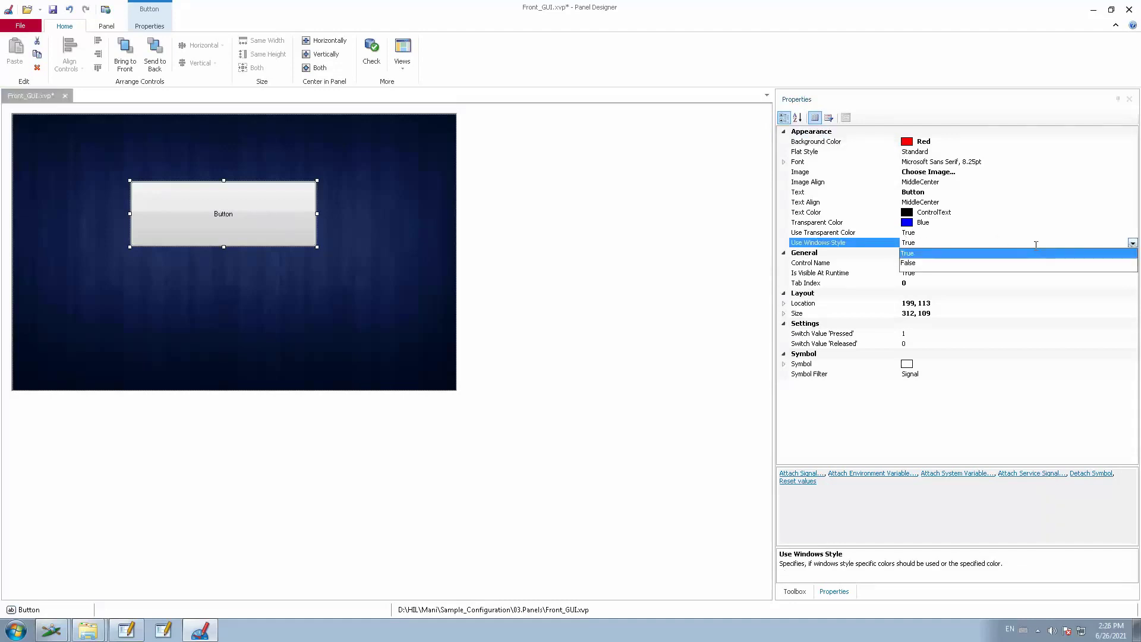
{"action": "left_click", "coordinate": [907, 263]}
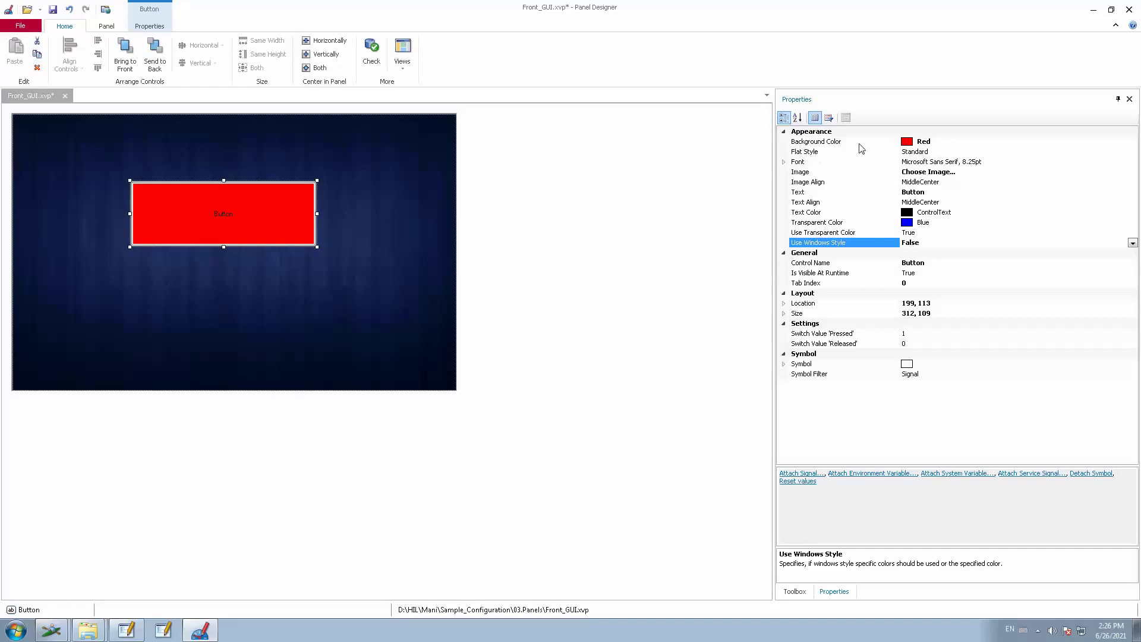
Review the Flat Style options available for the button
{"action": "left_click", "coordinate": [935, 151]}
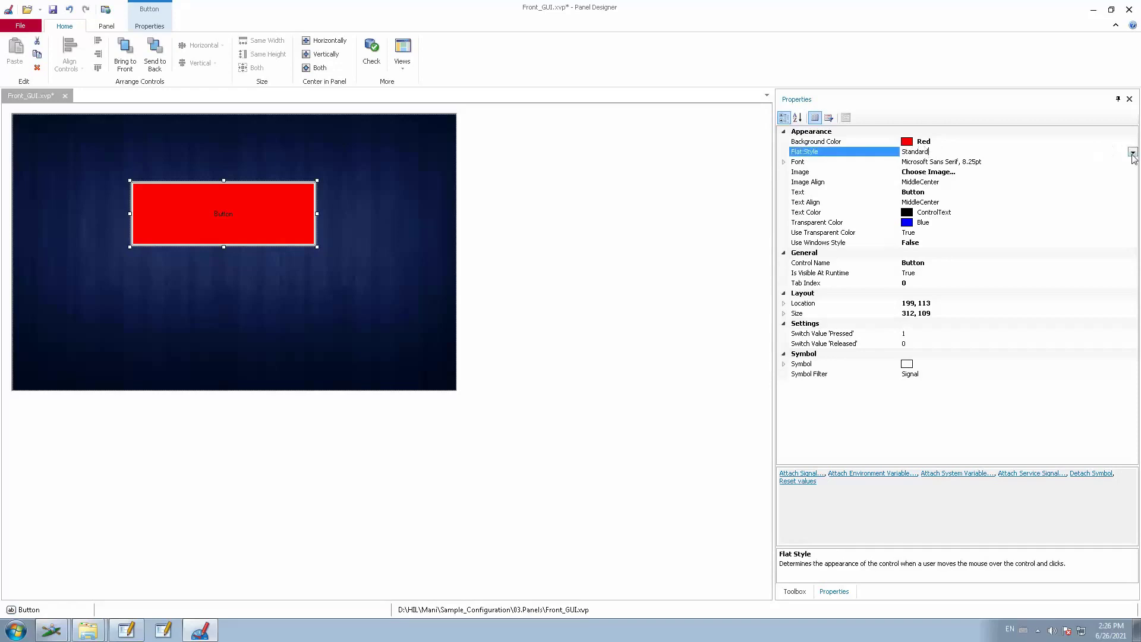
{"action": "left_click", "coordinate": [1132, 153]}
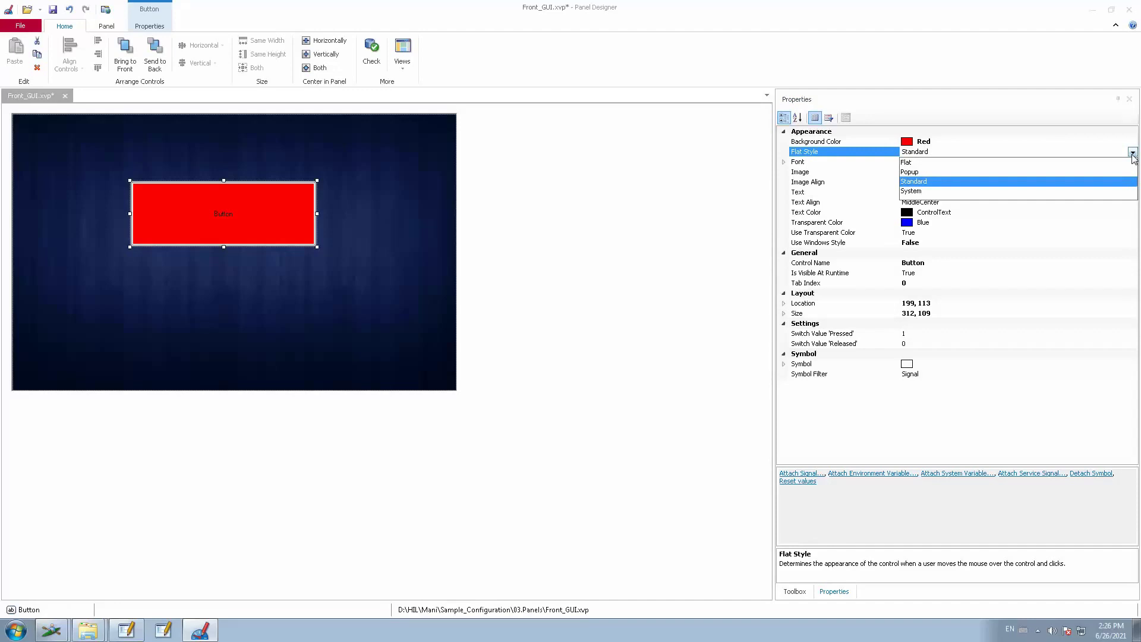
{"action": "left_click", "coordinate": [1132, 154]}
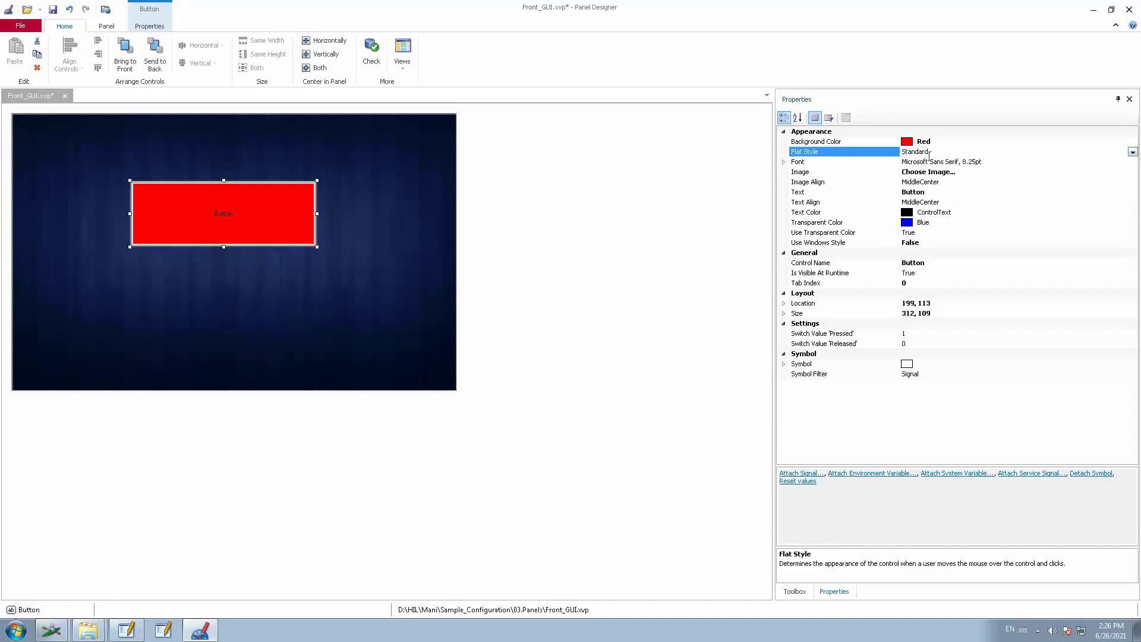
Set the button's font size to 10 and resize the button to about 284 by 114 pixels
{"action": "left_click", "coordinate": [784, 163]}
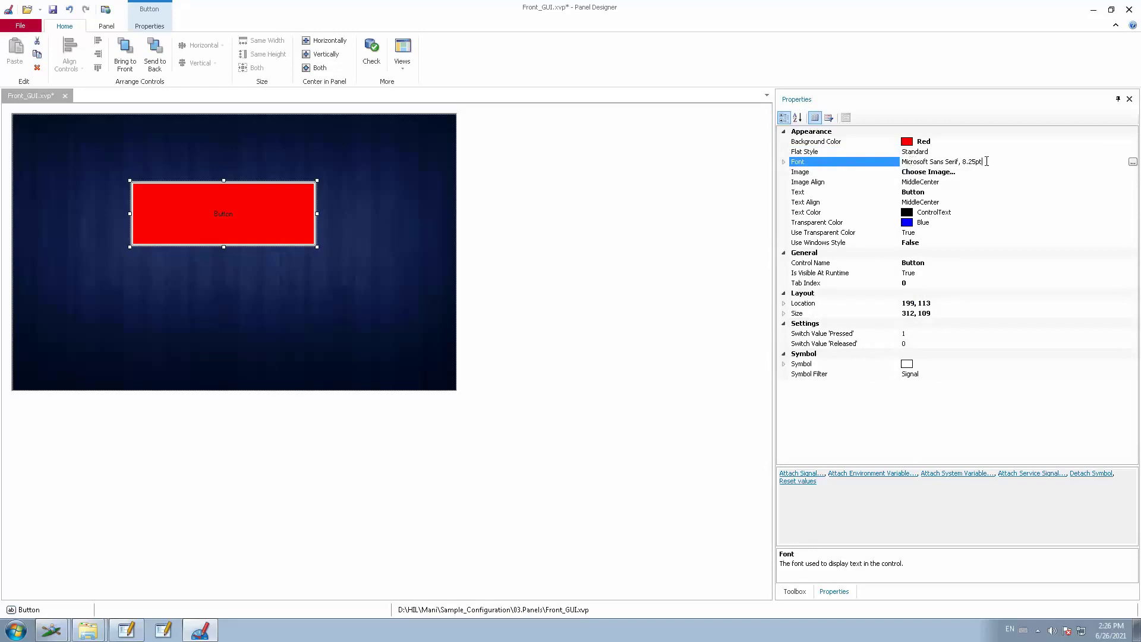
{"action": "left_click", "coordinate": [1132, 161]}
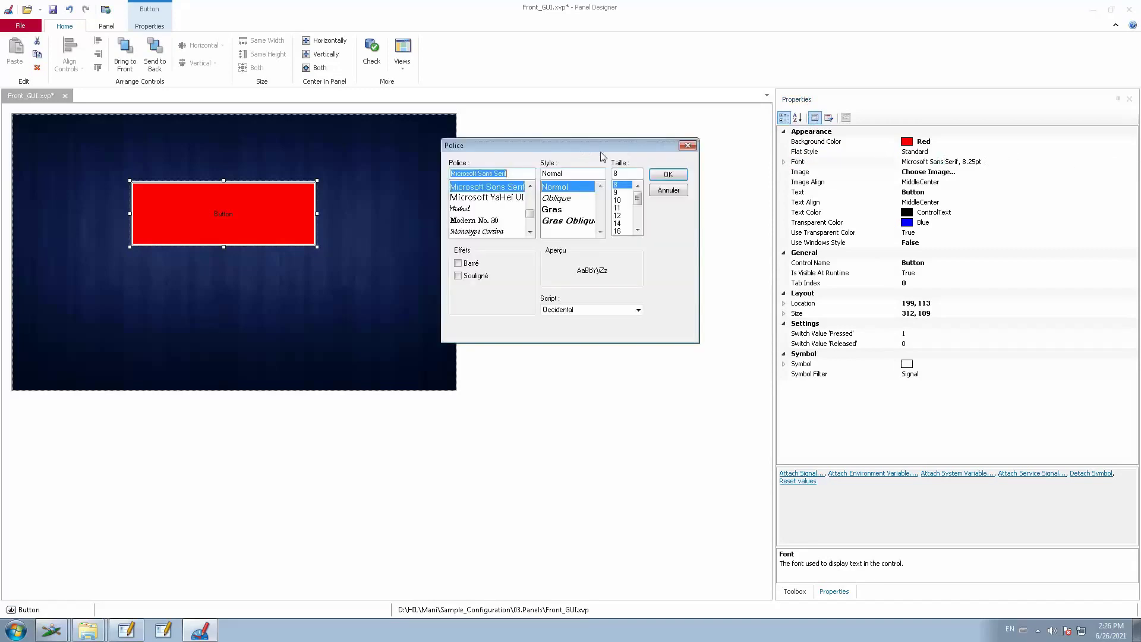
{"action": "left_click_drag", "start_coordinate": [602, 156], "coordinate": [704, 166]}
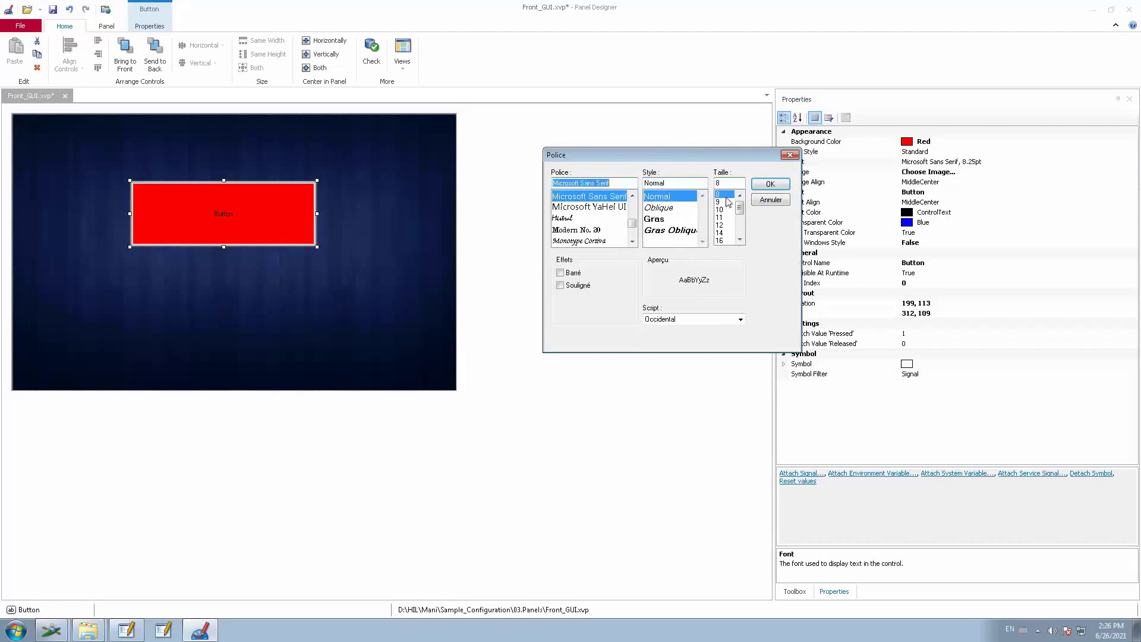
{"action": "left_click", "coordinate": [720, 210]}
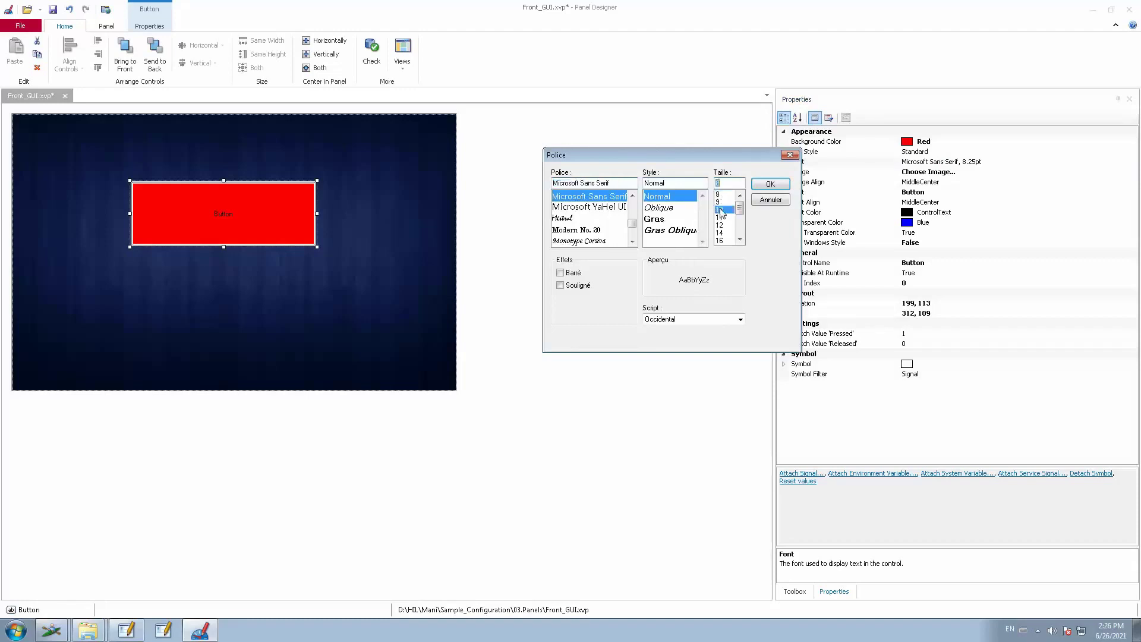
{"action": "left_click", "coordinate": [758, 186]}
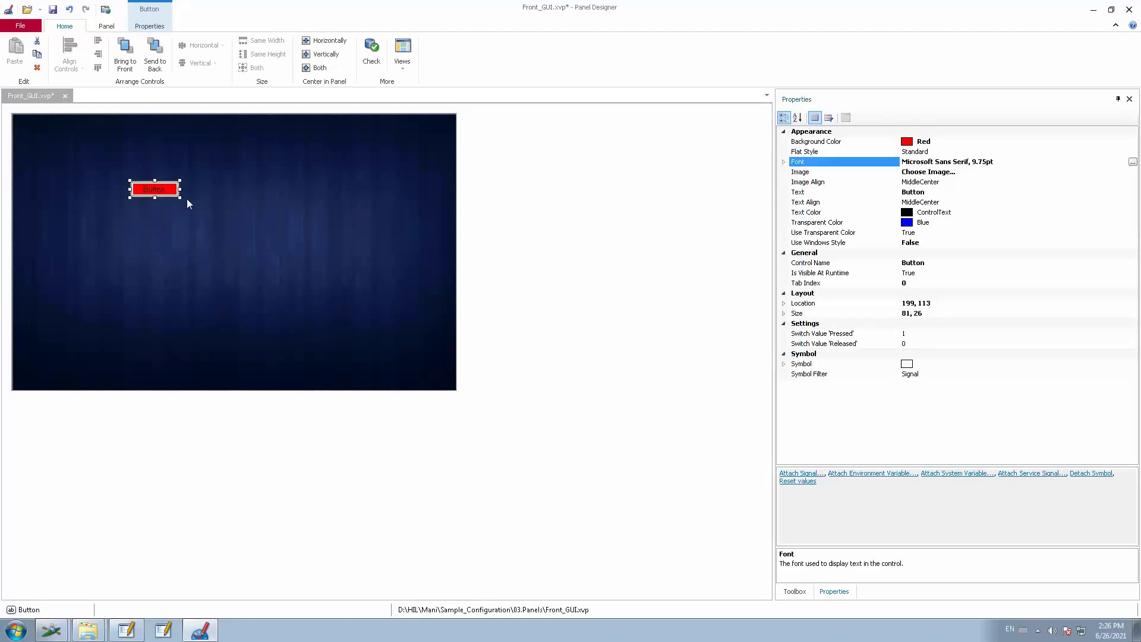
{"action": "left_click_drag", "start_coordinate": [221, 219], "coordinate": [300, 251]}
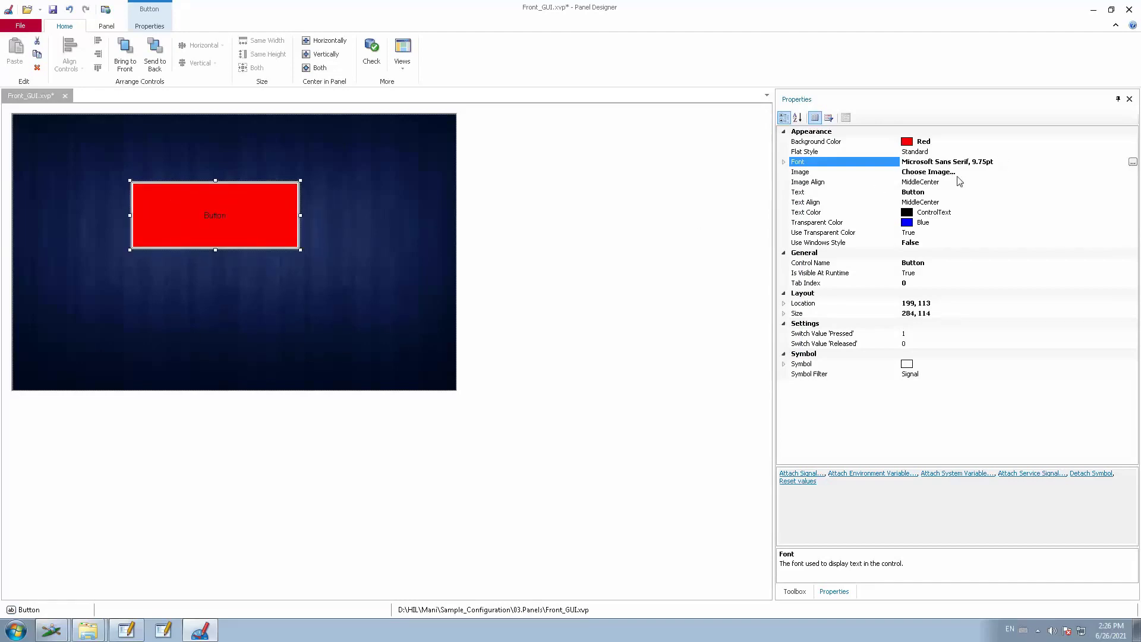
Assign Button_Image.jpg from the 03.Panels folder as the button's image
{"action": "left_click", "coordinate": [916, 173]}
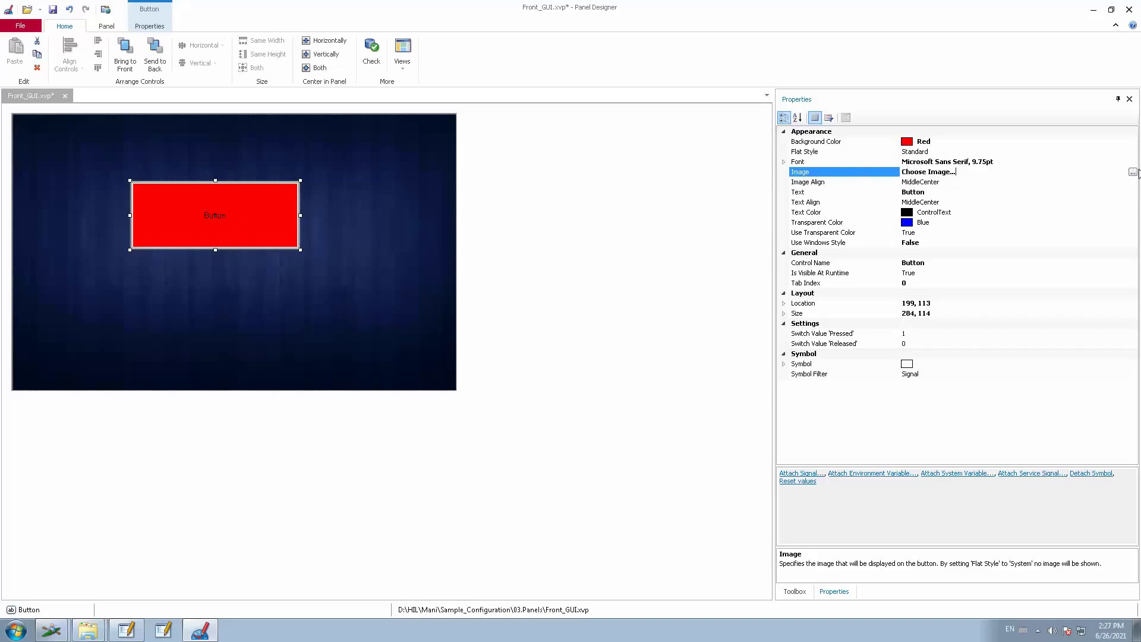
{"action": "left_click", "coordinate": [1133, 172]}
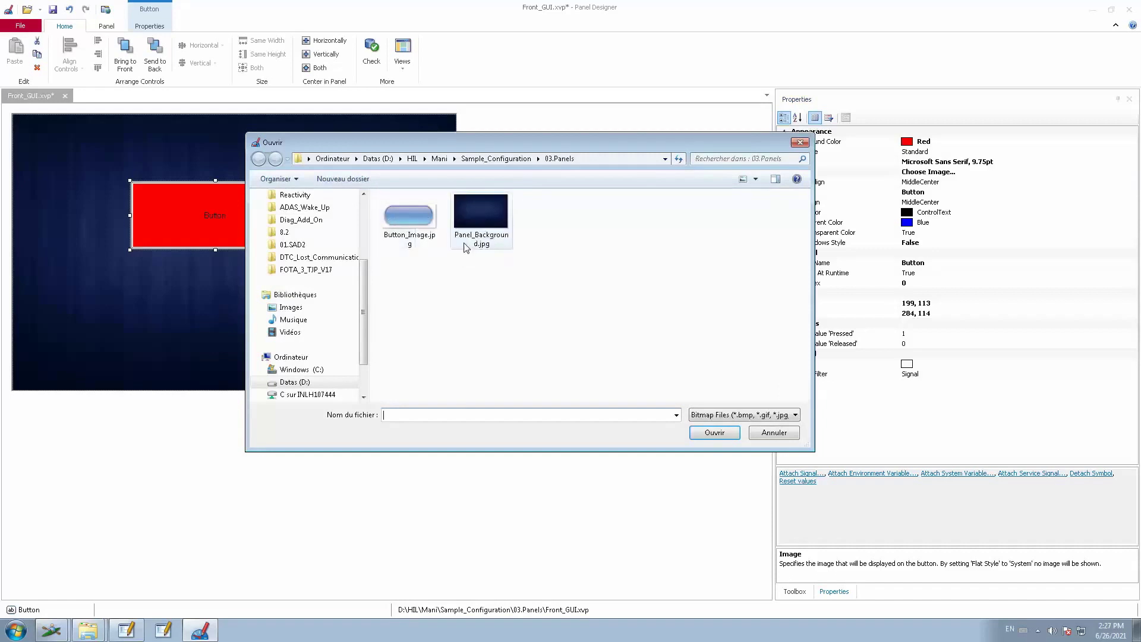
{"action": "left_click", "coordinate": [399, 223]}
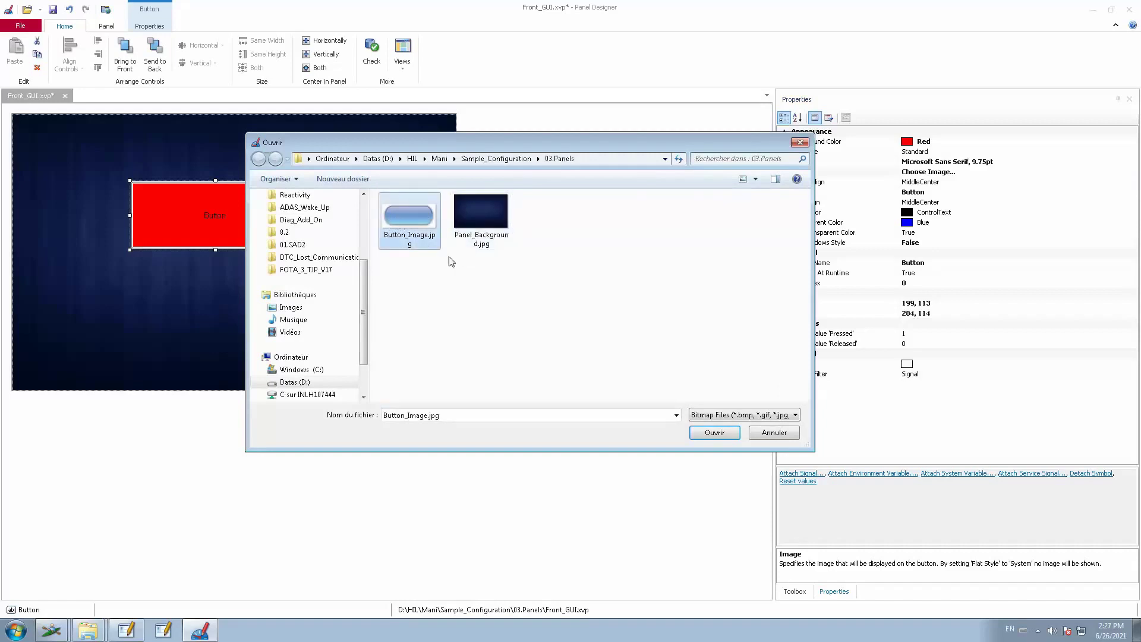
{"action": "left_click", "coordinate": [705, 434]}
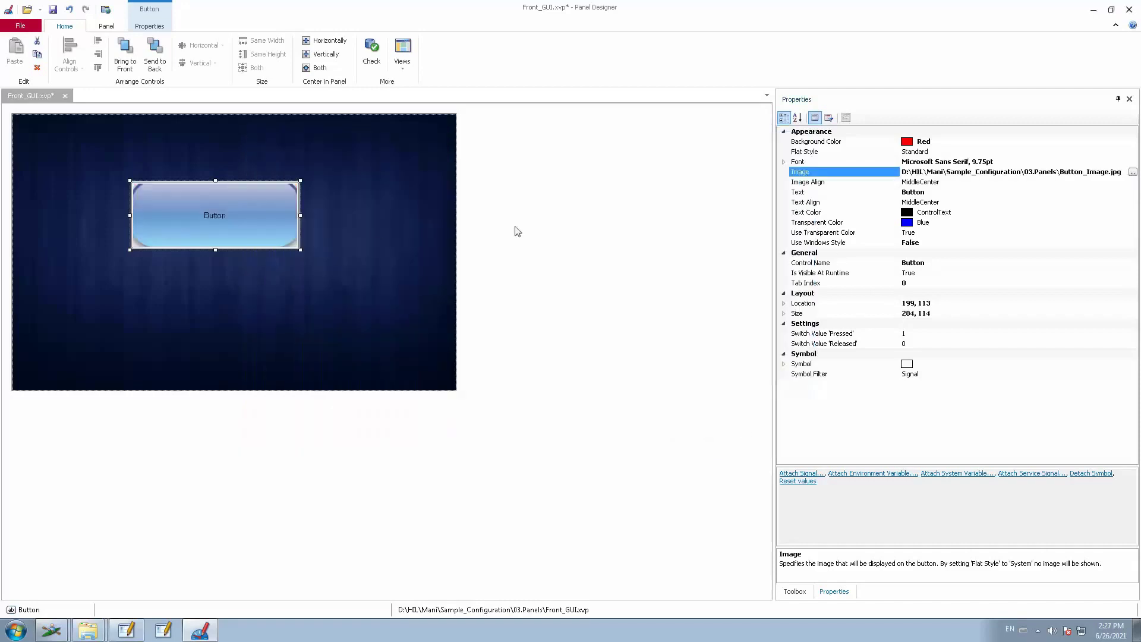
{"action": "left_click", "coordinate": [228, 282]}
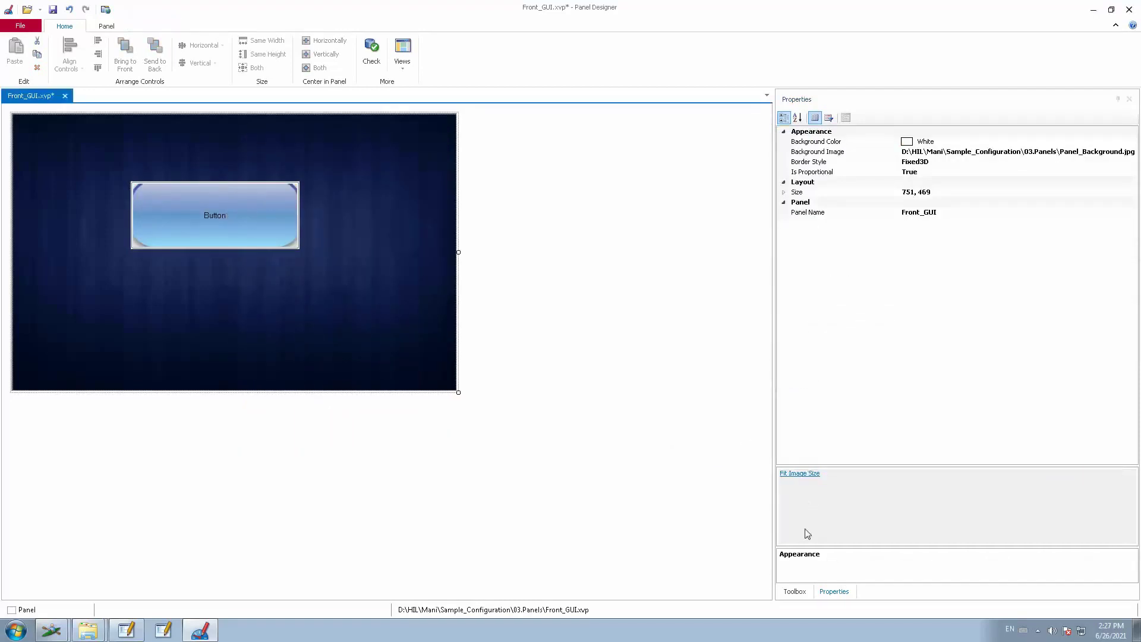
{"action": "left_click", "coordinate": [277, 224]}
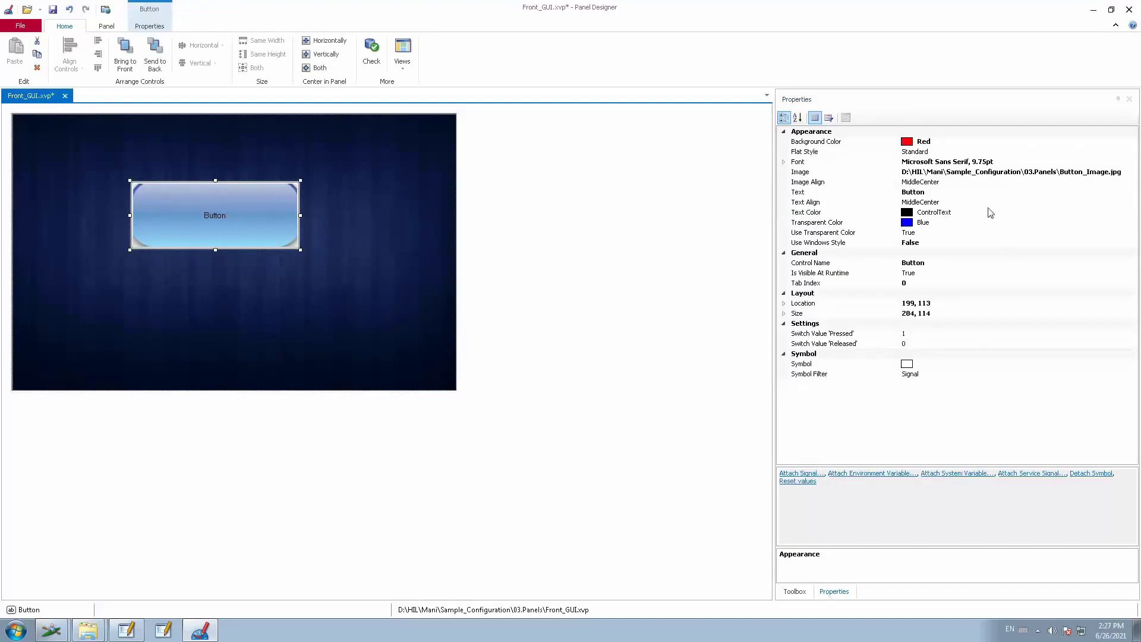
{"action": "left_click", "coordinate": [847, 592]}
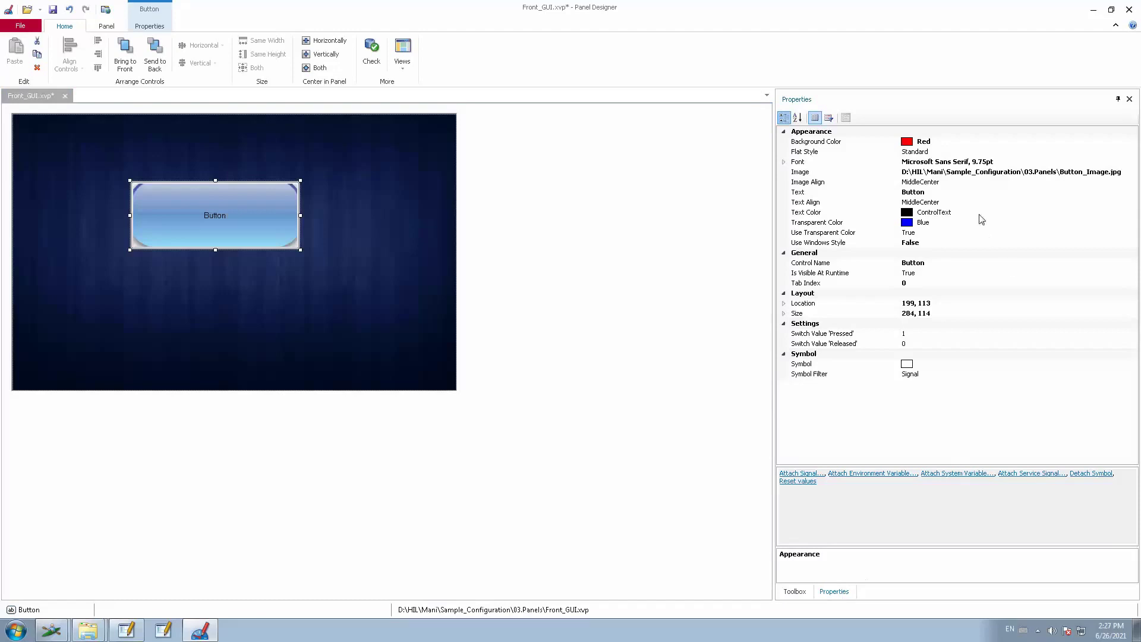
Remove the image from the button by clearing its Image property
{"action": "left_click", "coordinate": [952, 173]}
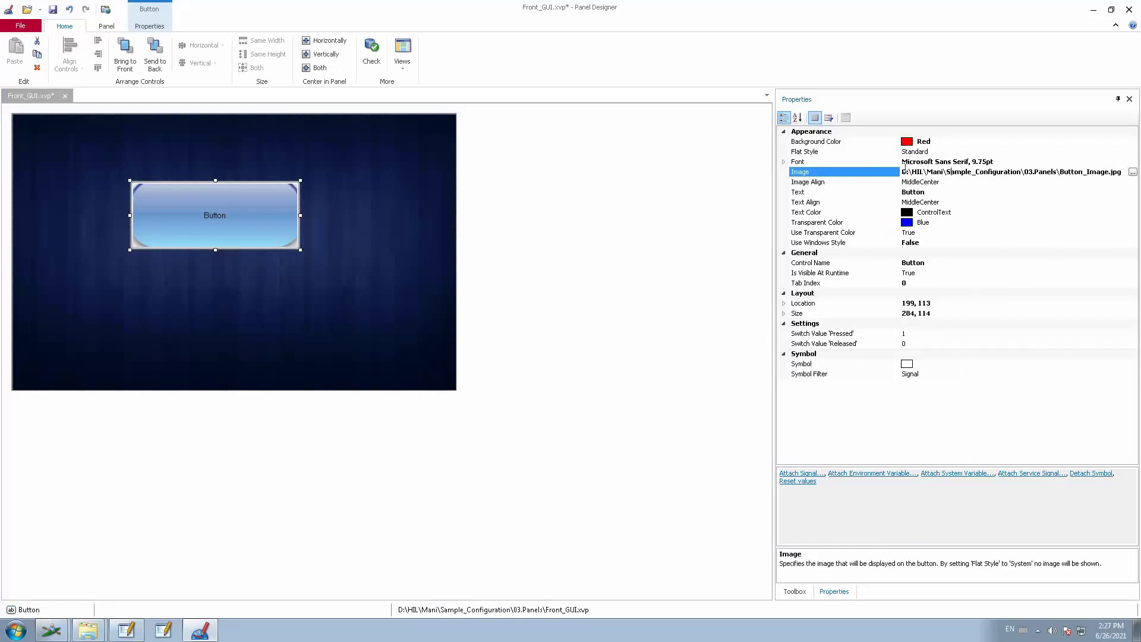
{"action": "double_click", "coordinate": [935, 171]}
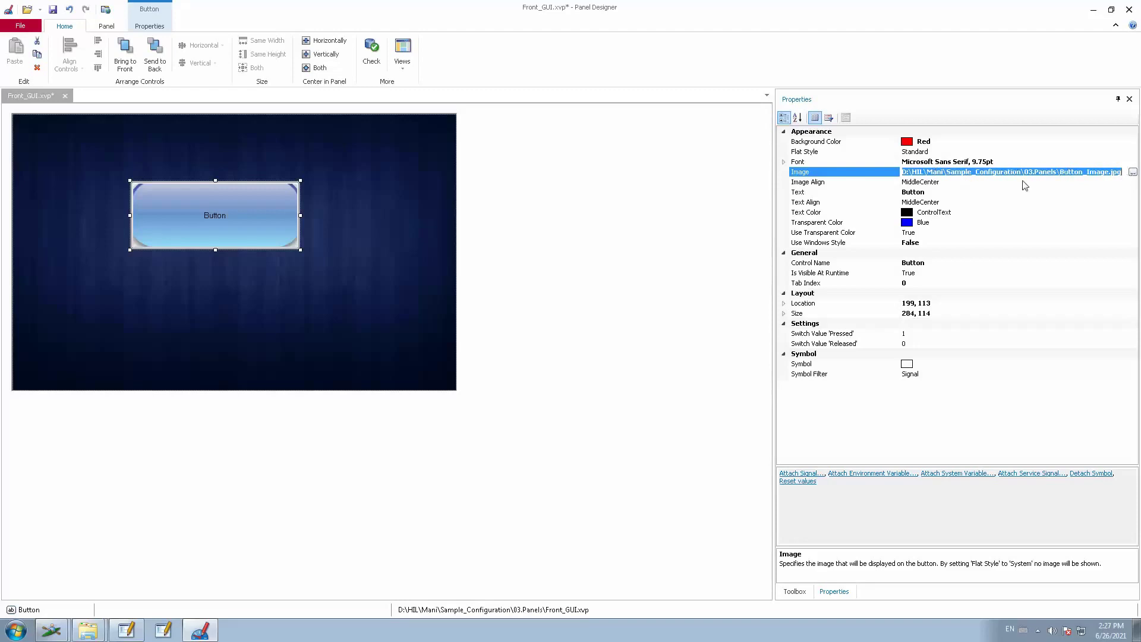
{"action": "left_click", "coordinate": [1133, 171]}
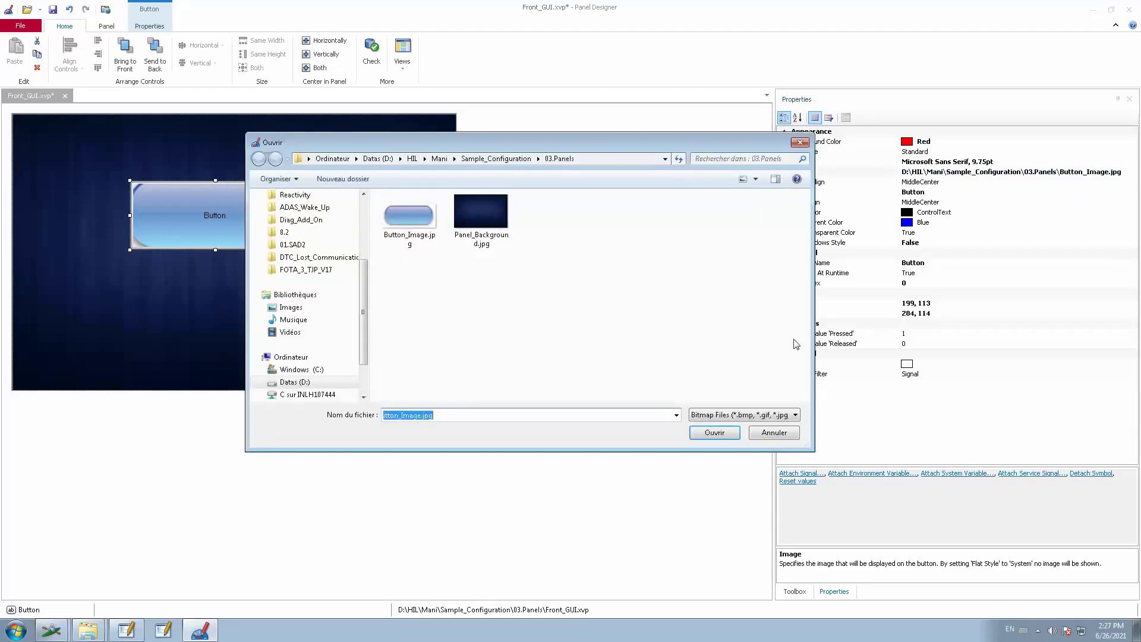
{"action": "left_click", "coordinate": [774, 432]}
{"action": "left_click", "coordinate": [975, 172]}
{"action": "left_click", "coordinate": [975, 171]}
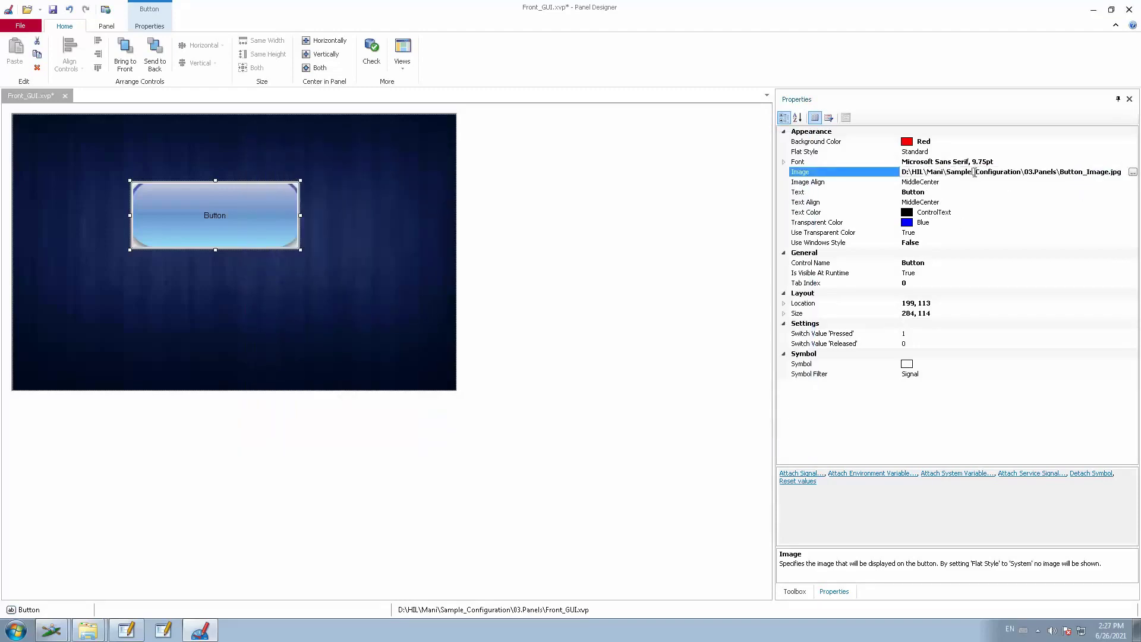
{"action": "key", "text": "ctrl+a"}
{"action": "key", "text": "BackSpace"}
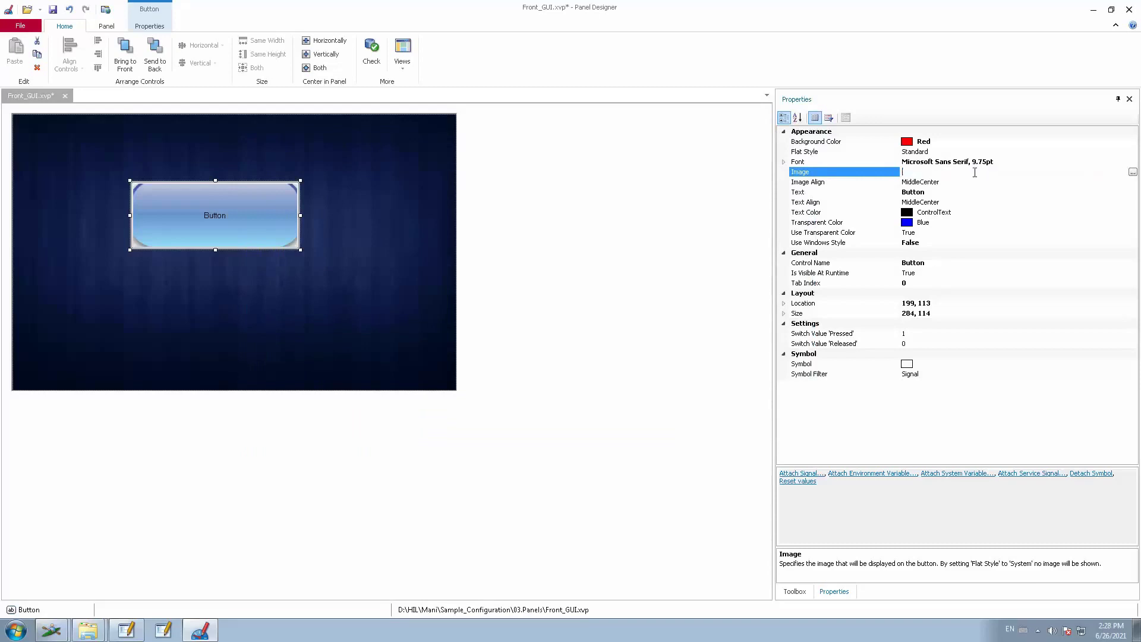
{"action": "key", "text": "Return"}
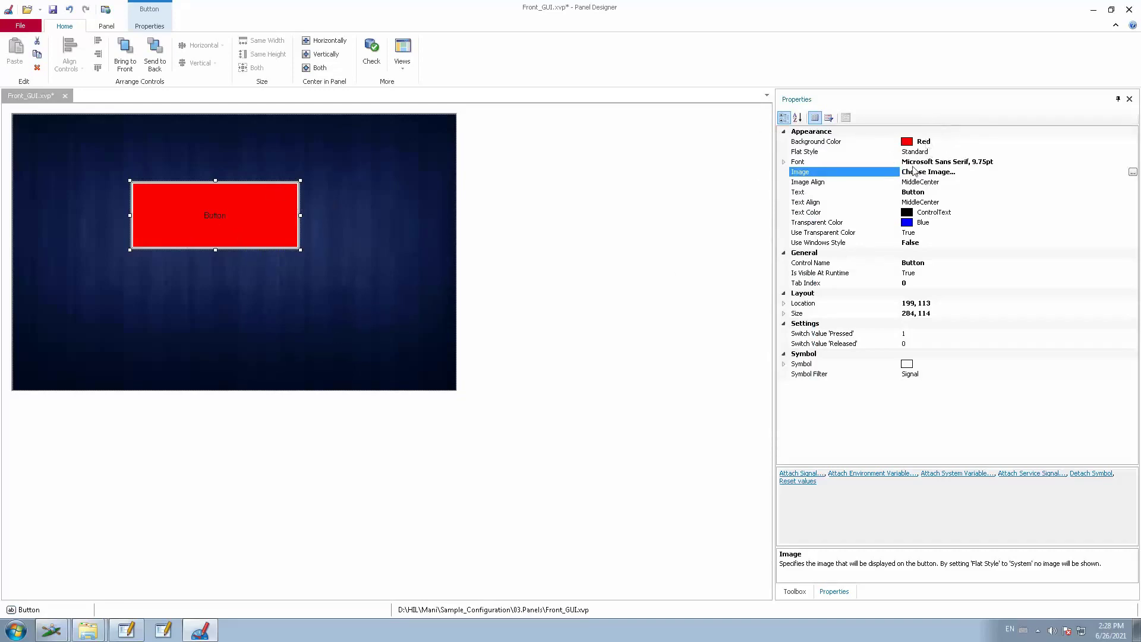
Change the button's text to Master Actuator
{"action": "left_click", "coordinate": [926, 183]}
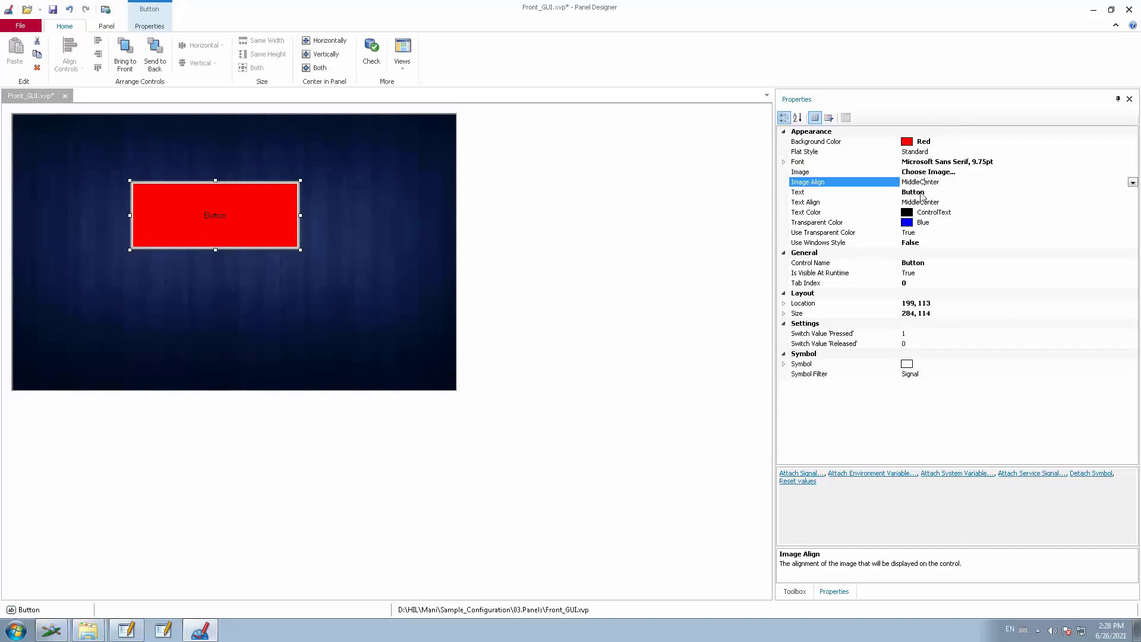
{"action": "left_click", "coordinate": [921, 192]}
{"action": "double_click", "coordinate": [932, 192]}
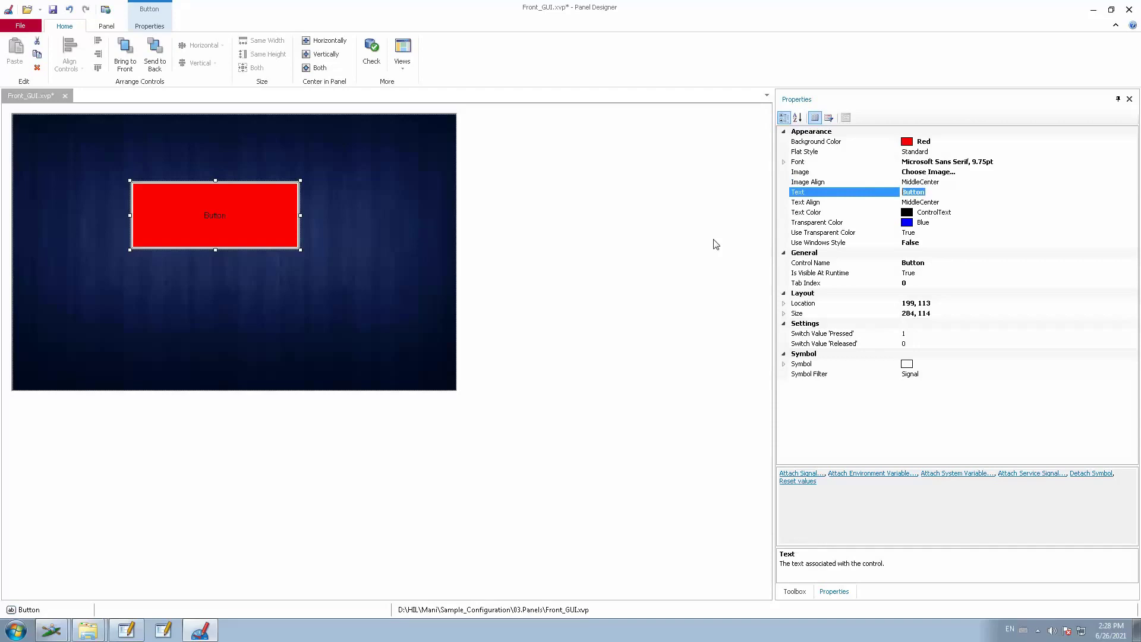
{"action": "type", "text": "Master Actuator"}
{"action": "key", "text": "Return"}
{"action": "left_click", "coordinate": [295, 206]}
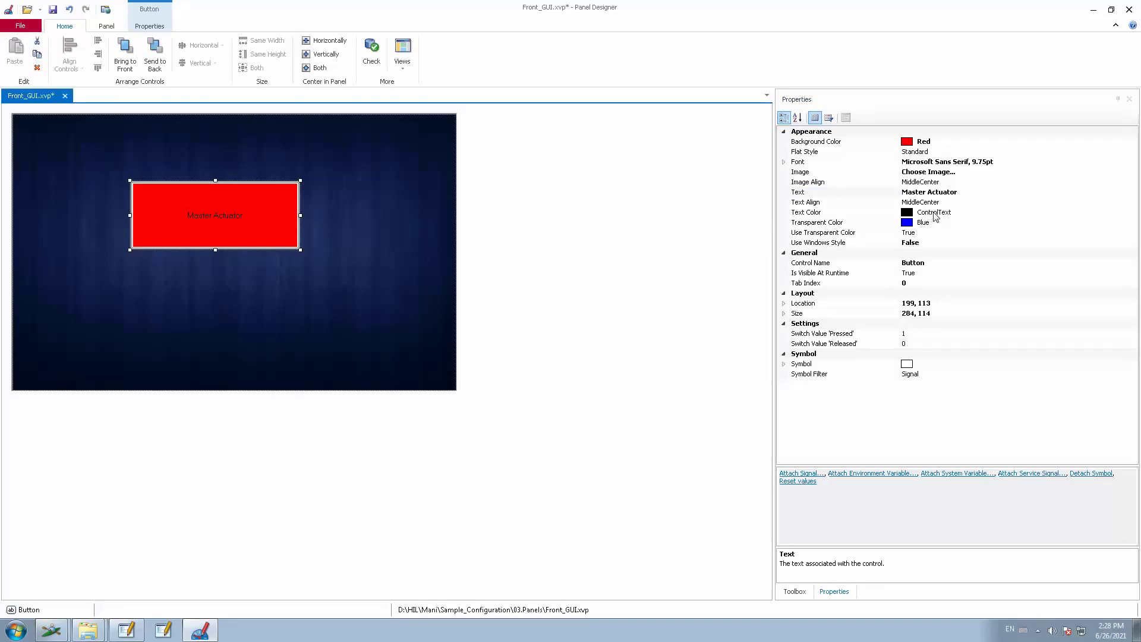
Set the Master Actuator button's background color to the standard color Black
{"action": "left_click", "coordinate": [944, 144]}
{"action": "left_click", "coordinate": [1133, 142]}
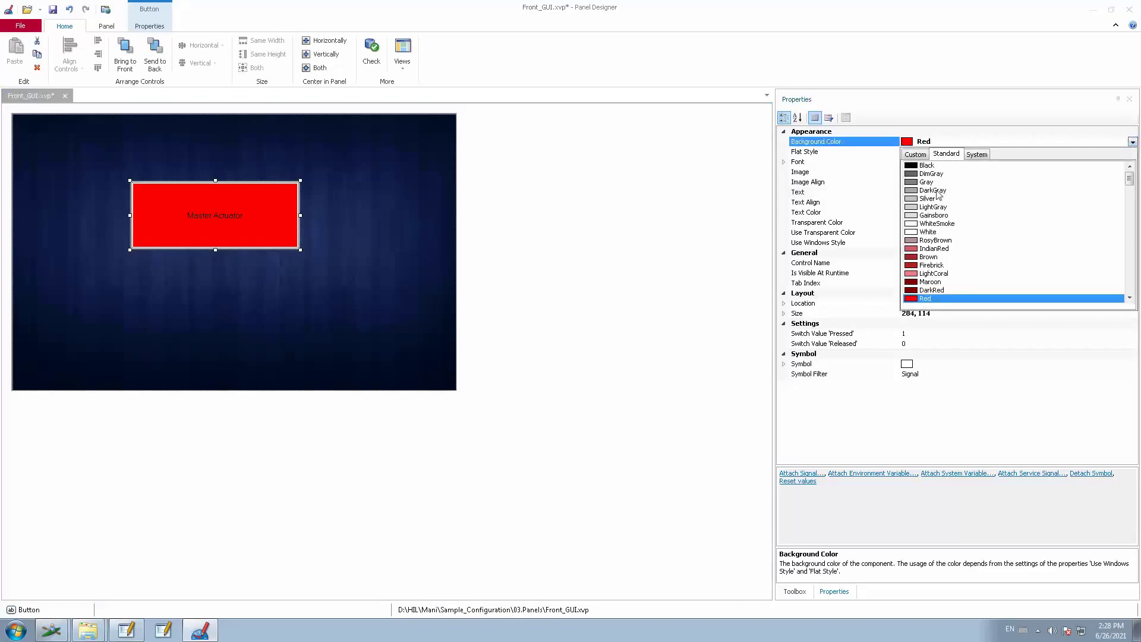
{"action": "left_click", "coordinate": [905, 172]}
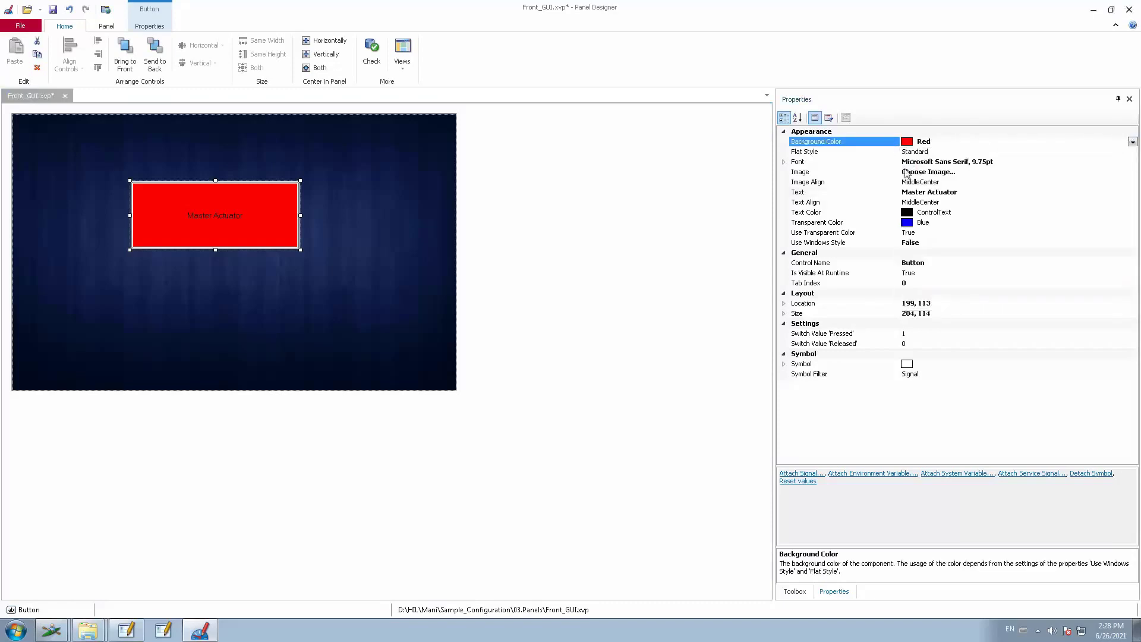
Set the Master Actuator button's text color to the standard color Lime
{"action": "left_click", "coordinate": [939, 213]}
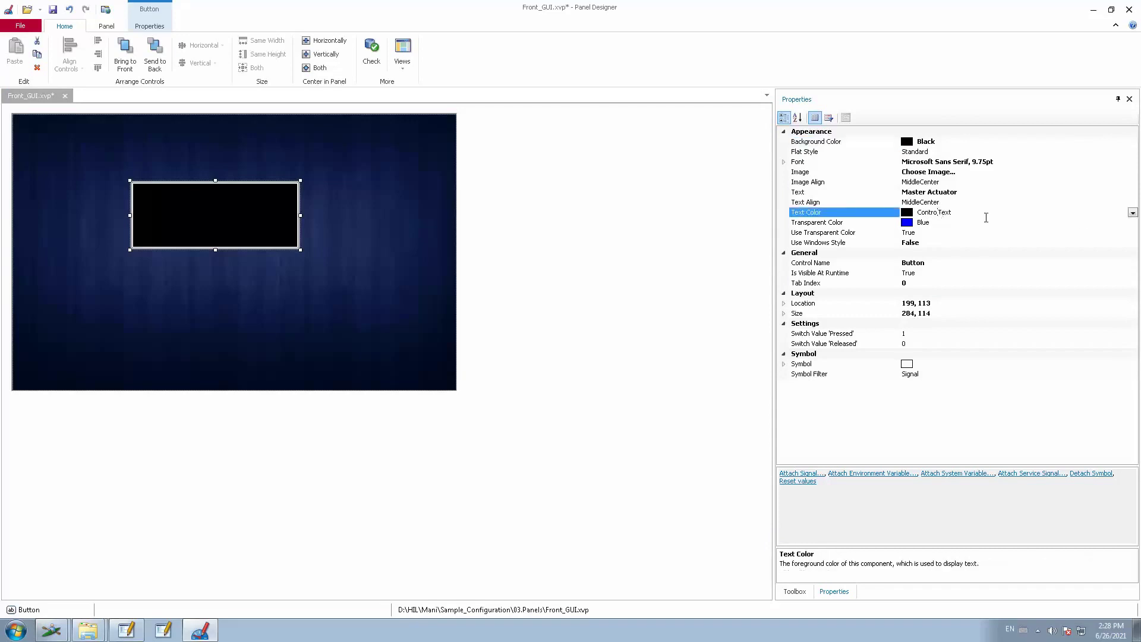
{"action": "left_click", "coordinate": [1133, 213]}
{"action": "scroll", "coordinate": [1129, 255], "scroll_direction": "down", "scroll_amount": 2}
{"action": "left_click", "coordinate": [957, 228]}
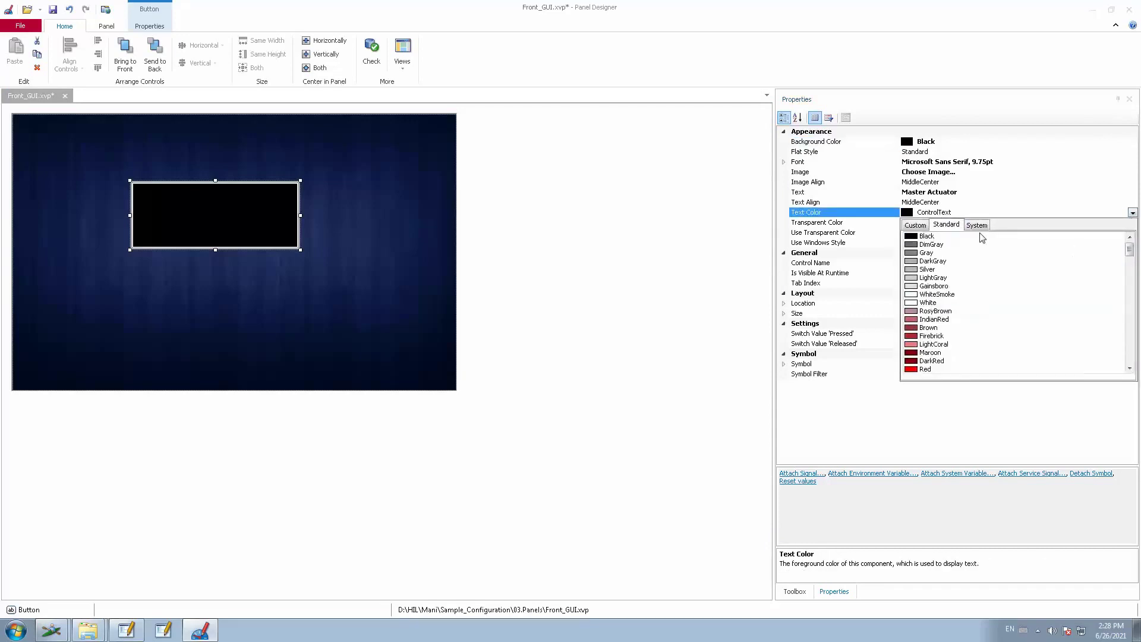
{"action": "left_click_drag", "start_coordinate": [1130, 249], "coordinate": [1132, 318]}
{"action": "left_click", "coordinate": [911, 332]}
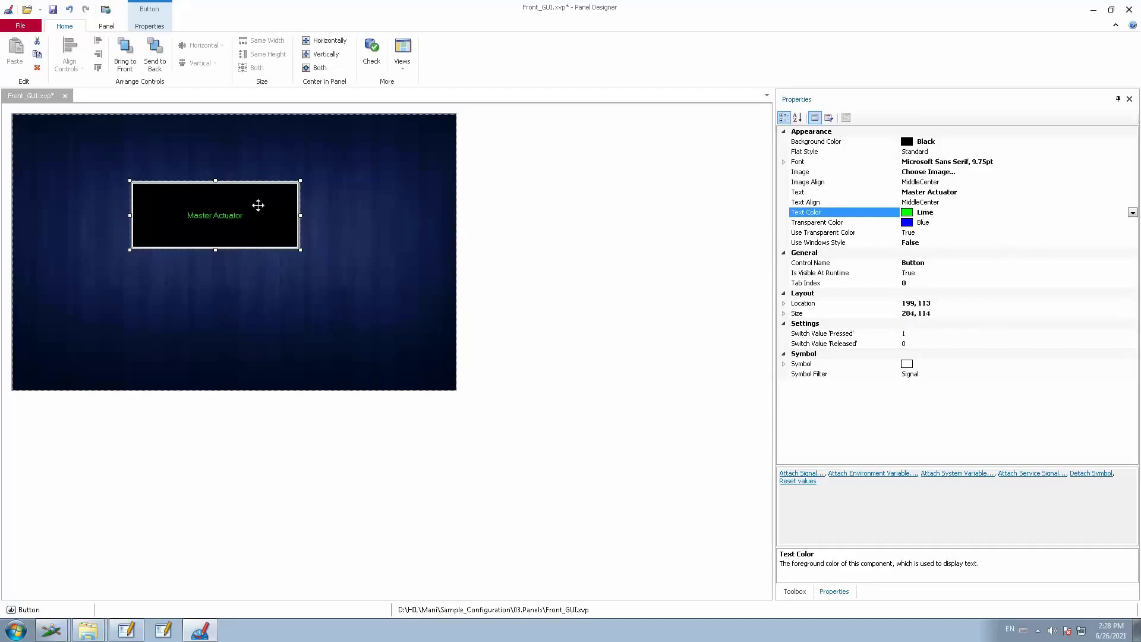
{"action": "left_click", "coordinate": [849, 223]}
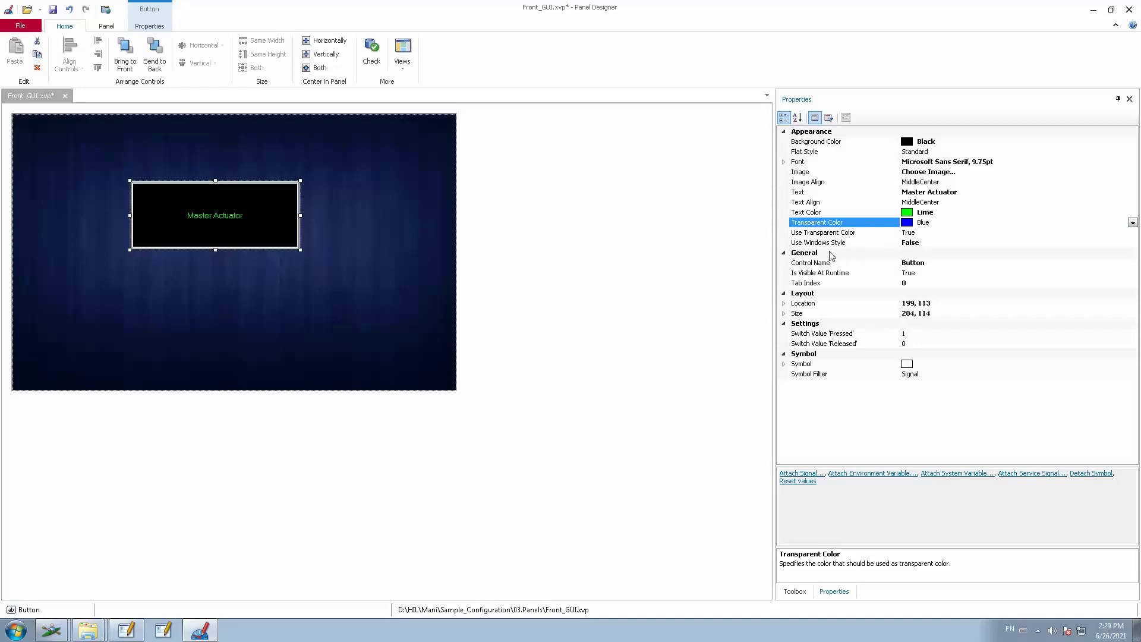
Try the Master Actuator button with Use Windows Style set to True, and restore it to False
{"action": "left_click", "coordinate": [915, 244]}
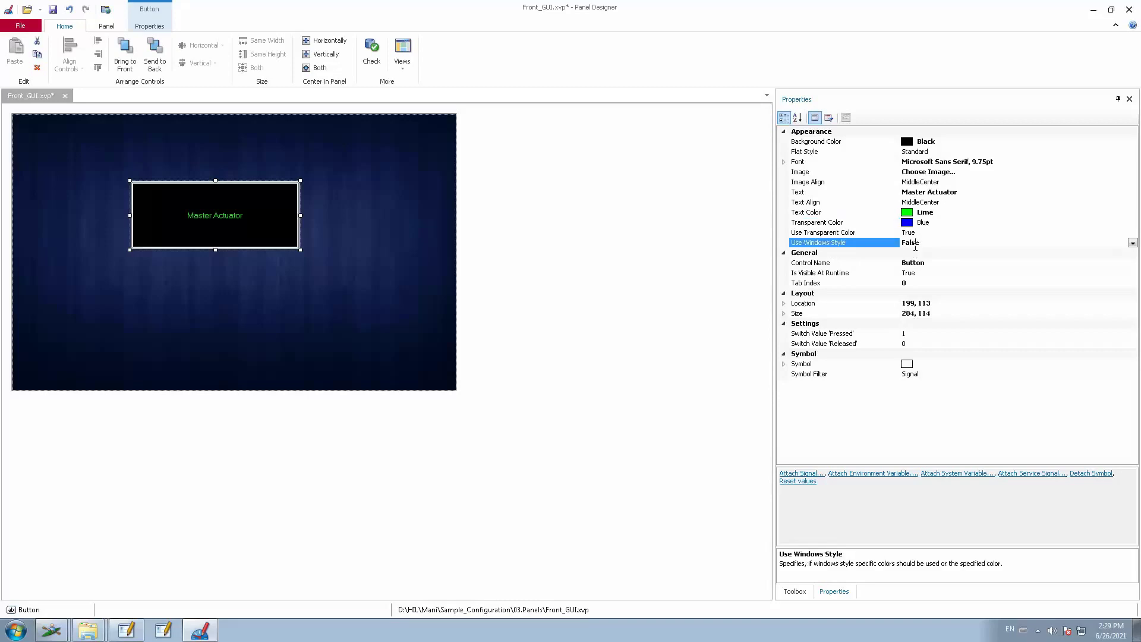
{"action": "left_click", "coordinate": [1133, 242]}
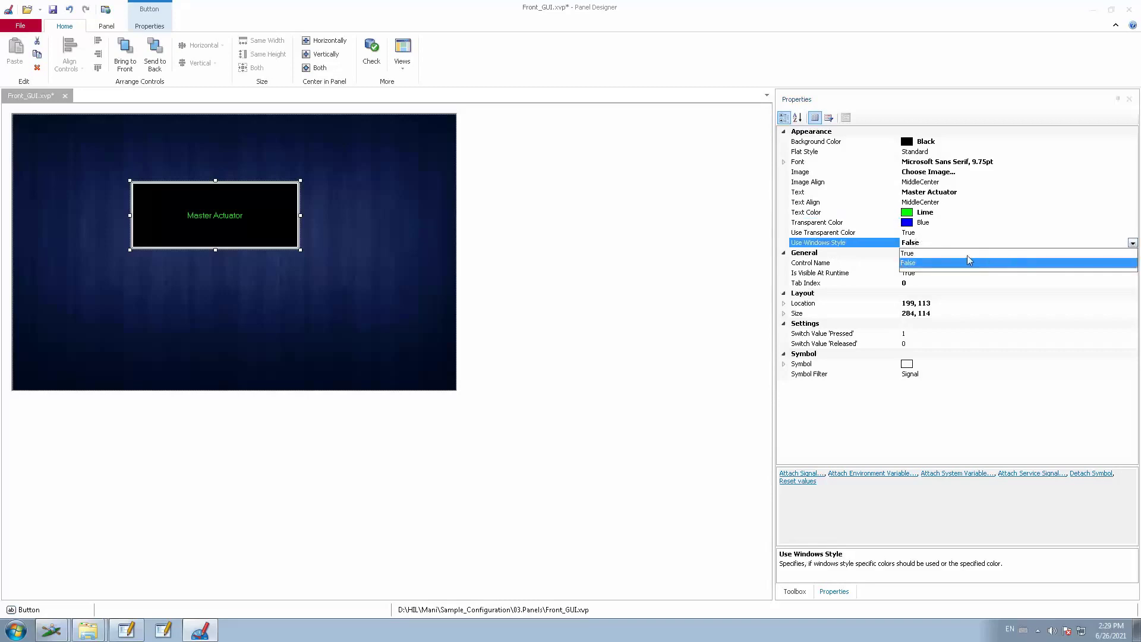
{"action": "left_click", "coordinate": [911, 259]}
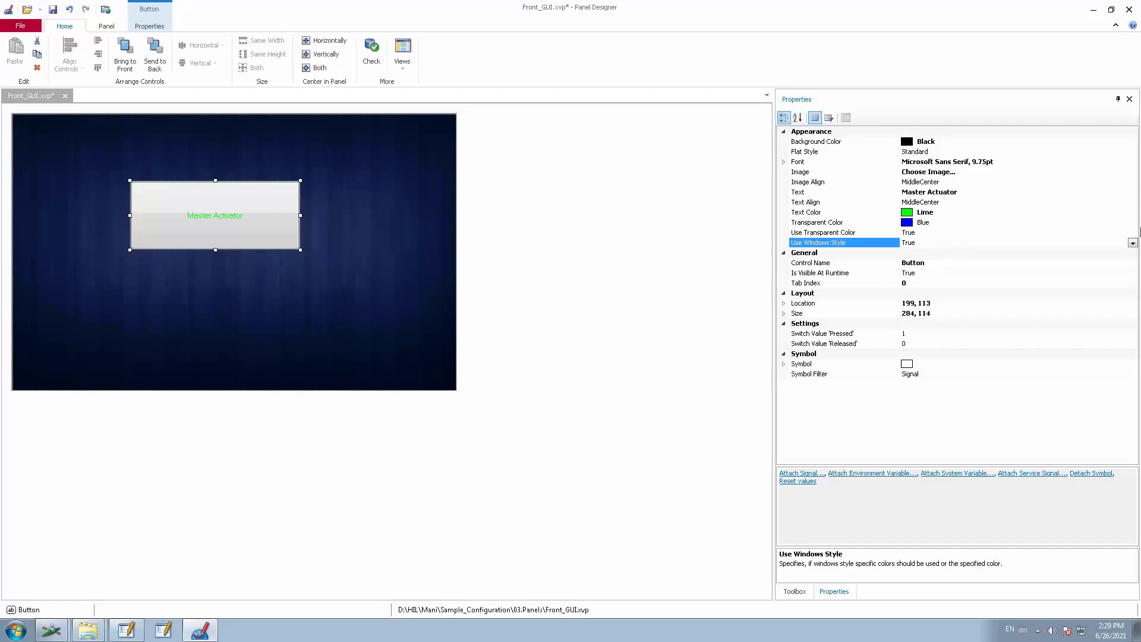
{"action": "left_click", "coordinate": [1132, 243]}
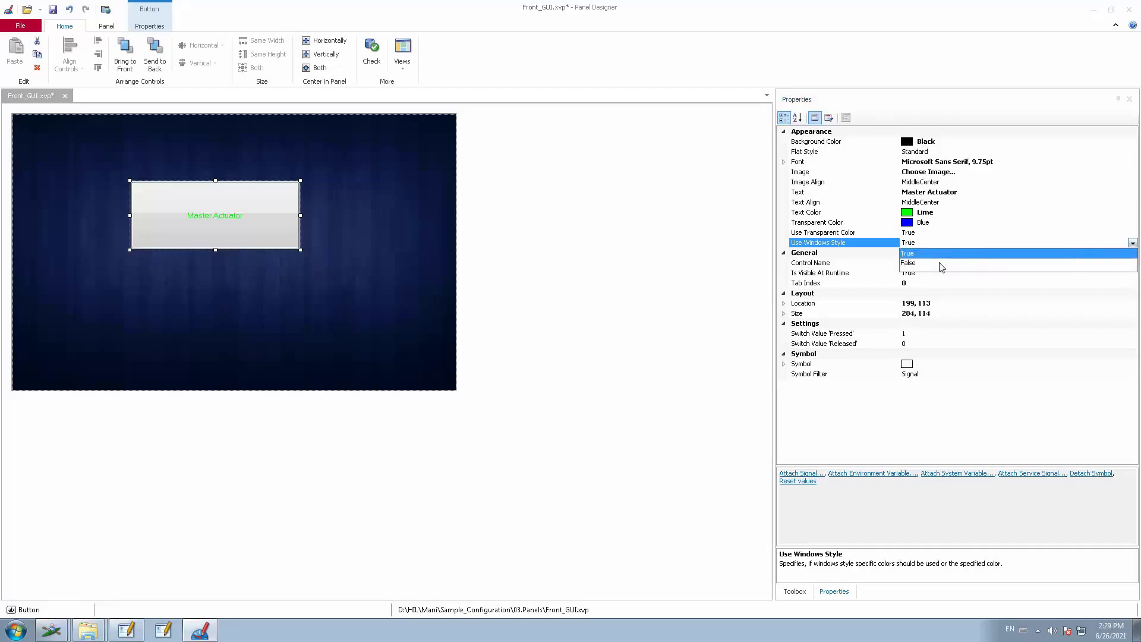
{"action": "left_click", "coordinate": [908, 264]}
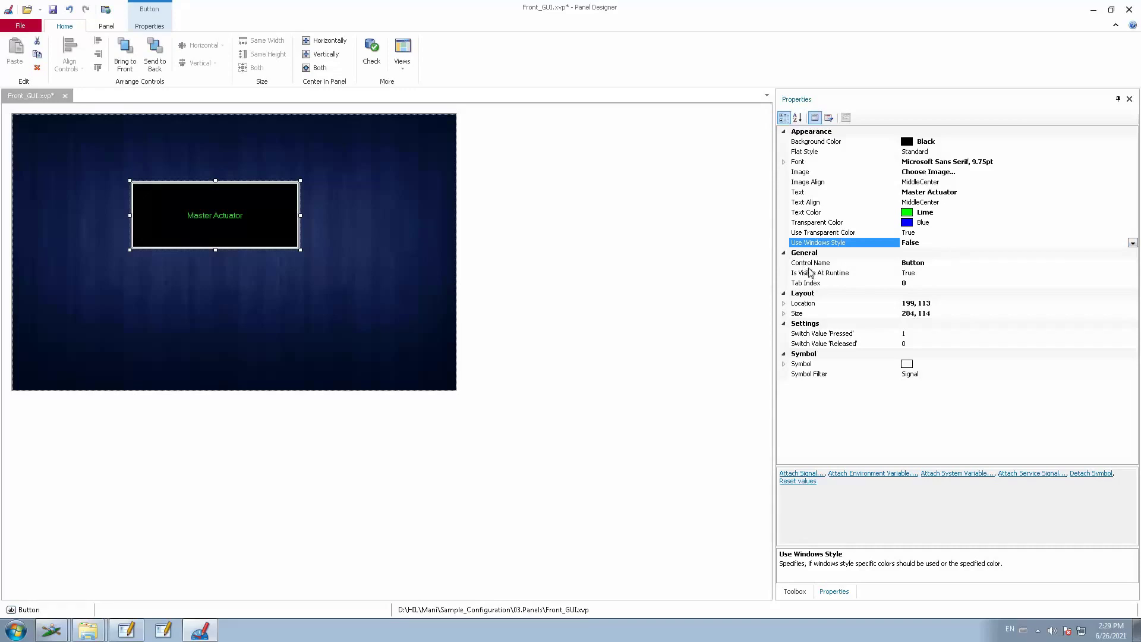
Set the button's control name to Master Actuator, copying it from the button's text
{"action": "left_click", "coordinate": [935, 264]}
{"action": "double_click", "coordinate": [935, 263]}
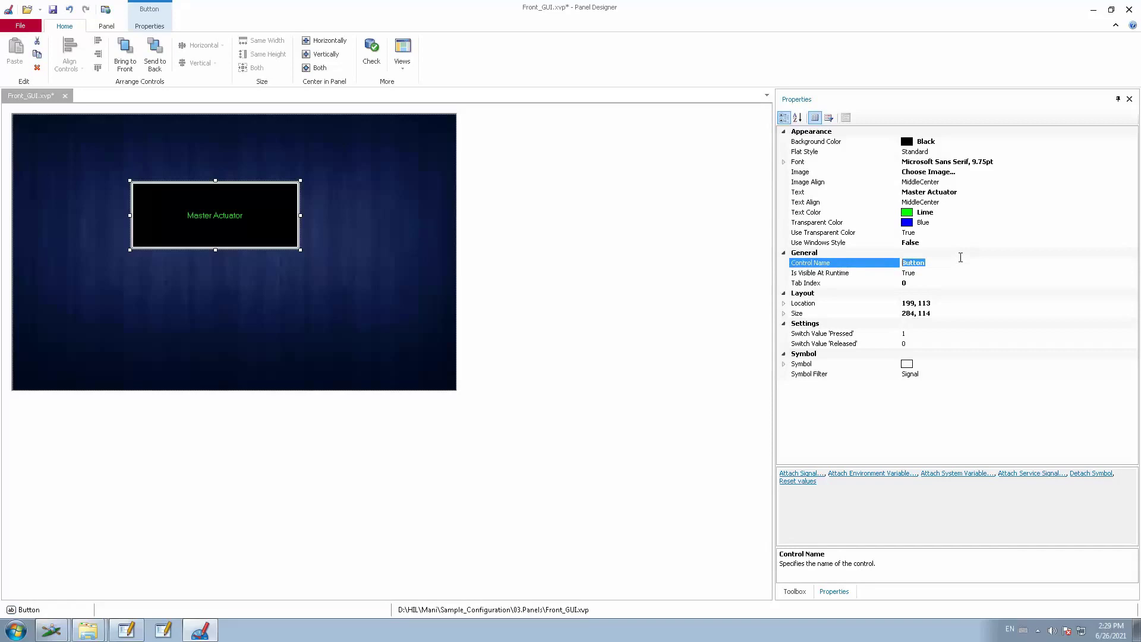
{"action": "left_click", "coordinate": [963, 192]}
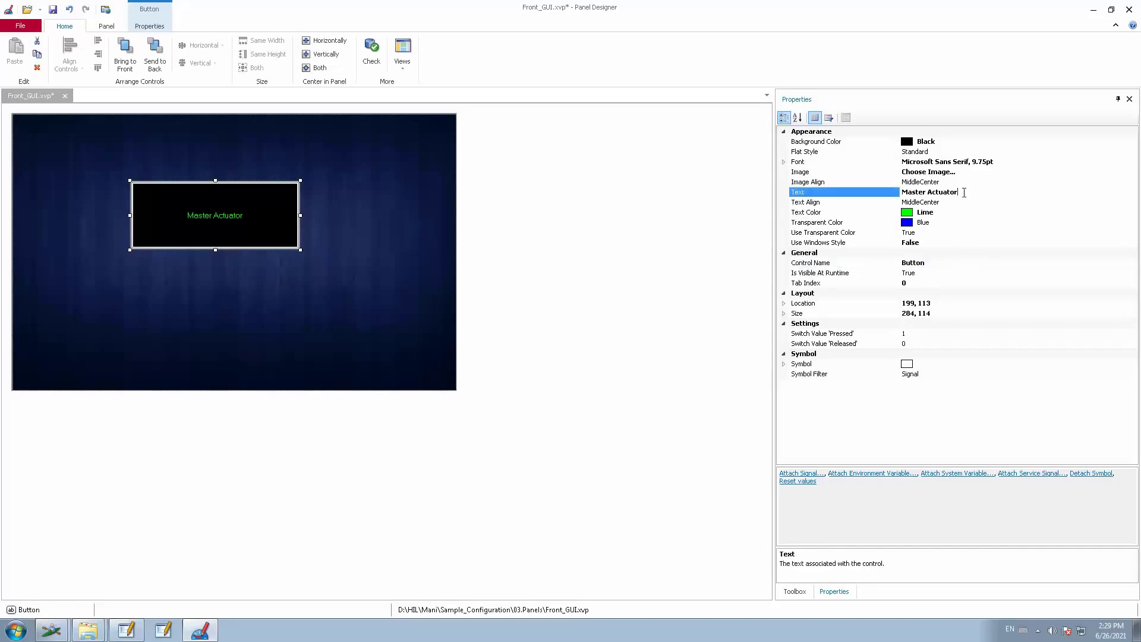
{"action": "double_click", "coordinate": [963, 192]}
{"action": "key", "text": "ctrl+c"}
{"action": "left_click", "coordinate": [928, 263]}
{"action": "left_click", "coordinate": [887, 263]}
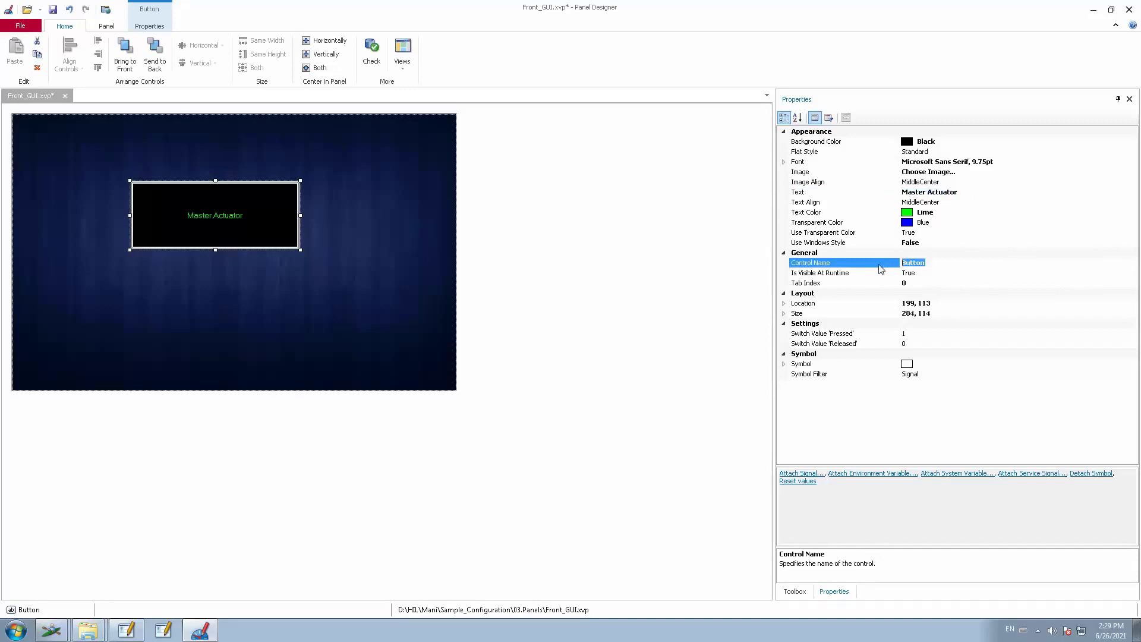
{"action": "key", "text": "ctrl+v"}
{"action": "left_click", "coordinate": [936, 274]}
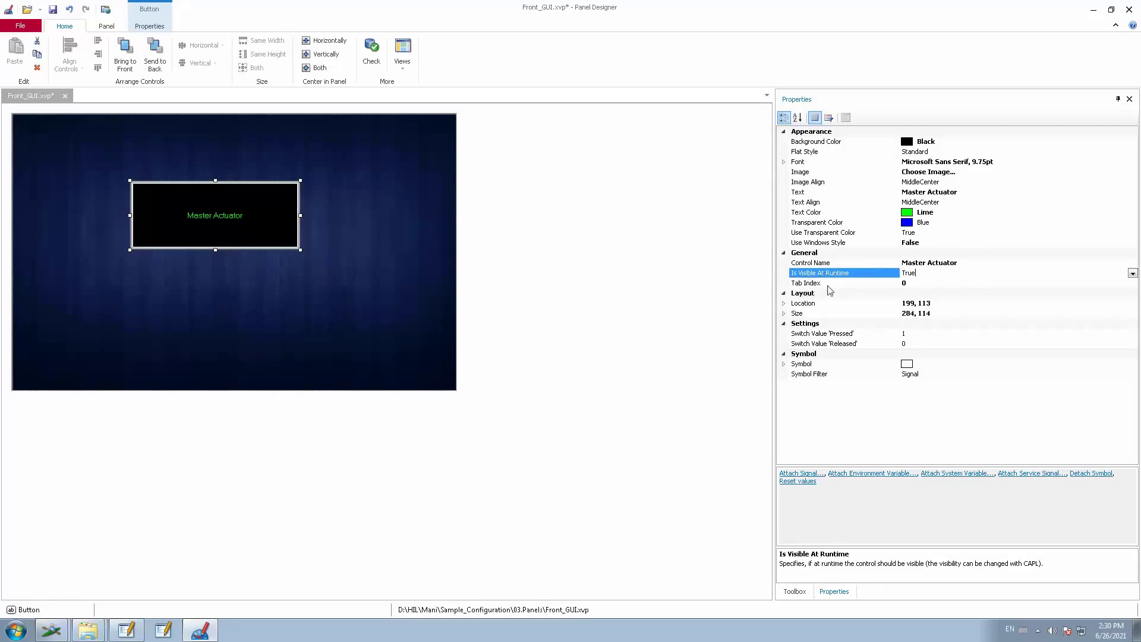
Move the Master Actuator button to about X 274, Y 96 and shrink it to about 209 by 77 pixels
{"action": "left_click", "coordinate": [914, 282]}
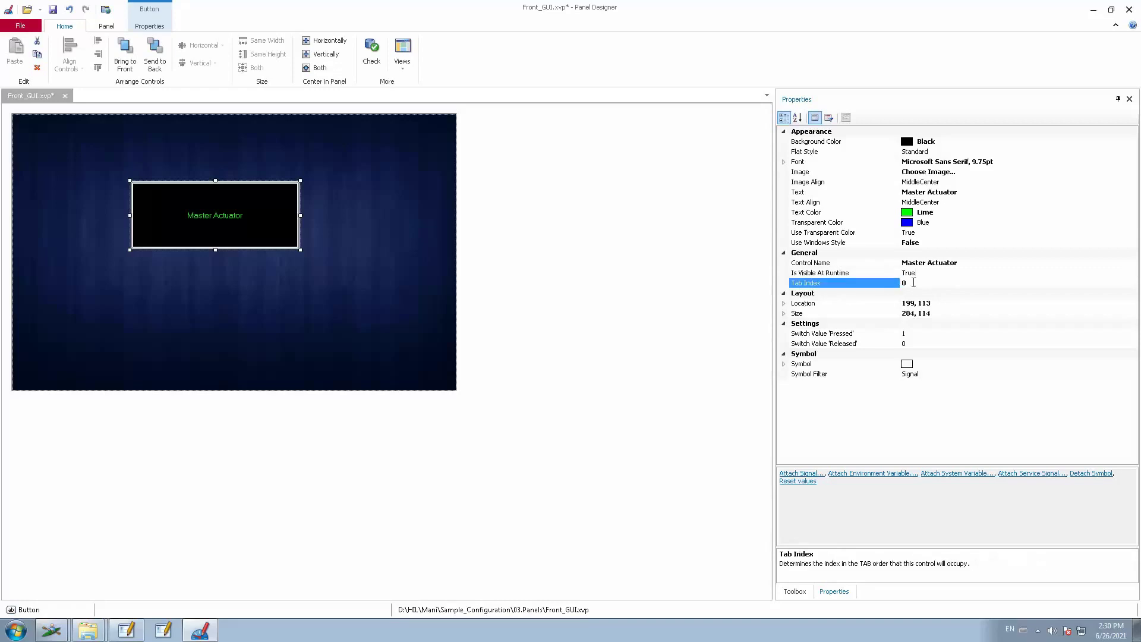
{"action": "left_click", "coordinate": [784, 304]}
{"action": "left_click", "coordinate": [784, 334]}
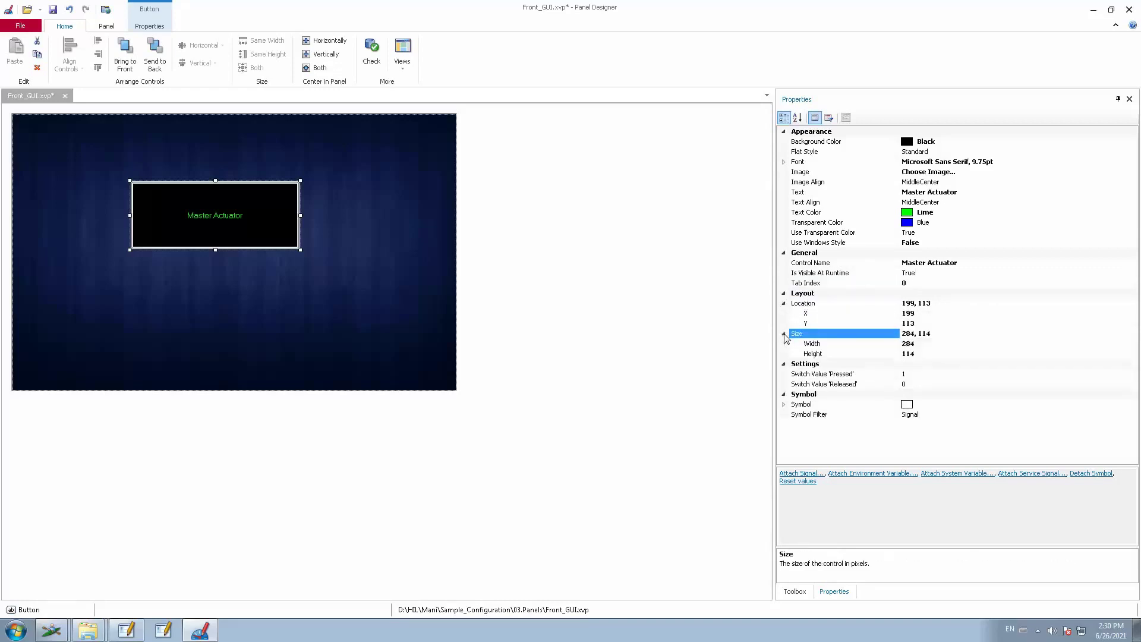
{"action": "left_click_drag", "start_coordinate": [237, 186], "coordinate": [282, 174]}
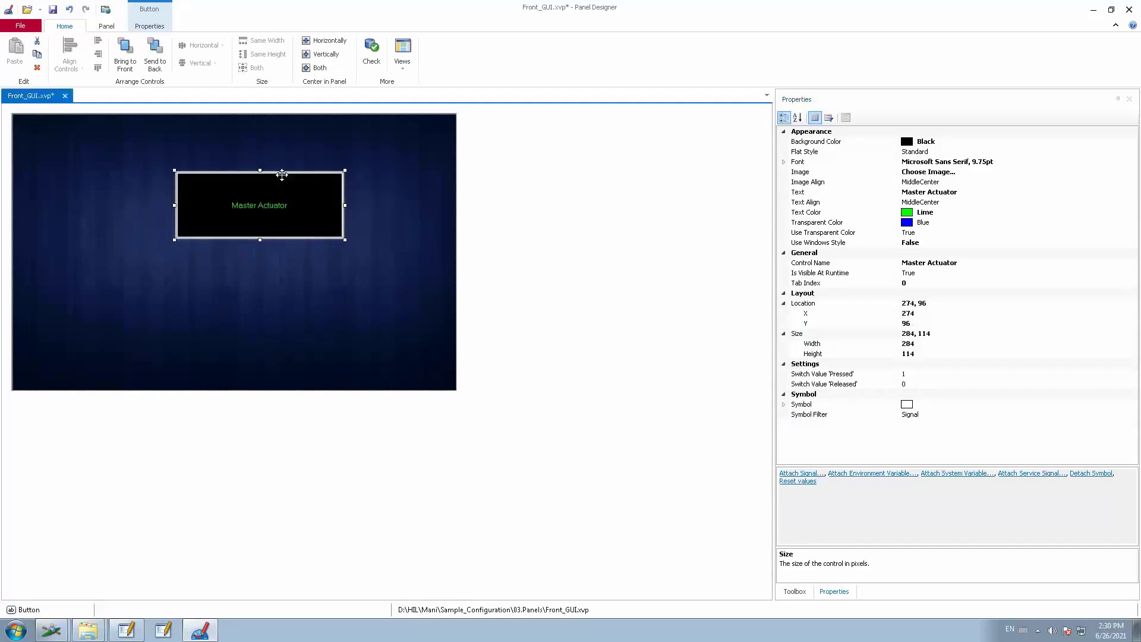
{"action": "left_click_drag", "start_coordinate": [344, 238], "coordinate": [300, 218]}
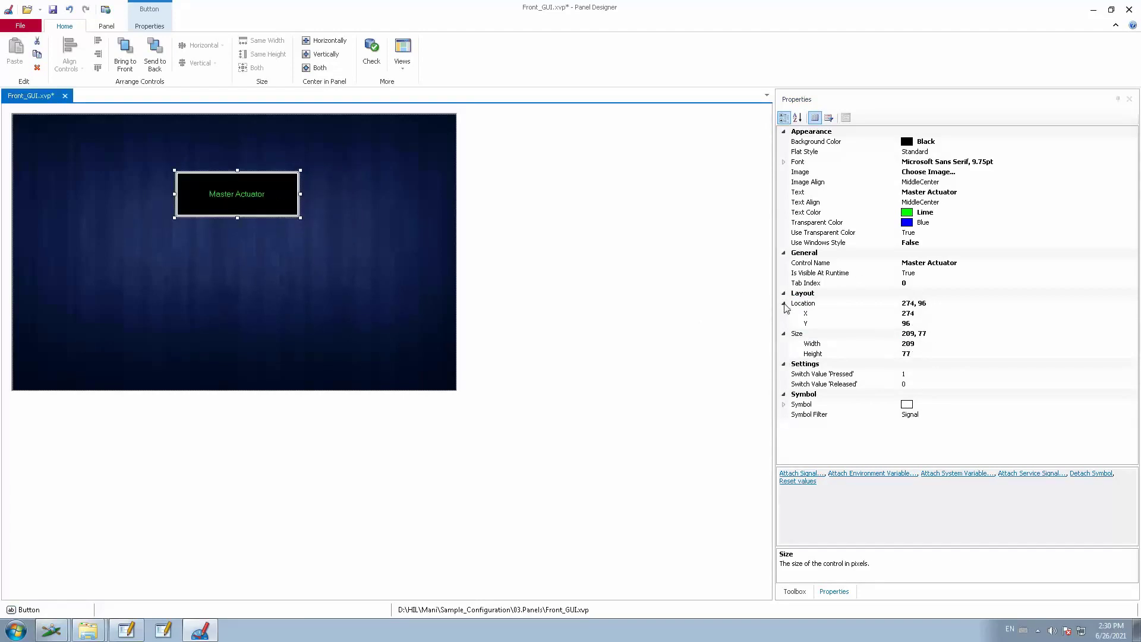
Set the Master Actuator button's location to X 250 and Y 100
{"action": "left_click", "coordinate": [921, 315]}
{"action": "type", "text": "2"}
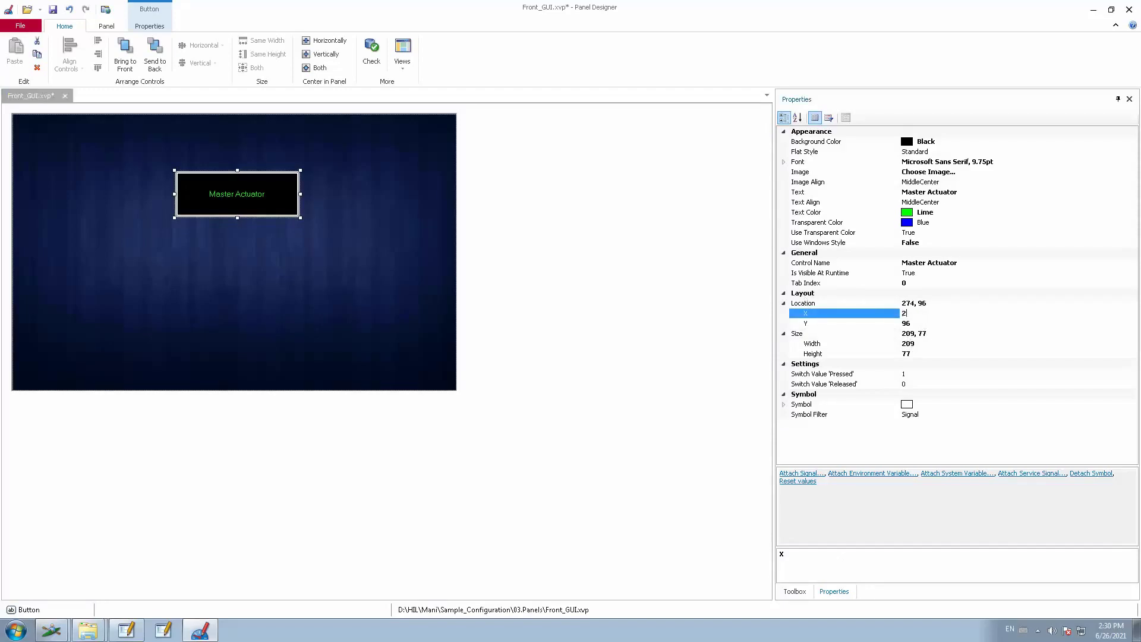
{"action": "type", "text": "50"}
{"action": "key", "text": "Return"}
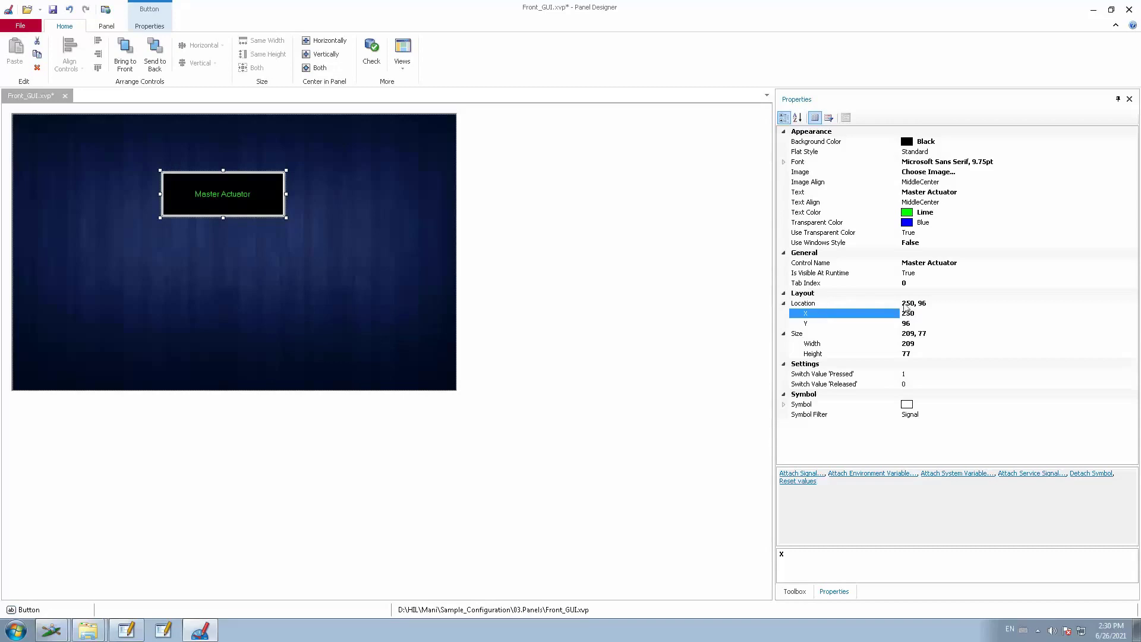
{"action": "left_click", "coordinate": [915, 324]}
{"action": "type", "text": "100"}
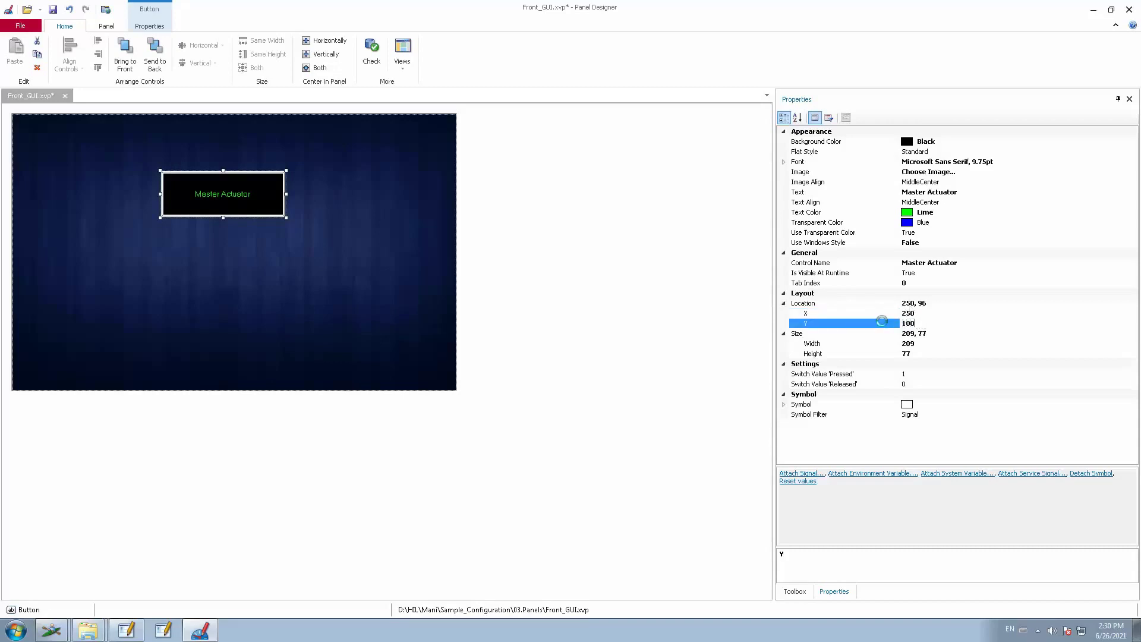
{"action": "key", "text": "Return"}
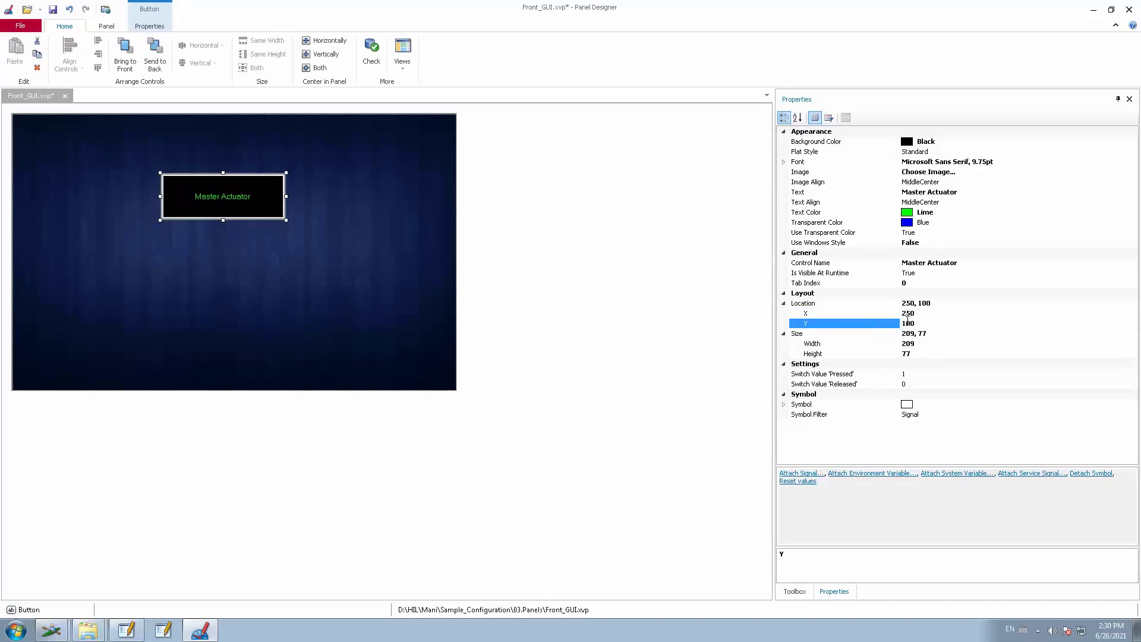
Set the Master Actuator button's size to width 200 and height 100
{"action": "left_click", "coordinate": [924, 344]}
{"action": "left_click", "coordinate": [854, 348]}
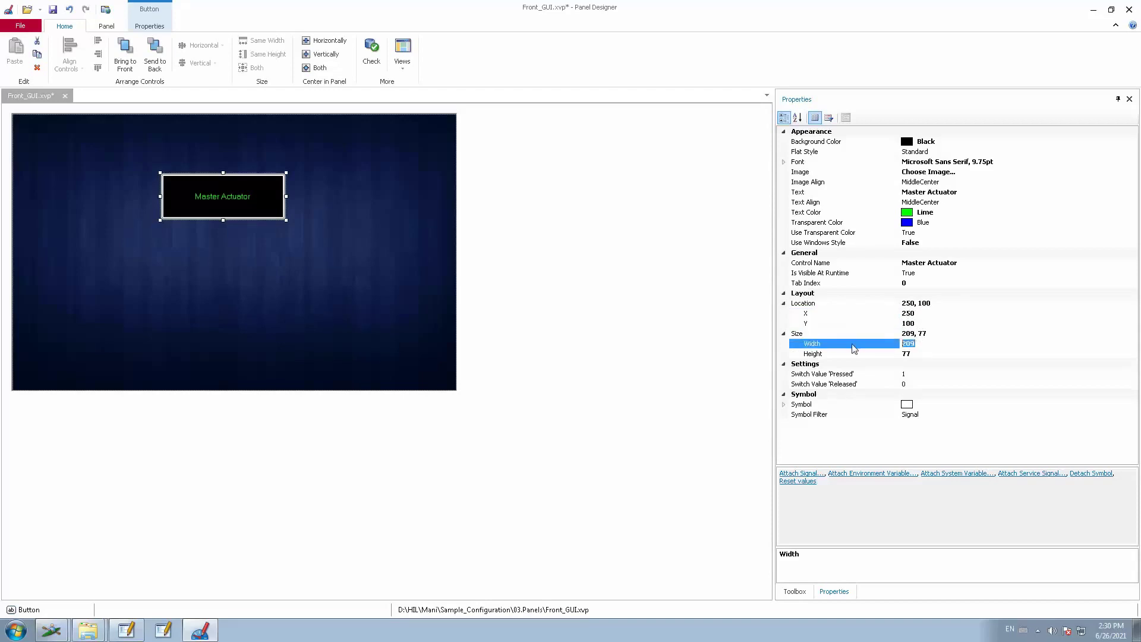
{"action": "type", "text": "200"}
{"action": "key", "text": "Return"}
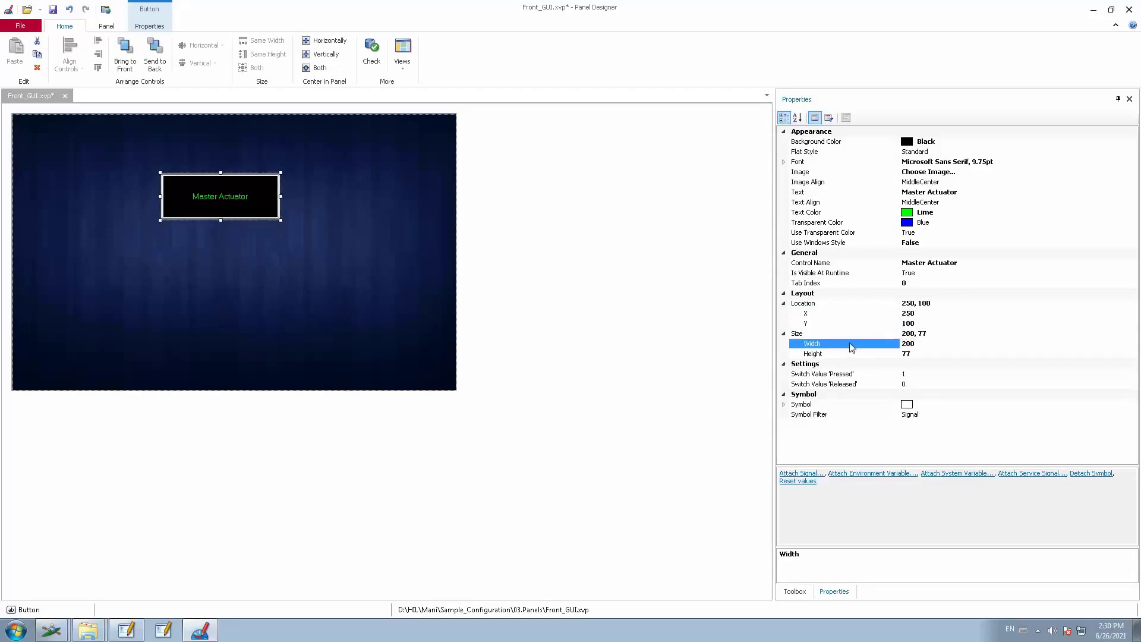
{"action": "key", "text": "Down"}
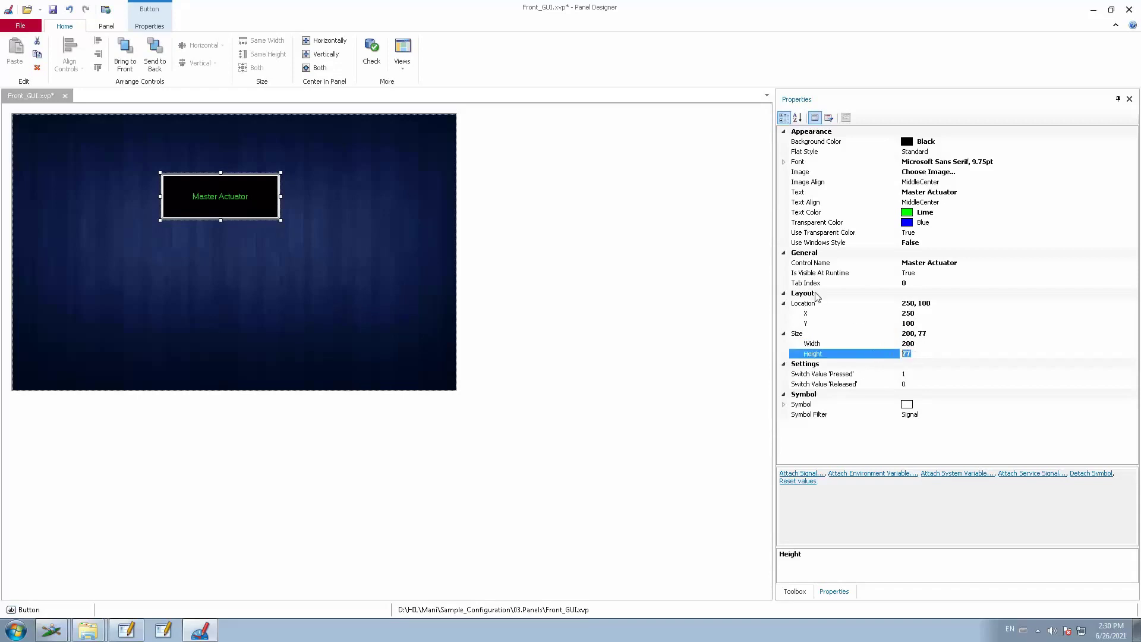
{"action": "type", "text": "100"}
{"action": "key", "text": "Return"}
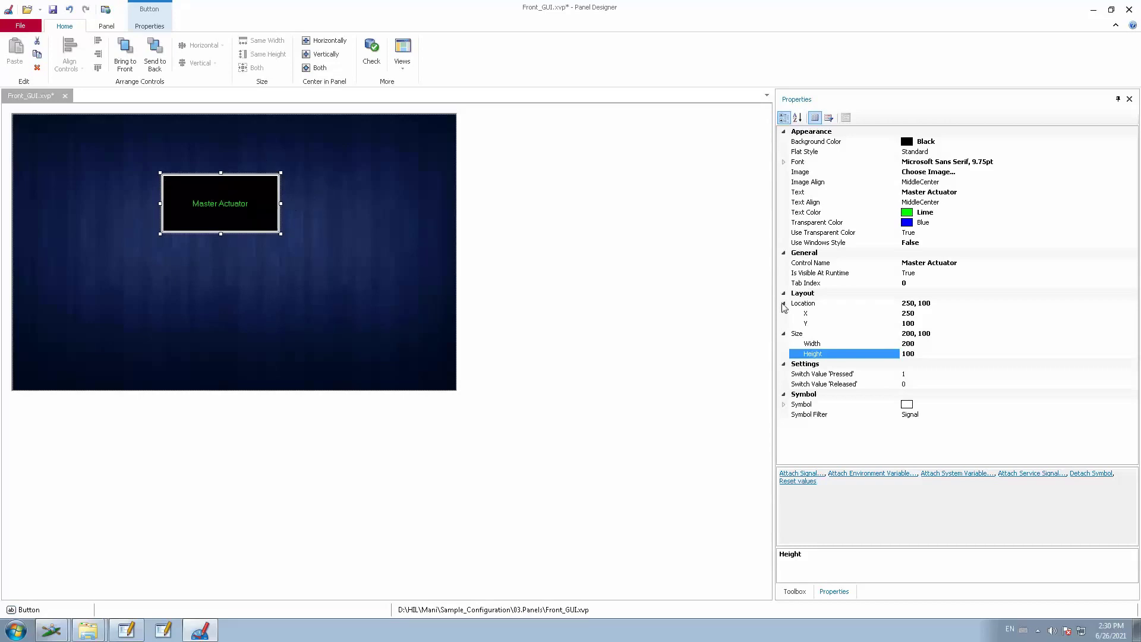
Set the button's switch values to 10 when pressed and 5 when released
{"action": "left_click", "coordinate": [787, 405]}
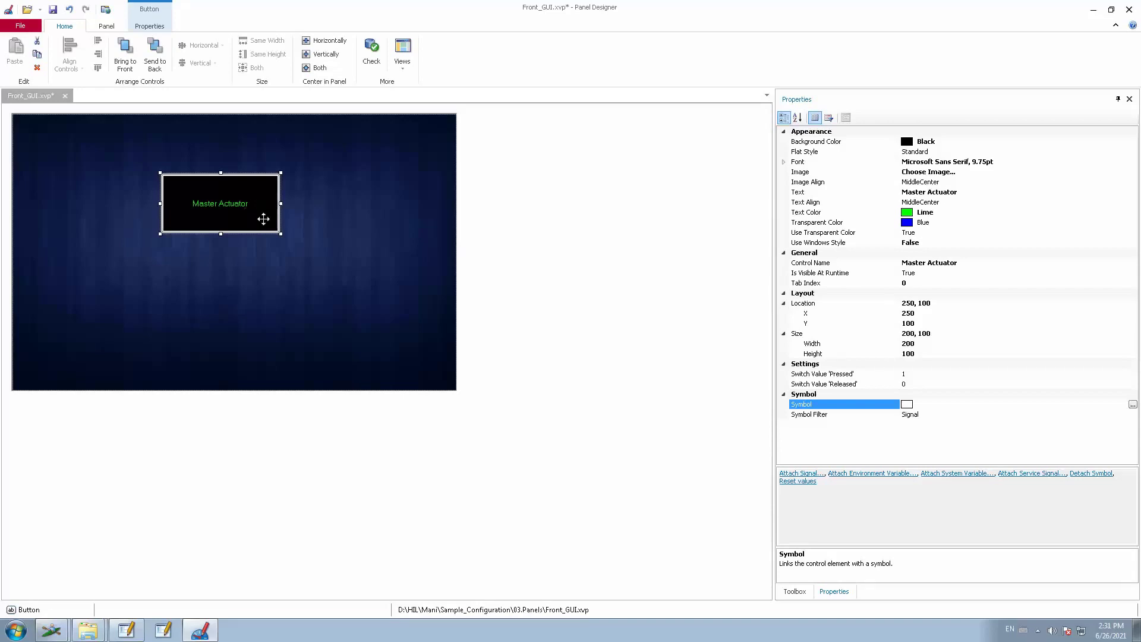
{"action": "left_click", "coordinate": [917, 373]}
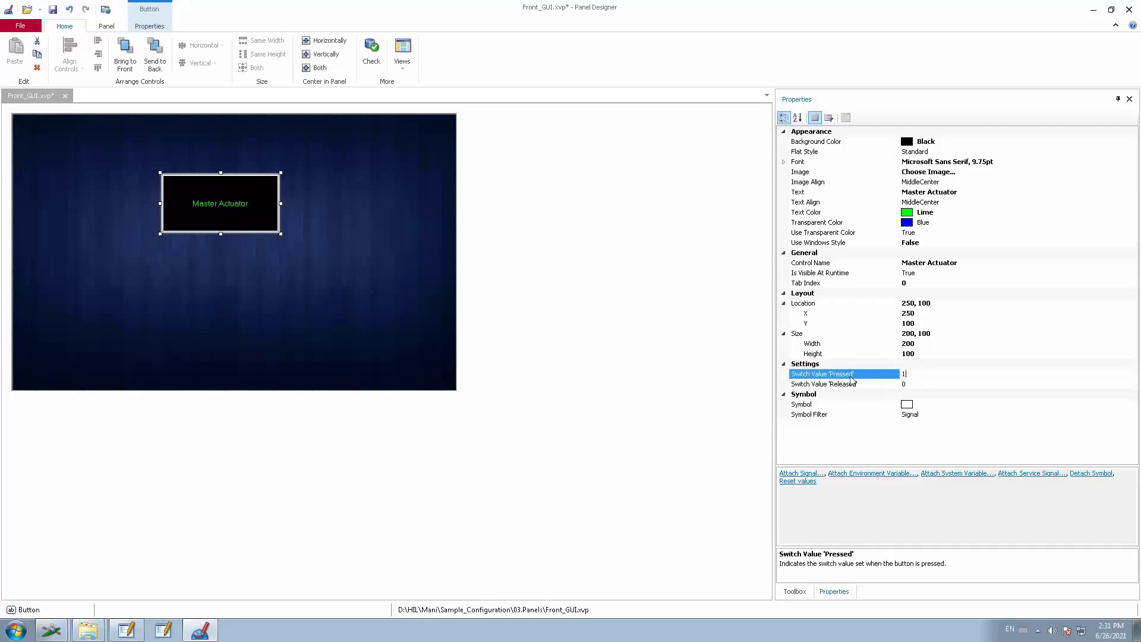
{"action": "double_click", "coordinate": [919, 375]}
{"action": "left_click", "coordinate": [913, 386]}
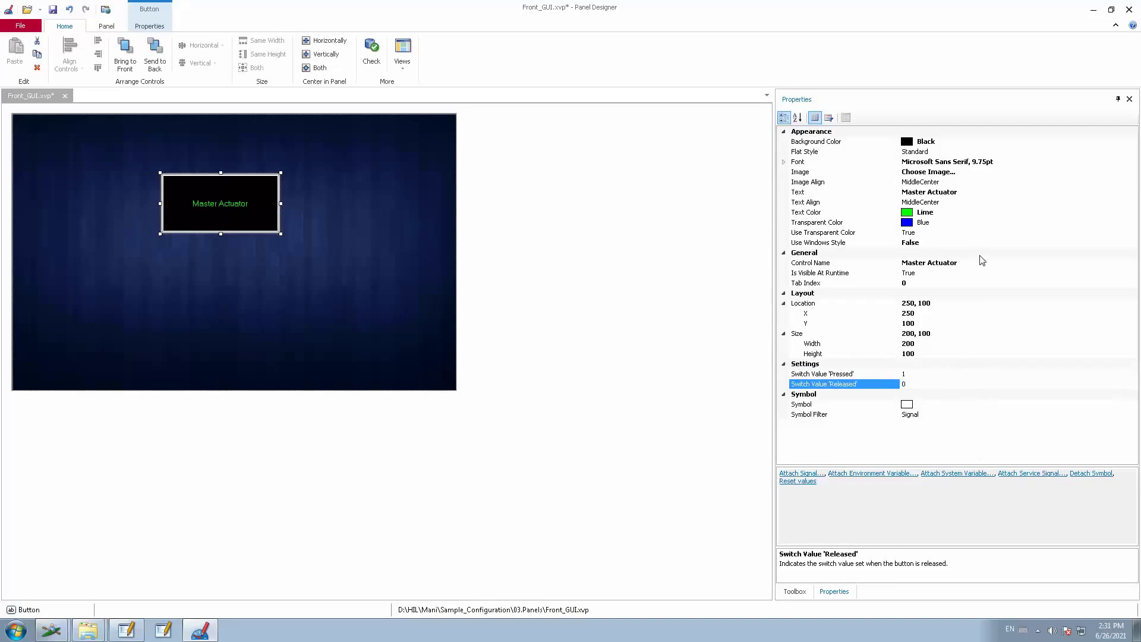
{"action": "left_click", "coordinate": [914, 374]}
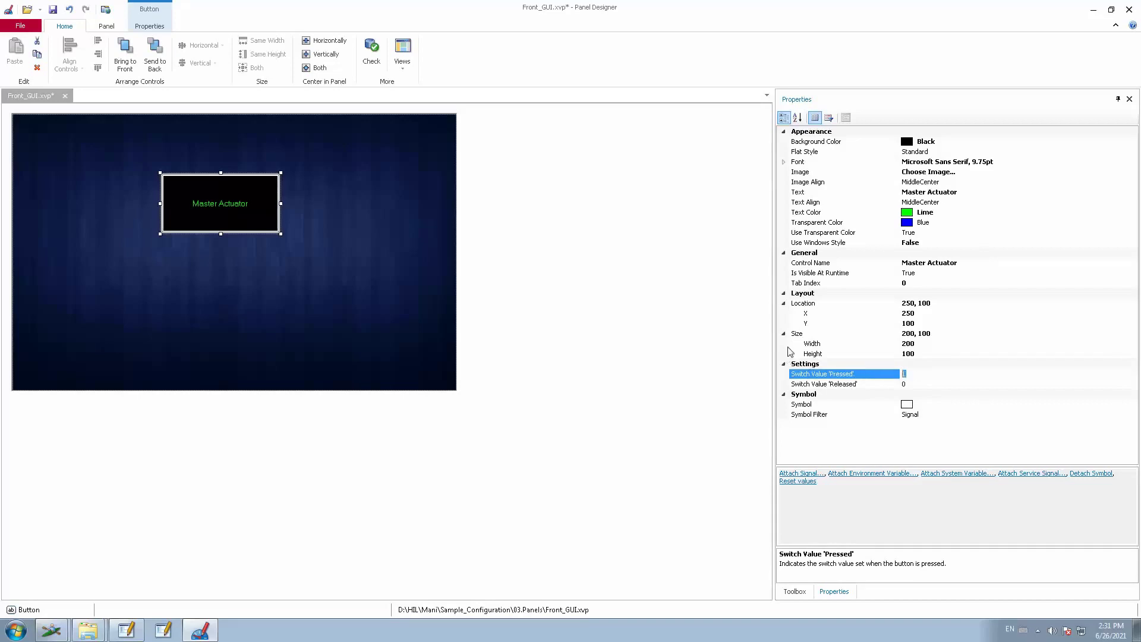
{"action": "type", "text": "10"}
{"action": "key", "text": "Return"}
{"action": "left_click", "coordinate": [916, 385]}
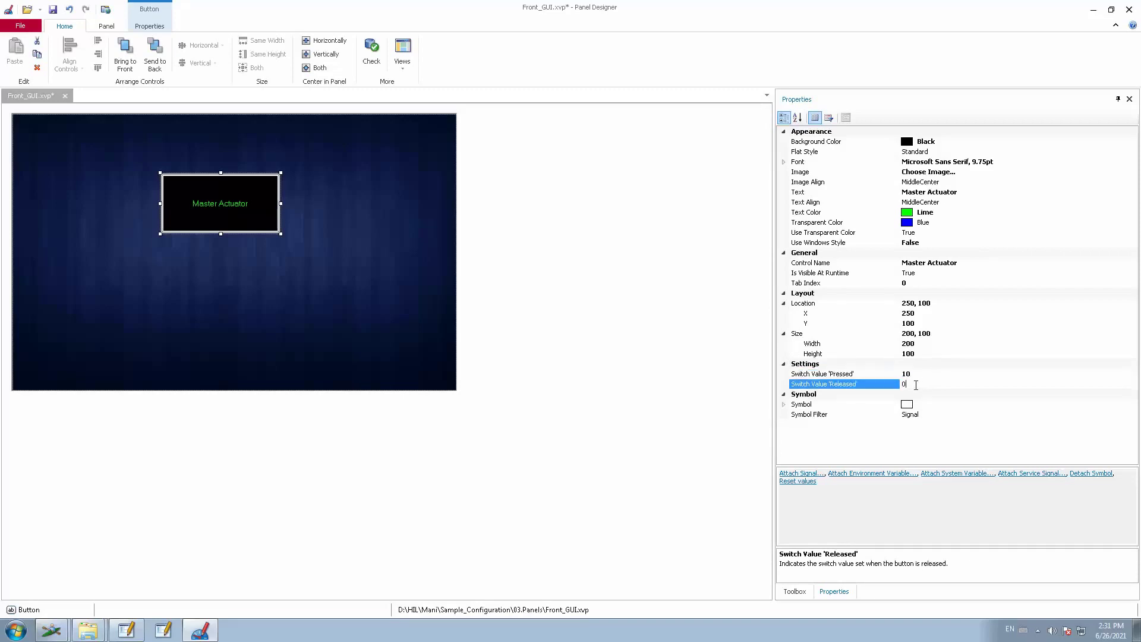
{"action": "type", "text": "5"}
{"action": "key", "text": "Return"}
Restore the button's switch values to 1 when pressed and 0 when released
{"action": "left_click", "coordinate": [928, 375]}
{"action": "type", "text": "1"}
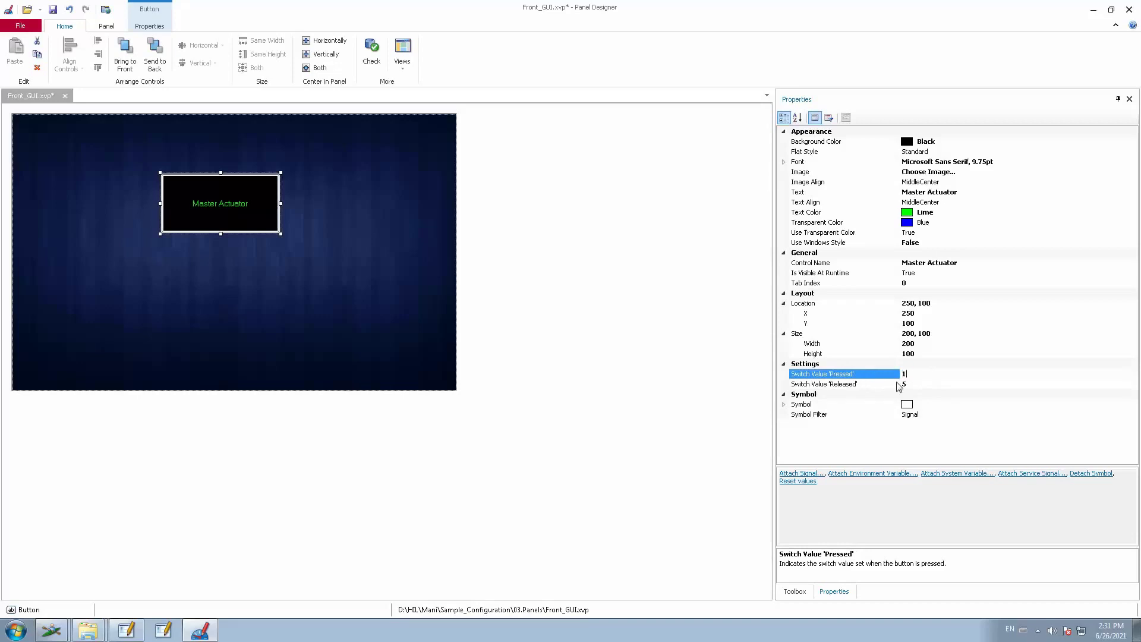
{"action": "left_click", "coordinate": [922, 385]}
{"action": "type", "text": "0"}
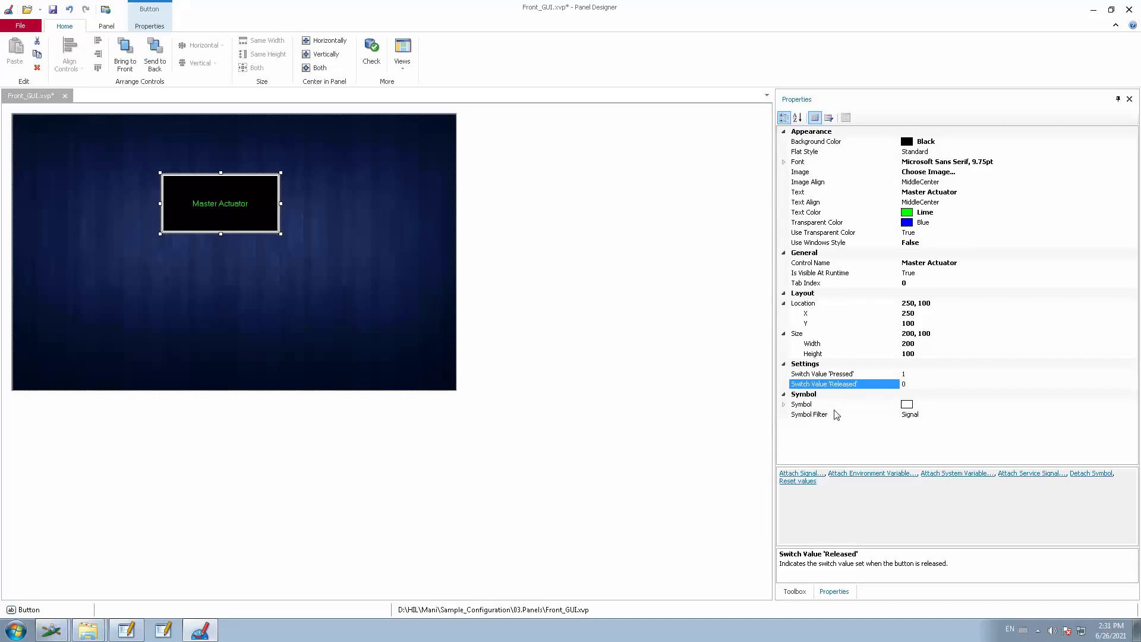
Set the Master Actuator button's symbol filter to Environment Variable
{"action": "left_click", "coordinate": [1032, 416]}
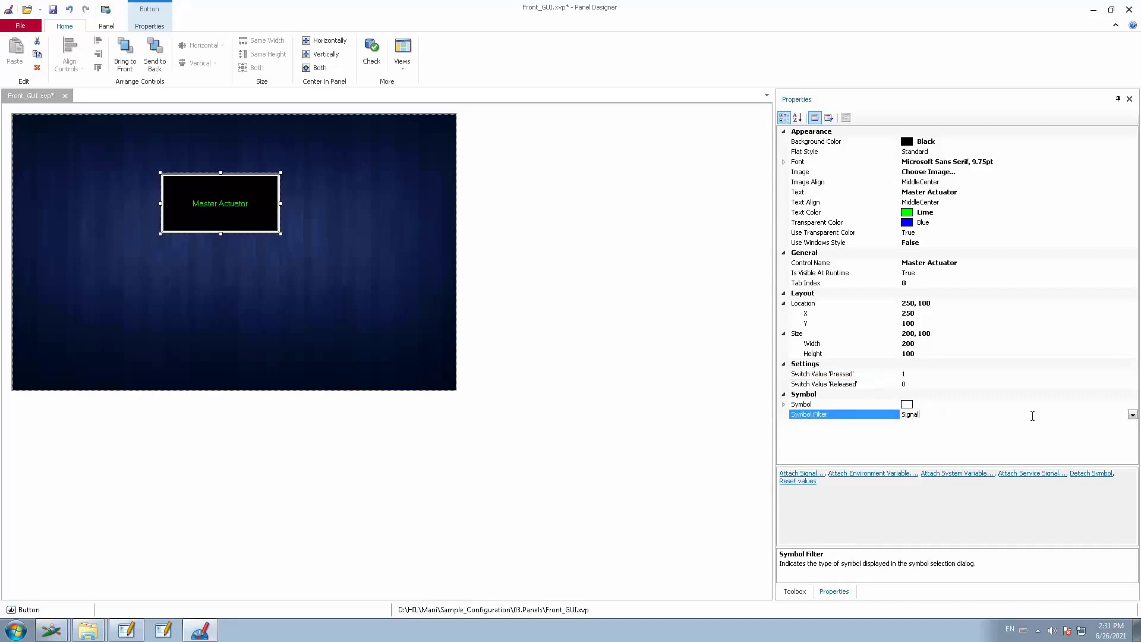
{"action": "left_click", "coordinate": [1132, 414]}
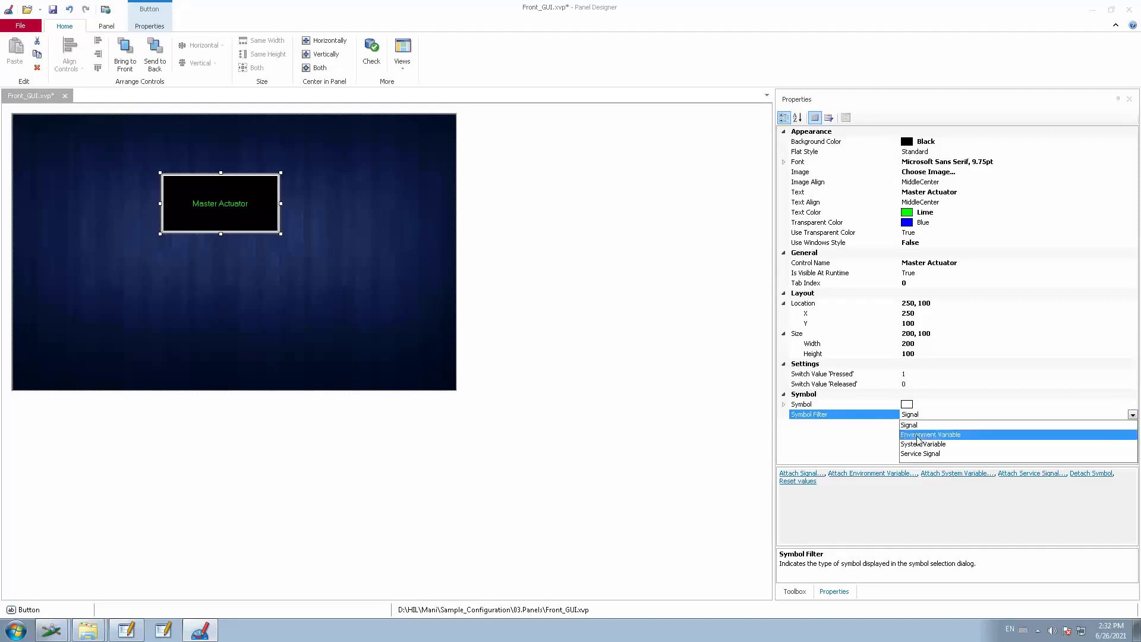
{"action": "left_click", "coordinate": [917, 437]}
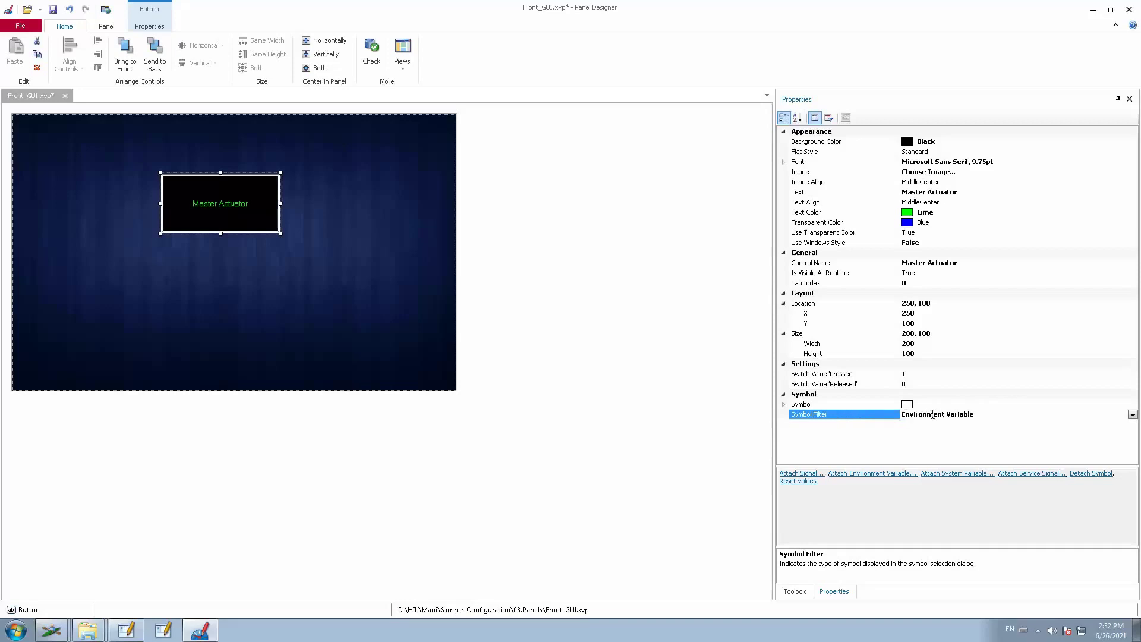
Link the Master Actuator button to the Button_Value environment variable from the first env database, searching the symbols for "Button"
{"action": "left_click", "coordinate": [942, 403]}
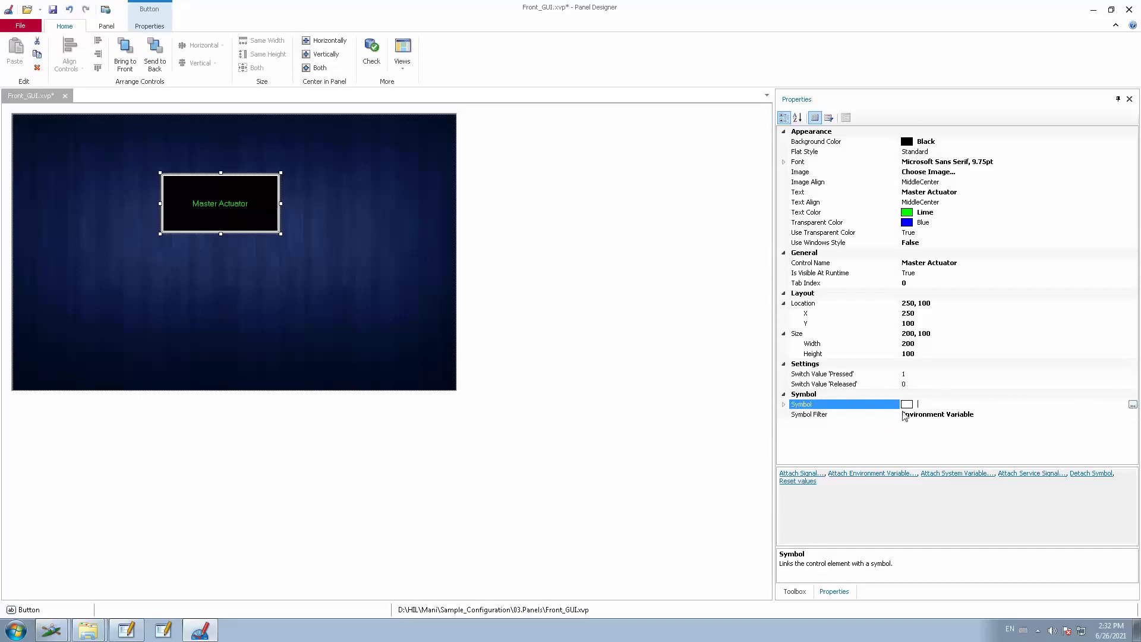
{"action": "left_click", "coordinate": [1133, 406]}
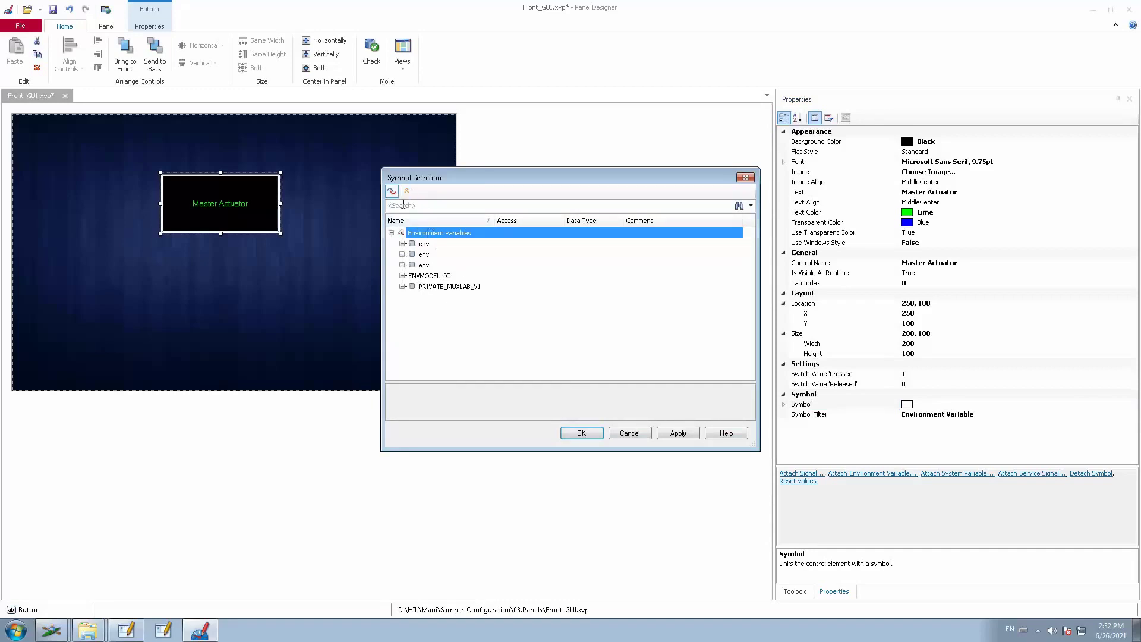
{"action": "left_click", "coordinate": [404, 205]}
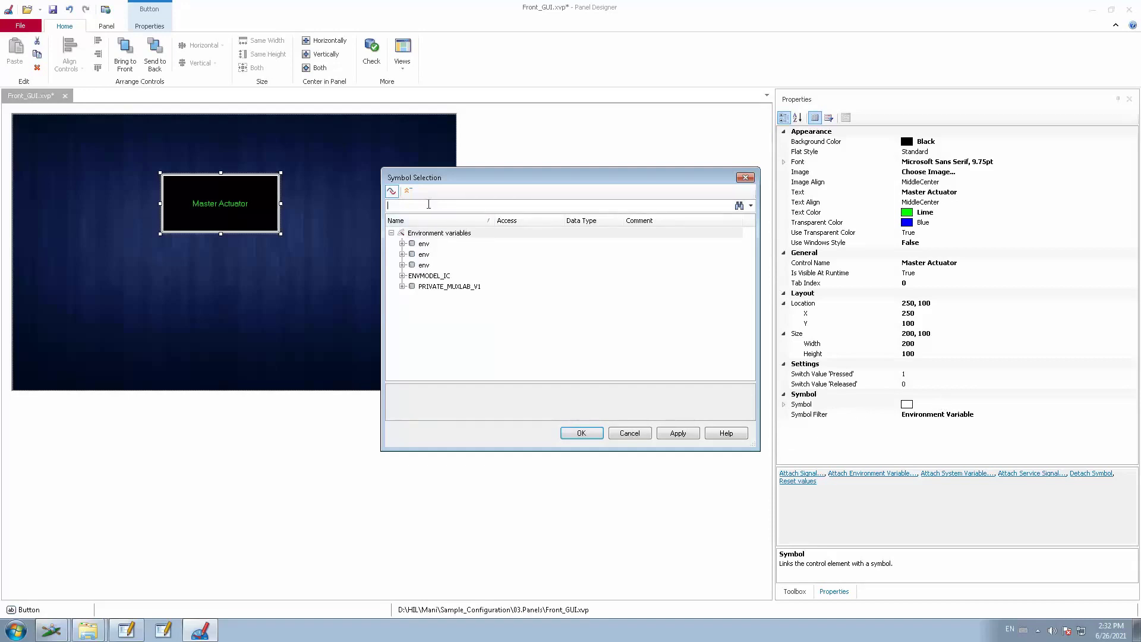
{"action": "type", "text": "Butt"}
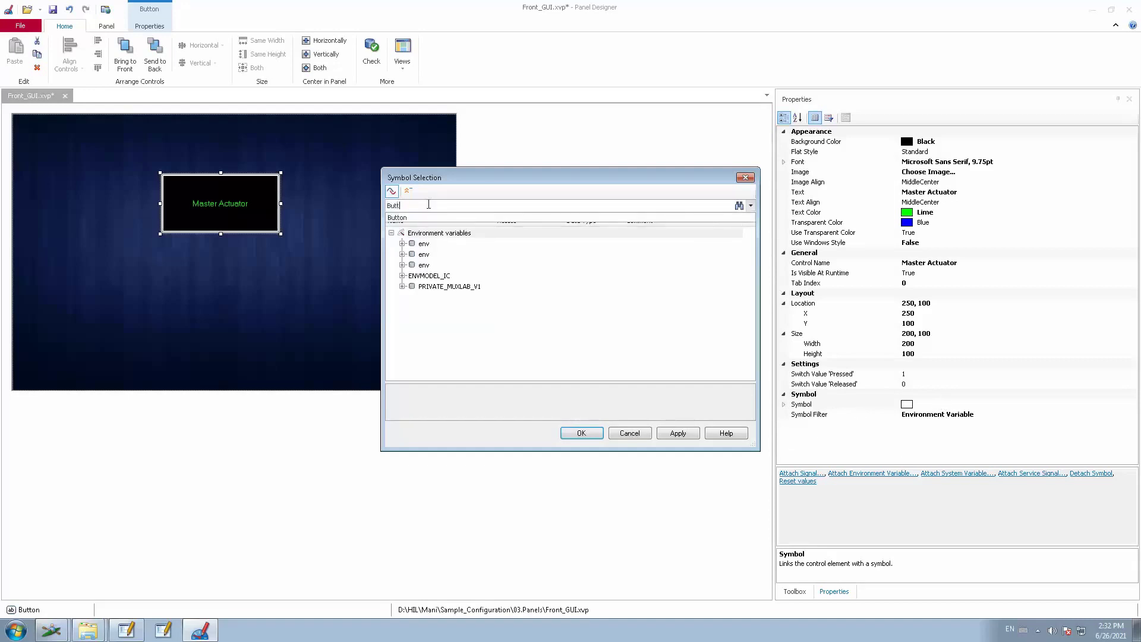
{"action": "type", "text": "on"}
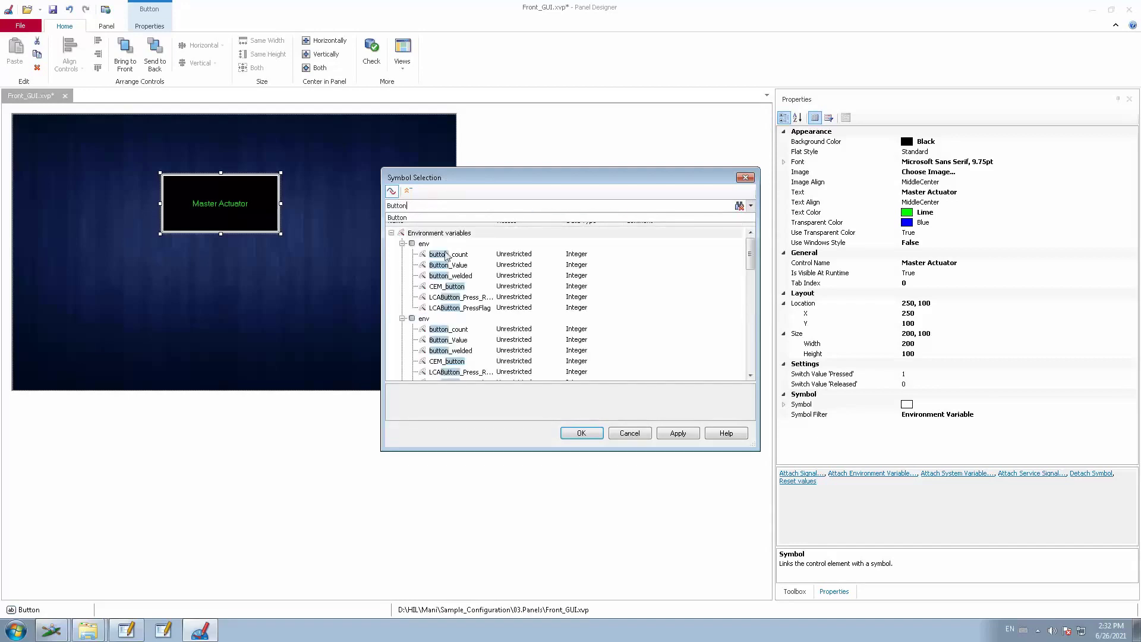
{"action": "left_click", "coordinate": [459, 266]}
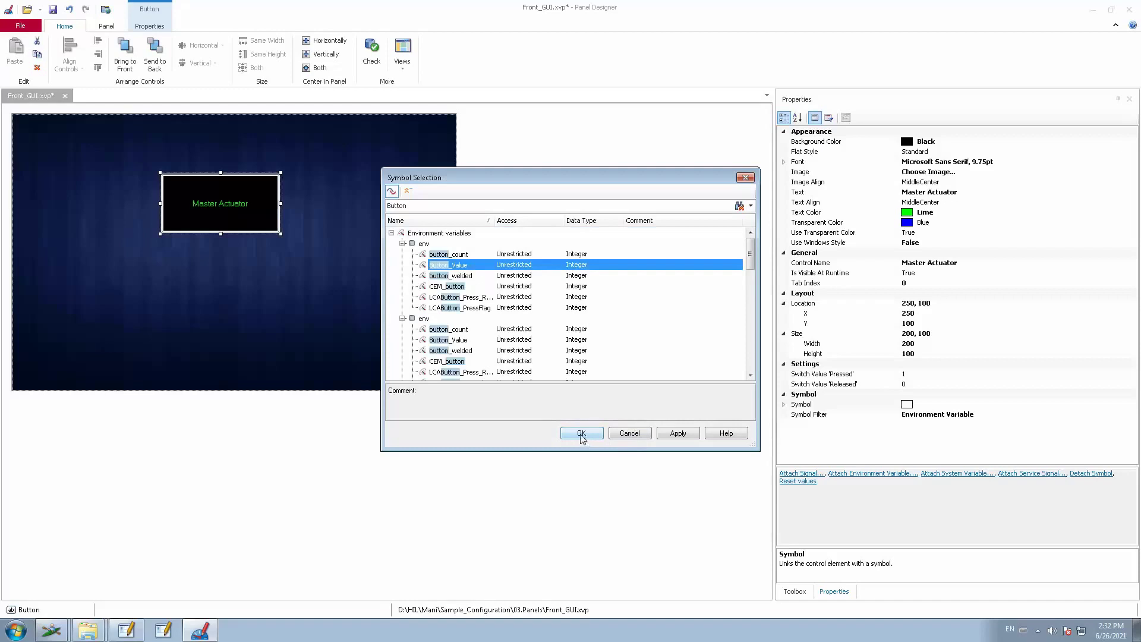
{"action": "left_click", "coordinate": [676, 434]}
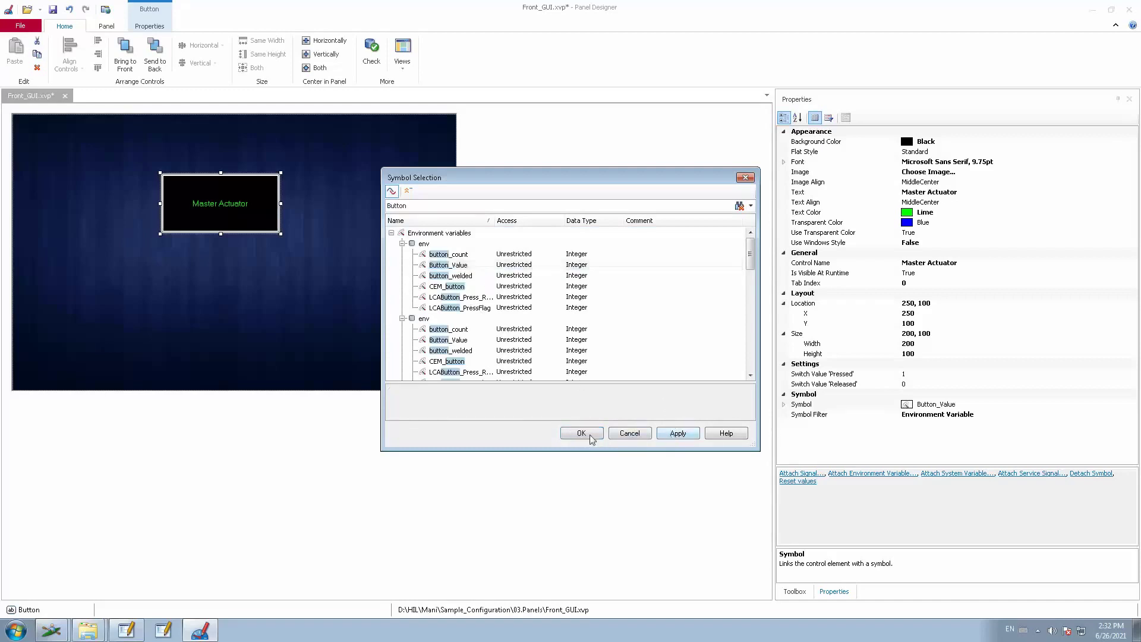
{"action": "left_click", "coordinate": [581, 433]}
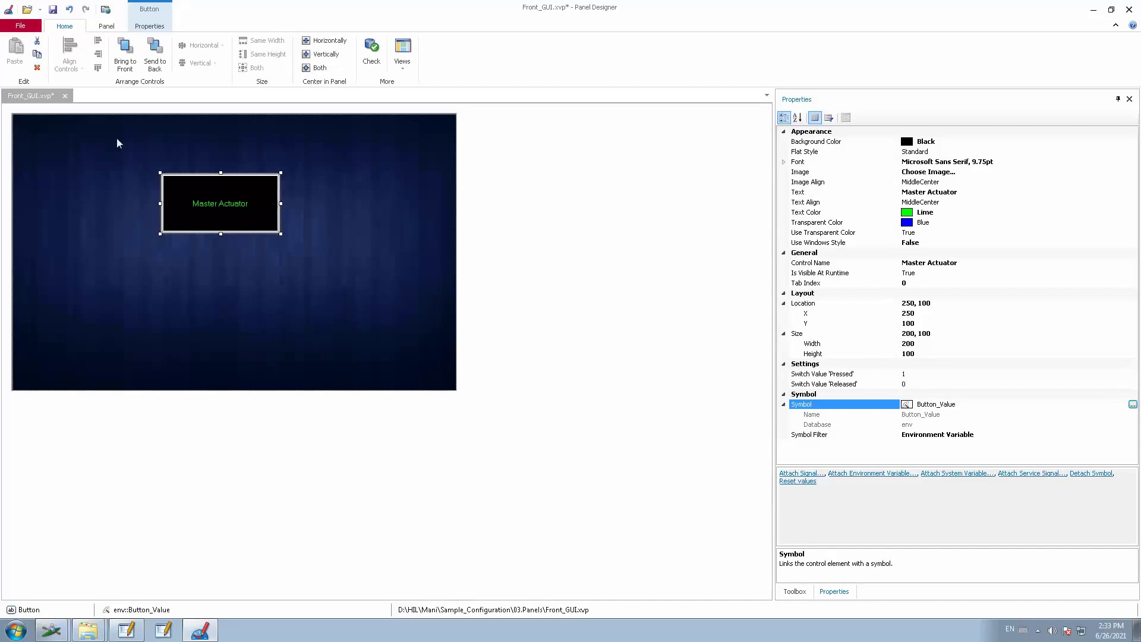
Save the Front_GUI panel and switch to the Sample_Configuration window in CANoe
{"action": "left_click", "coordinate": [52, 9]}
{"action": "left_click", "coordinate": [50, 633]}
{"action": "left_click", "coordinate": [113, 590]}
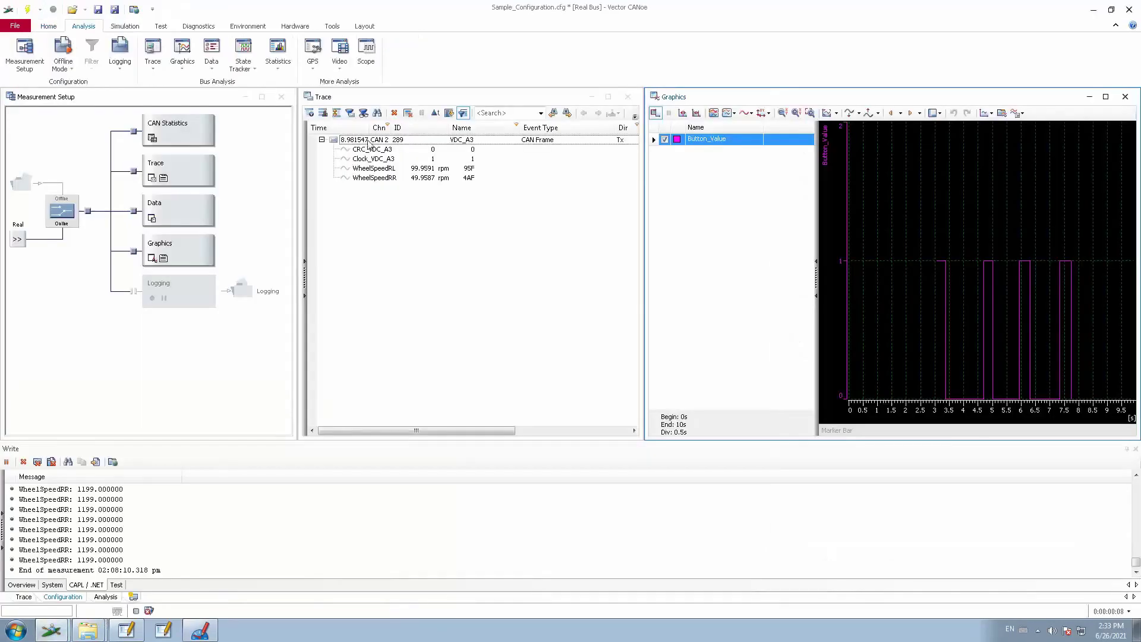
{"action": "right_click", "coordinate": [694, 179]}
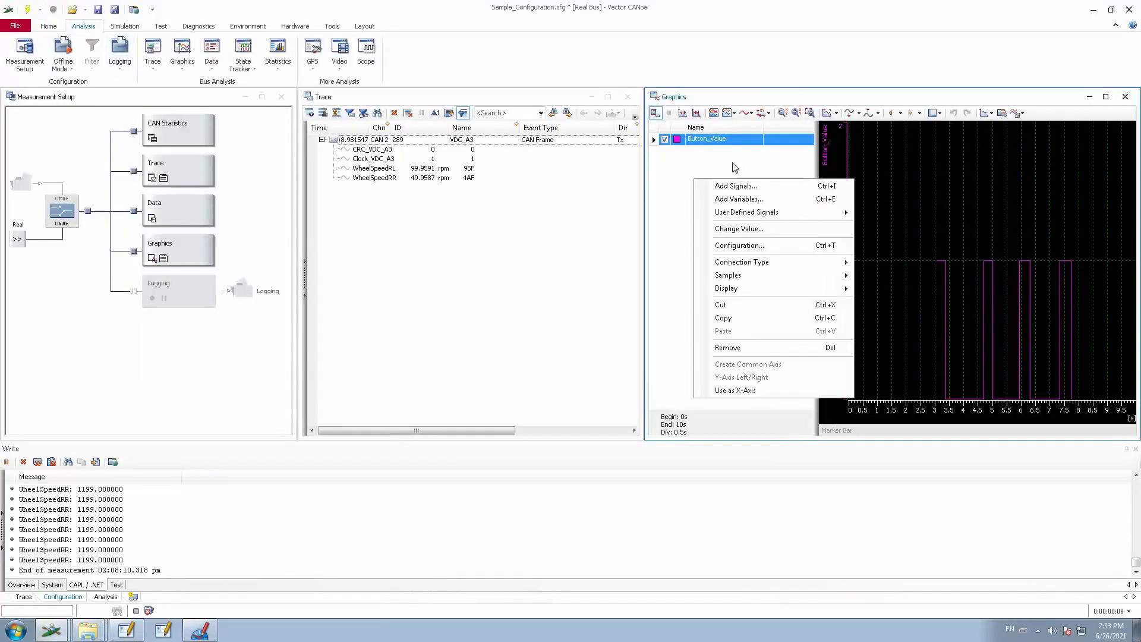
{"action": "left_click", "coordinate": [685, 169]}
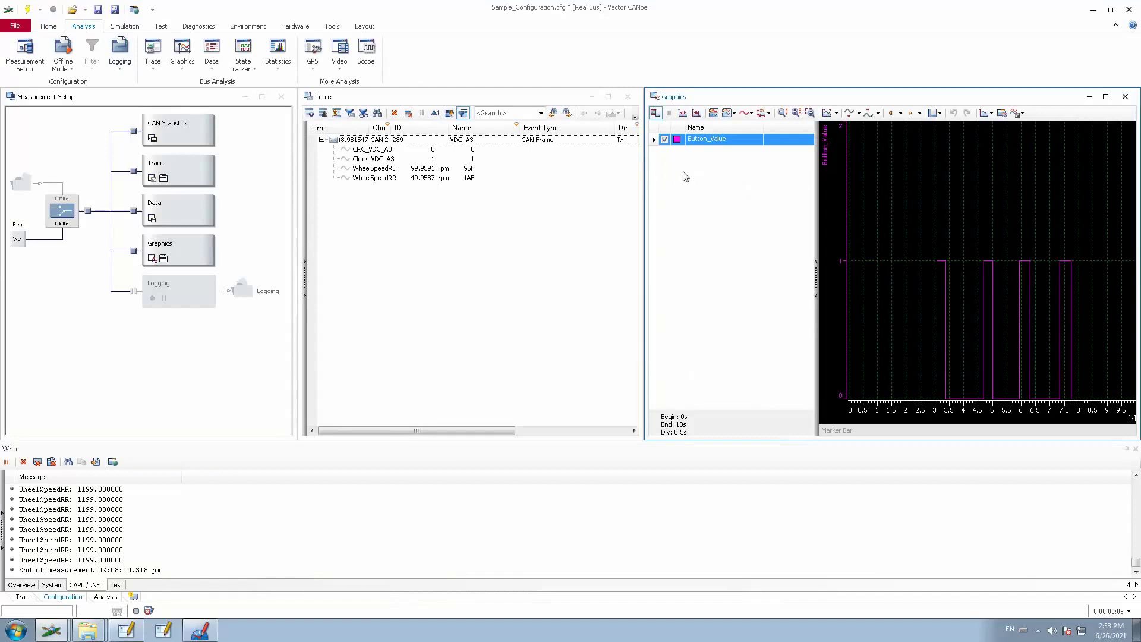
{"action": "right_click", "coordinate": [684, 172]}
{"action": "left_click", "coordinate": [675, 170]}
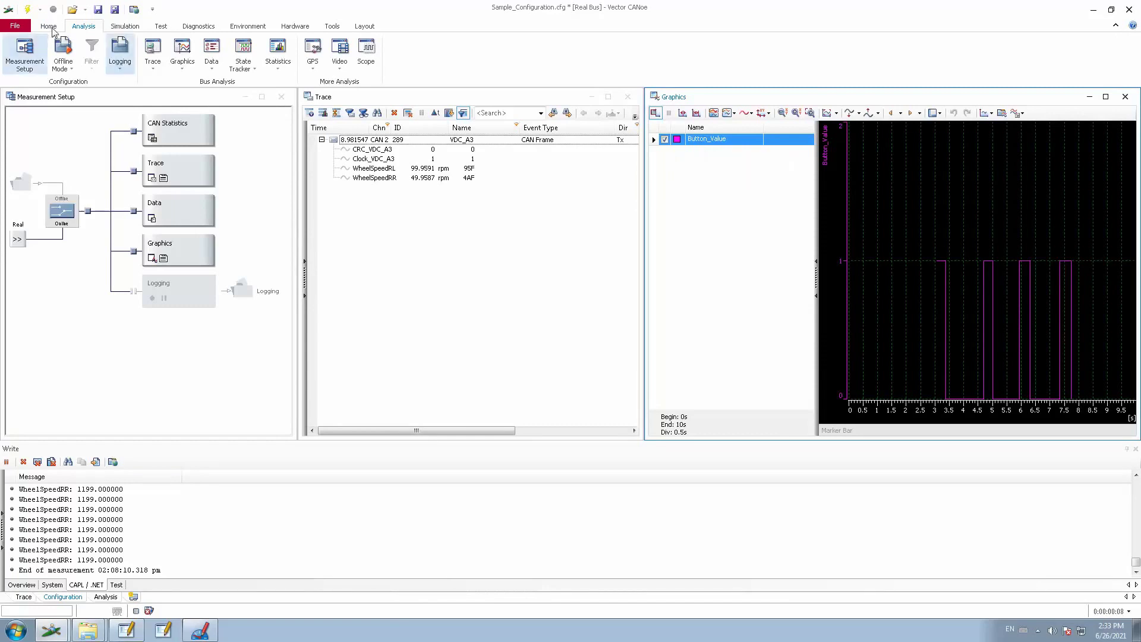
Start the measurement and bring up the Front_GUI panel, placing it clear of the Graphics window
{"action": "key", "text": "F9"}
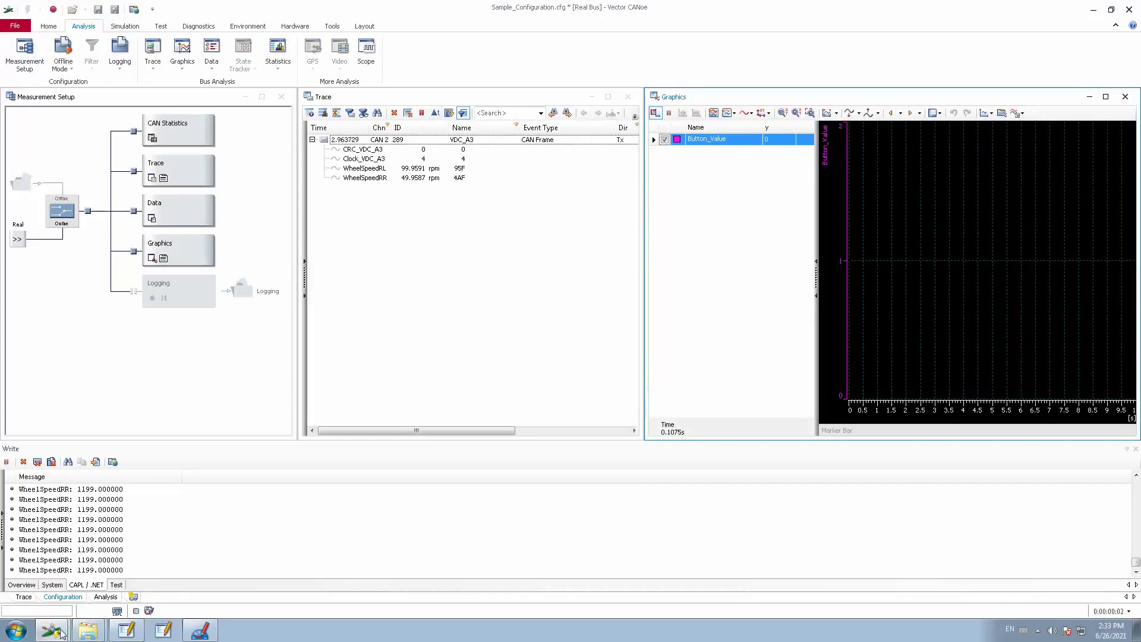
{"action": "mouse_move", "coordinate": [63, 633]}
{"action": "left_click", "coordinate": [59, 606]}
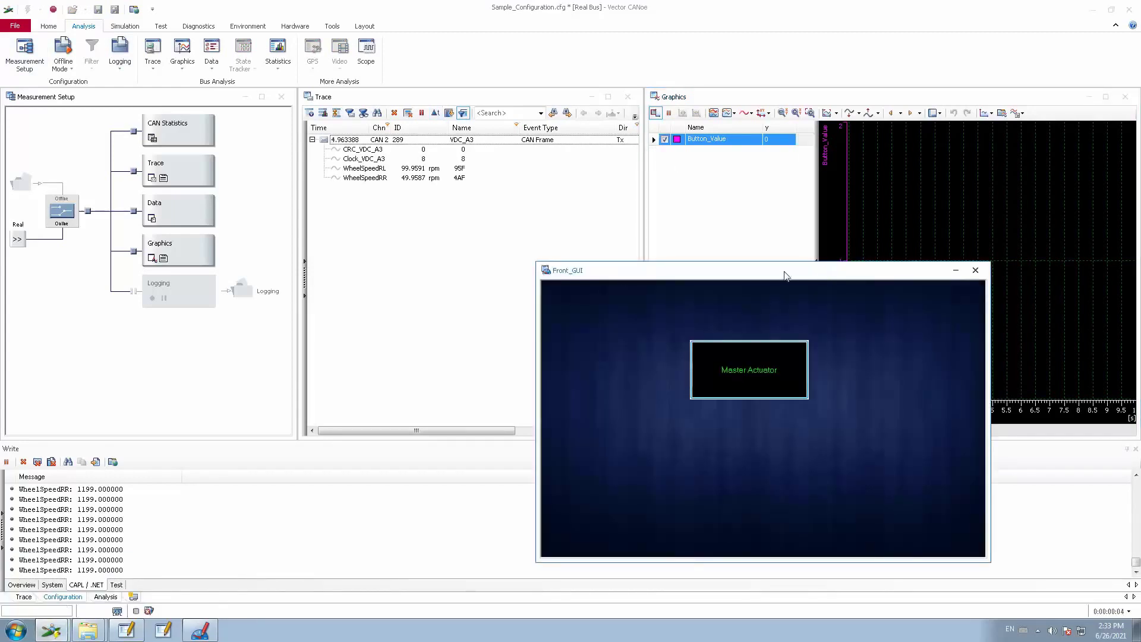
{"action": "left_click_drag", "start_coordinate": [784, 271], "coordinate": [271, 254]}
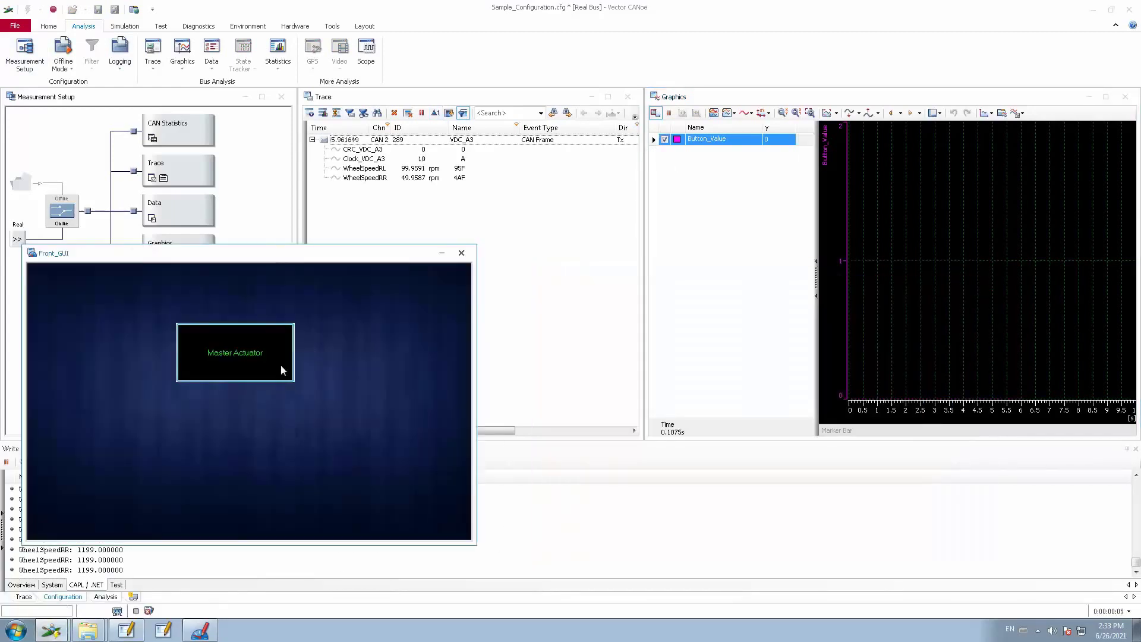
Operate the Master Actuator button three times to check the Button_Value curve, including a longer hold, and stop the measurement
{"action": "left_click", "coordinate": [231, 352]}
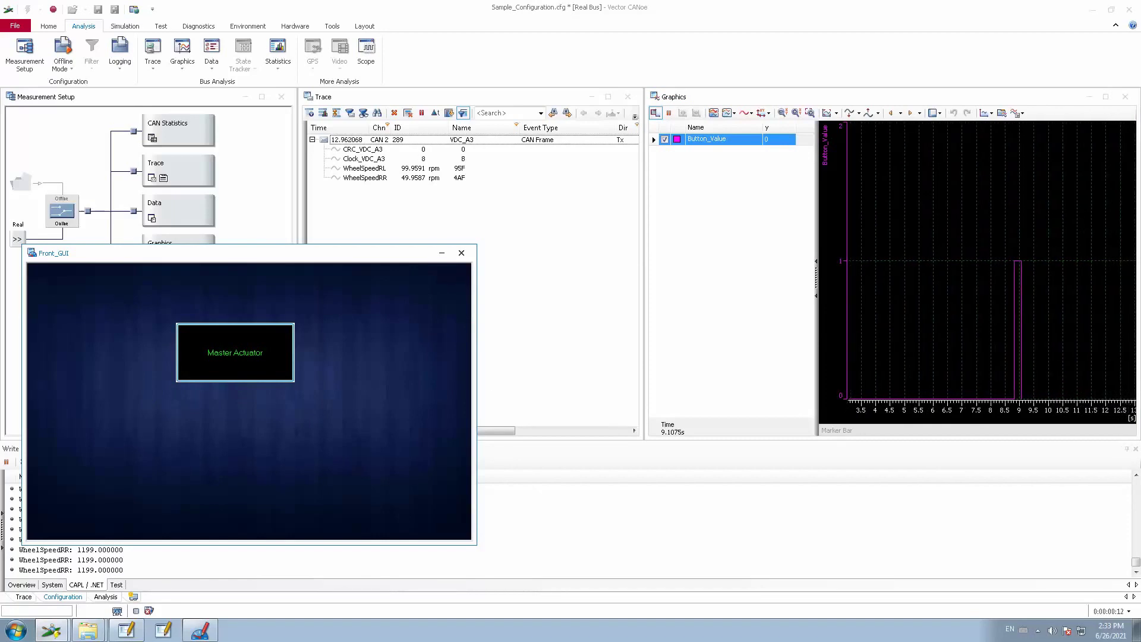
{"action": "left_click", "coordinate": [244, 357]}
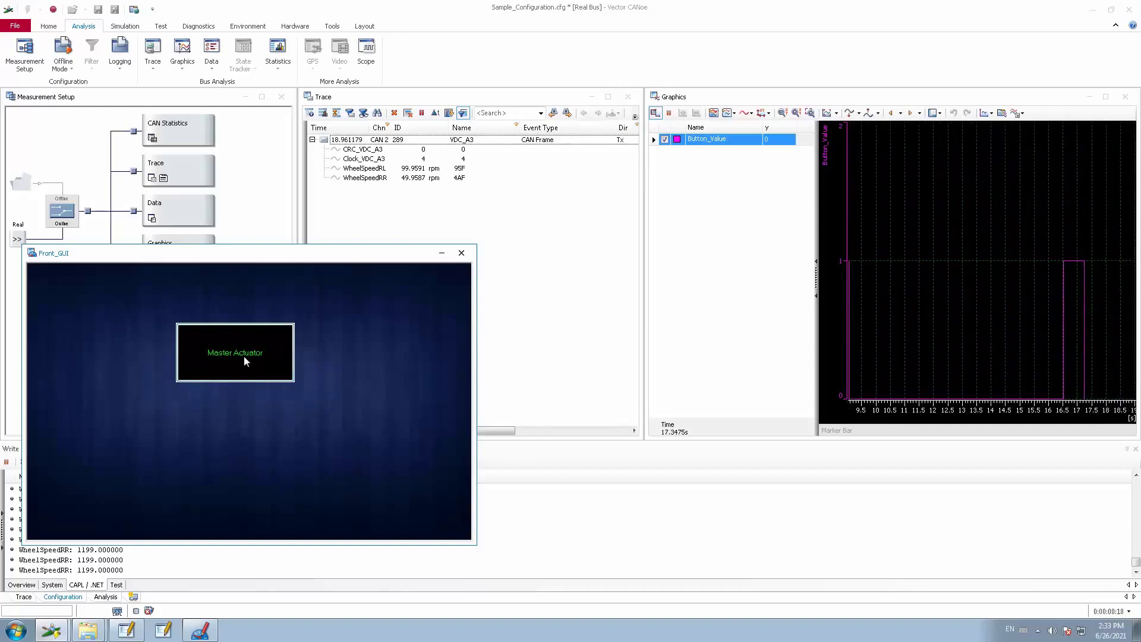
{"action": "left_click", "coordinate": [243, 355]}
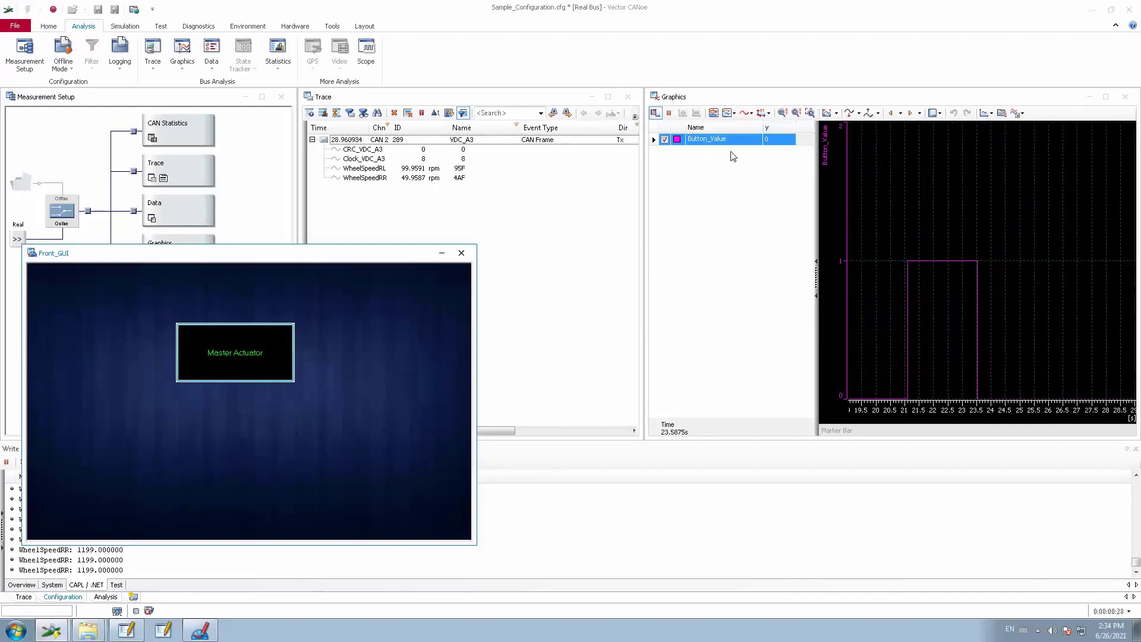
{"action": "left_click", "coordinate": [53, 10]}
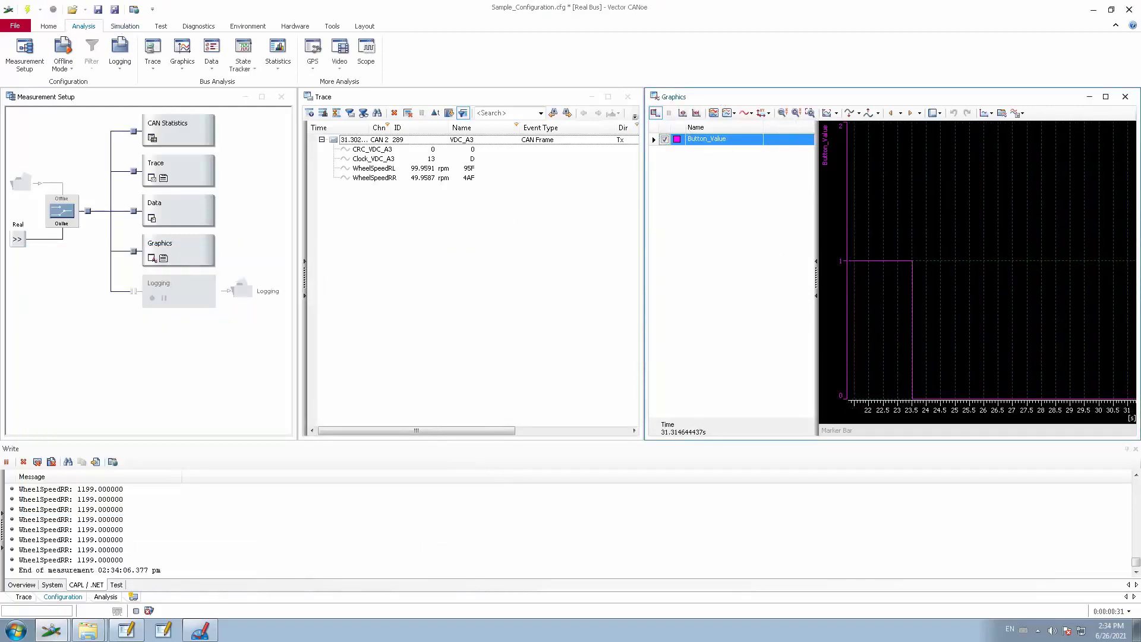
Back in Panel Designer, set the Master Actuator's switch values to 10 when pressed and 5 when released, and save the panel
{"action": "left_click", "coordinate": [197, 630]}
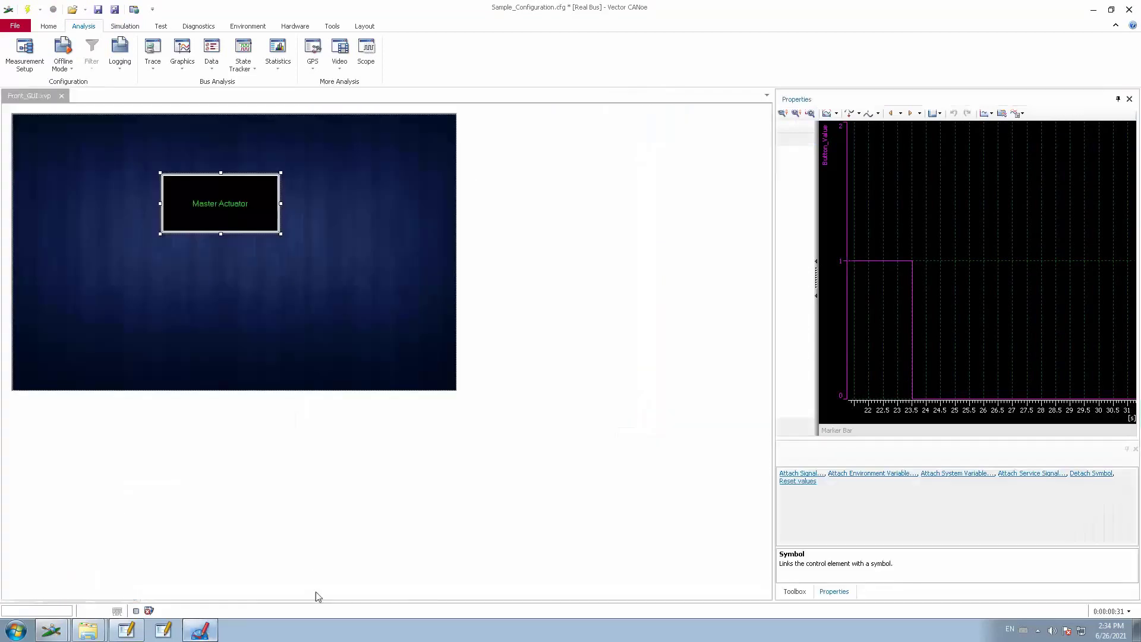
{"action": "left_click", "coordinate": [920, 376]}
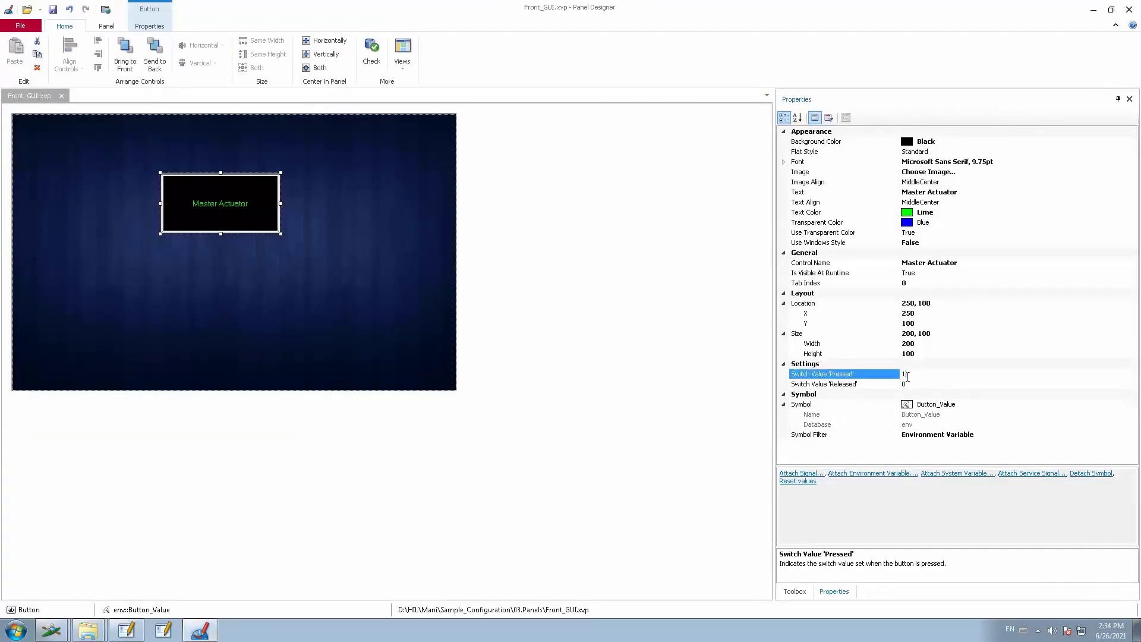
{"action": "type", "text": "10"}
{"action": "key", "text": "Return"}
{"action": "left_click", "coordinate": [915, 383]}
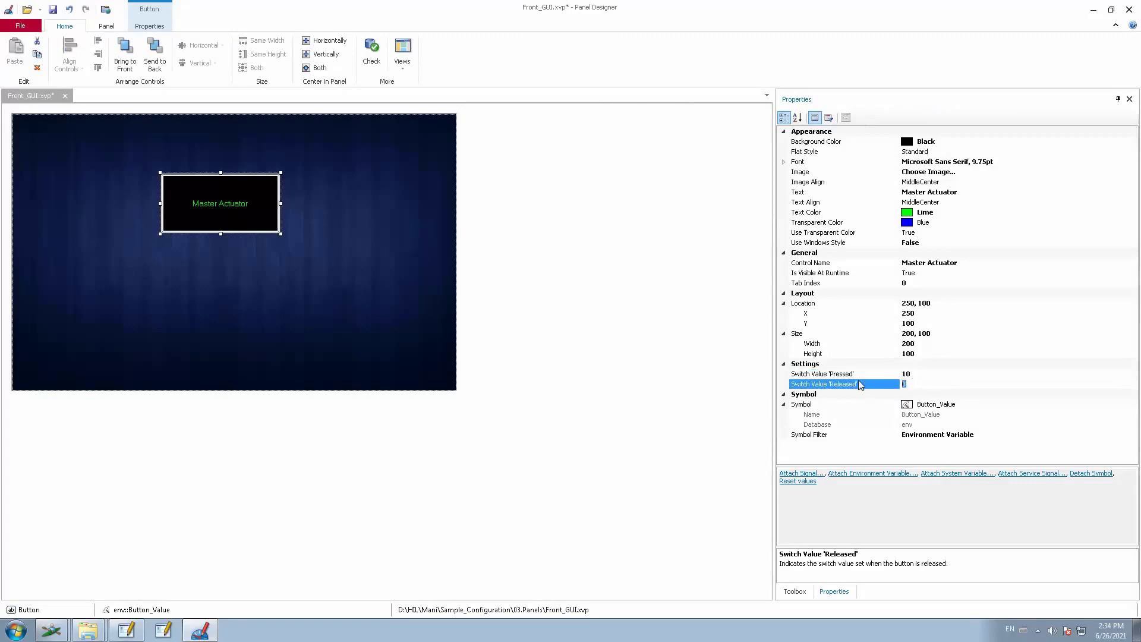
{"action": "type", "text": "5"}
{"action": "key", "text": "Return"}
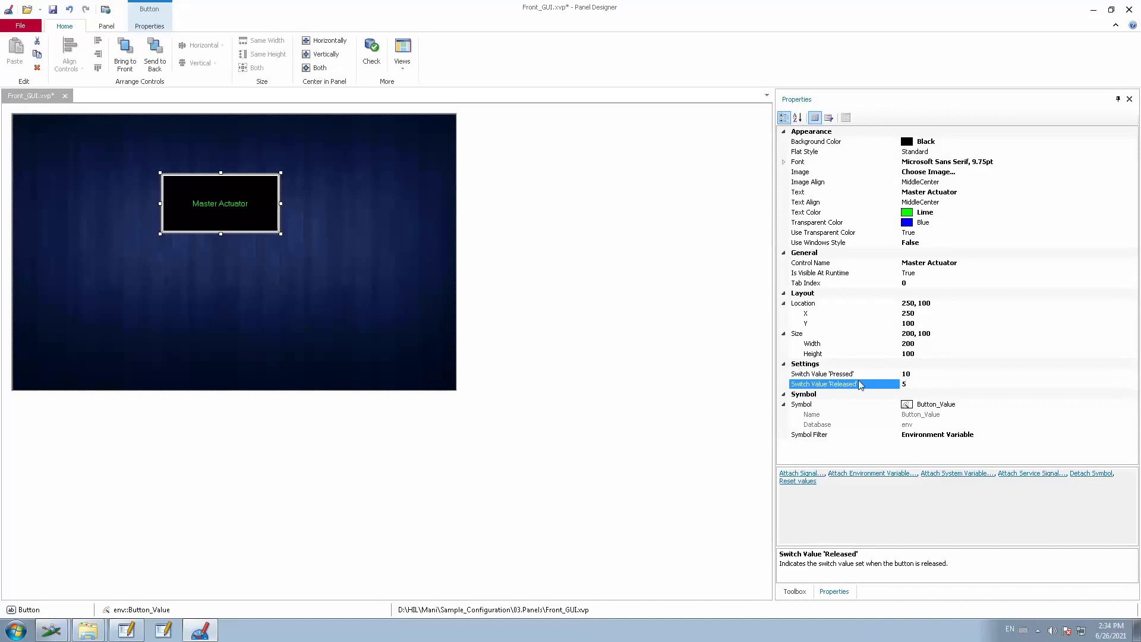
{"action": "left_click", "coordinate": [53, 11]}
Switch to CANoe, restart the measurement and operate the Master Actuator button on the Front_GUI panel
{"action": "mouse_move", "coordinate": [60, 631]}
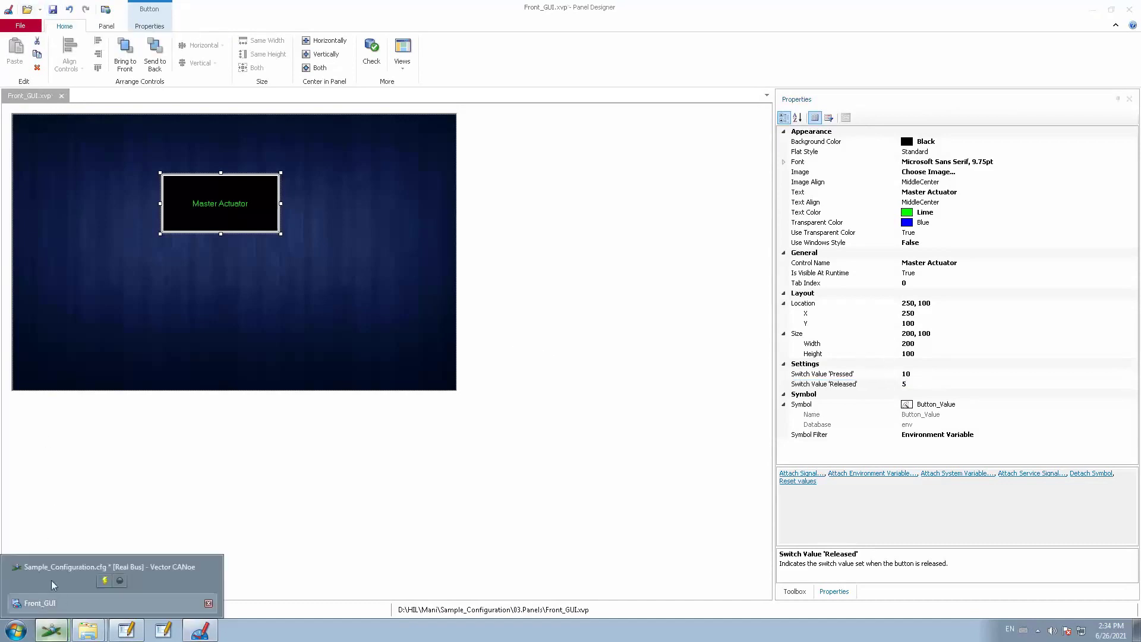
{"action": "left_click", "coordinate": [50, 572]}
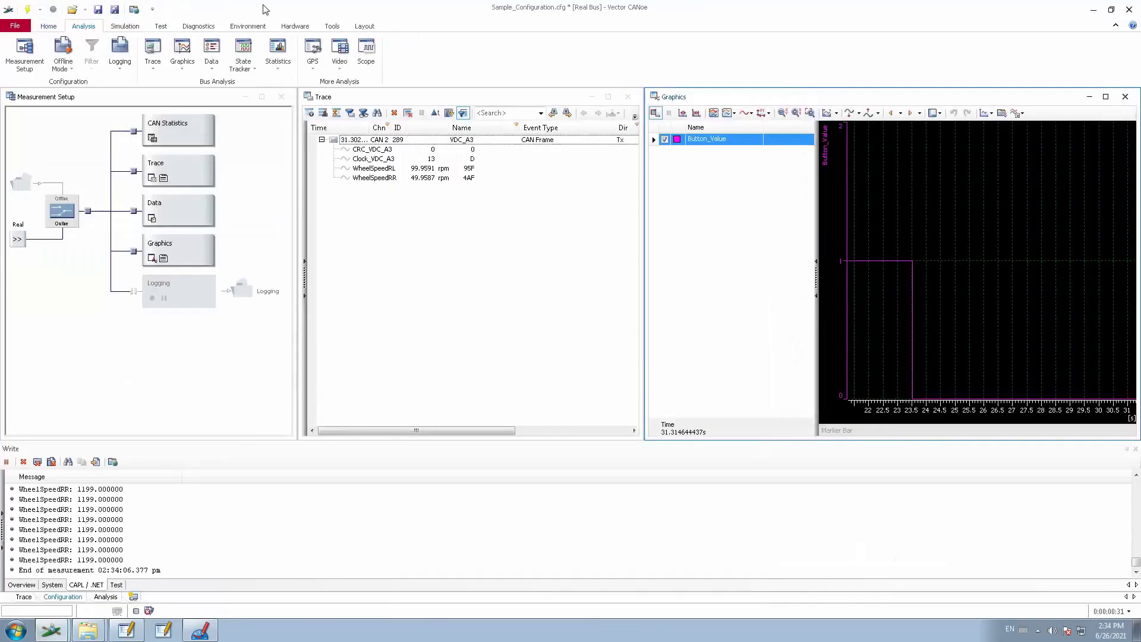
{"action": "left_click", "coordinate": [27, 9]}
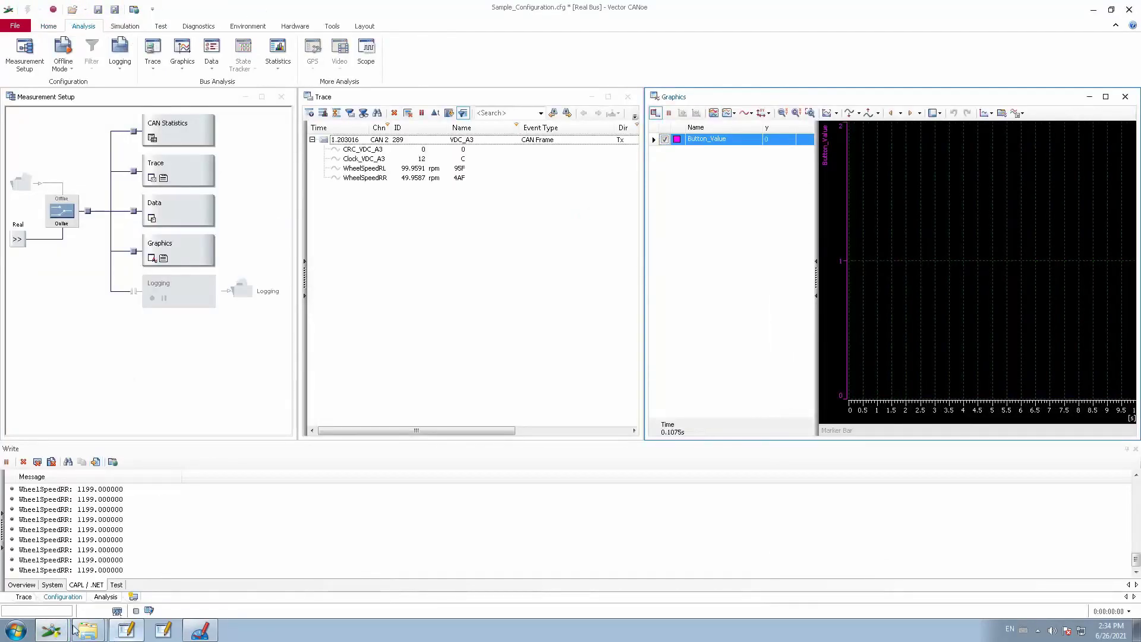
{"action": "mouse_move", "coordinate": [51, 630]}
{"action": "left_click", "coordinate": [107, 603]}
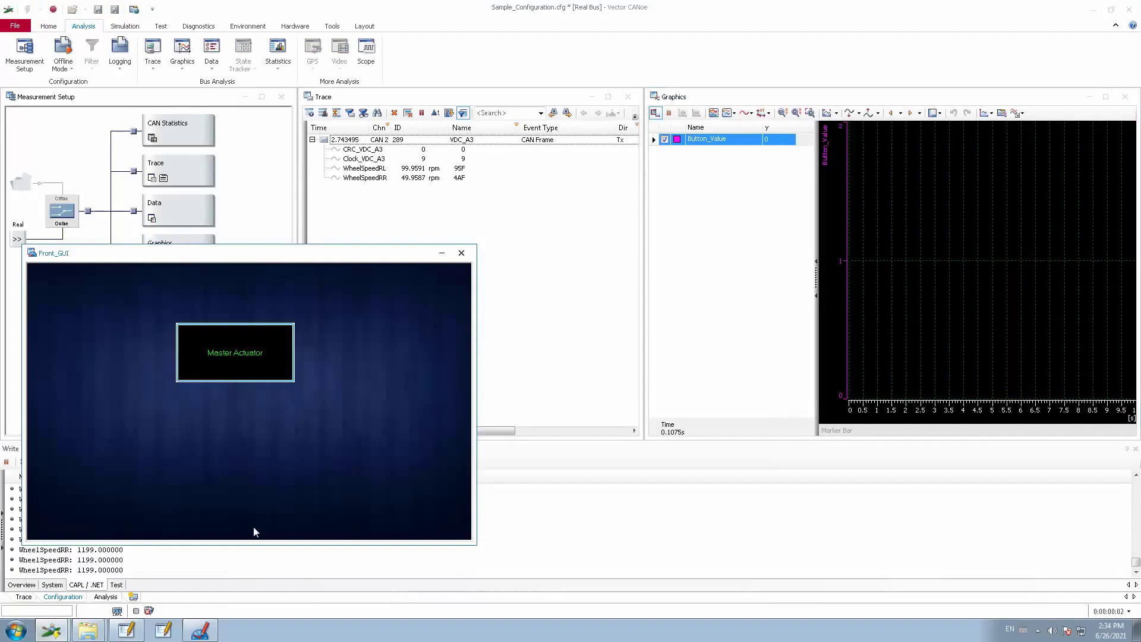
{"action": "left_click", "coordinate": [265, 353]}
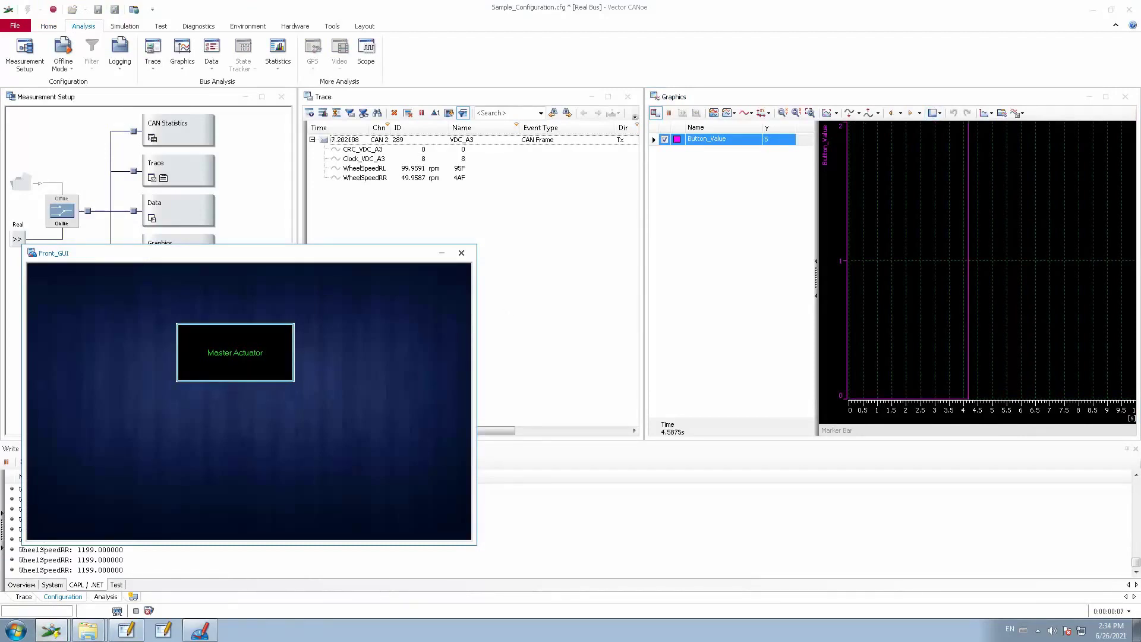
Set the maximum of the Button_Value axis scaling to 20 in the Graphics window's configuration
{"action": "double_click", "coordinate": [712, 180]}
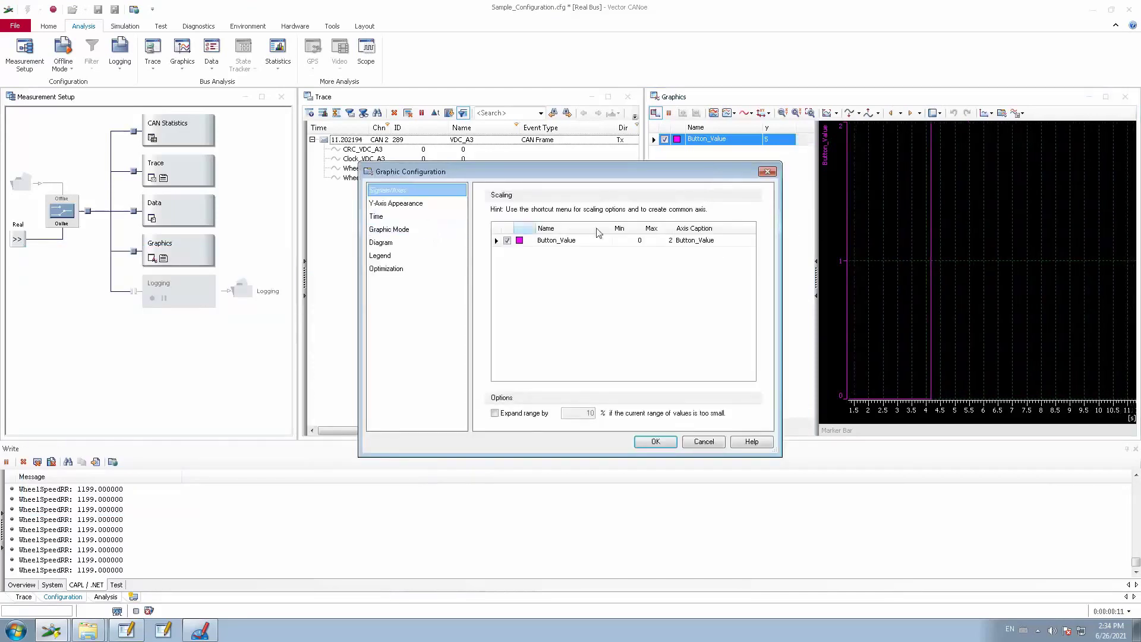
{"action": "left_click", "coordinate": [659, 240]}
{"action": "left_click", "coordinate": [668, 241]}
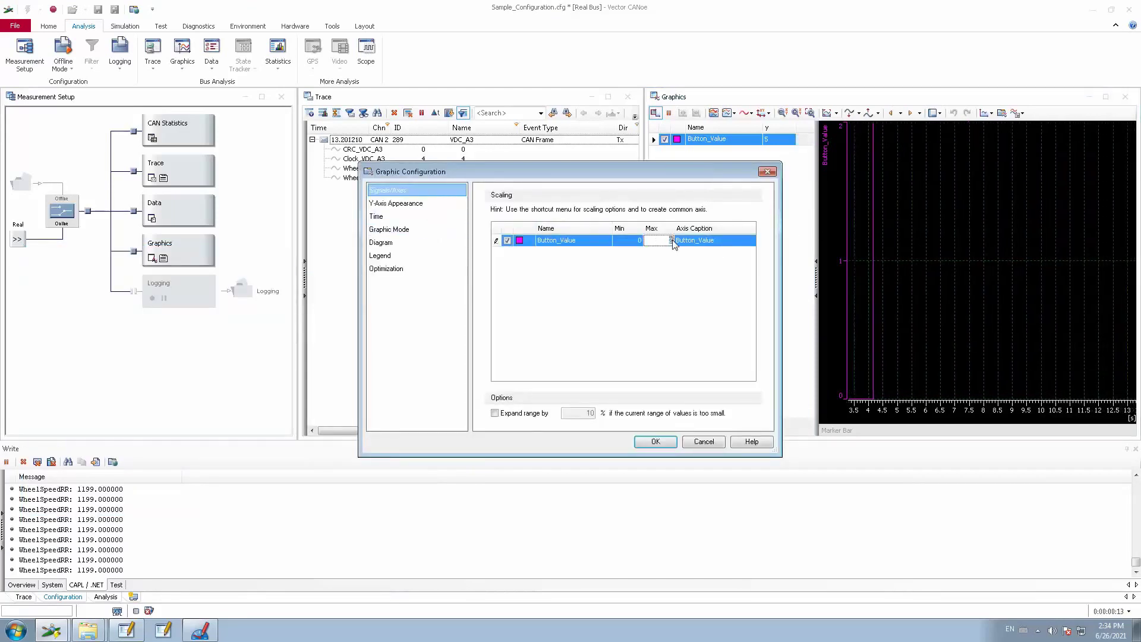
{"action": "type", "text": "10"}
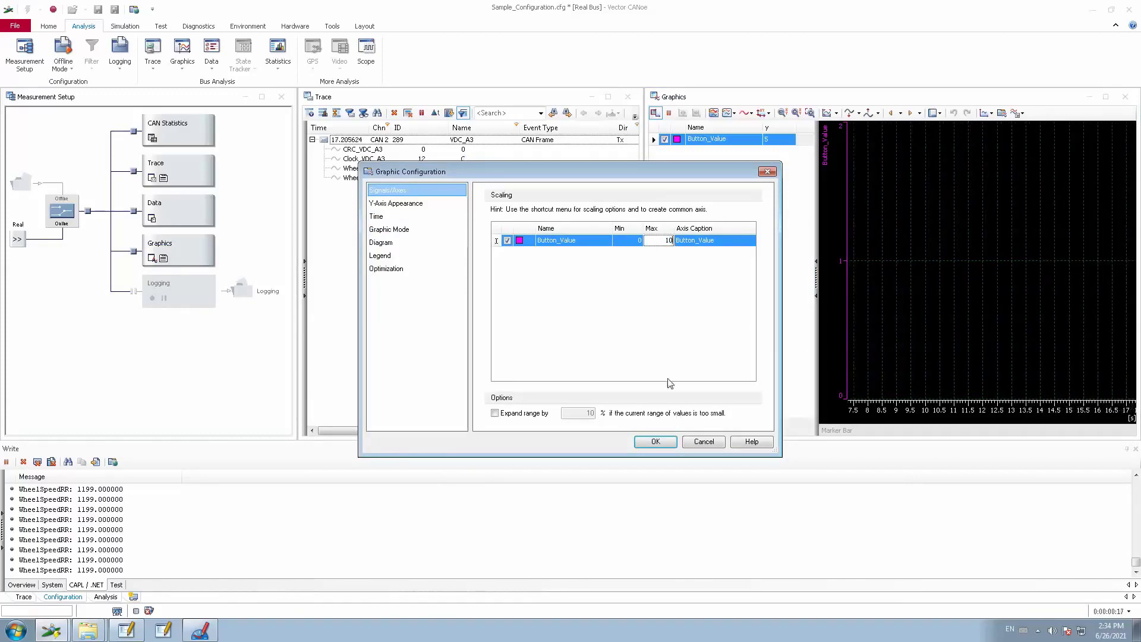
{"action": "double_click", "coordinate": [668, 239]}
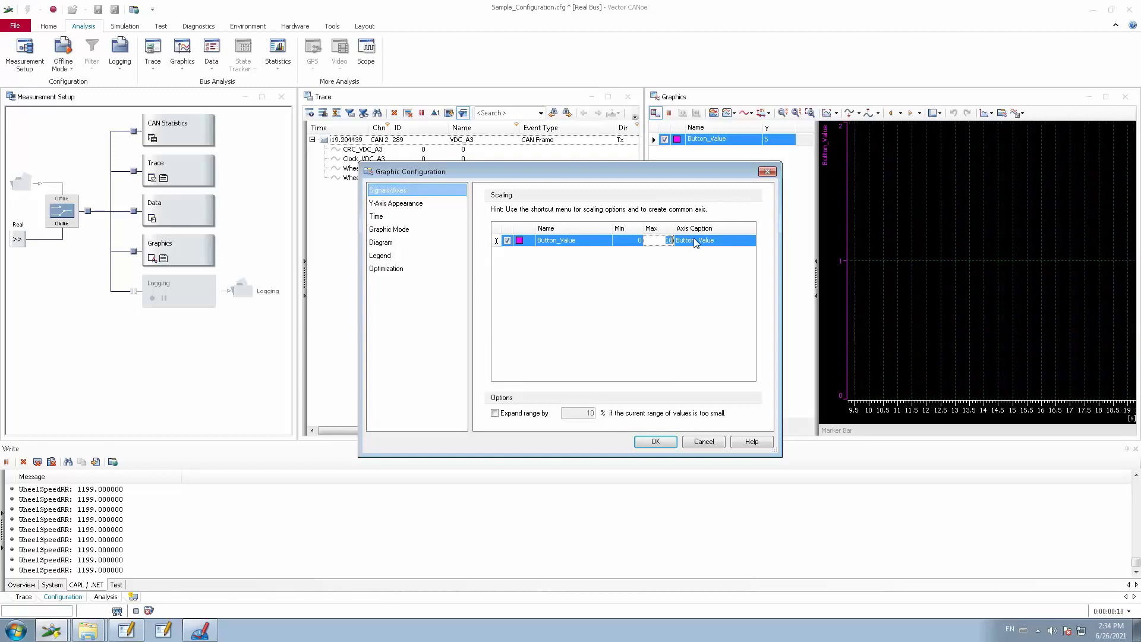
{"action": "type", "text": "20"}
{"action": "left_click", "coordinate": [655, 441]}
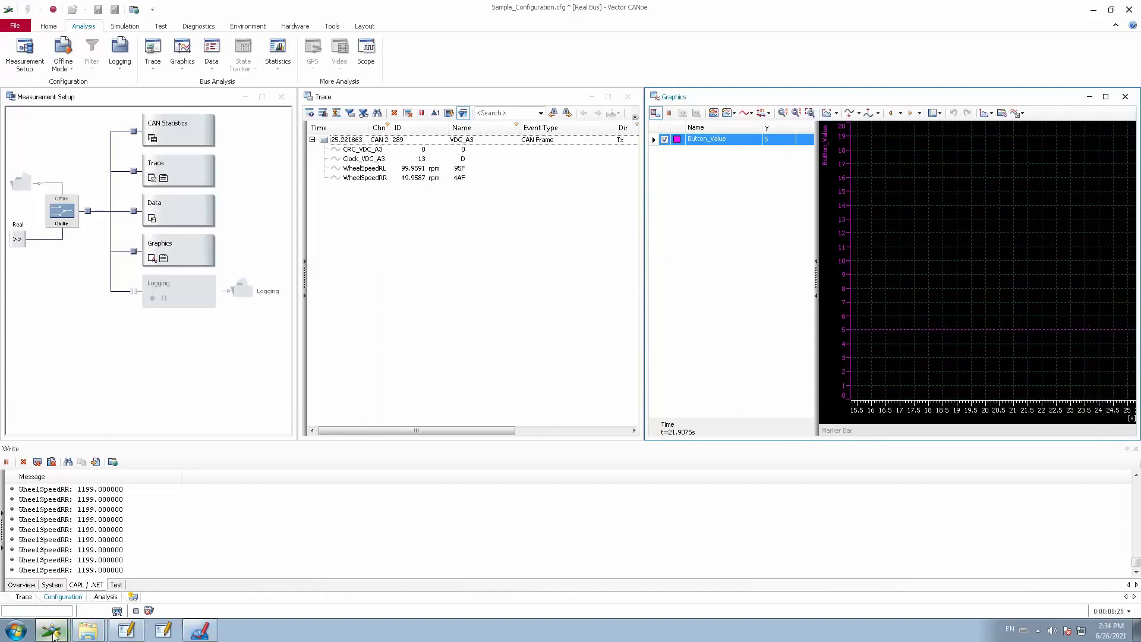
Bring the Front_GUI panel back up and operate the Master Actuator button to check the rescaled Button_Value curve
{"action": "mouse_move", "coordinate": [52, 630]}
{"action": "left_click", "coordinate": [51, 605]}
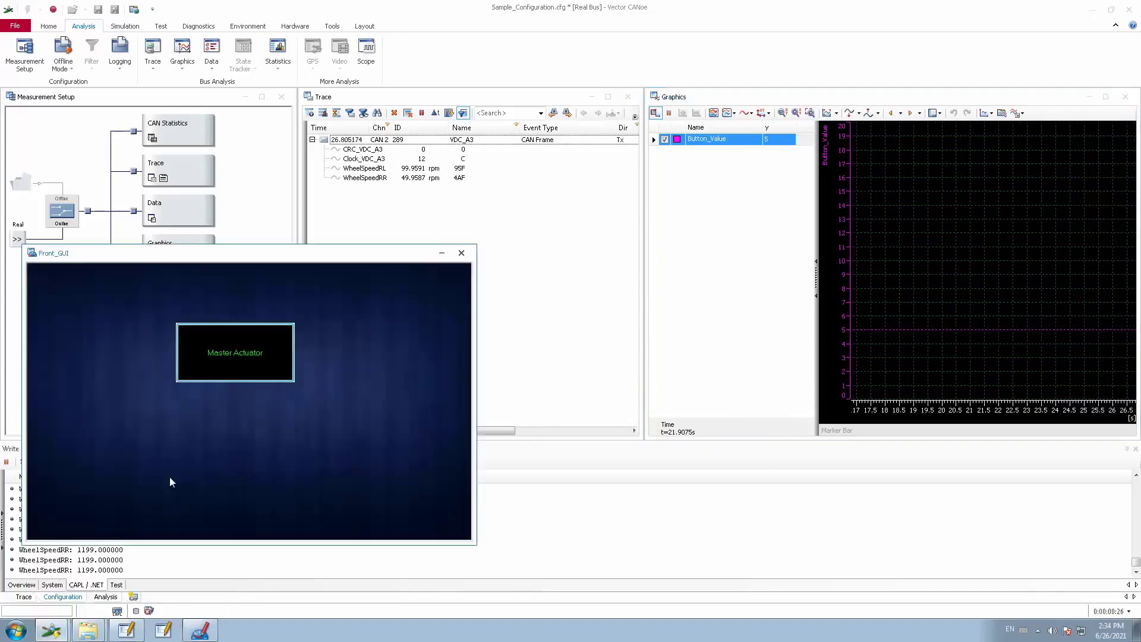
{"action": "left_click", "coordinate": [248, 355]}
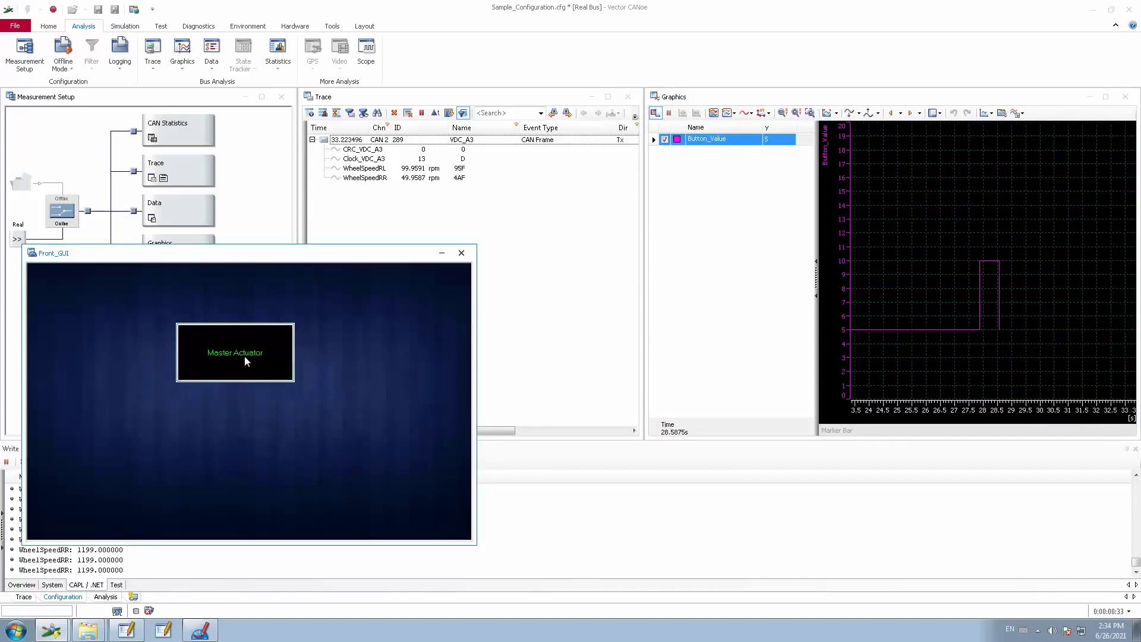
Operate the Master Actuator button on the Front_GUI panel once more during the running measurement
{"action": "left_click", "coordinate": [245, 356]}
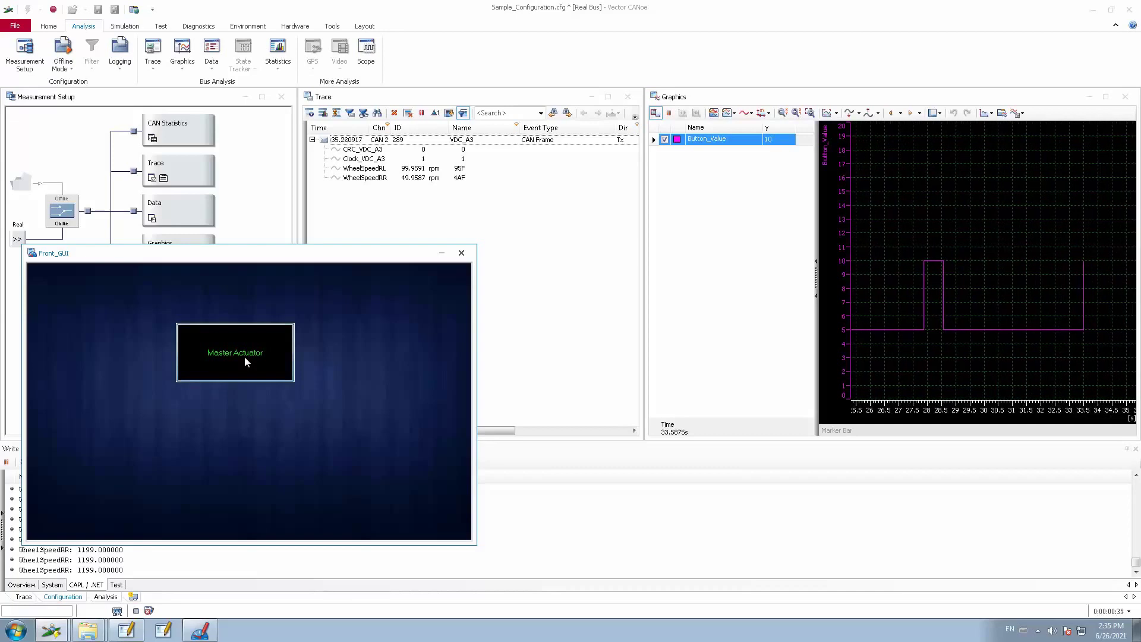
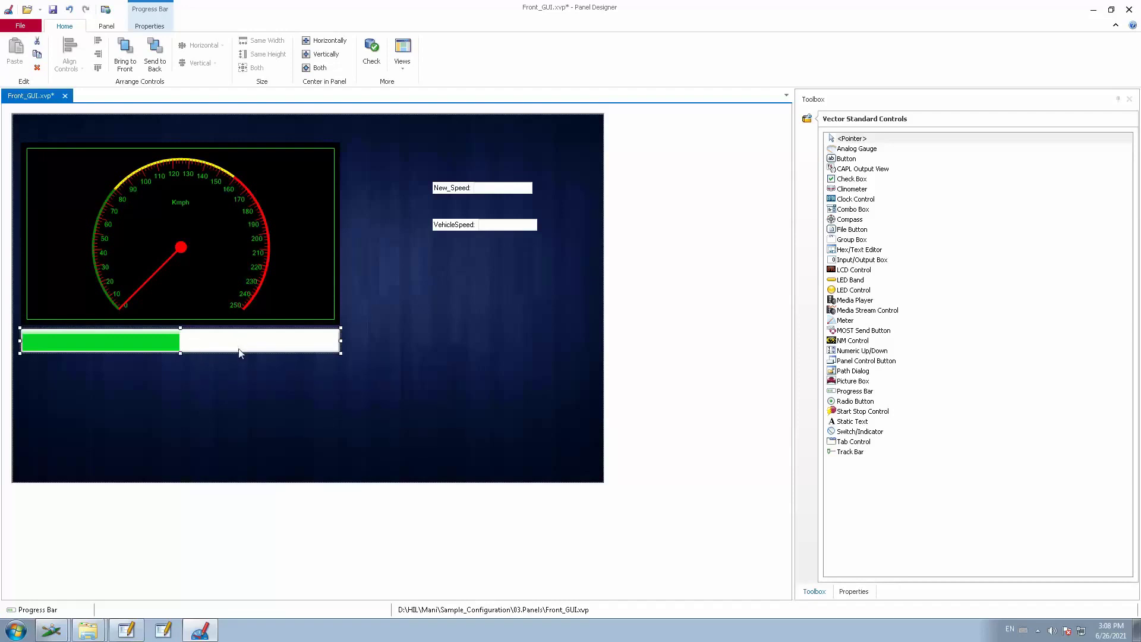
In Panel Designer, replace the progress bar below the speed gauge with a new one spanning the gauge's width, about 527 × 35 pixels
{"action": "key", "text": "Delete"}
{"action": "left_click", "coordinate": [812, 592]}
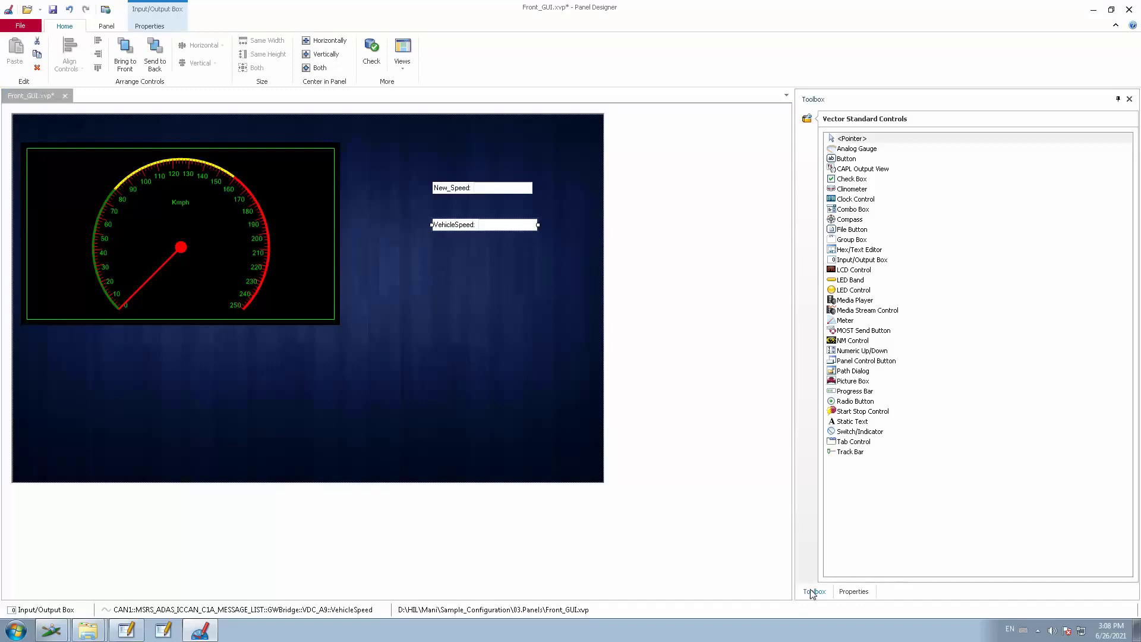
{"action": "left_click", "coordinate": [854, 391]}
{"action": "left_click", "coordinate": [437, 224]}
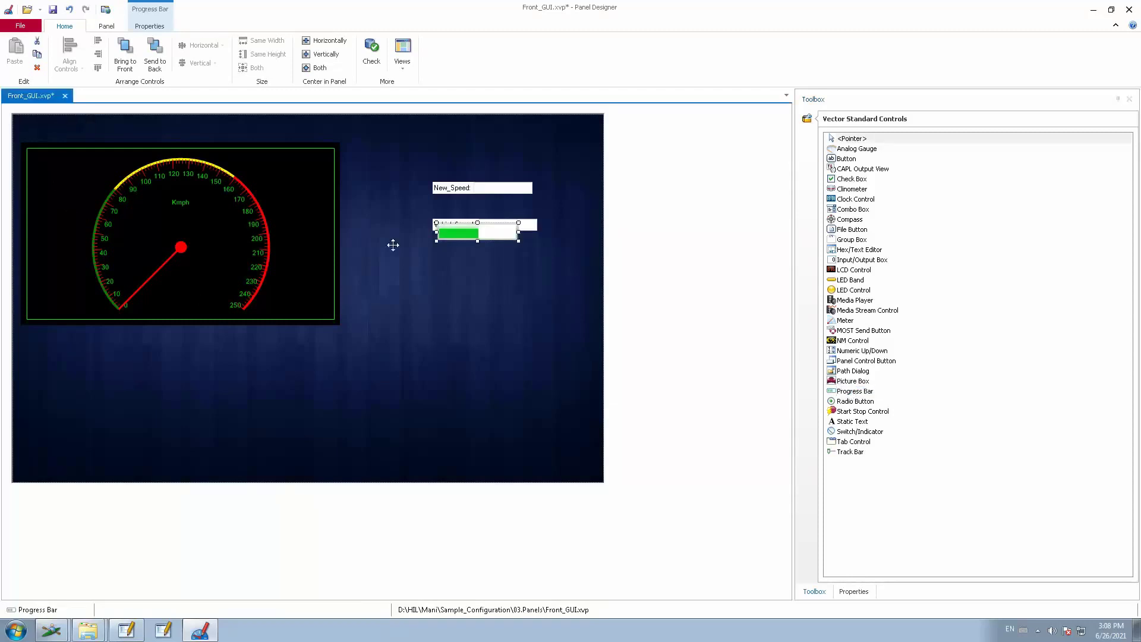
{"action": "left_click_drag", "start_coordinate": [460, 233], "coordinate": [55, 344]}
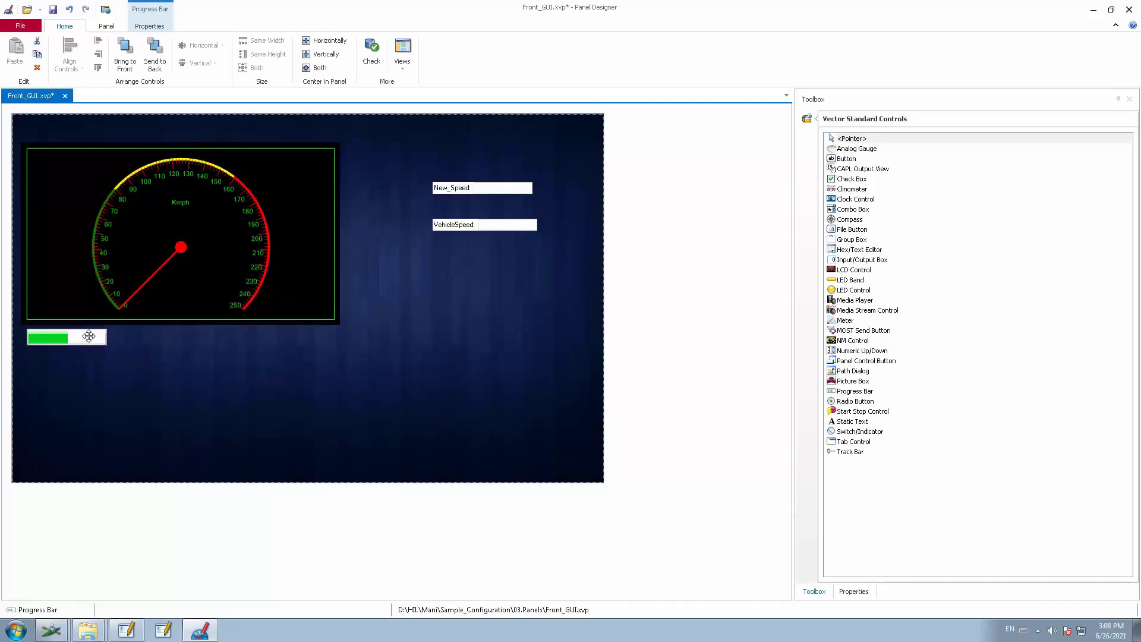
{"action": "left_click_drag", "start_coordinate": [109, 339], "coordinate": [342, 333]}
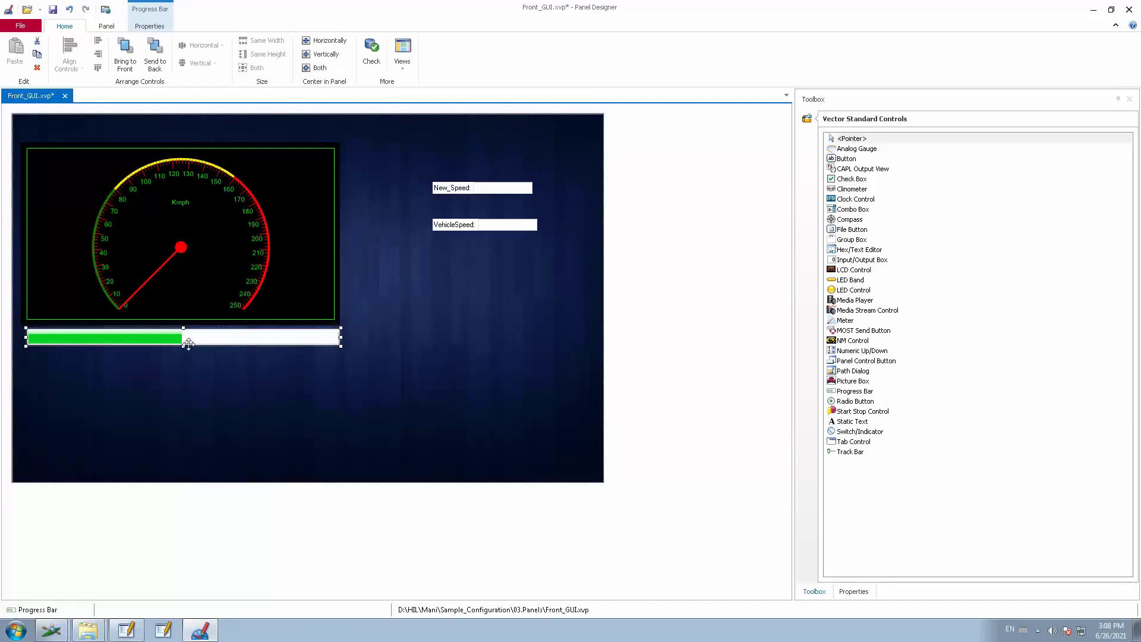
{"action": "left_click_drag", "start_coordinate": [184, 345], "coordinate": [185, 350]}
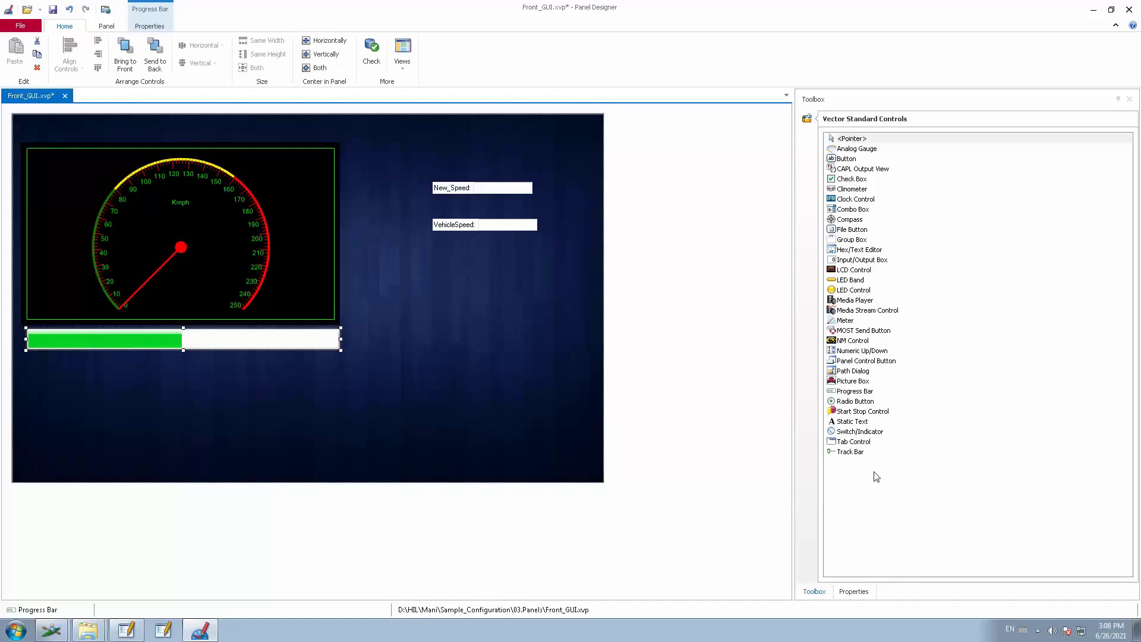
Link the new progress bar to the VehicleSpeed signal of the VDC_A9 message, finding it by searching the symbol selection
{"action": "left_click", "coordinate": [853, 591]}
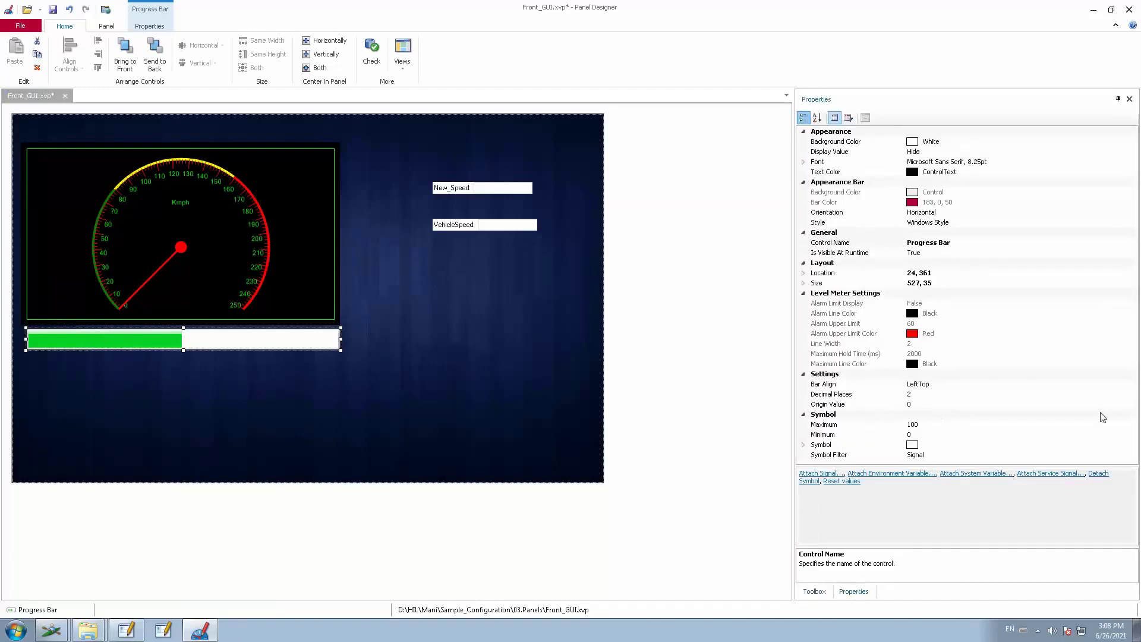
{"action": "left_click", "coordinate": [199, 338]}
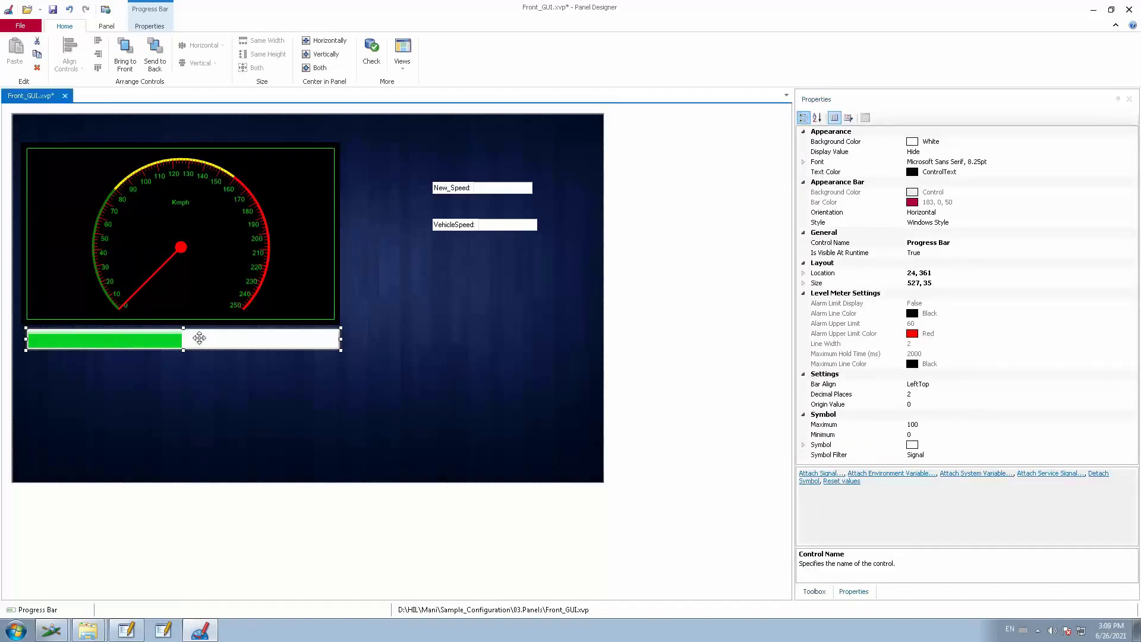
{"action": "left_click", "coordinate": [870, 593]}
{"action": "left_click", "coordinate": [930, 445]}
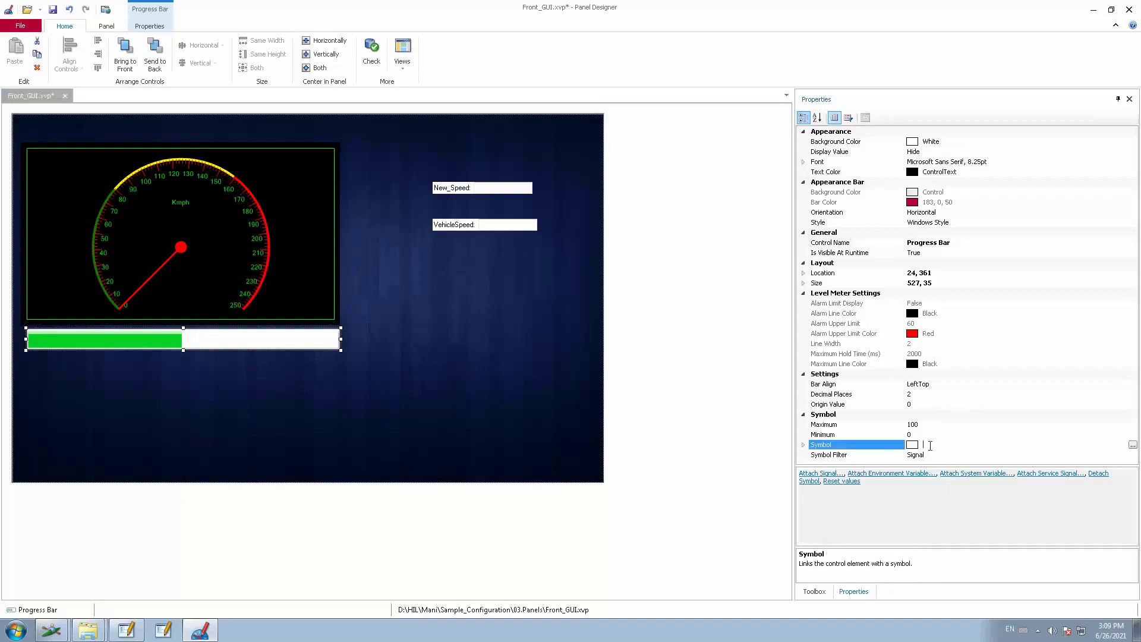
{"action": "left_click", "coordinate": [1133, 445]}
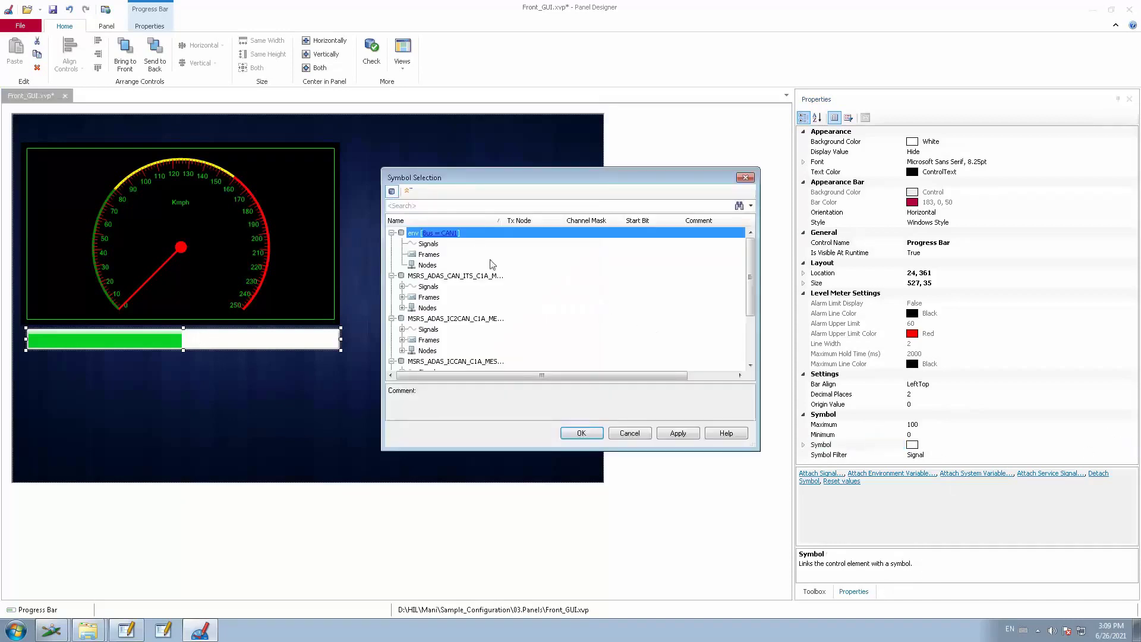
{"action": "left_click", "coordinate": [444, 207]}
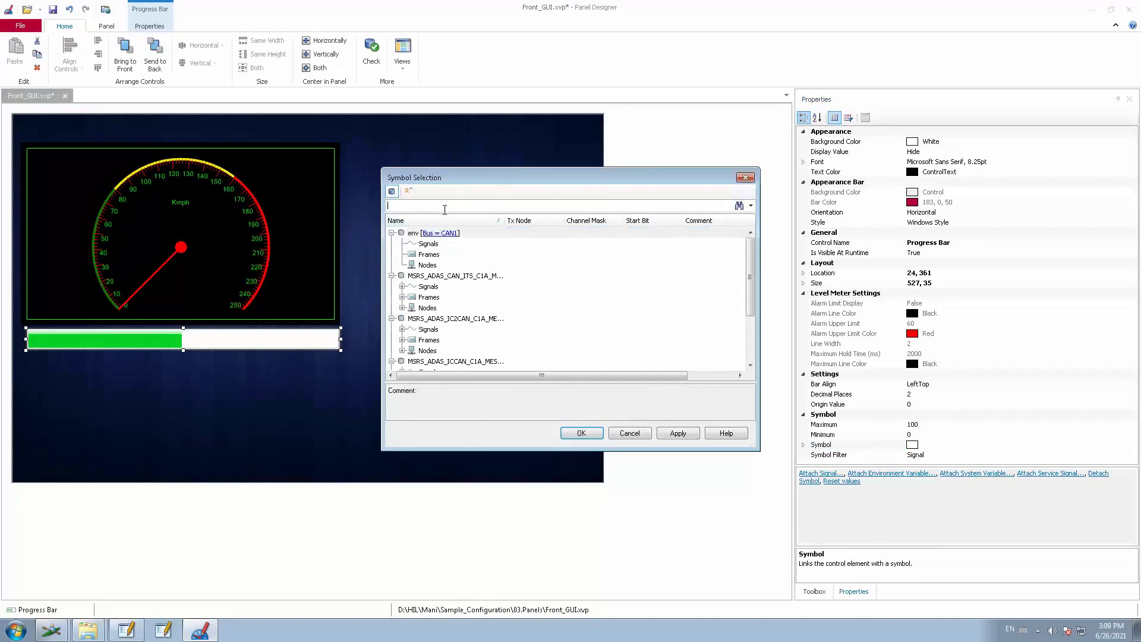
{"action": "type", "text": "ve"}
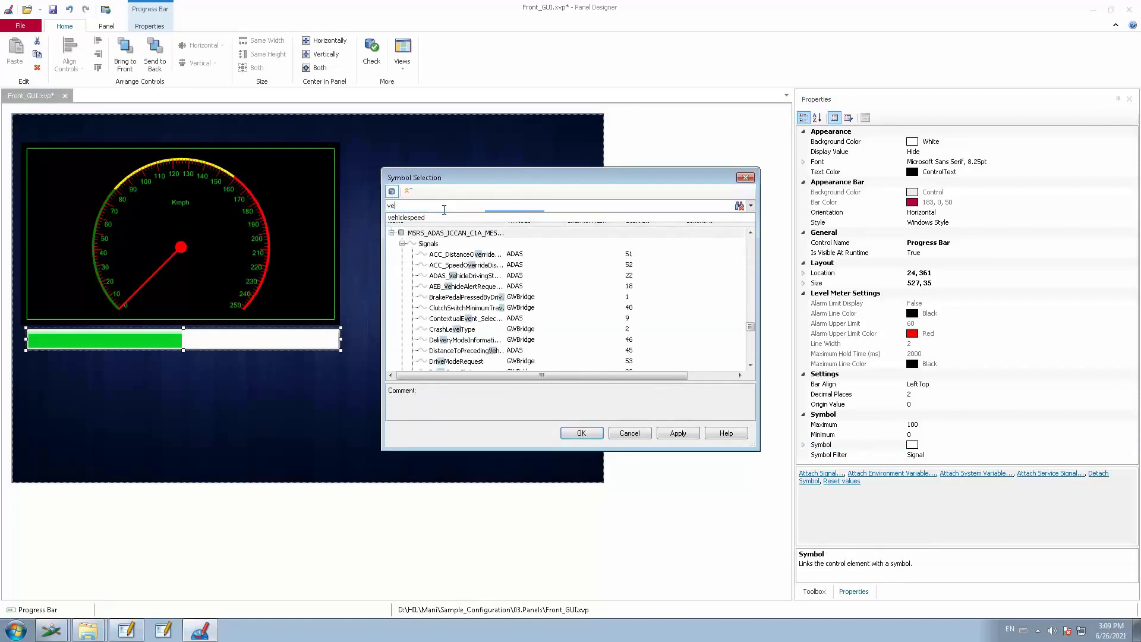
{"action": "left_click", "coordinate": [440, 217]}
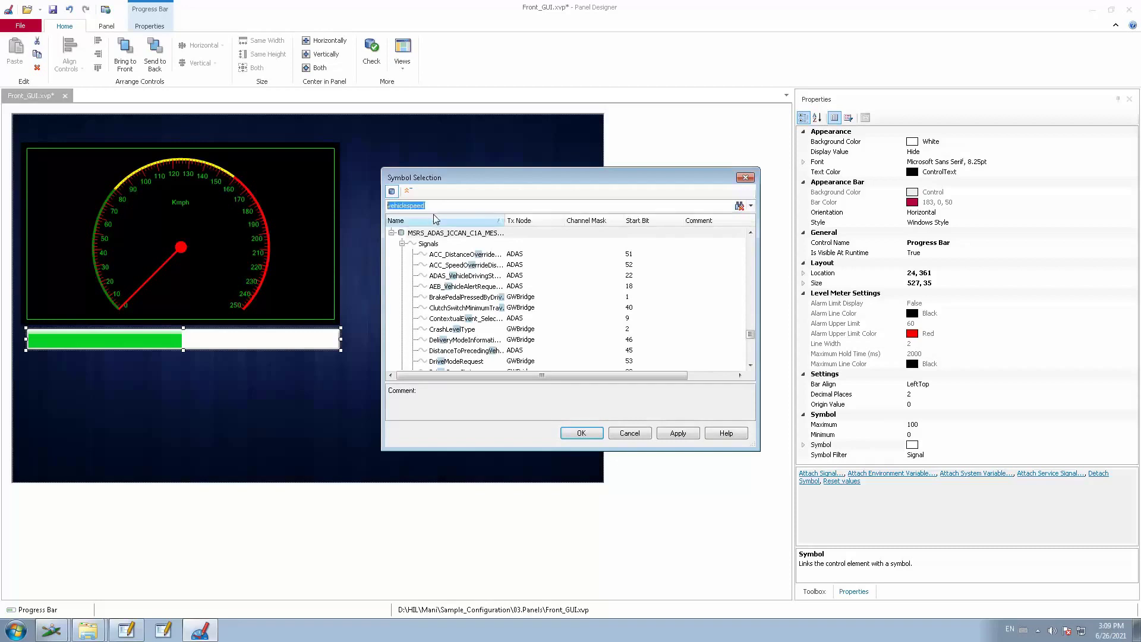
{"action": "double_click", "coordinate": [458, 254]}
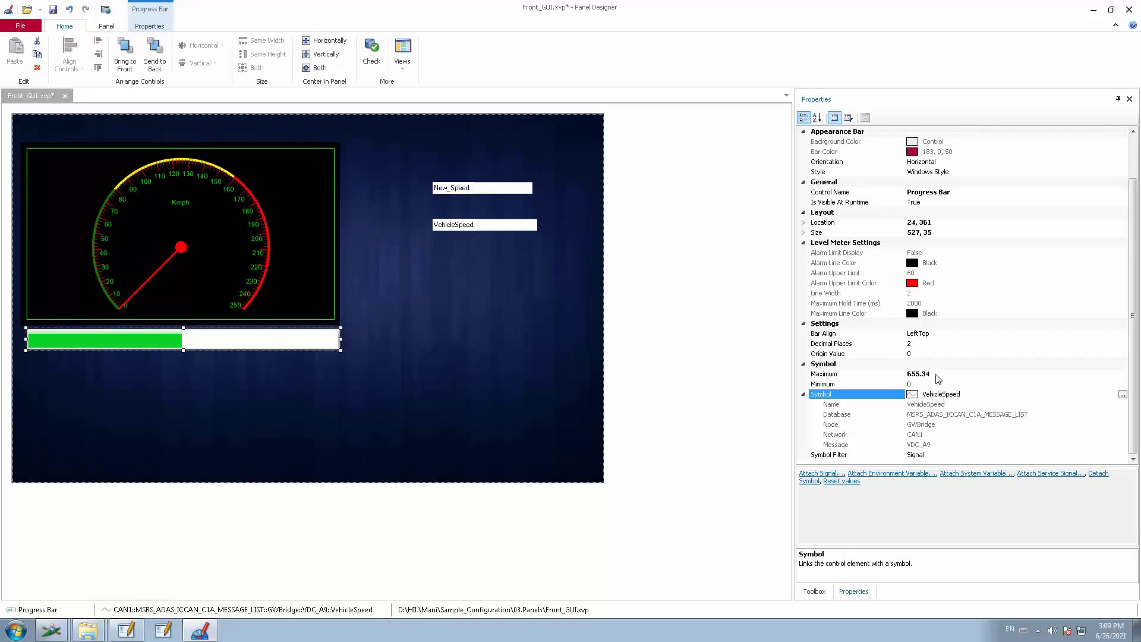
Set the progress bar's maximum value to 250
{"action": "left_click", "coordinate": [943, 372]}
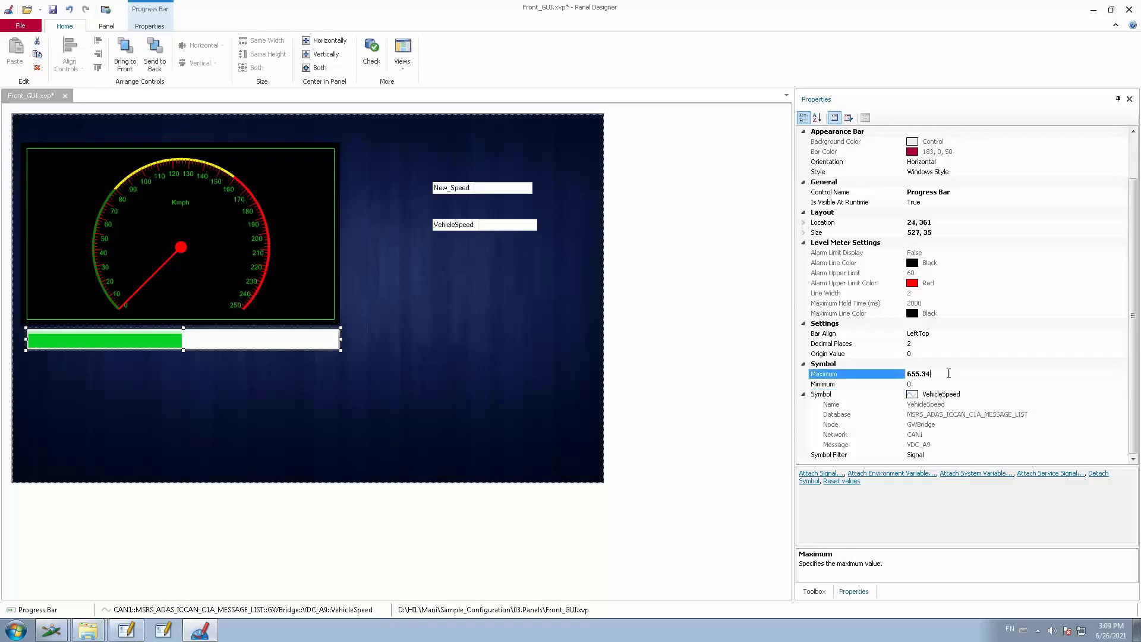
{"action": "left_click_drag", "start_coordinate": [928, 372], "coordinate": [904, 374]}
{"action": "left_click", "coordinate": [940, 374]}
{"action": "left_click", "coordinate": [855, 377]}
{"action": "type", "text": "250"}
{"action": "left_click", "coordinate": [310, 337]}
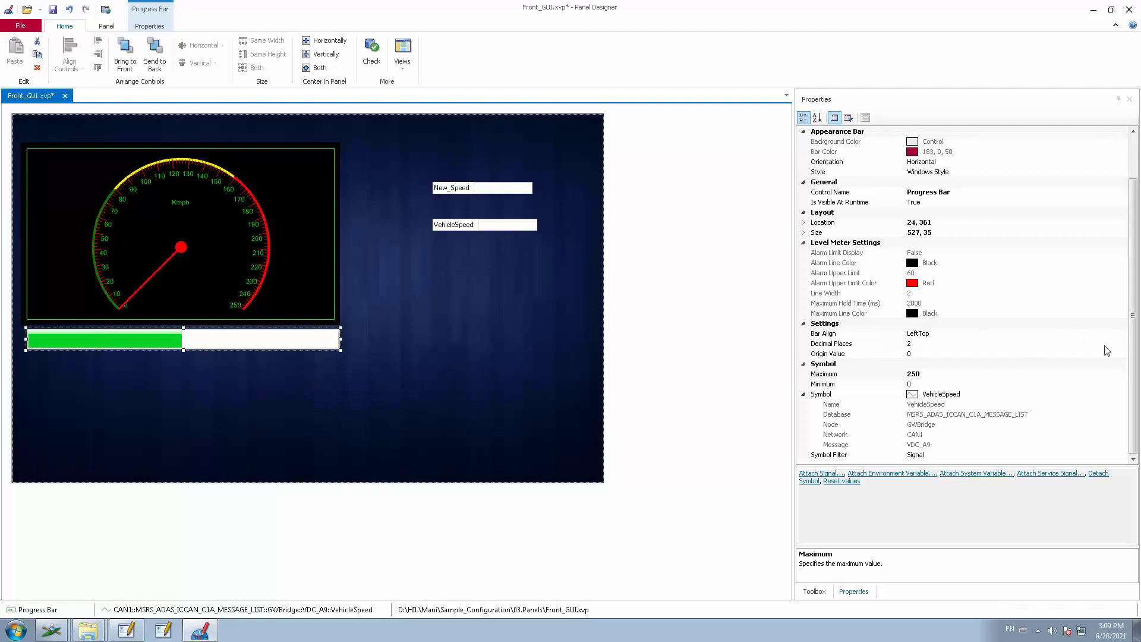
Examine the Background Color and Bar Color properties of the progress bar
{"action": "left_click_drag", "start_coordinate": [1137, 368], "coordinate": [1137, 325]}
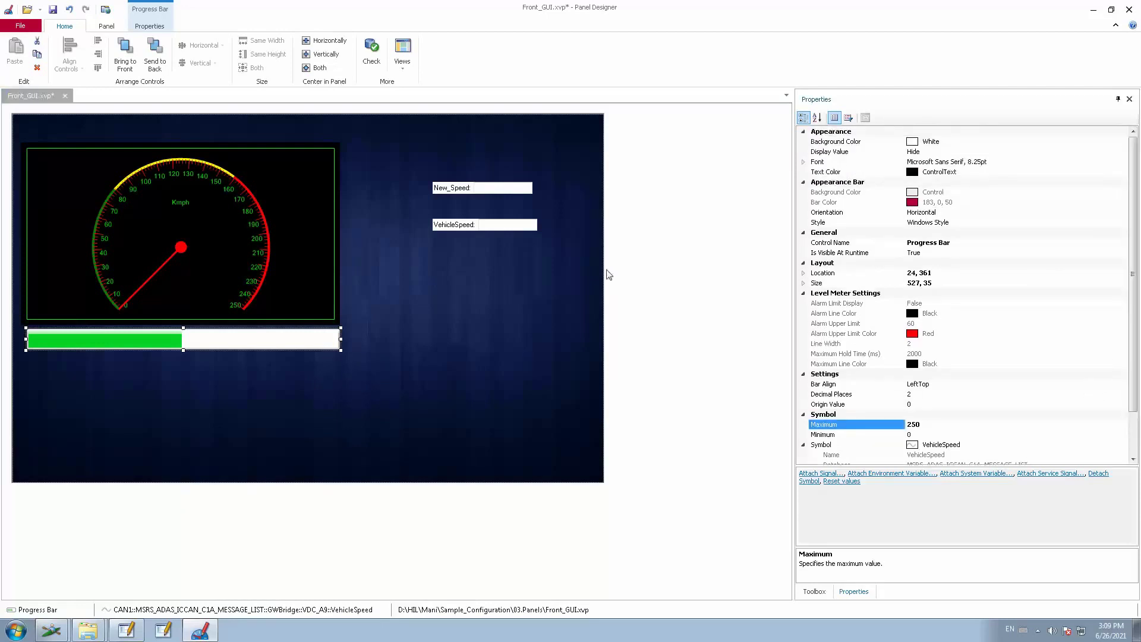
{"action": "left_click", "coordinate": [280, 341]}
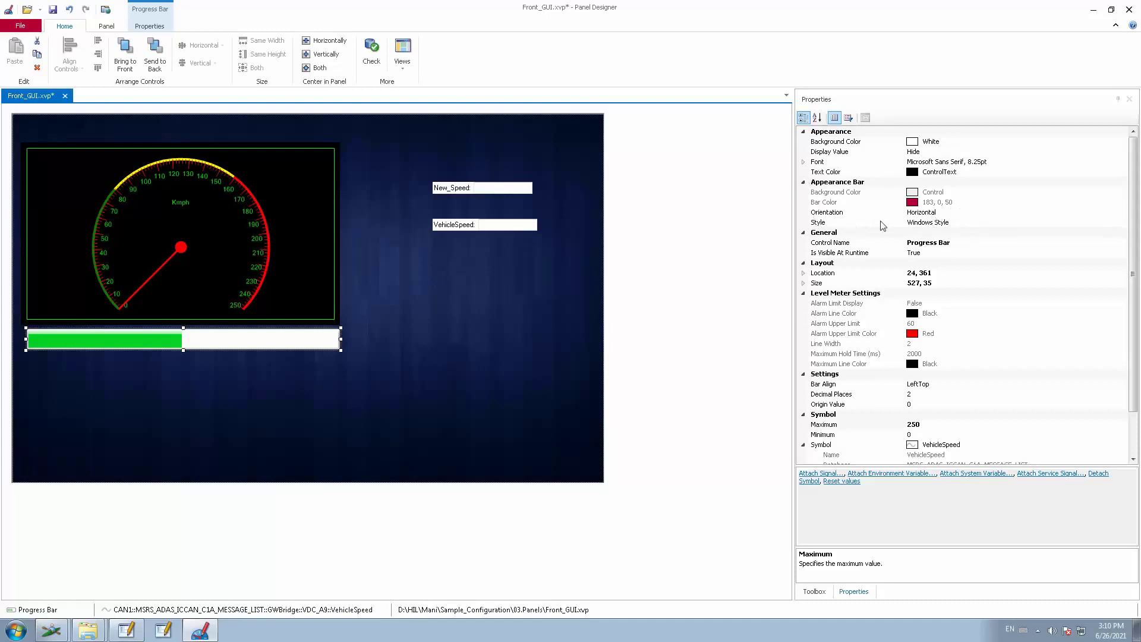
{"action": "left_click", "coordinate": [938, 203]}
{"action": "left_click", "coordinate": [938, 193]}
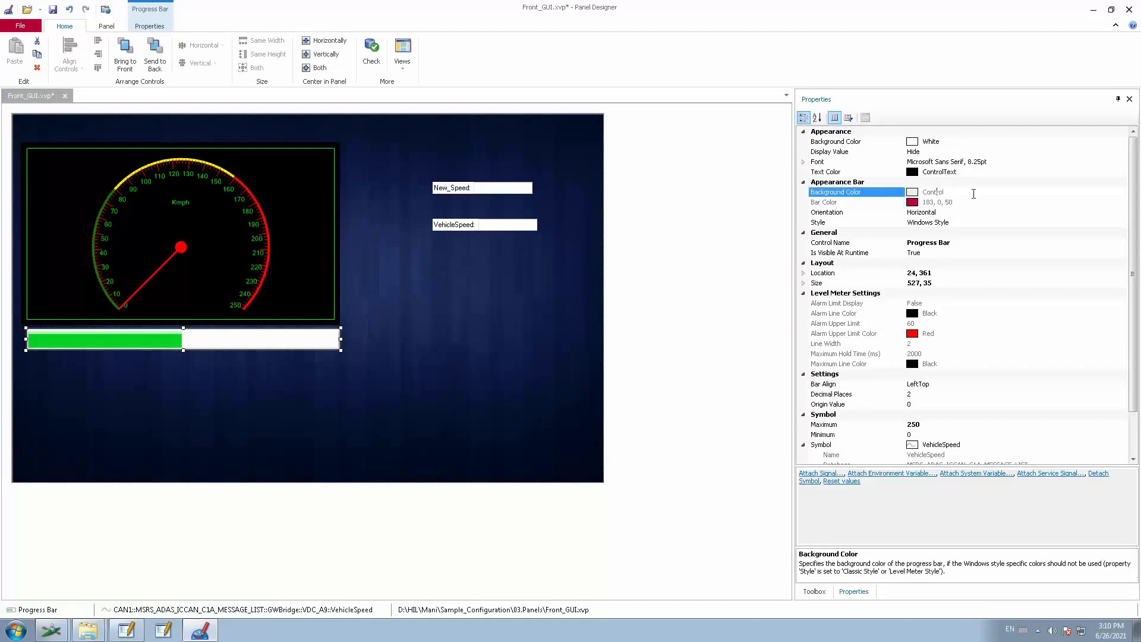
{"action": "left_click", "coordinate": [926, 202]}
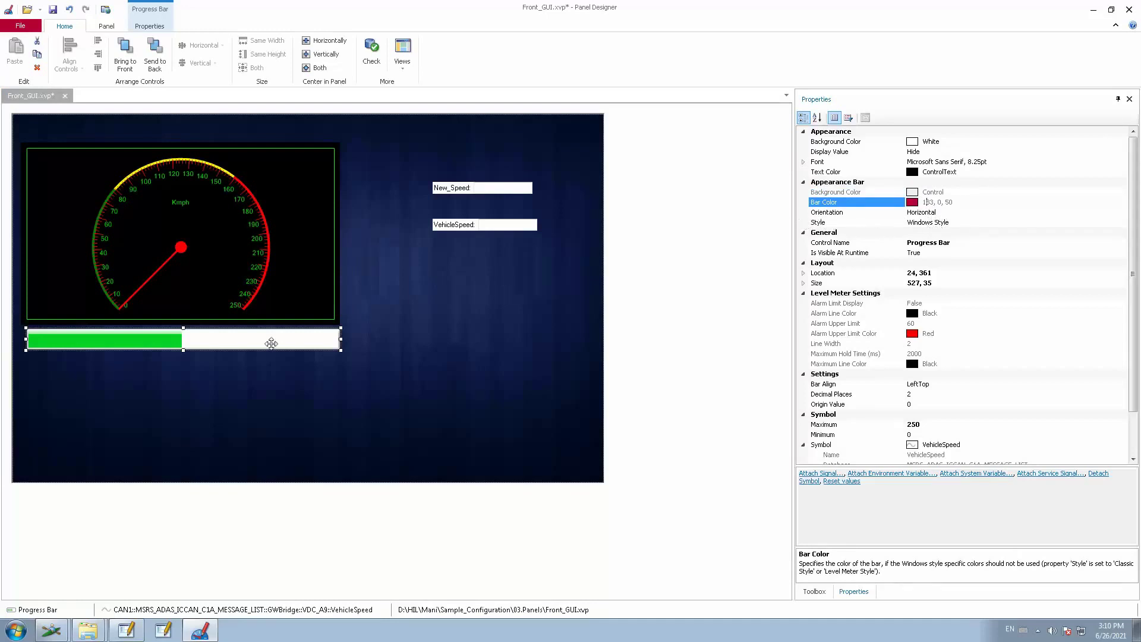
{"action": "left_click", "coordinate": [271, 343]}
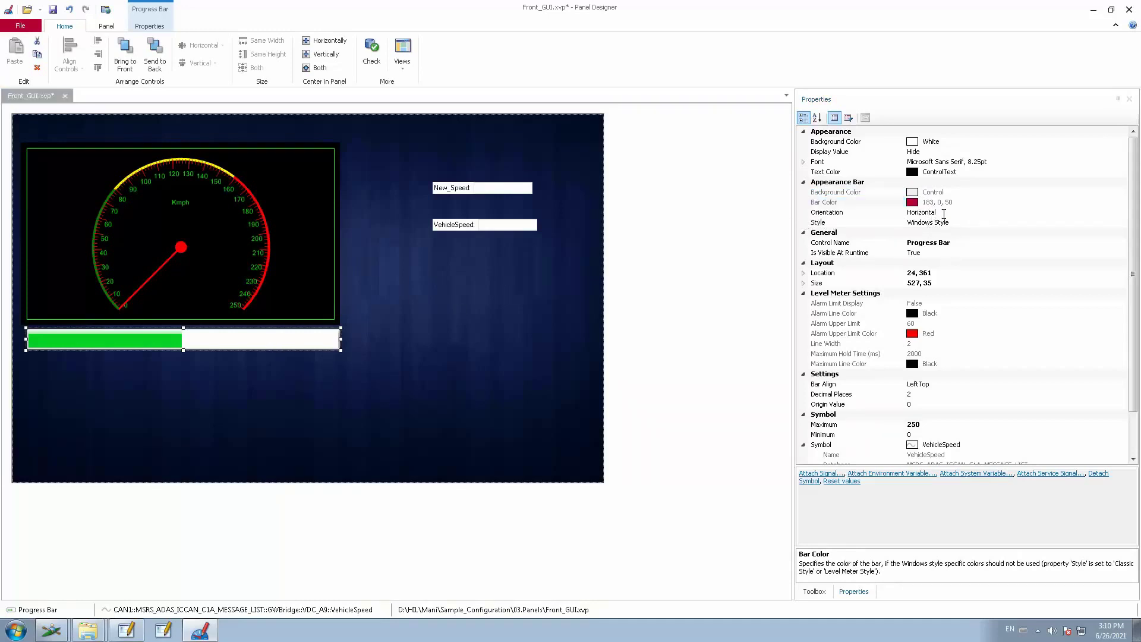
Try the Vertical orientation on the progress bar and return it to Horizontal
{"action": "left_click", "coordinate": [944, 213]}
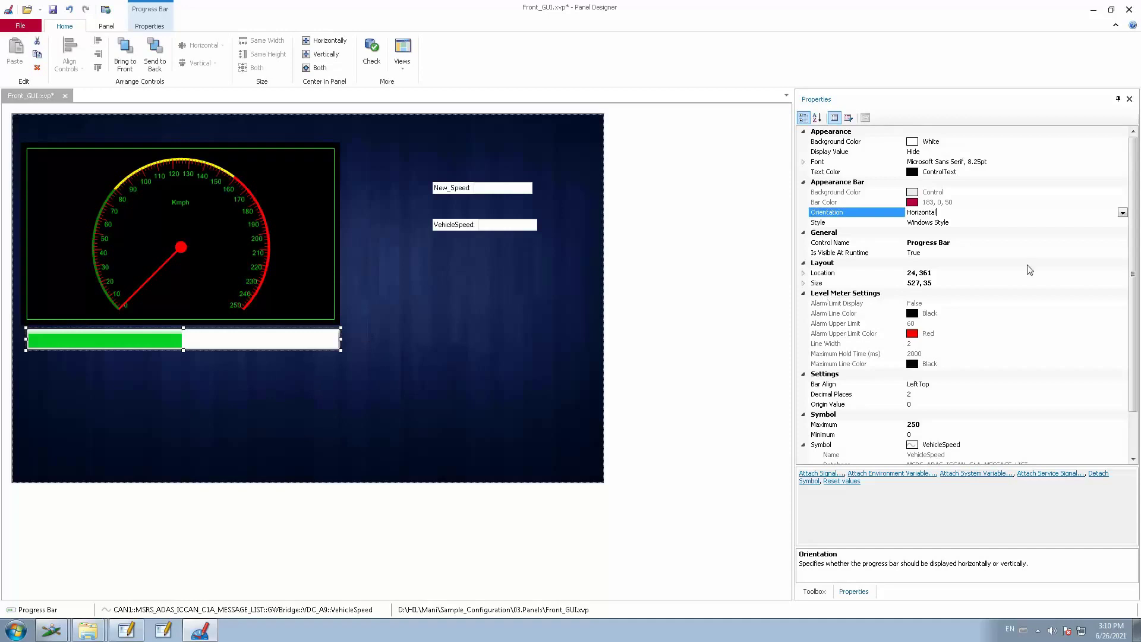
{"action": "left_click", "coordinate": [1123, 213]}
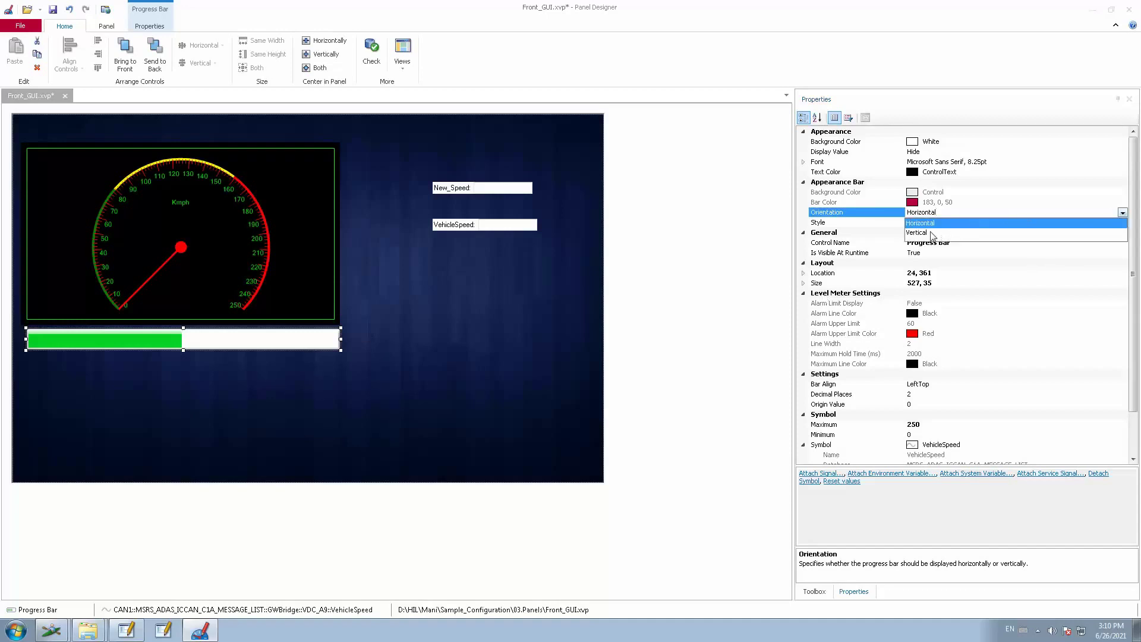
{"action": "left_click", "coordinate": [927, 233]}
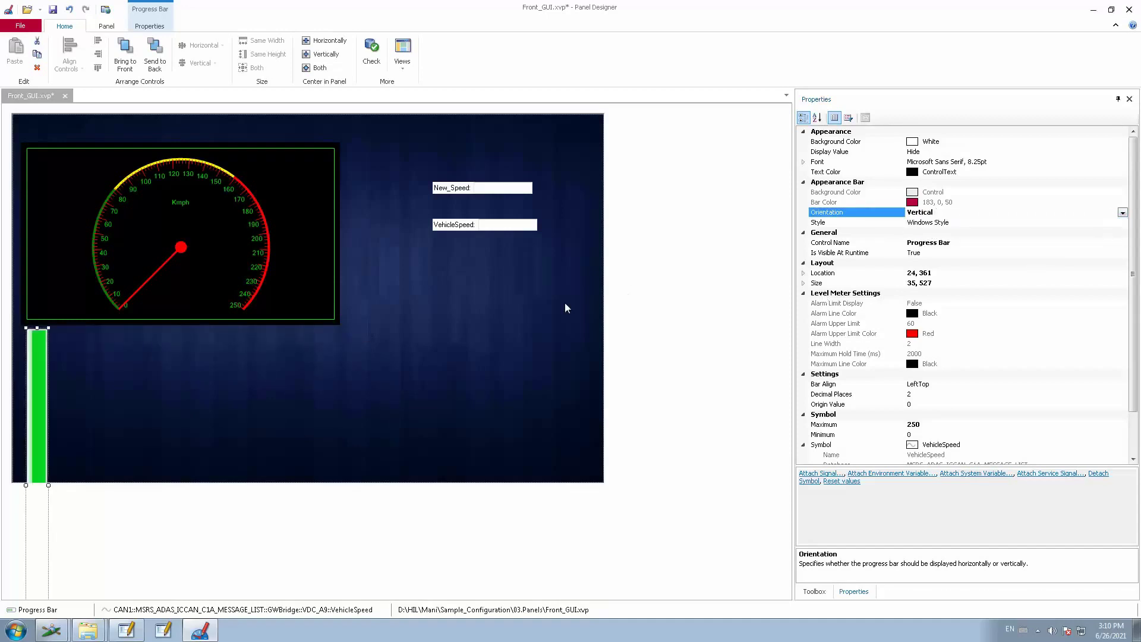
{"action": "left_click", "coordinate": [1123, 213]}
{"action": "left_click", "coordinate": [917, 223]}
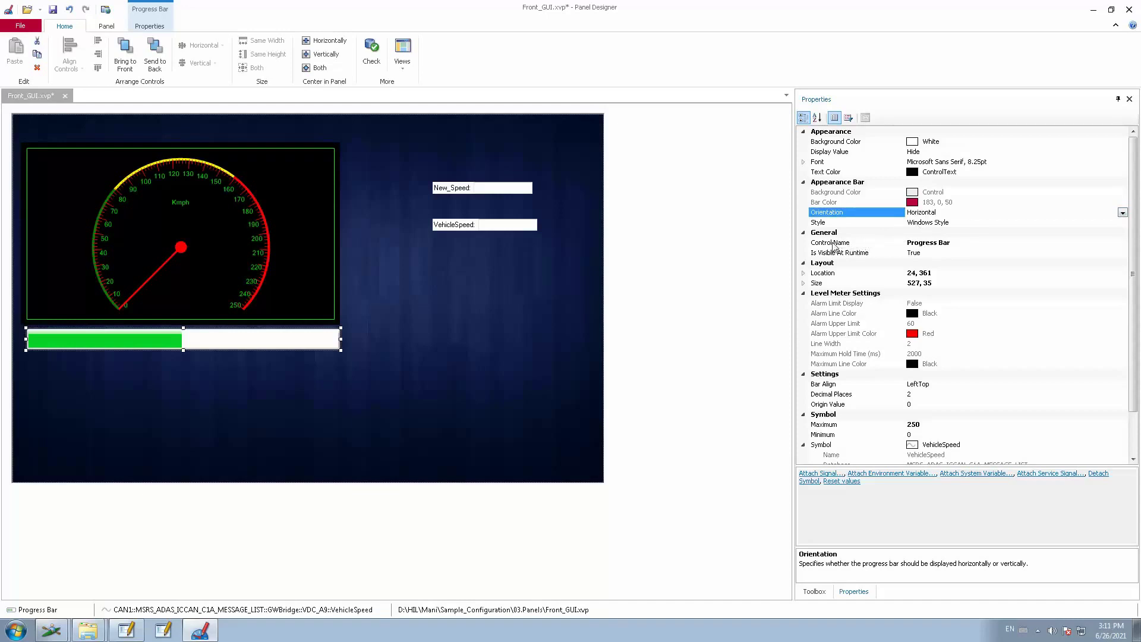
Set the progress bar's control name to Speedometer-1 and expand its location and size details
{"action": "left_click", "coordinate": [945, 244]}
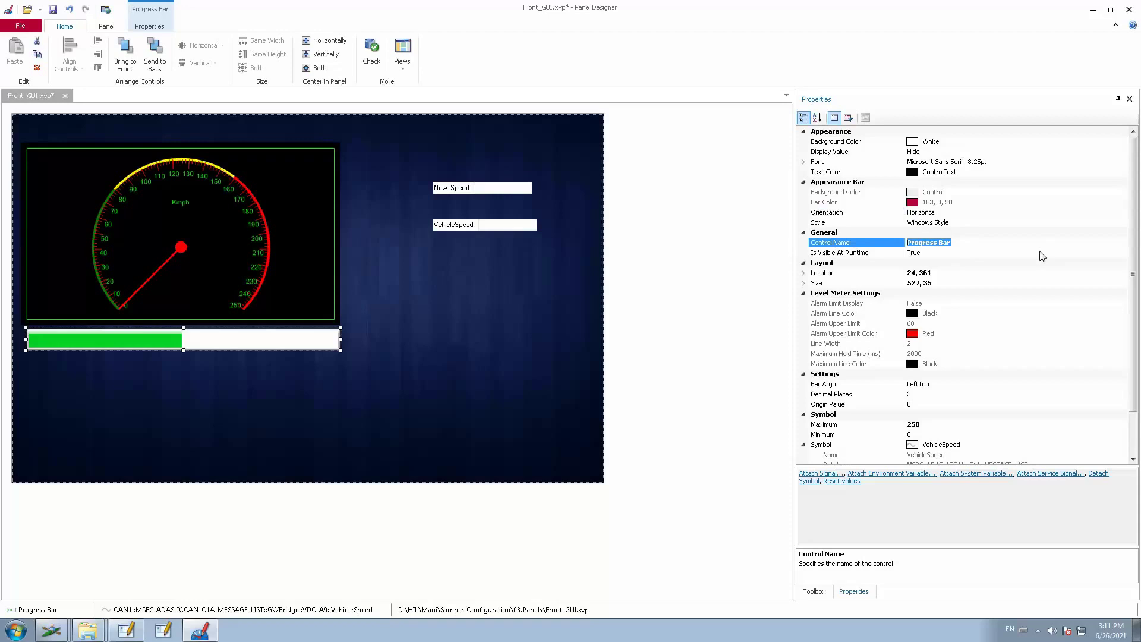
{"action": "type", "text": "Speedometer-1"}
{"action": "left_click", "coordinate": [804, 273]}
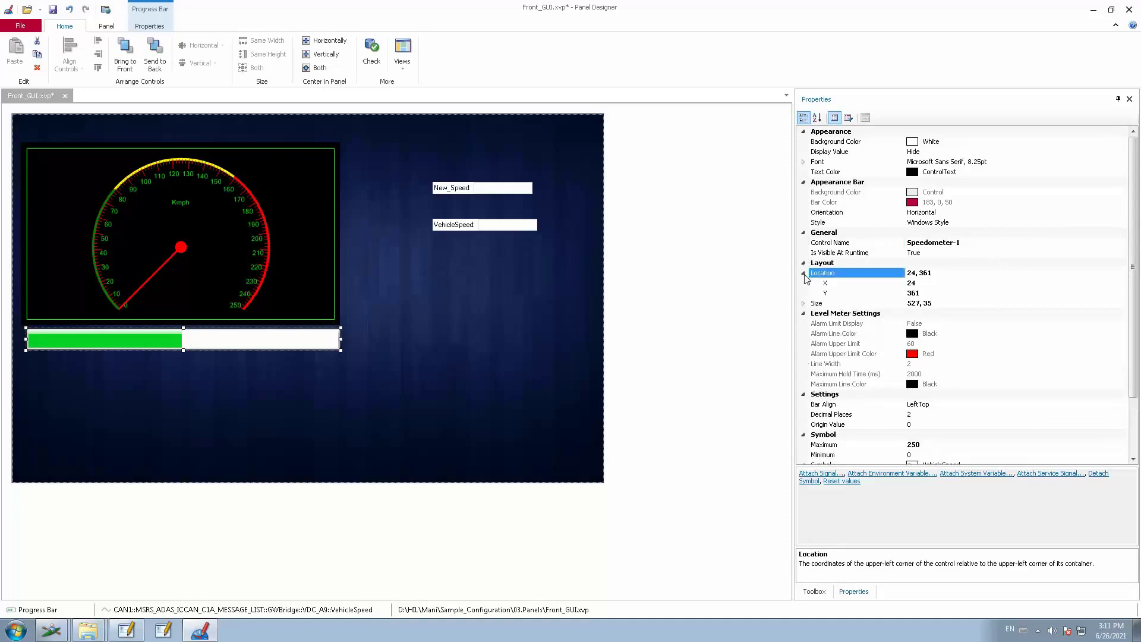
{"action": "left_click", "coordinate": [803, 303]}
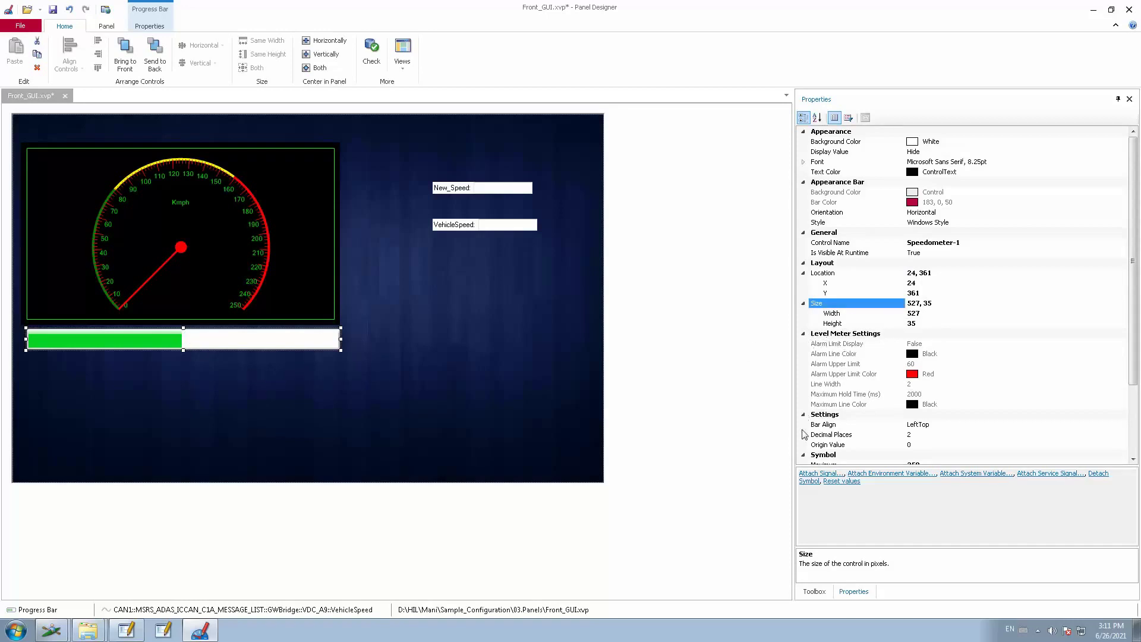
Check the progress bar's alarm limit settings and set its style to Level Meter Style
{"action": "left_click", "coordinate": [940, 353]}
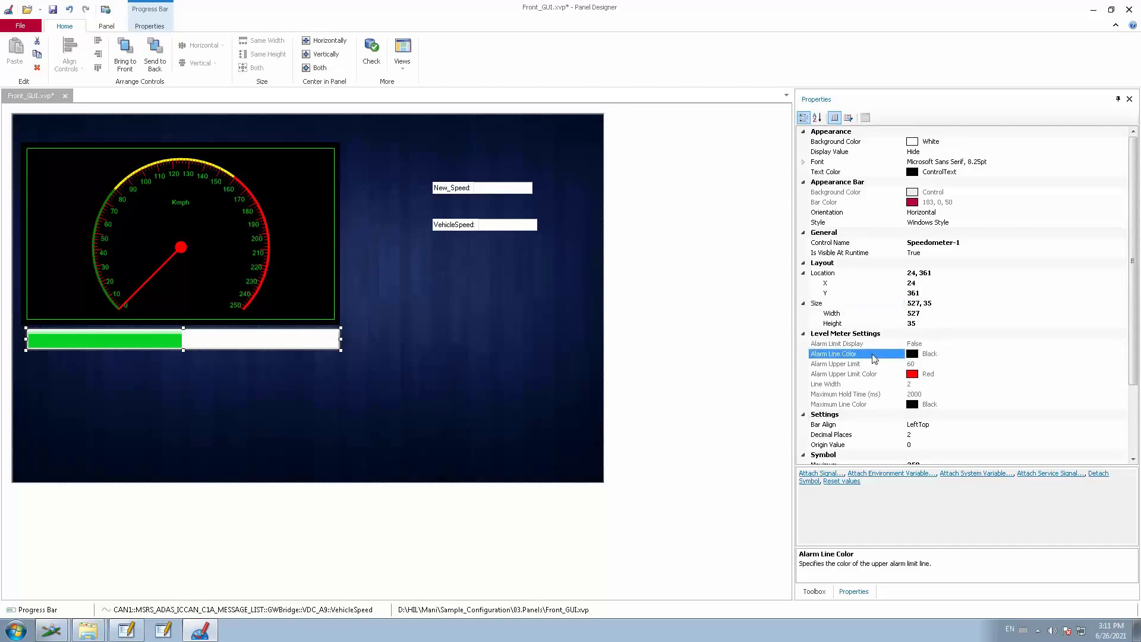
{"action": "left_click", "coordinate": [940, 344]}
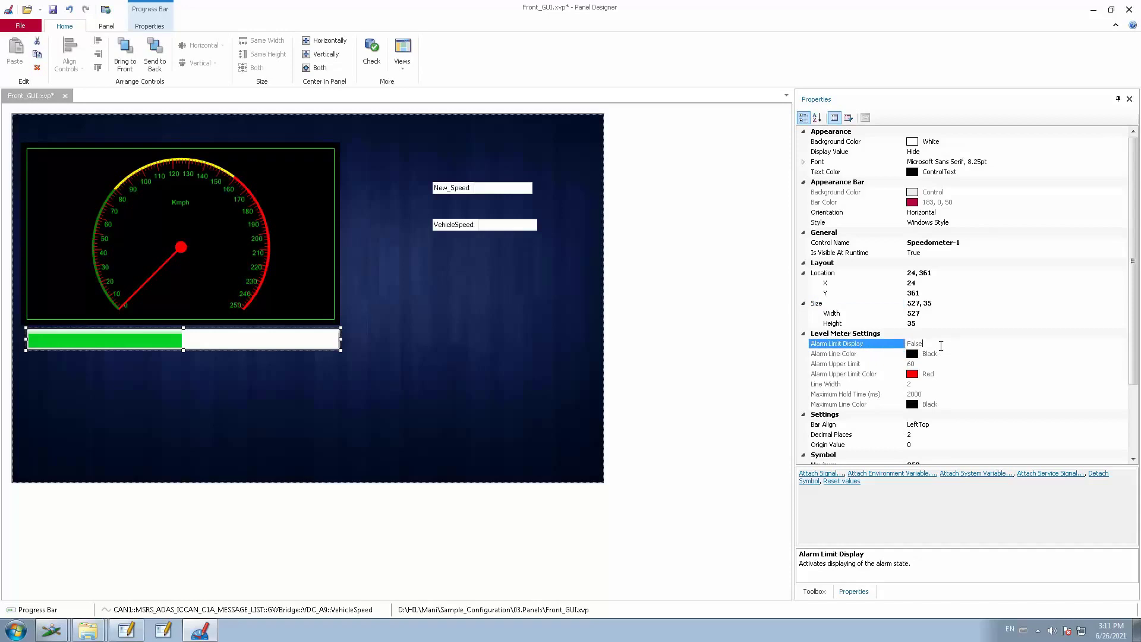
{"action": "left_click", "coordinate": [845, 224]}
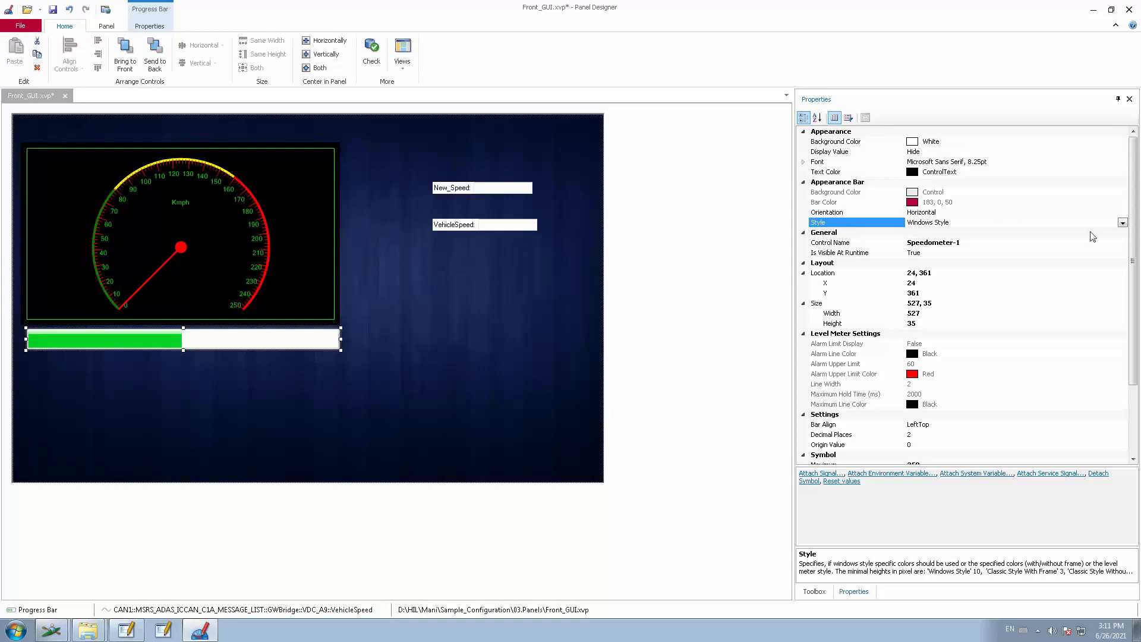
{"action": "left_click", "coordinate": [1123, 223]}
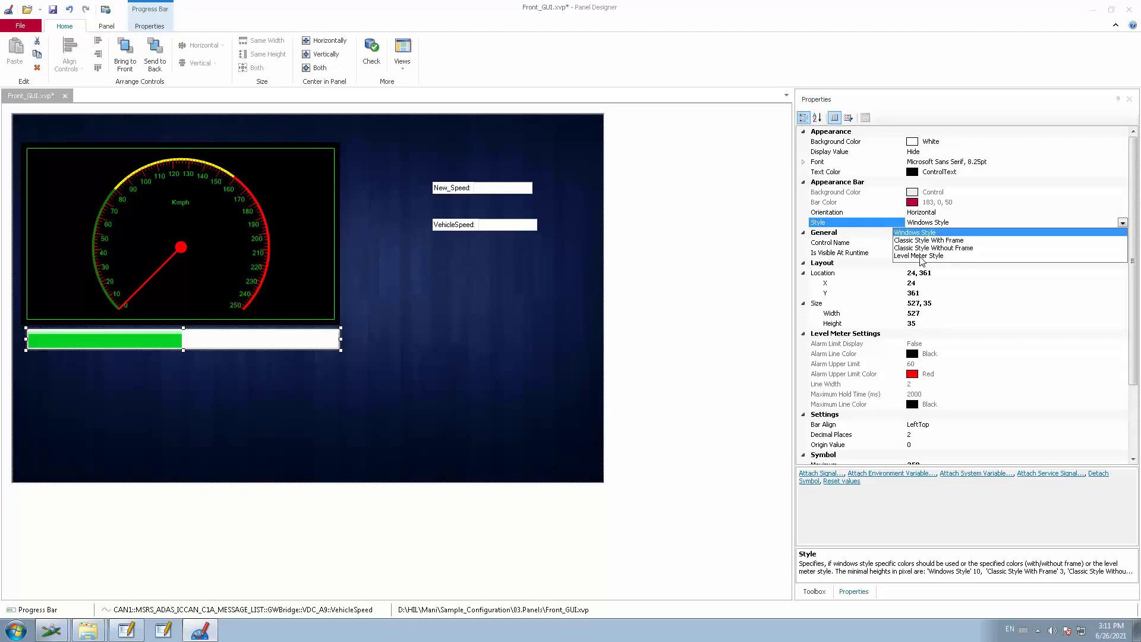
{"action": "left_click", "coordinate": [921, 256]}
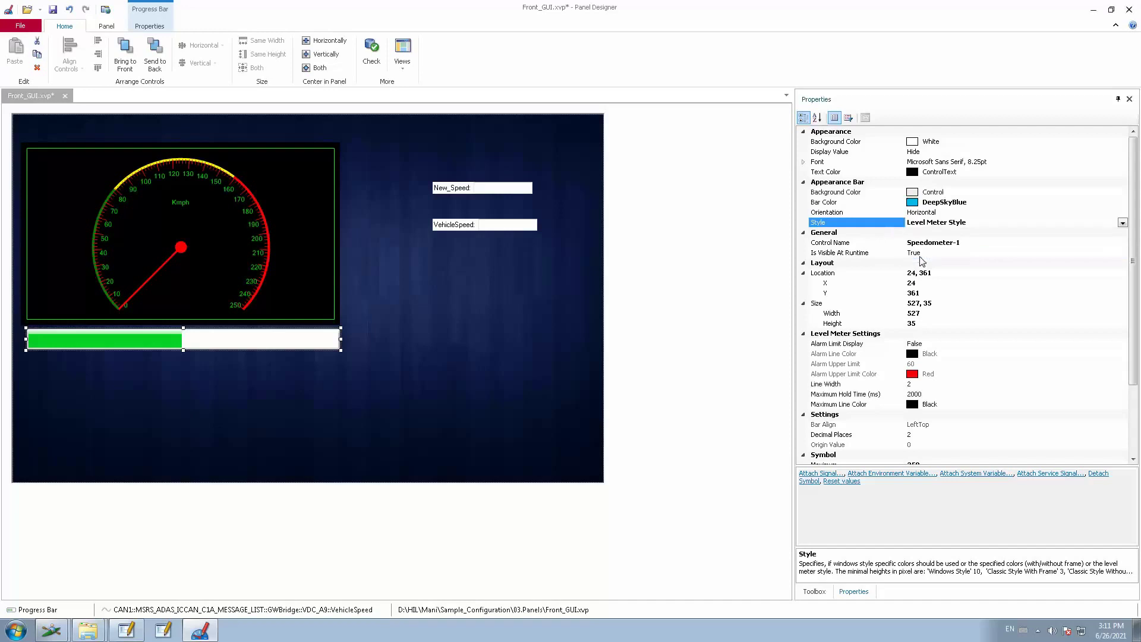
Turn on the alarm limit display in the progress bar's level meter settings
{"action": "left_click", "coordinate": [847, 347]}
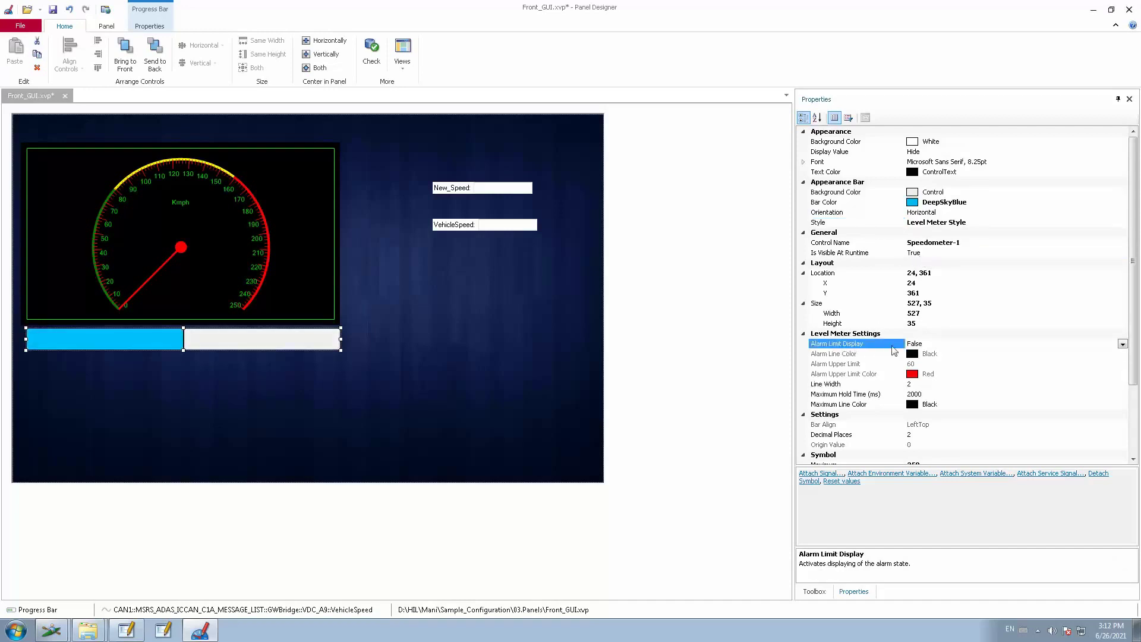
{"action": "left_click", "coordinate": [1122, 344]}
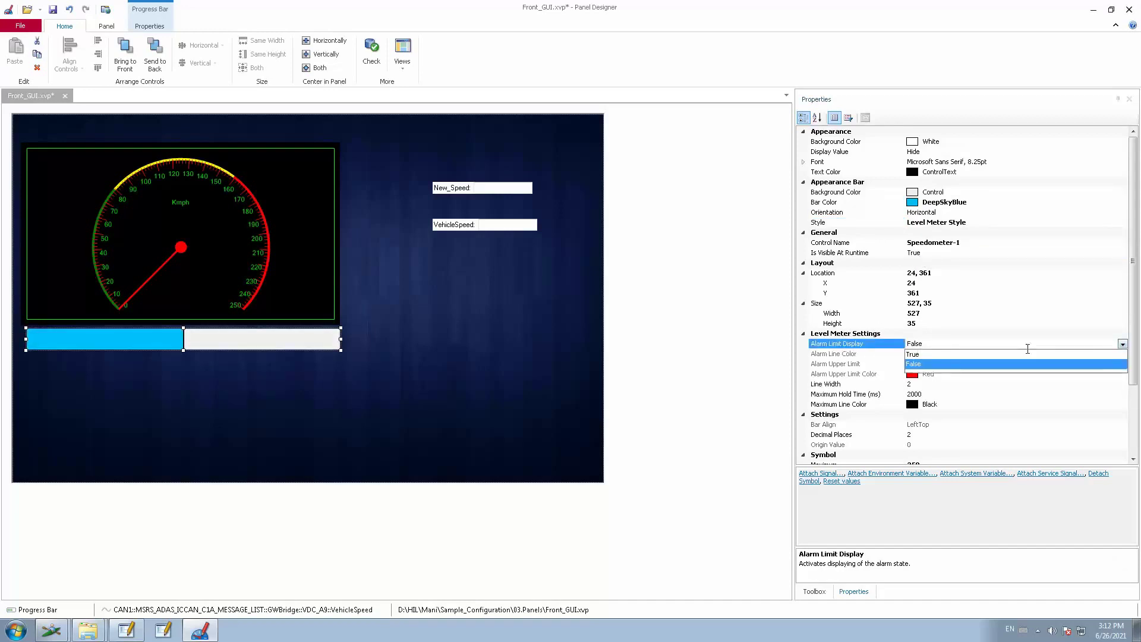
{"action": "left_click", "coordinate": [914, 355]}
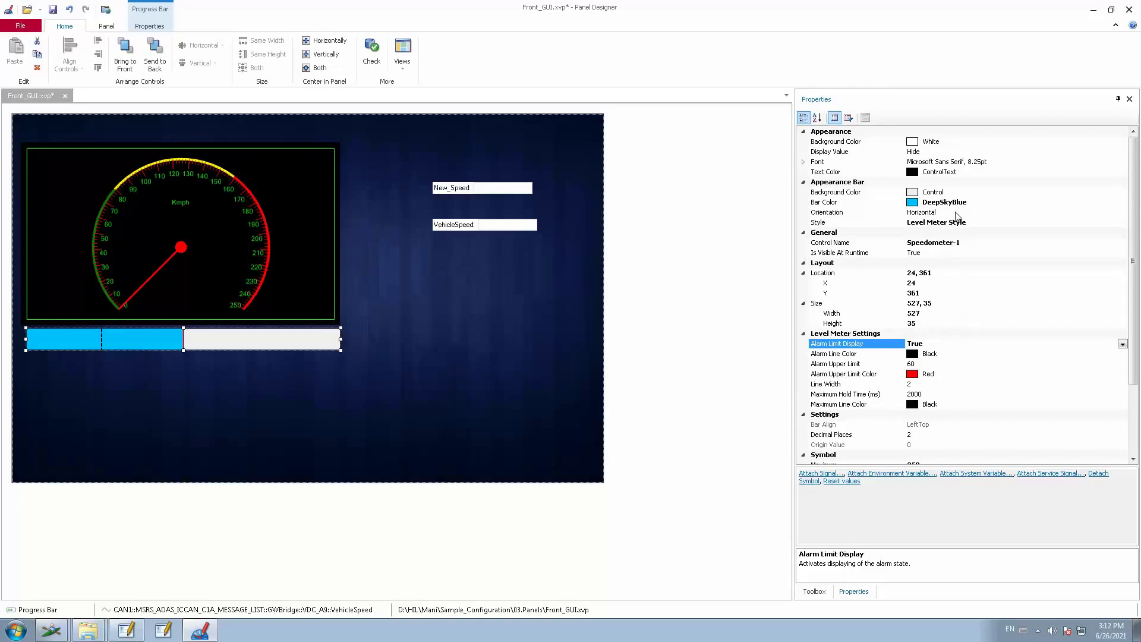
Change the progress bar's style to Windows Style
{"action": "left_click", "coordinate": [978, 221]}
{"action": "left_click", "coordinate": [1122, 223]}
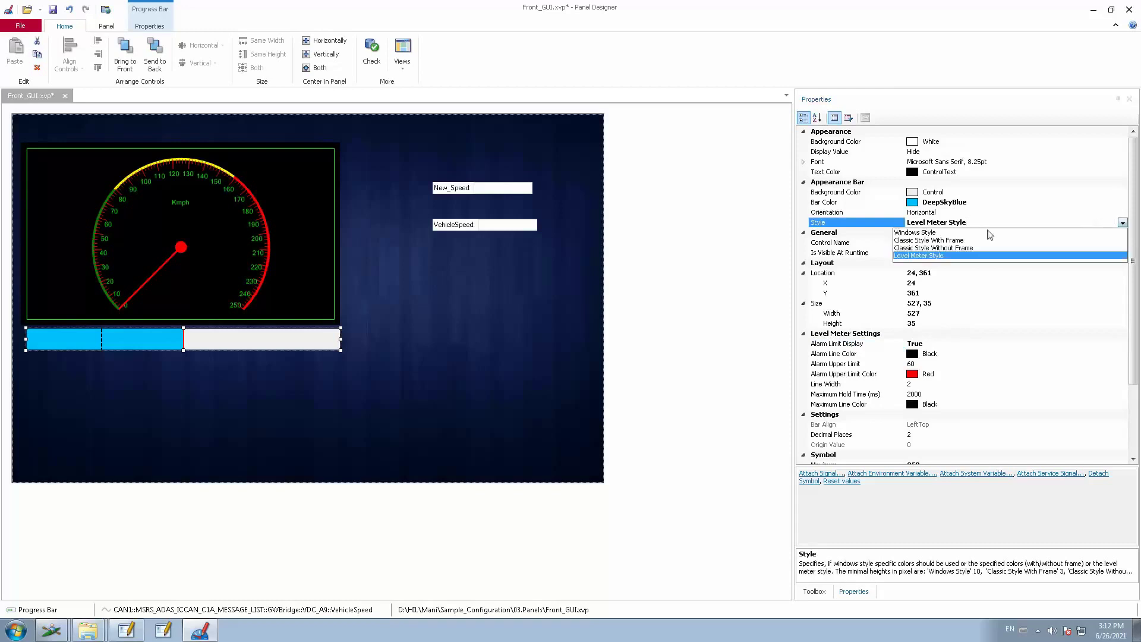
{"action": "left_click", "coordinate": [929, 234]}
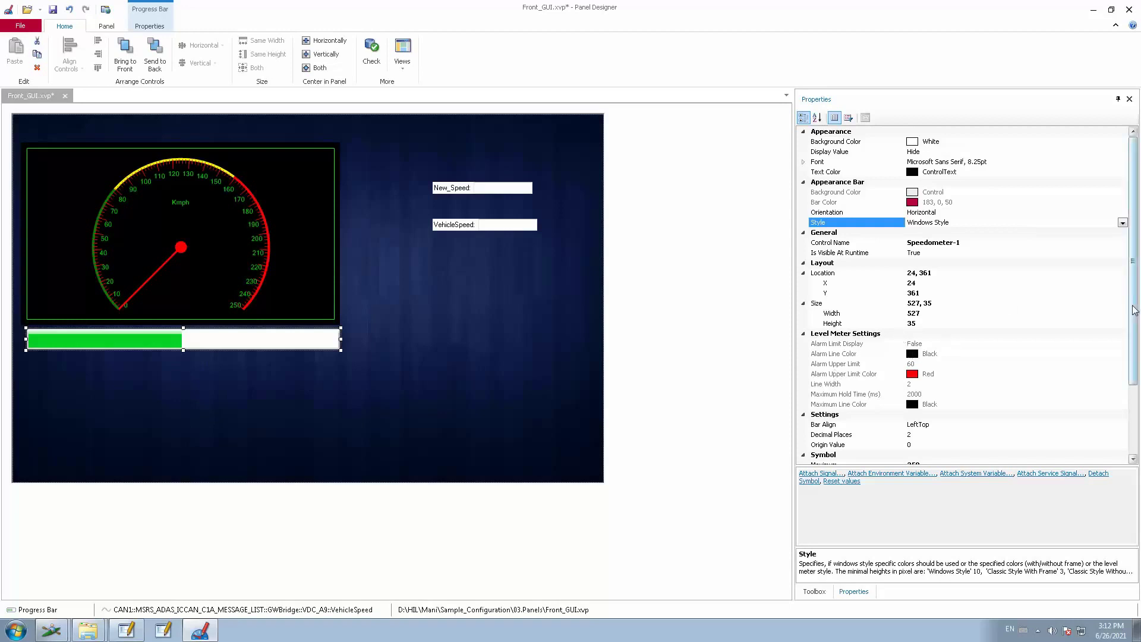
Check the progress bar's Bar Align and Decimal Places settings and save the panel
{"action": "left_click_drag", "start_coordinate": [1133, 309], "coordinate": [1138, 396]}
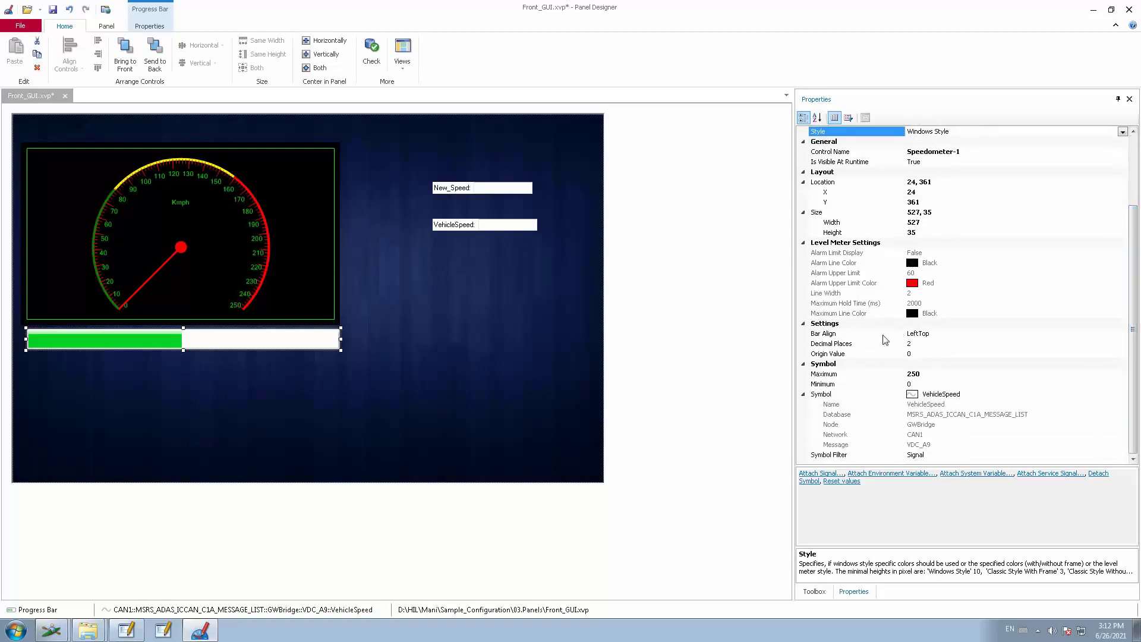
{"action": "left_click", "coordinate": [922, 335]}
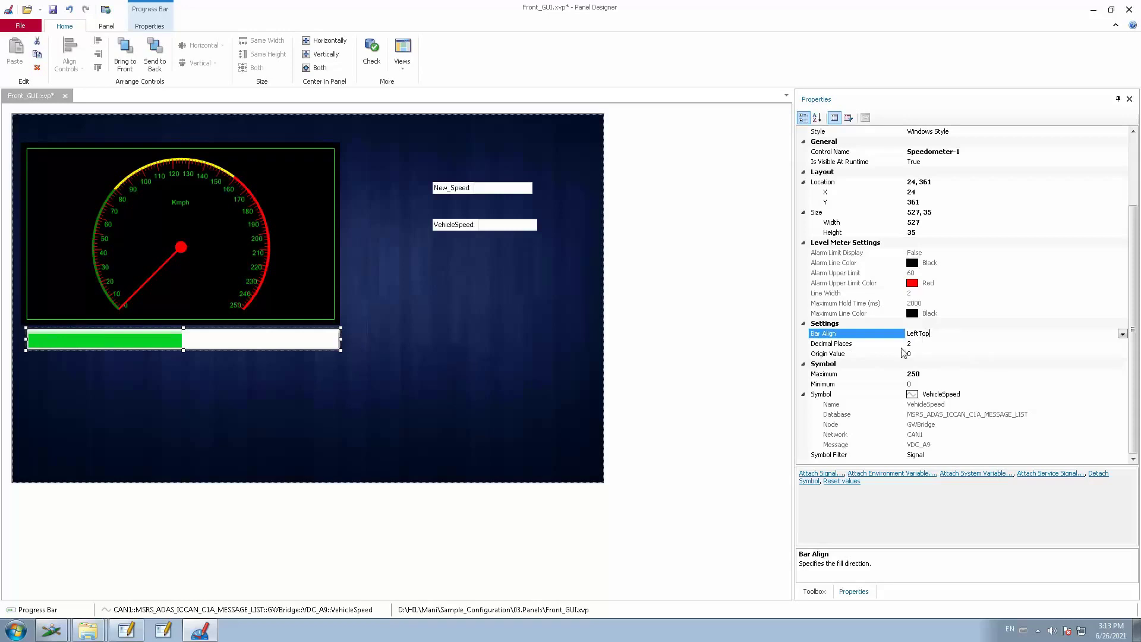
{"action": "left_click", "coordinate": [916, 343]}
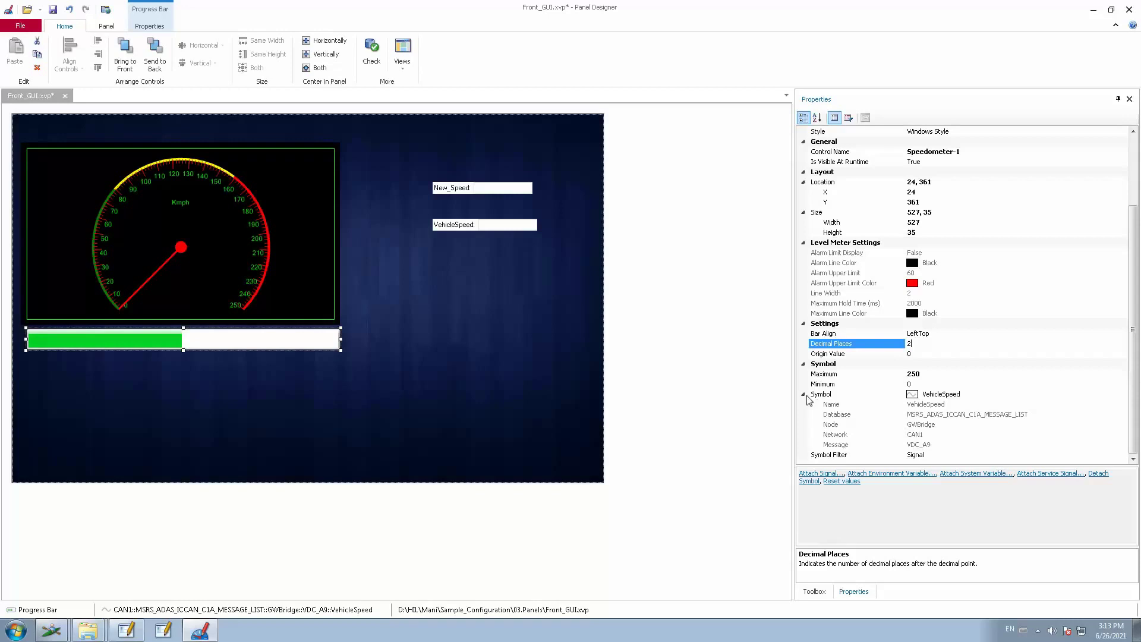
{"action": "left_click", "coordinate": [53, 10]}
Switch to CANoe, start the measurement and bring up the Front_GUI panel
{"action": "mouse_move", "coordinate": [46, 635]}
{"action": "left_click", "coordinate": [45, 583]}
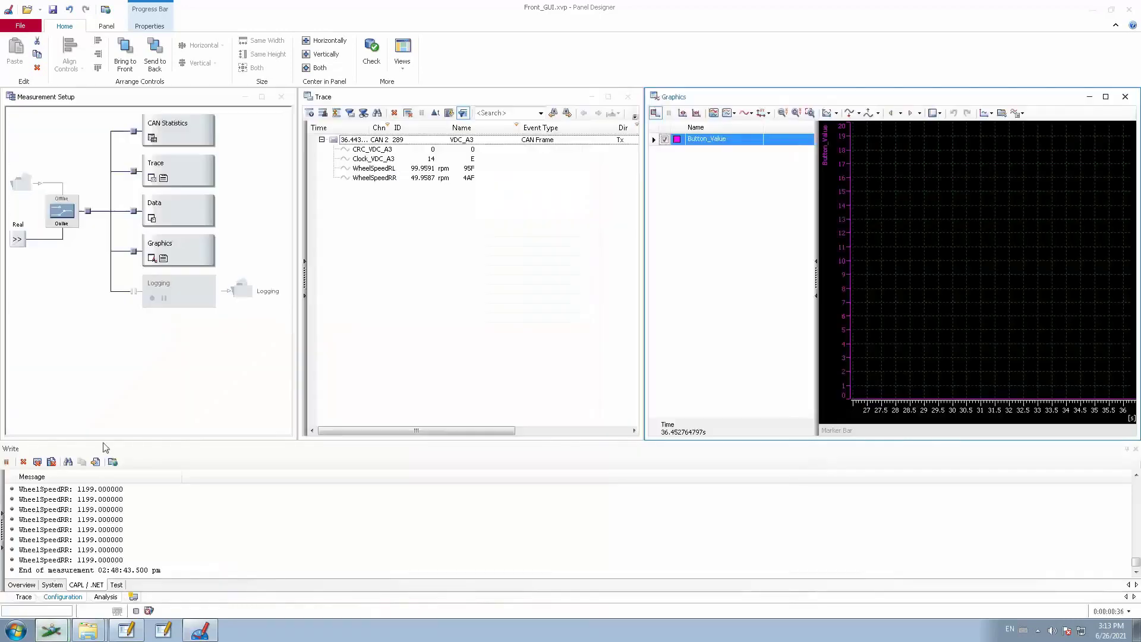
{"action": "left_click", "coordinate": [27, 11]}
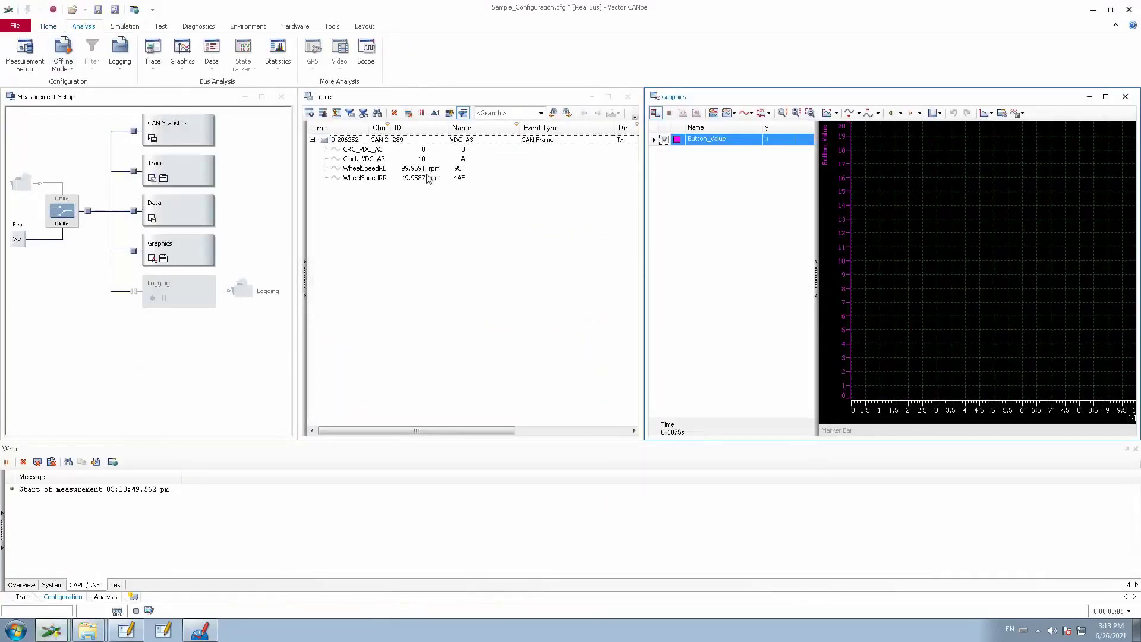
{"action": "mouse_move", "coordinate": [51, 630]}
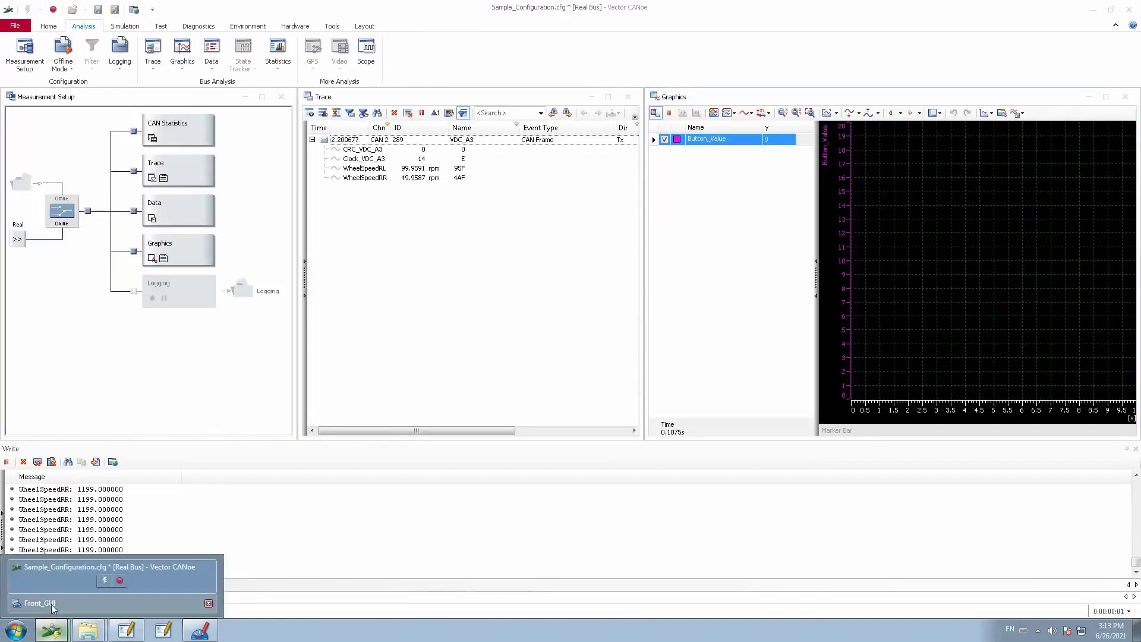
{"action": "left_click", "coordinate": [60, 600]}
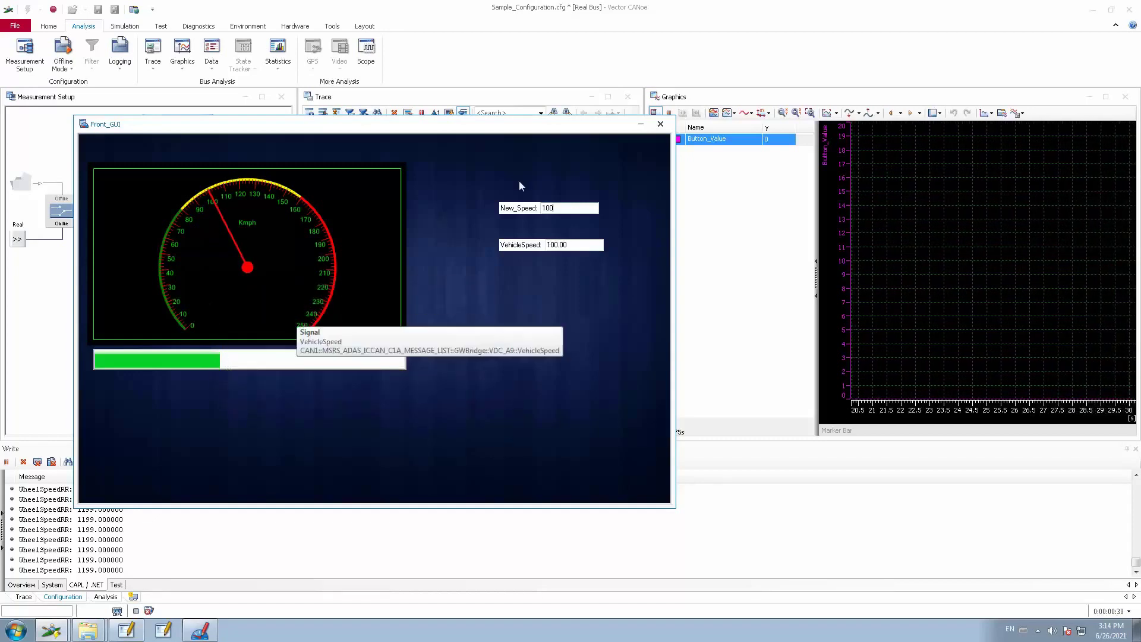
Set New_Speed to 125 in the running Front_GUI panel to test the gauge and progress bar
{"action": "double_click", "coordinate": [562, 208]}
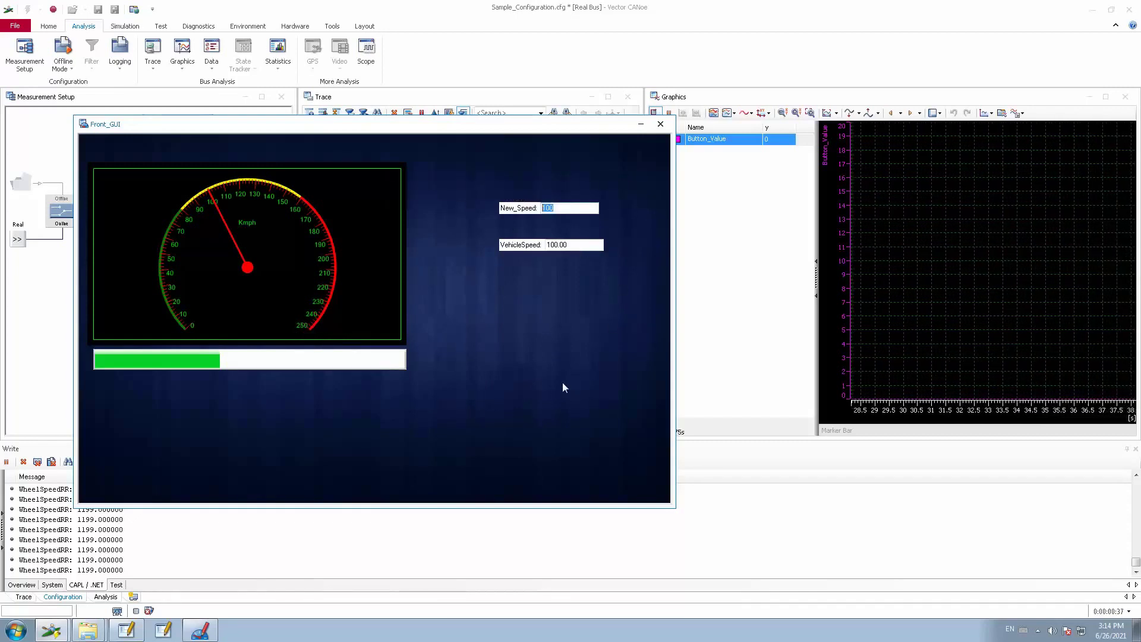
{"action": "type", "text": "125"}
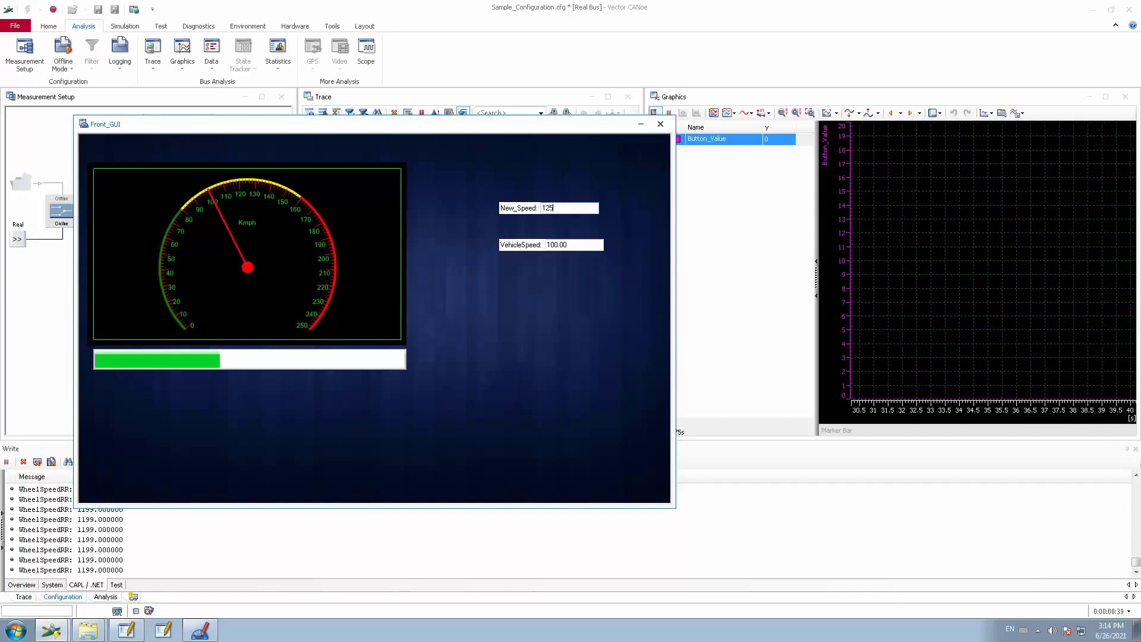
{"action": "key", "text": "Return"}
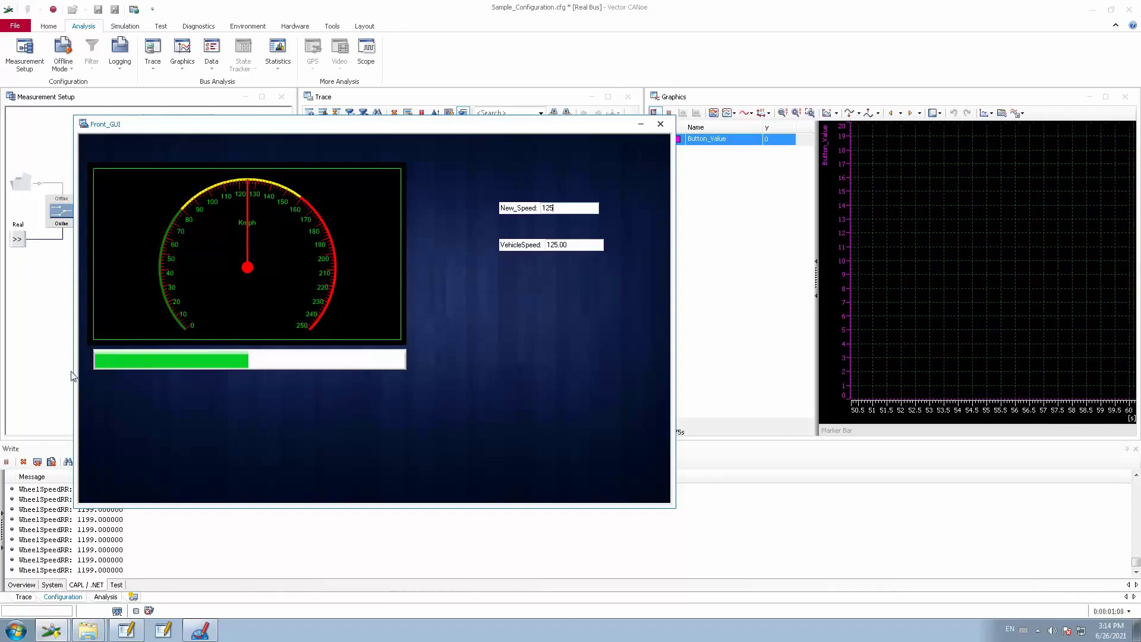
Stop the measurement and return to the Front_GUI panel in Panel Designer
{"action": "left_click", "coordinate": [53, 10]}
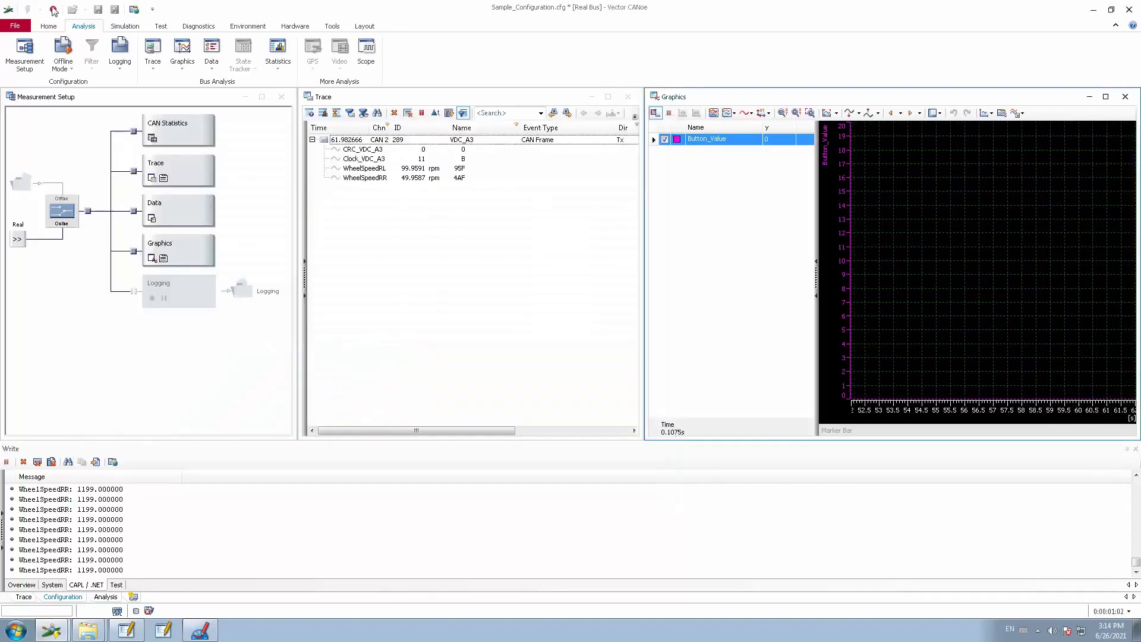
{"action": "mouse_move", "coordinate": [51, 630]}
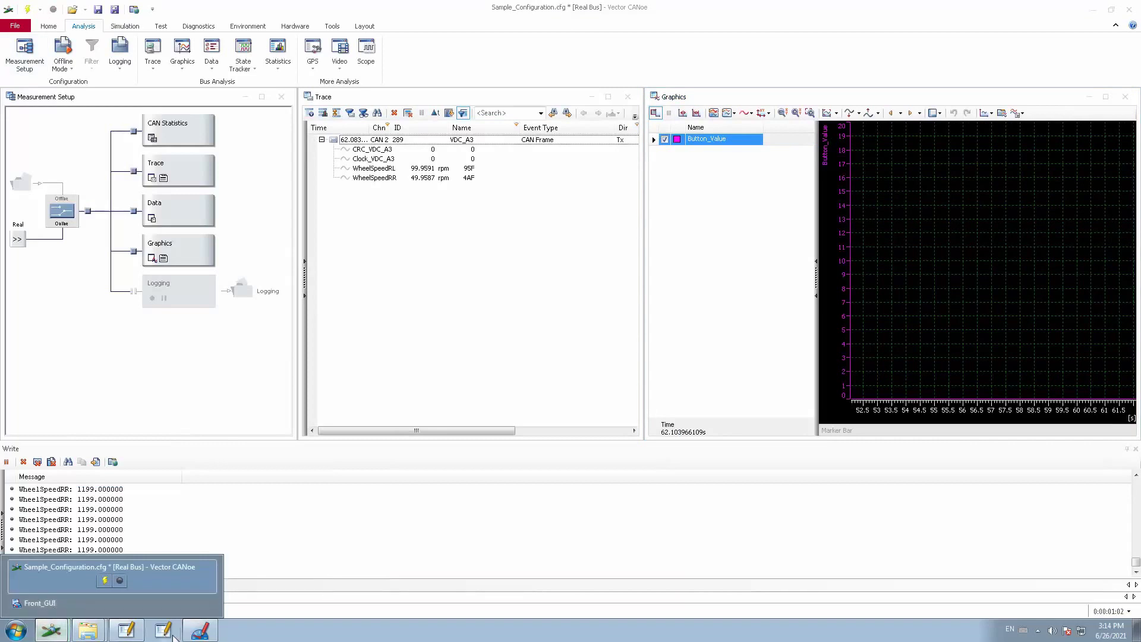
{"action": "left_click", "coordinate": [39, 603]}
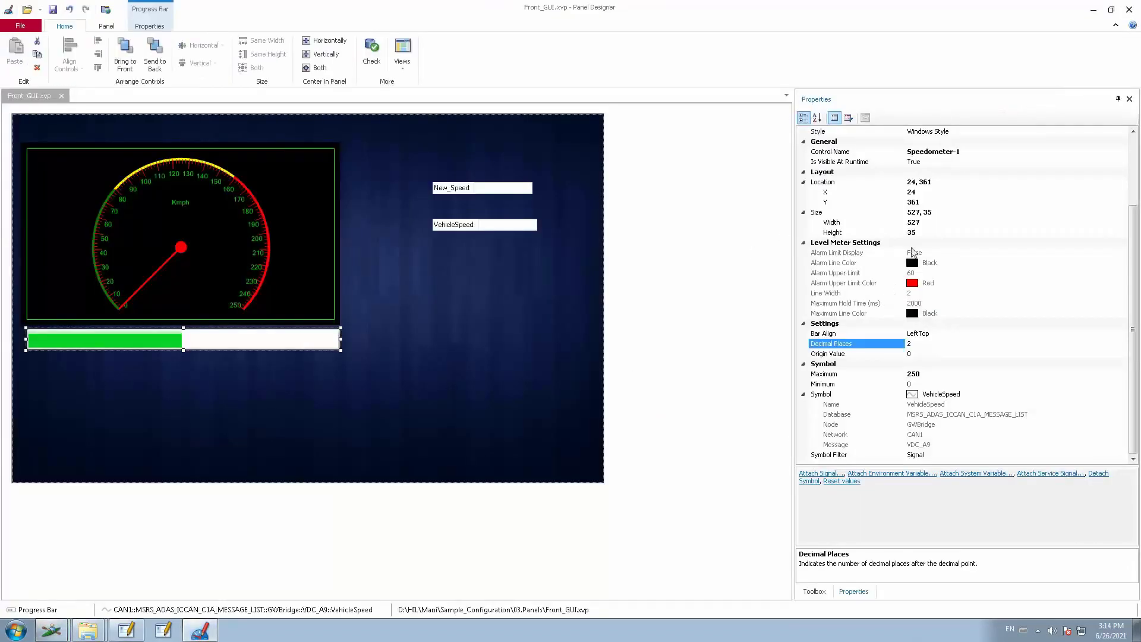
Try Classic Style With Frame on the progress bar and check its Bar Color property
{"action": "left_click", "coordinate": [266, 329]}
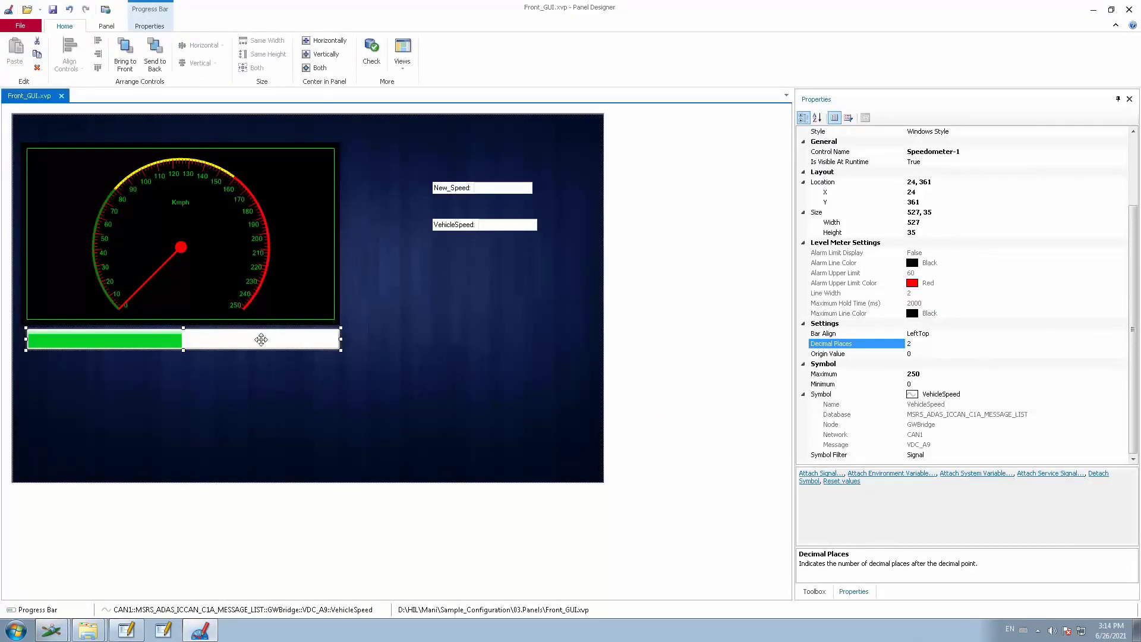
{"action": "left_click_drag", "start_coordinate": [1135, 318], "coordinate": [1134, 257]}
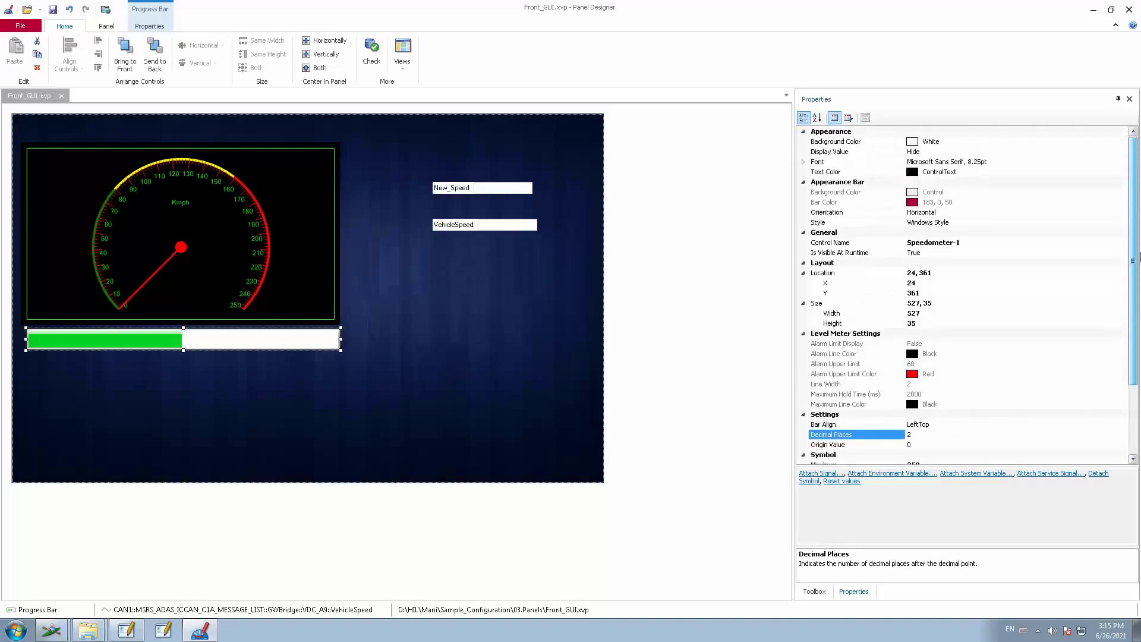
{"action": "left_click", "coordinate": [958, 223]}
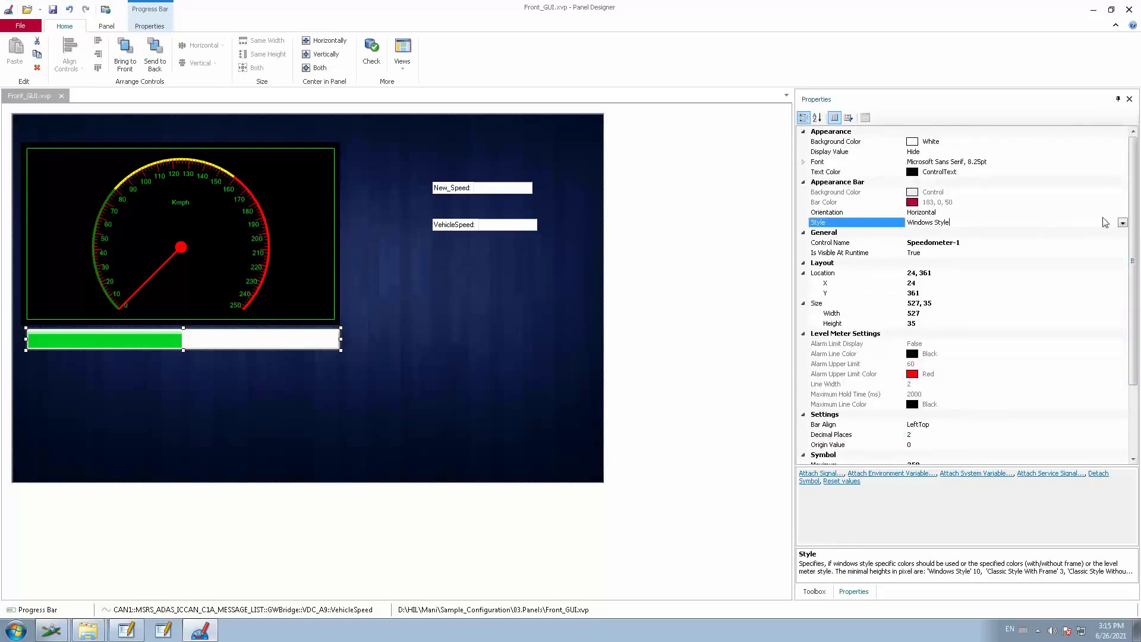
{"action": "left_click", "coordinate": [1122, 223]}
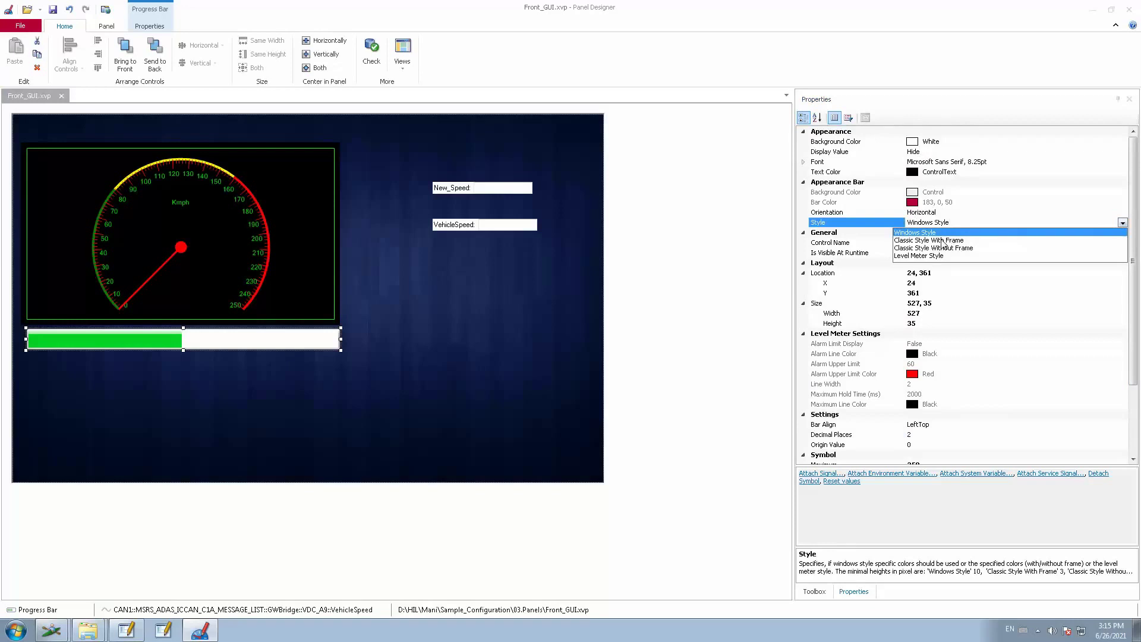
{"action": "left_click", "coordinate": [942, 240]}
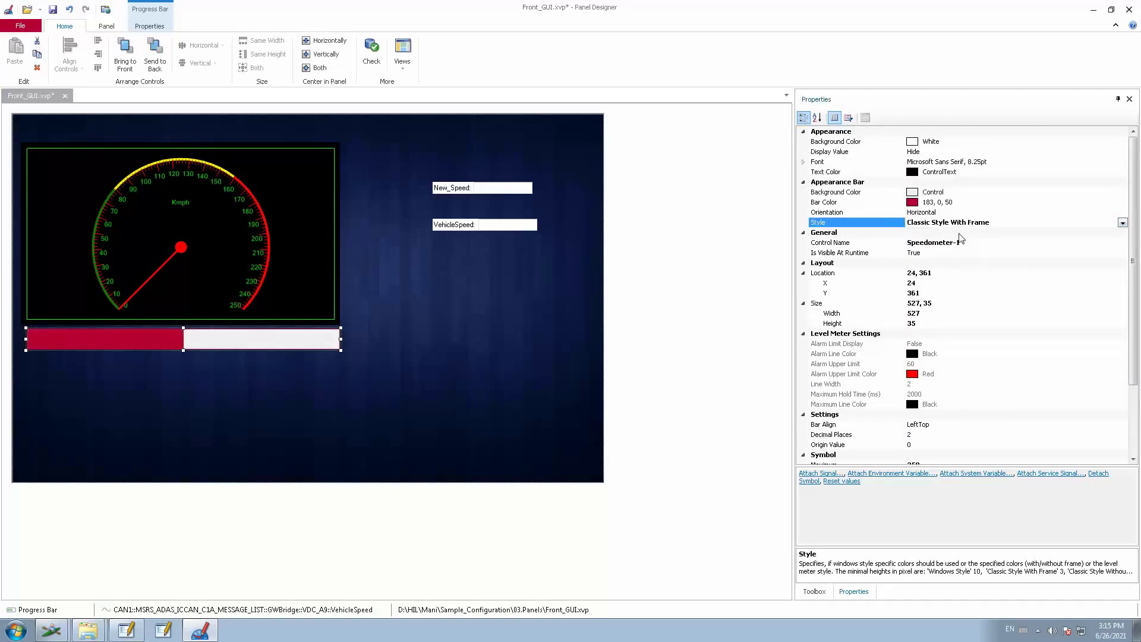
{"action": "left_click", "coordinate": [961, 202]}
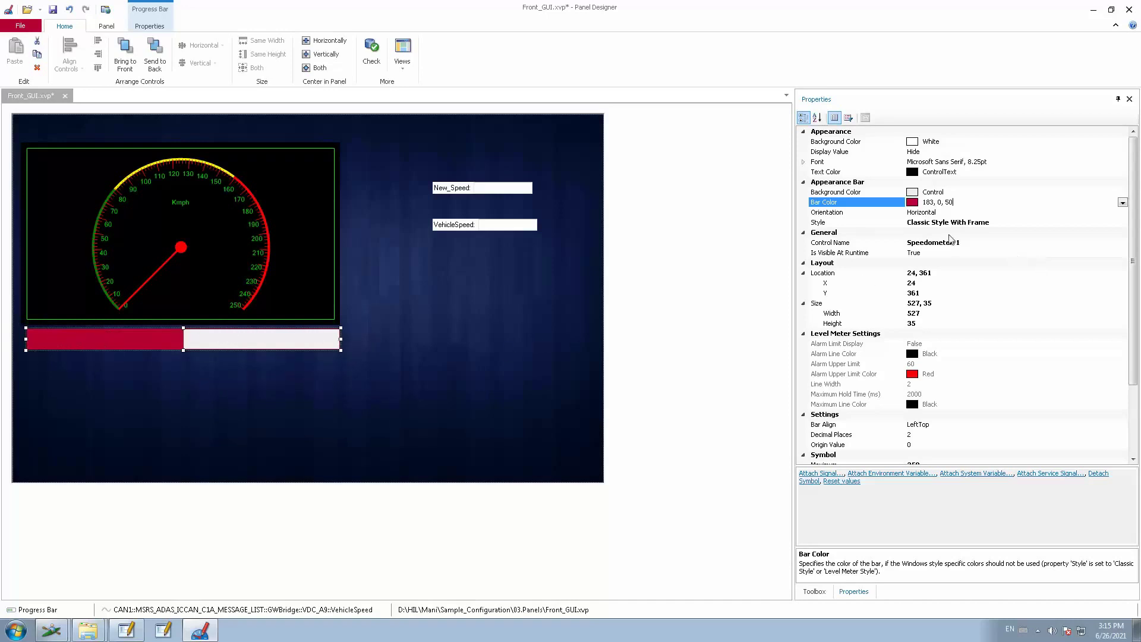
{"action": "left_click", "coordinate": [364, 357]}
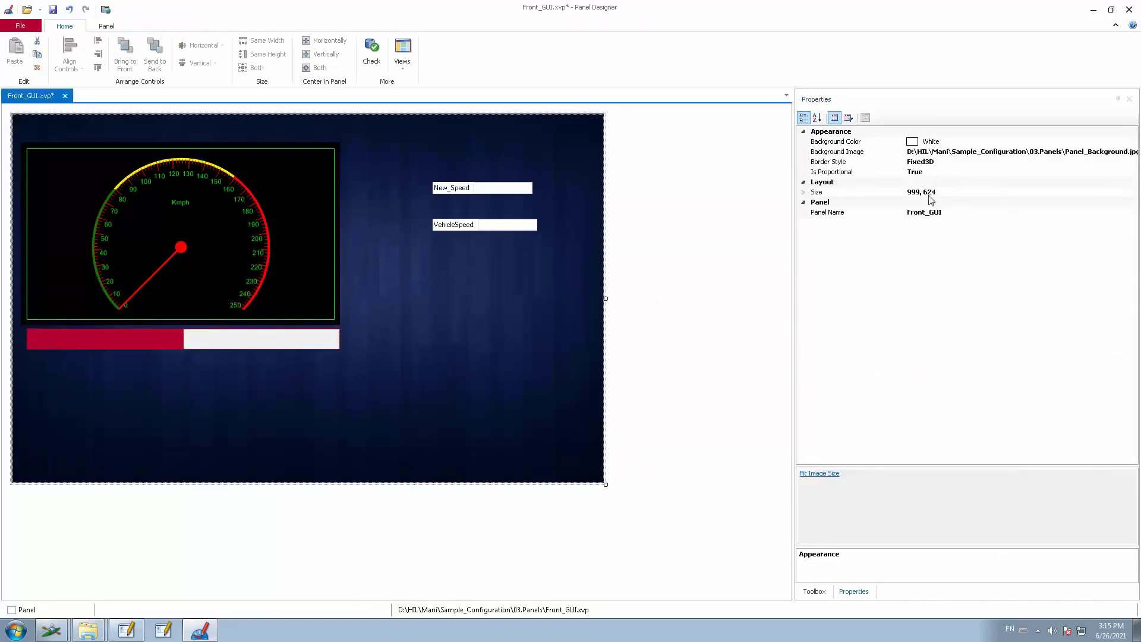
Try Classic Style Without Frame on the progress bar and view it deselected
{"action": "left_click", "coordinate": [317, 335]}
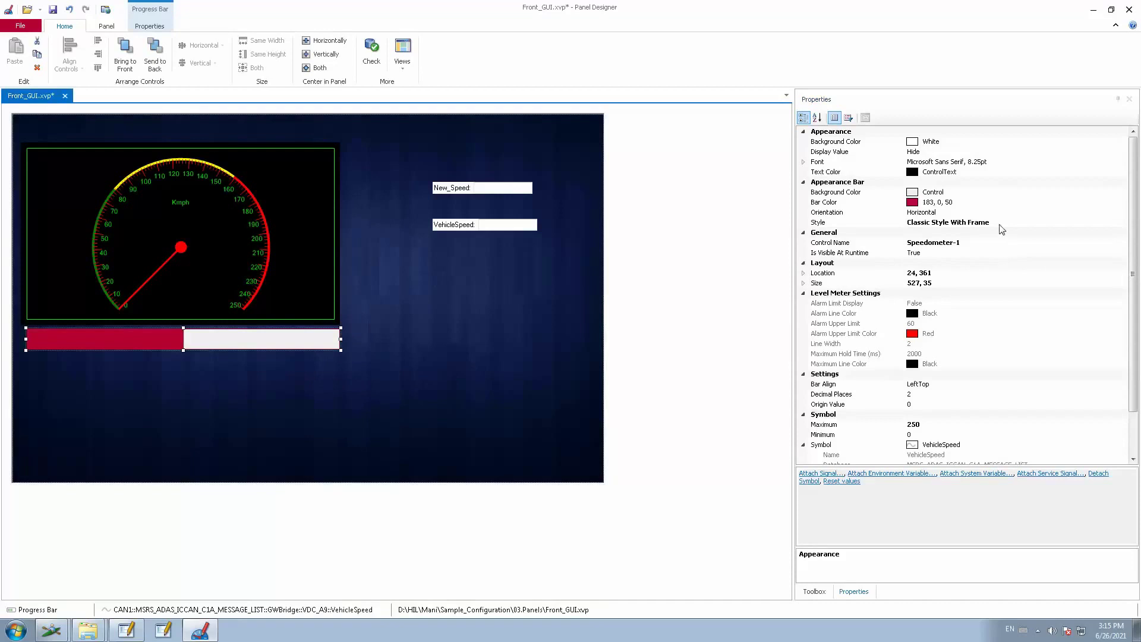
{"action": "left_click", "coordinate": [1111, 221]}
{"action": "left_click", "coordinate": [1123, 223]}
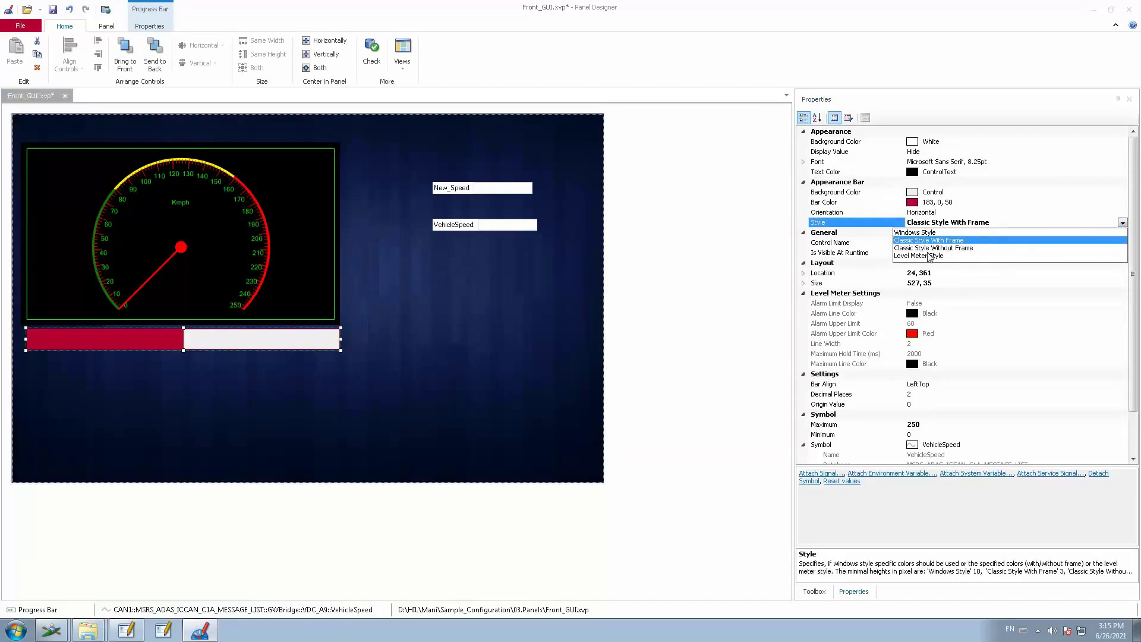
{"action": "left_click", "coordinate": [926, 251]}
{"action": "left_click", "coordinate": [412, 327]}
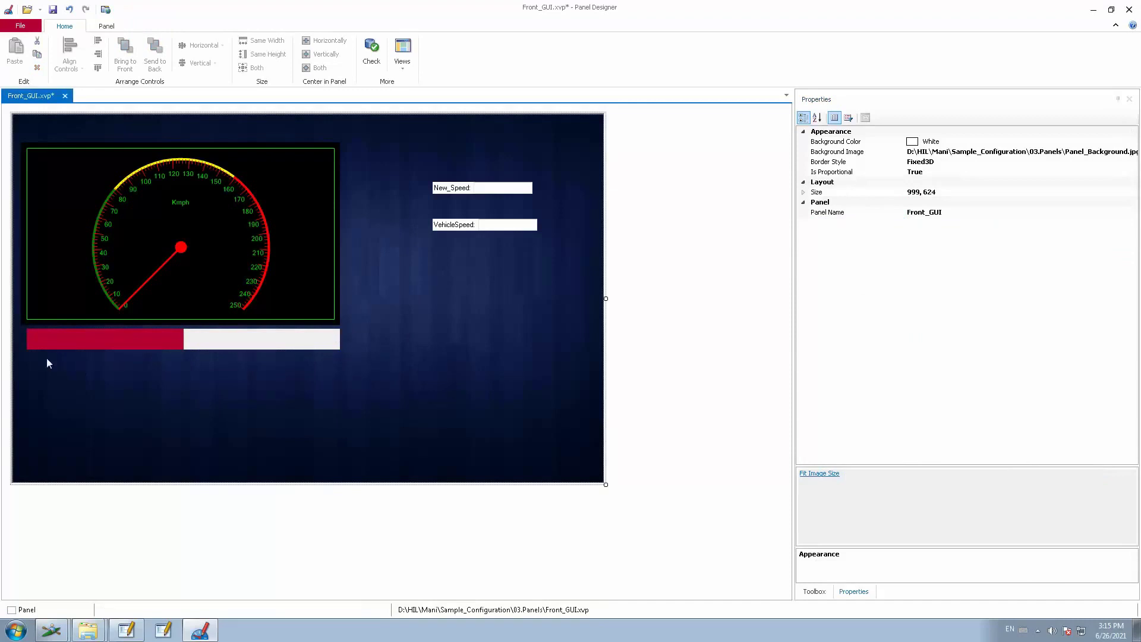
Set the style of the progress bar beneath the gauge to Level Meter Style
{"action": "left_click", "coordinate": [312, 345]}
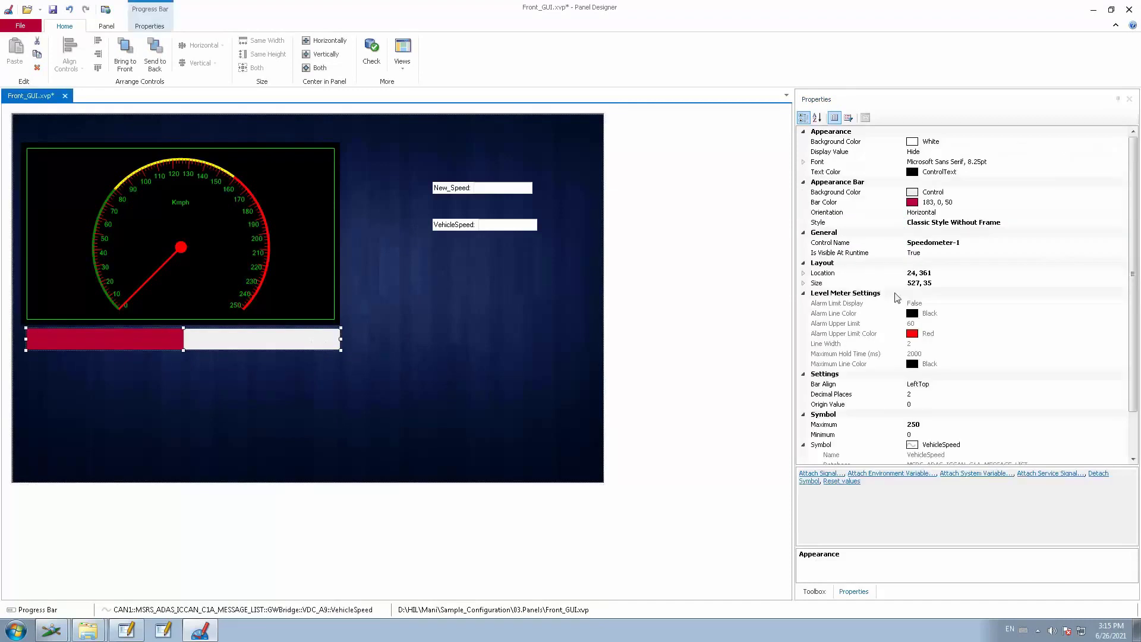
{"action": "left_click", "coordinate": [1040, 222]}
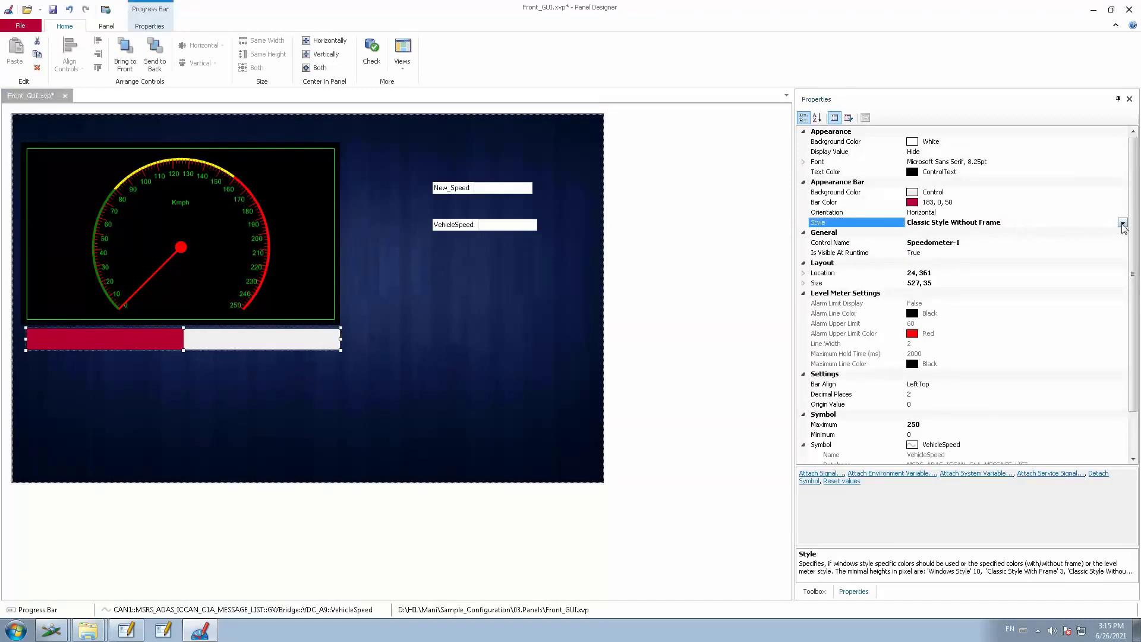
{"action": "left_click", "coordinate": [1122, 224]}
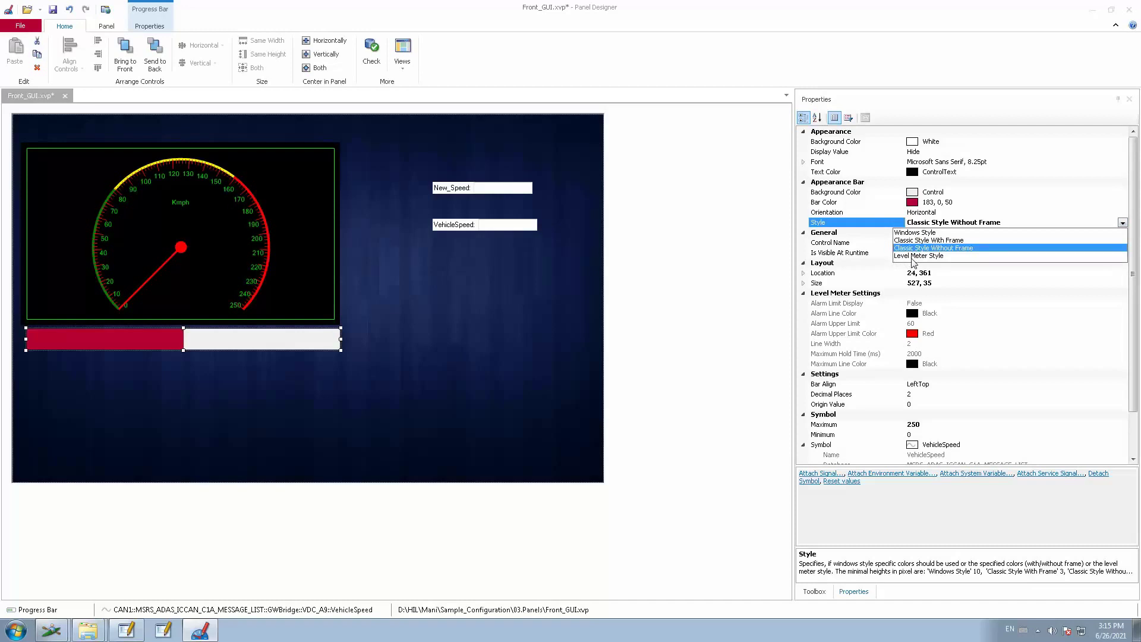
{"action": "left_click", "coordinate": [912, 258]}
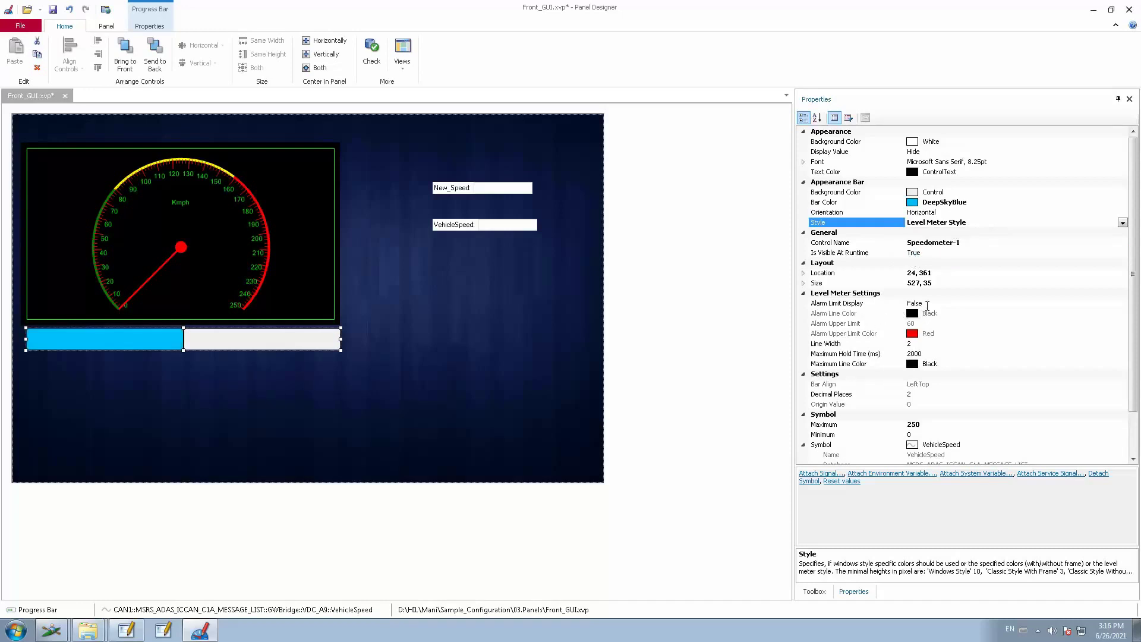
Set the progress bar's Alarm Limit Display to True
{"action": "left_click", "coordinate": [1108, 300]}
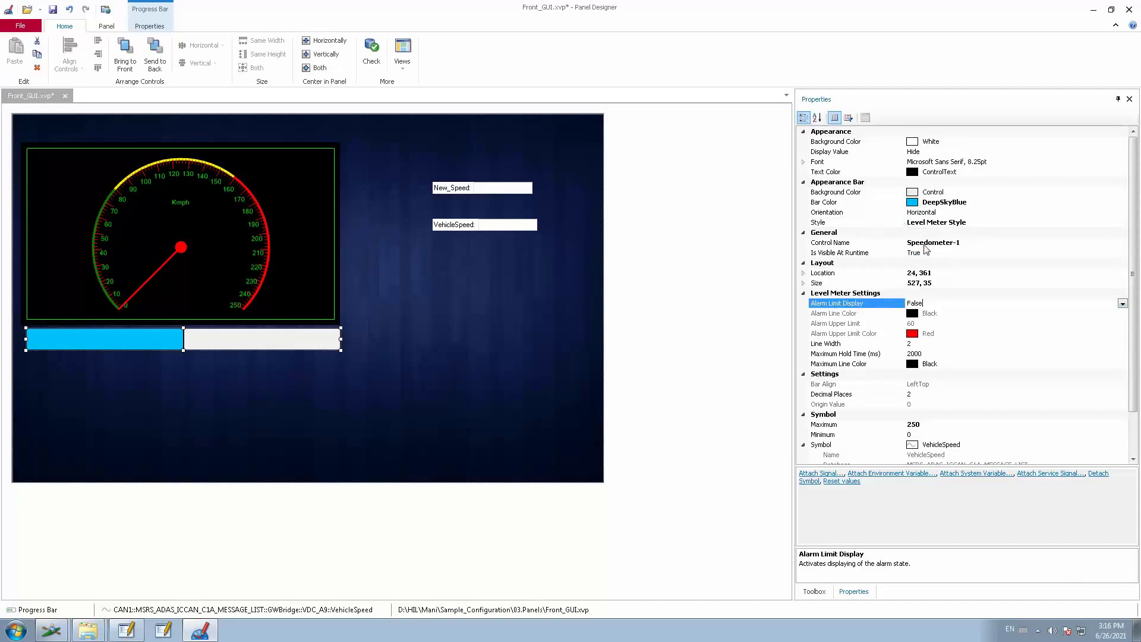
{"action": "left_click", "coordinate": [1123, 305]}
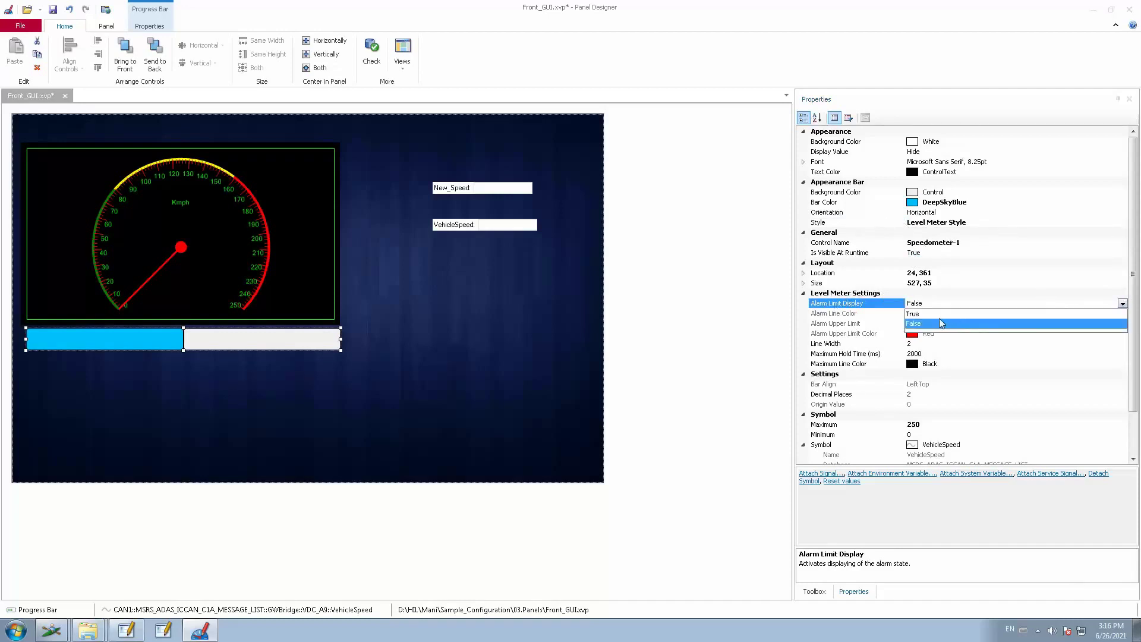
{"action": "left_click", "coordinate": [922, 315]}
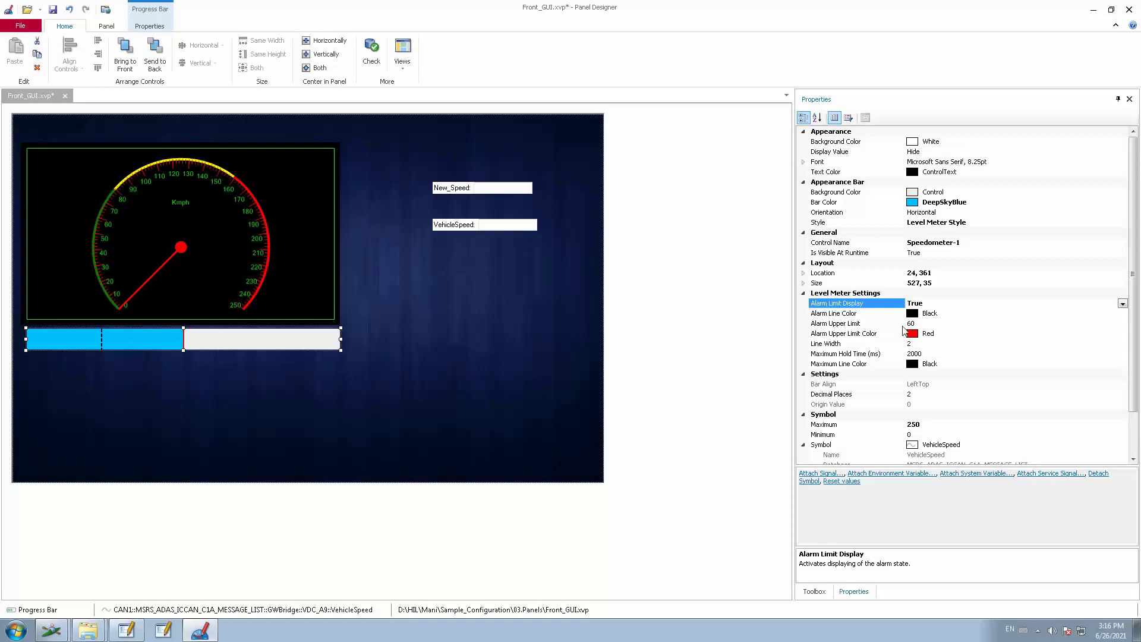
Set the progress bar's Alarm Upper Limit to 80 and Line Width to 3, and save the panel
{"action": "left_click", "coordinate": [911, 324]}
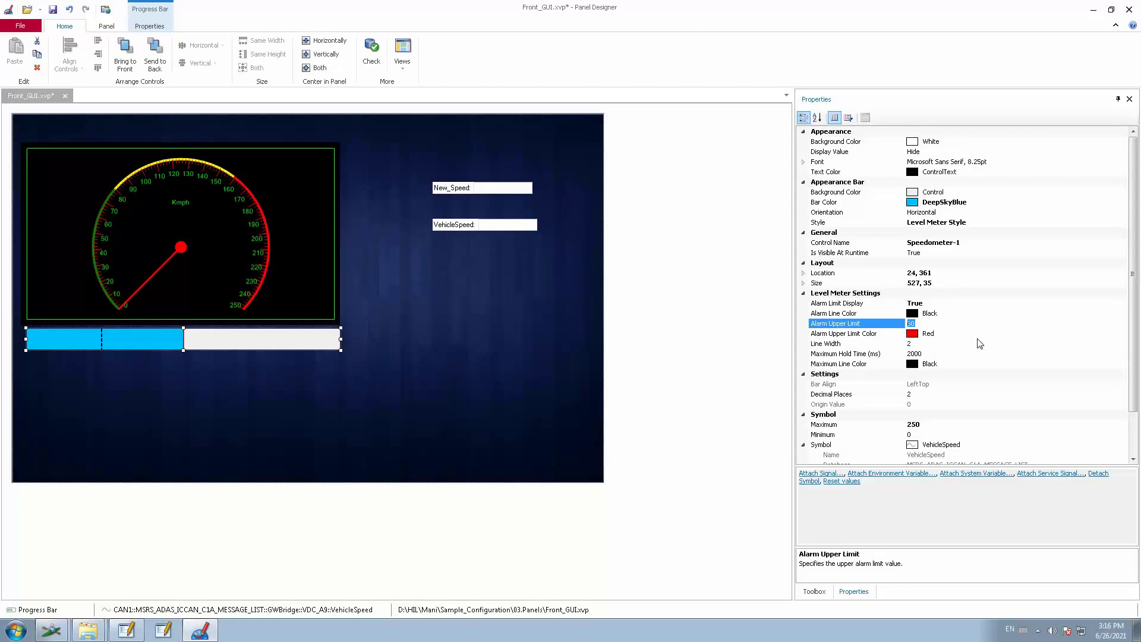
{"action": "type", "text": "80"}
{"action": "key", "text": "Return"}
{"action": "left_click", "coordinate": [934, 343]}
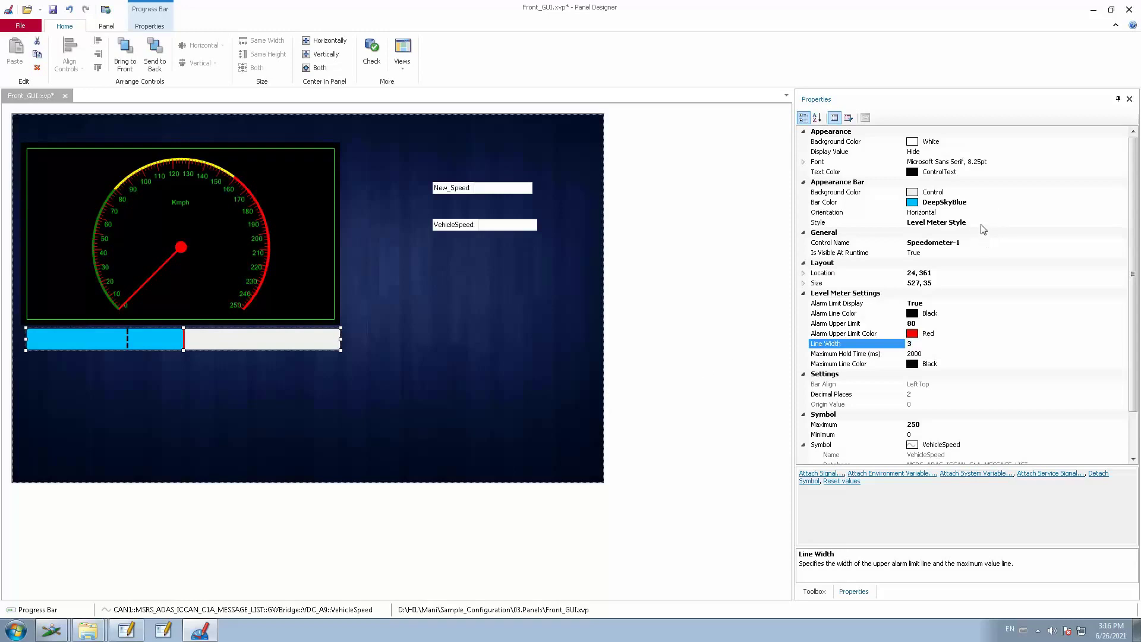
{"action": "left_click", "coordinate": [53, 9]}
Switch to CANoe, start the measurement and bring up the Front_GUI panel
{"action": "mouse_move", "coordinate": [52, 629]}
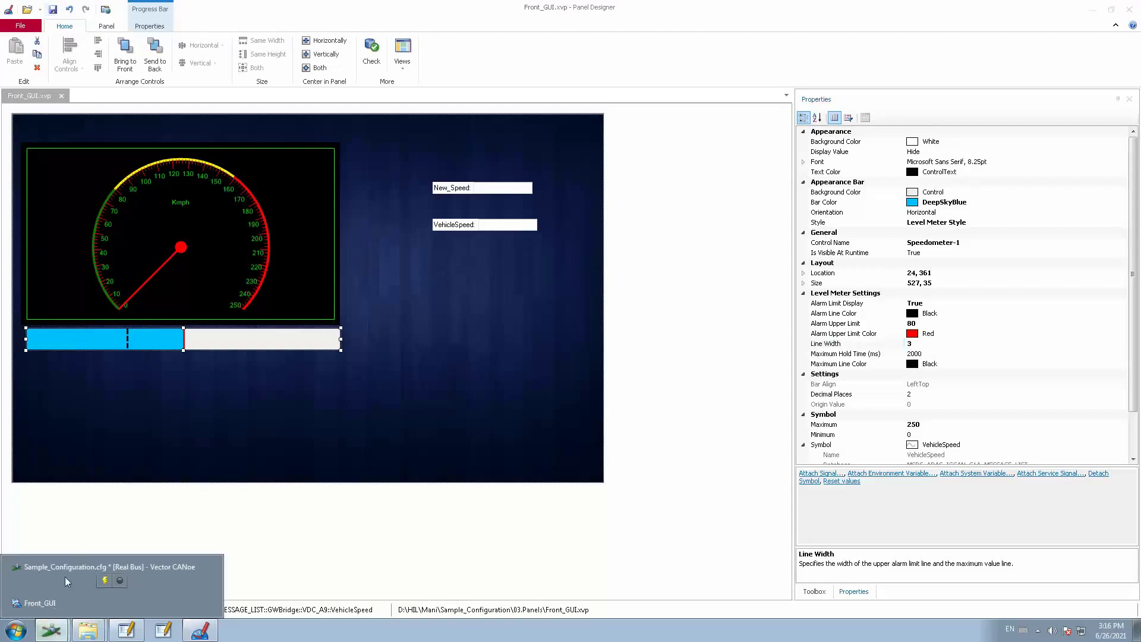
{"action": "left_click", "coordinate": [81, 566]}
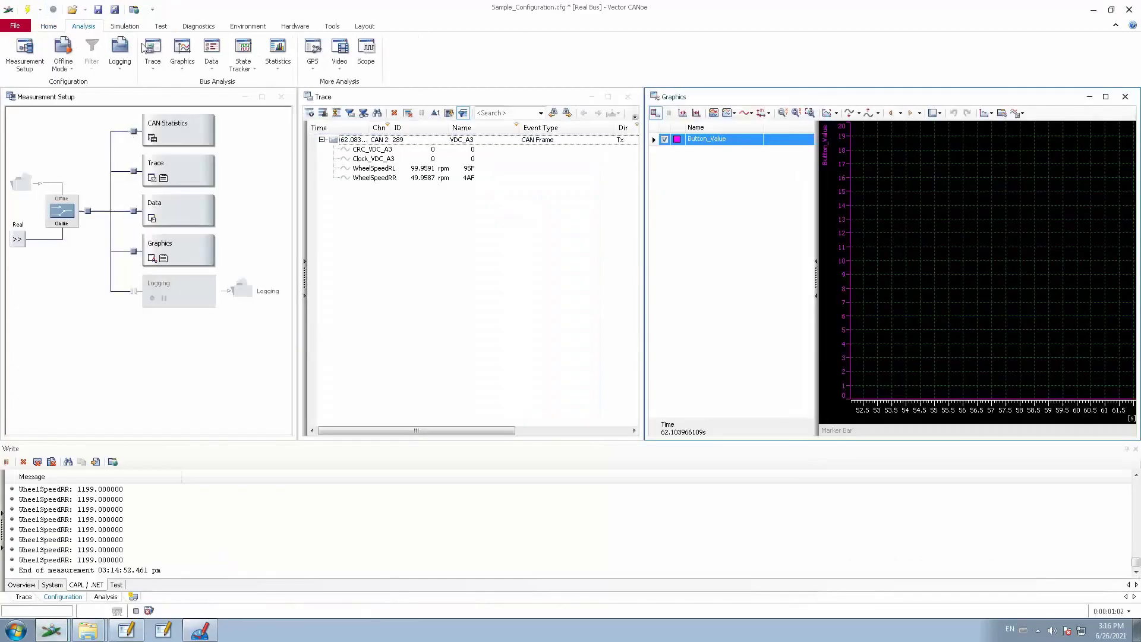
{"action": "left_click", "coordinate": [27, 10]}
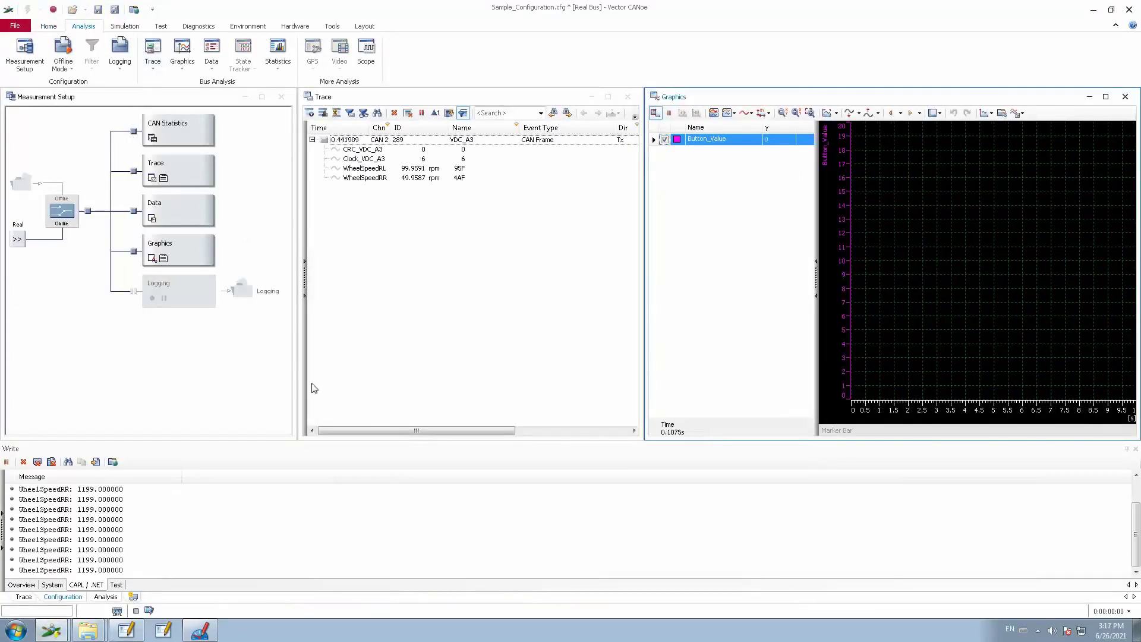
{"action": "left_click", "coordinate": [57, 609]}
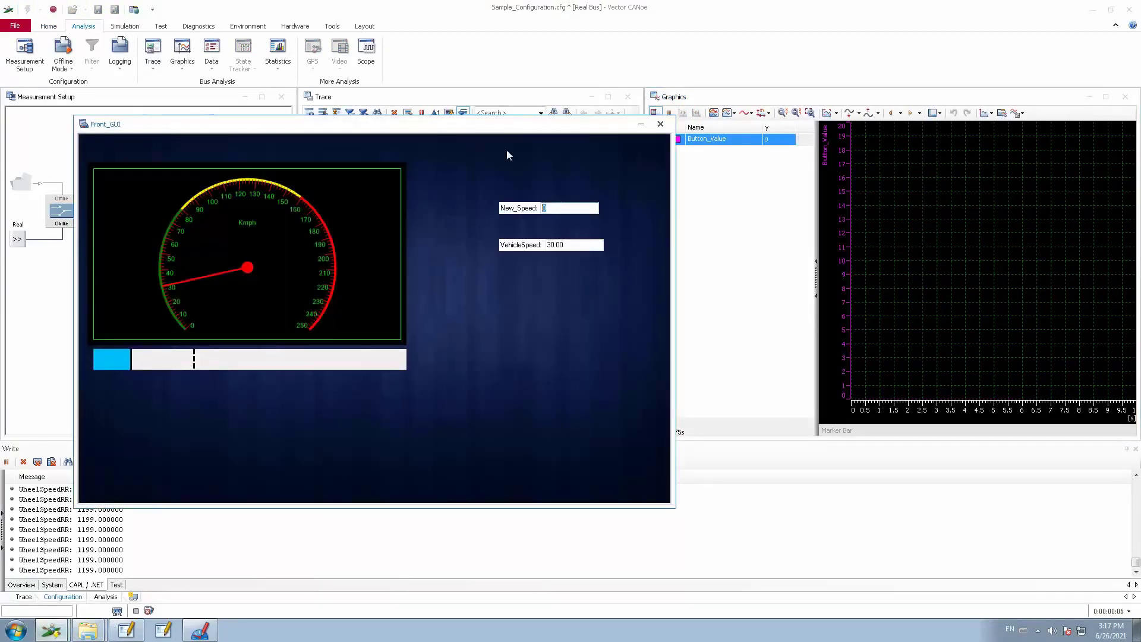
Set New_Speed to 120 on the running Front_GUI panel and stop the measurement
{"action": "type", "text": "120"}
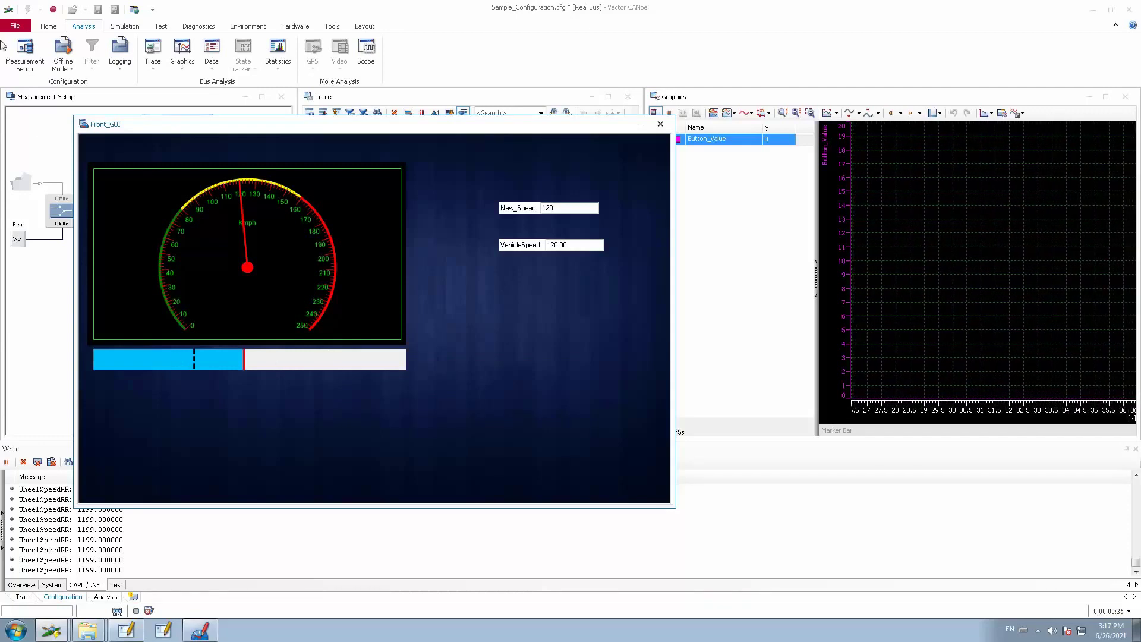
{"action": "left_click", "coordinate": [52, 12]}
{"action": "left_click", "coordinate": [52, 12]}
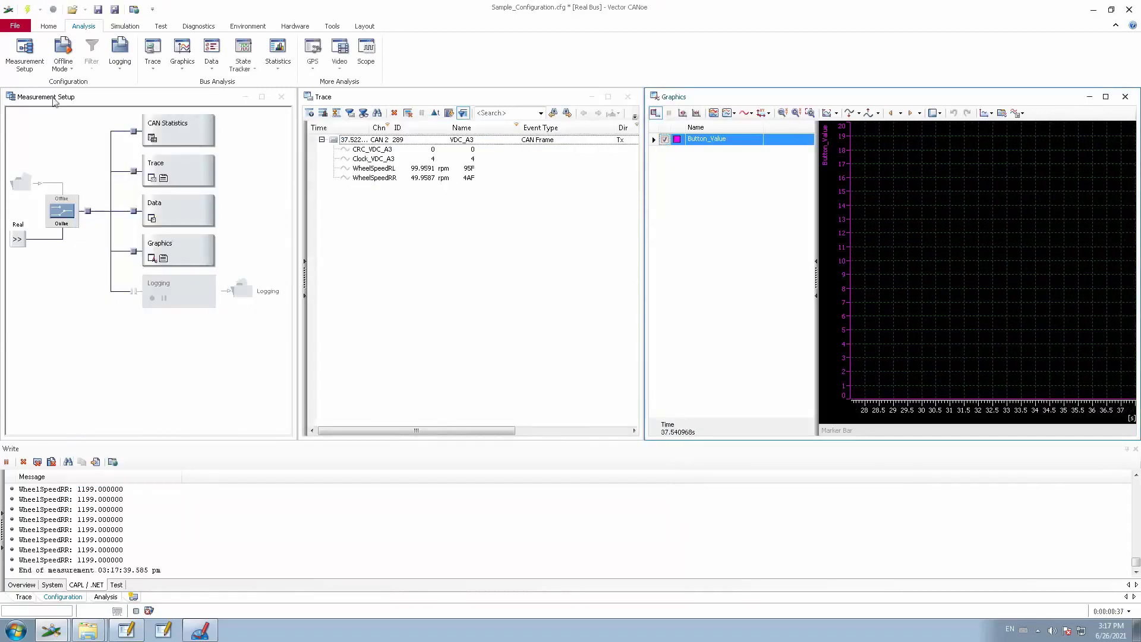
Switch to Panel Designer and look over the available controls and the Start Stop Control's properties
{"action": "left_click", "coordinate": [200, 630]}
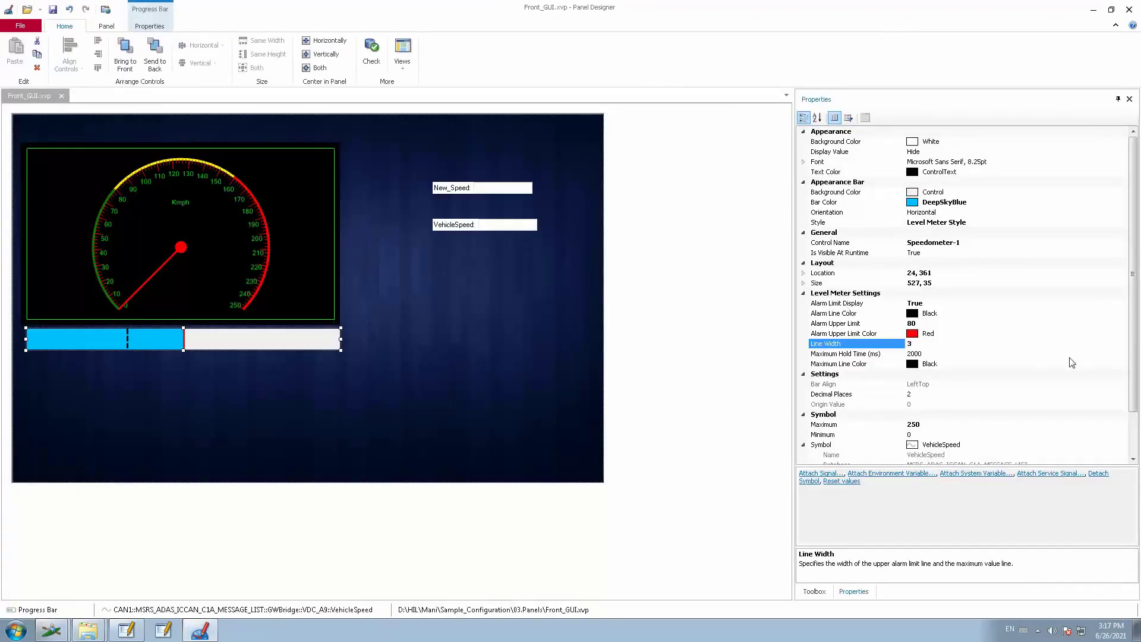
{"action": "left_click", "coordinate": [818, 593]}
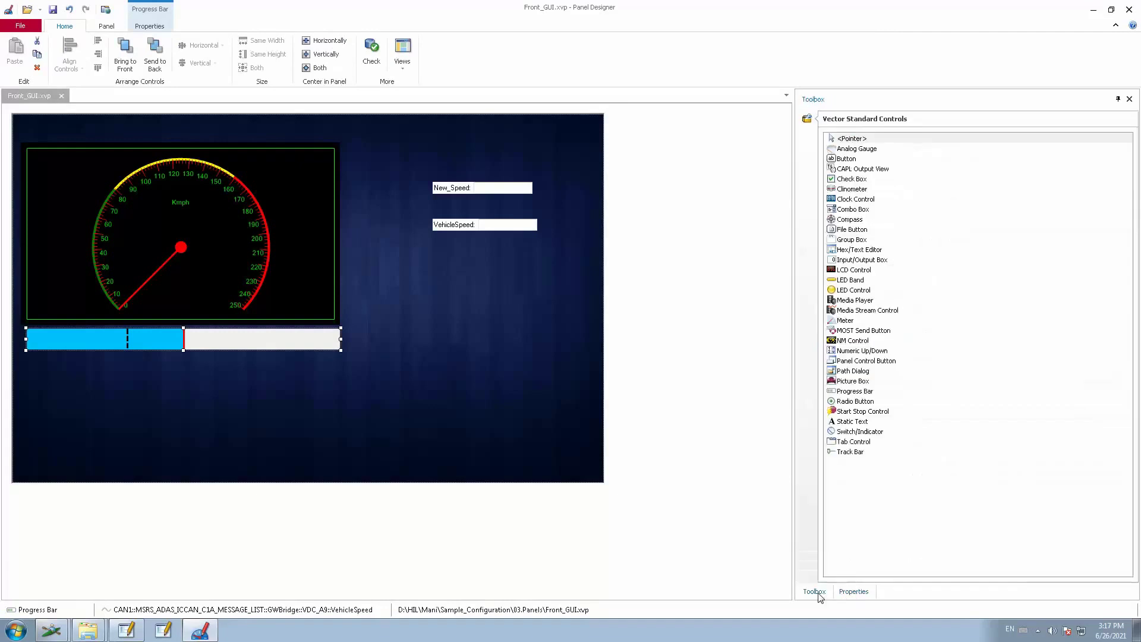
{"action": "left_click", "coordinate": [849, 592]}
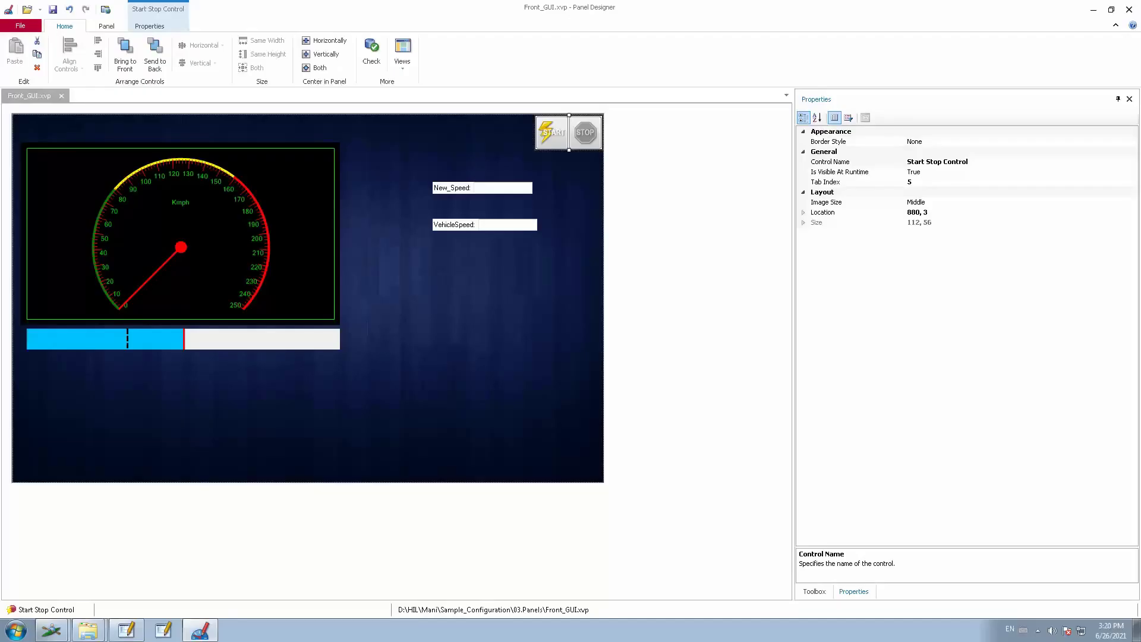
{"action": "left_click", "coordinate": [558, 133]}
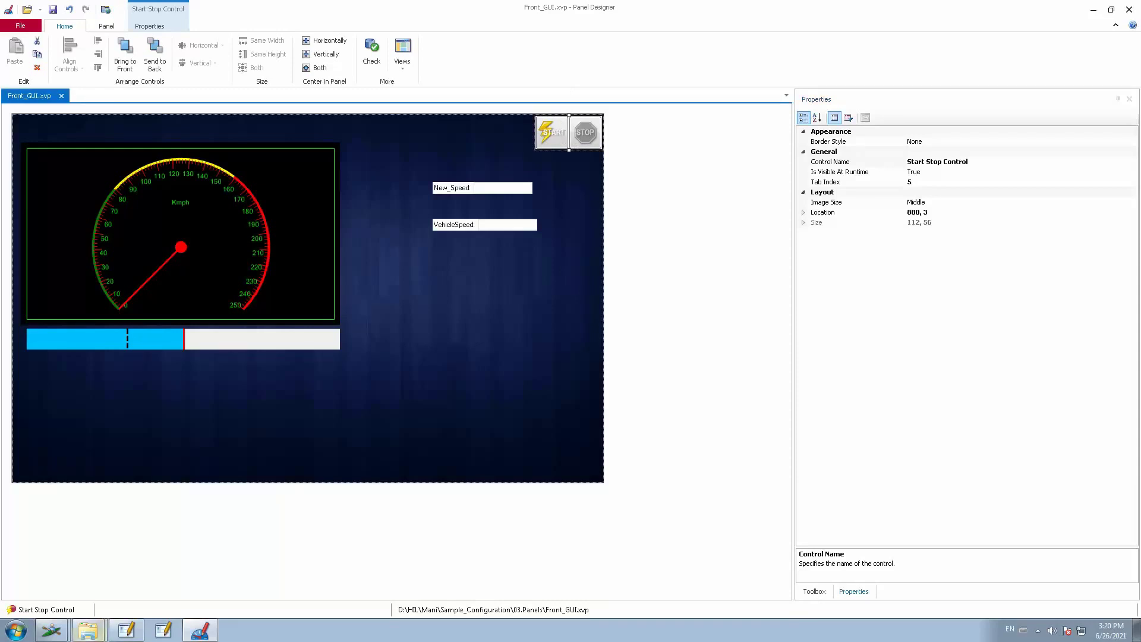
Look at the measurement start options in CANoe and return to Panel Designer
{"action": "left_click", "coordinate": [48, 632]}
{"action": "left_click", "coordinate": [49, 574]}
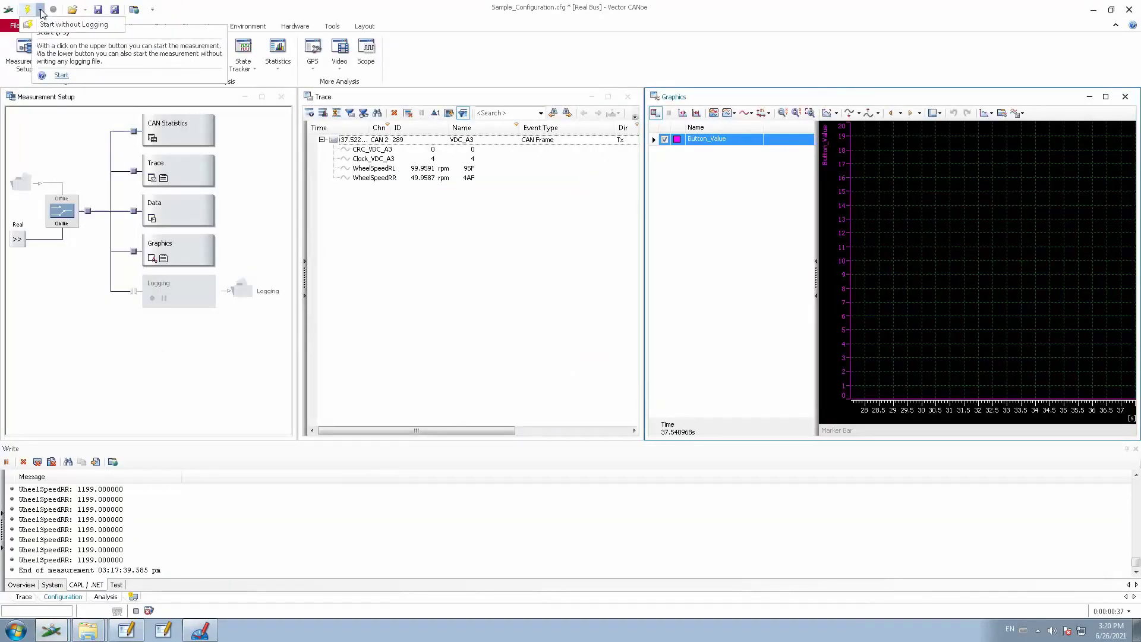
{"action": "key", "text": "alt+Tab"}
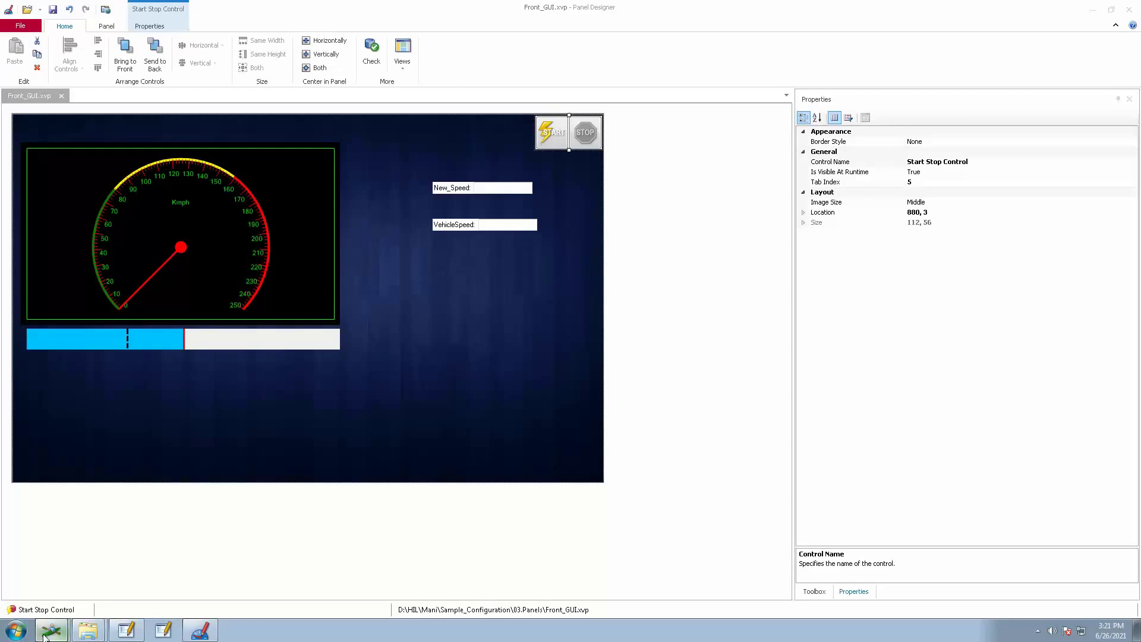
{"action": "mouse_move", "coordinate": [45, 636]}
Replace the panel's Start Stop Control with a new one in the panel's upper-right corner, at about location 880, 3
{"action": "key", "text": "Delete"}
{"action": "left_click", "coordinate": [458, 377]}
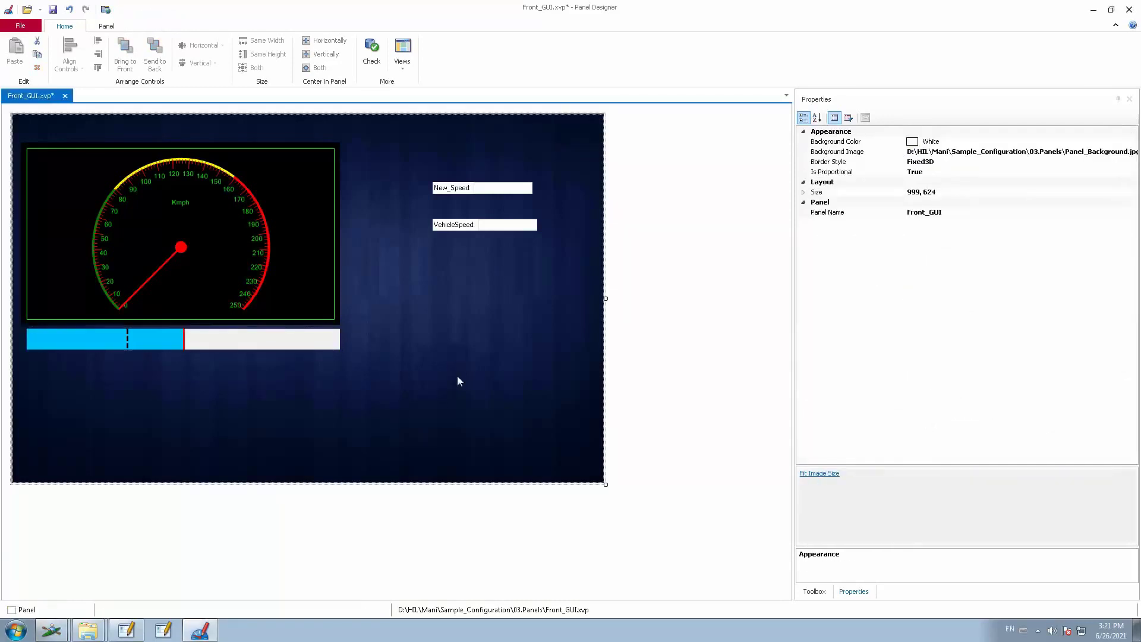
{"action": "left_click", "coordinate": [814, 592]}
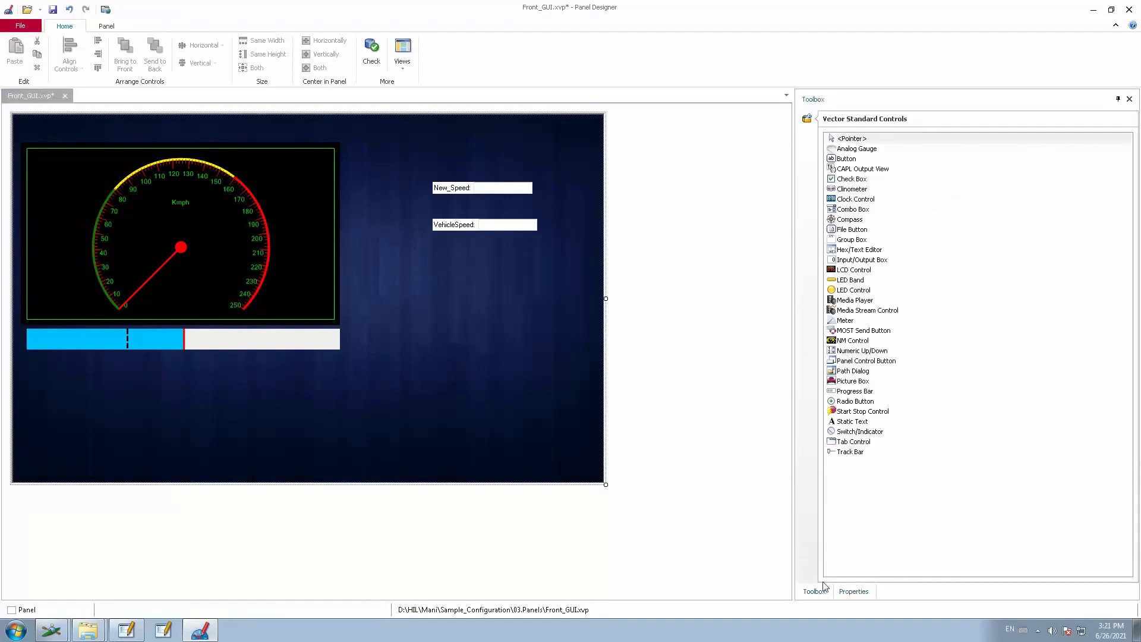
{"action": "left_click", "coordinate": [854, 413]}
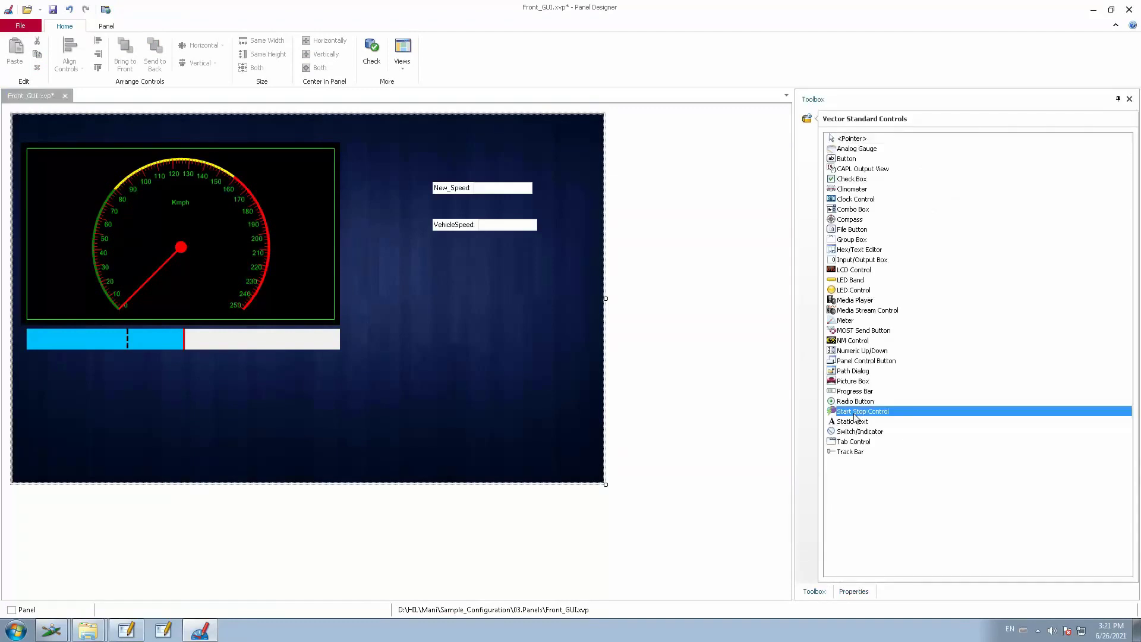
{"action": "double_click", "coordinate": [854, 414]}
{"action": "left_click_drag", "start_coordinate": [42, 136], "coordinate": [561, 137]}
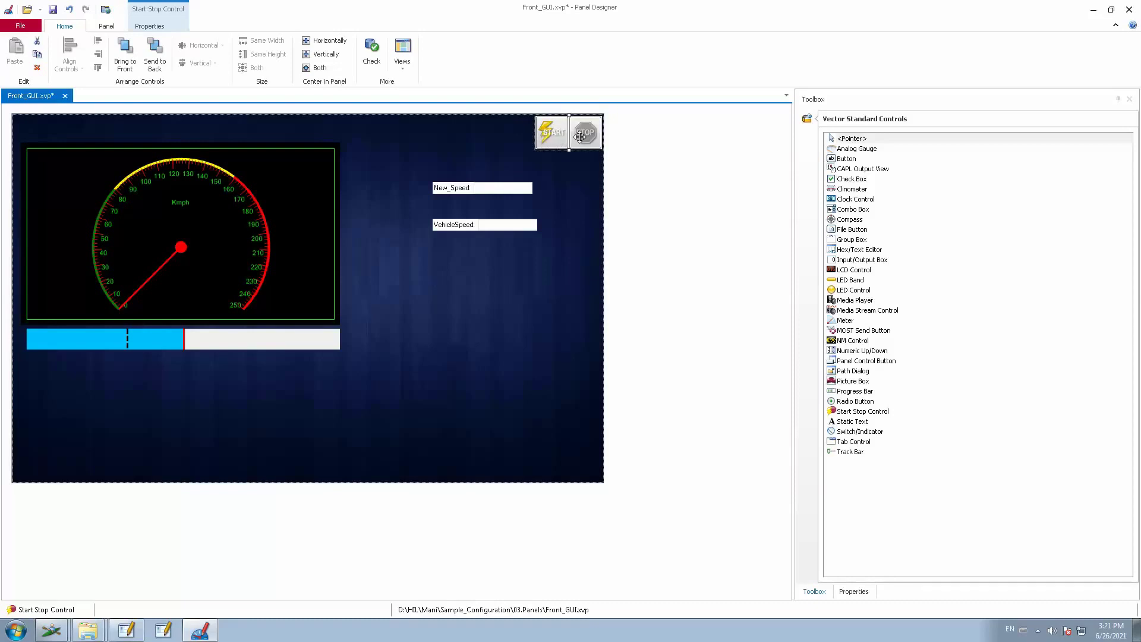
Set the Start Stop Control's Border Style to Fixed3D and move it to about location 876, 3 to fit the panel
{"action": "left_click", "coordinate": [853, 592]}
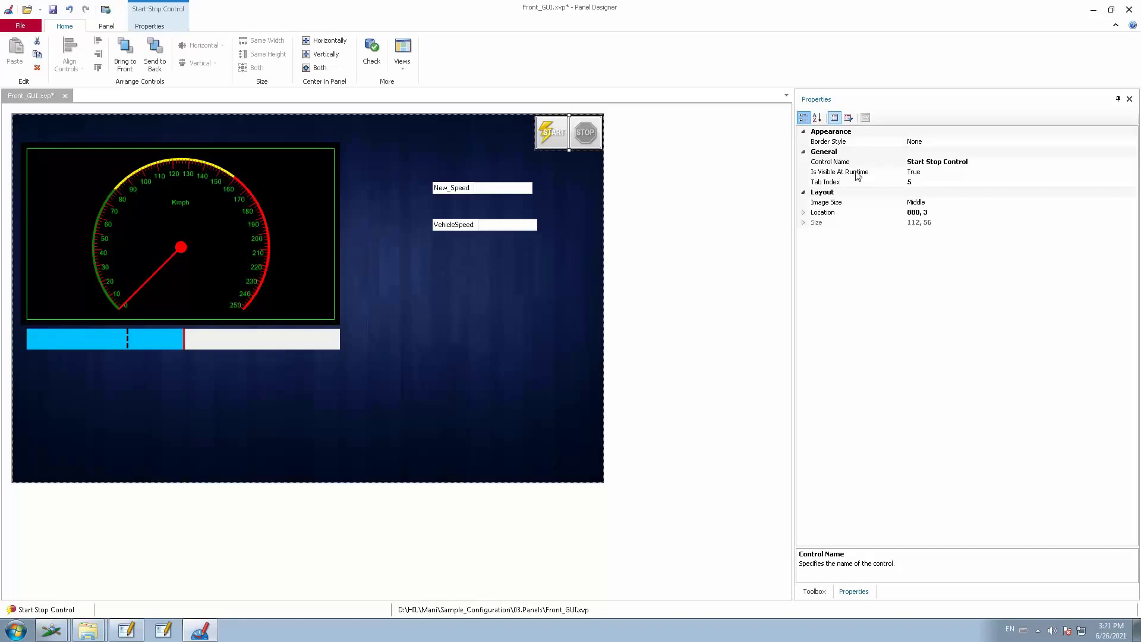
{"action": "left_click", "coordinate": [1023, 145]}
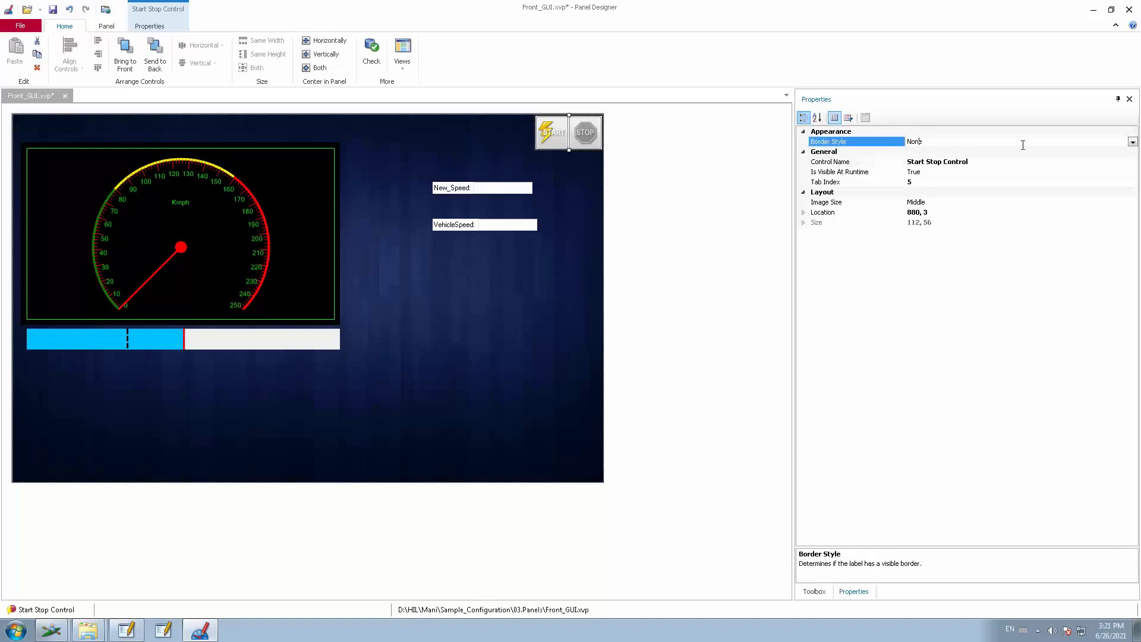
{"action": "left_click", "coordinate": [1132, 141]}
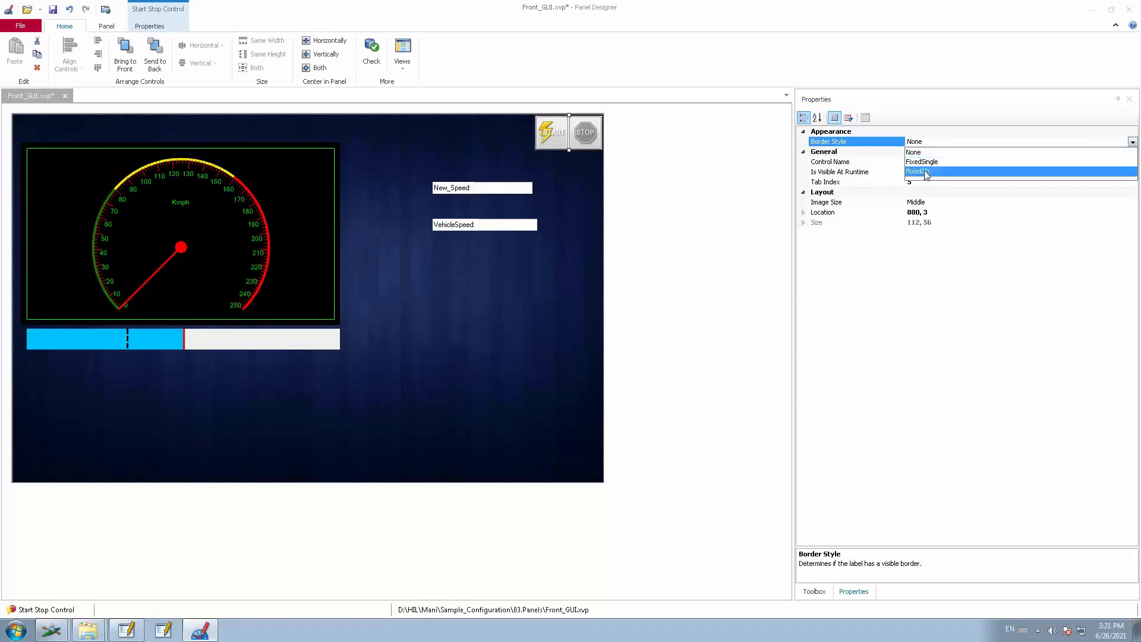
{"action": "left_click", "coordinate": [925, 172]}
{"action": "left_click", "coordinate": [567, 149]}
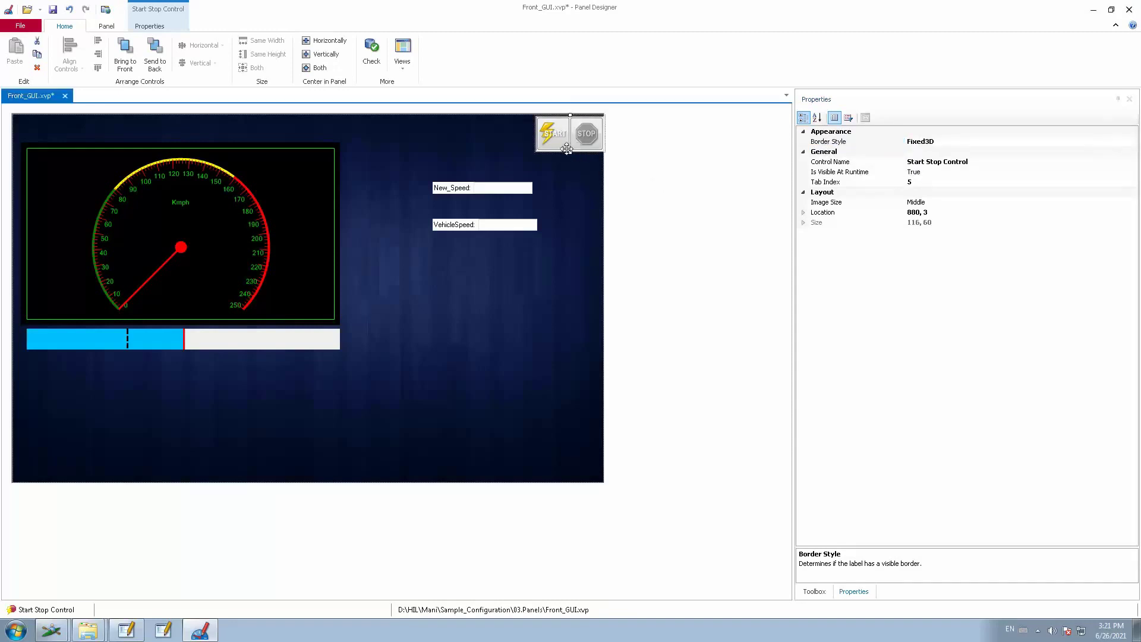
{"action": "left_click_drag", "start_coordinate": [570, 152], "coordinate": [568, 153]}
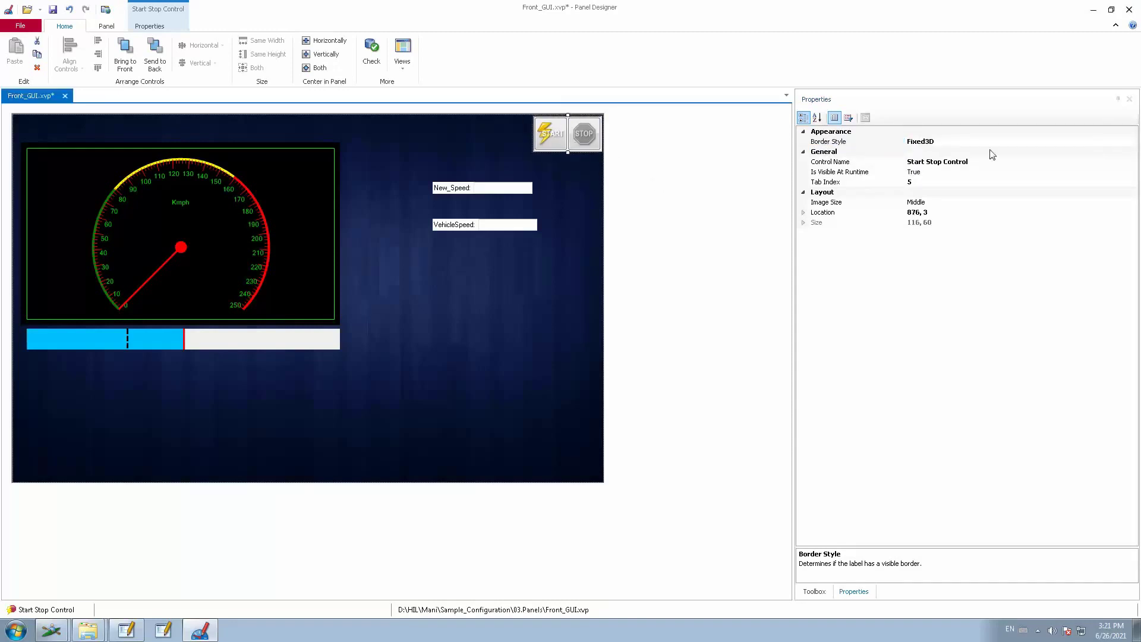
Try the Small image size on the Start Stop Control and set it back to Middle
{"action": "left_click", "coordinate": [968, 164]}
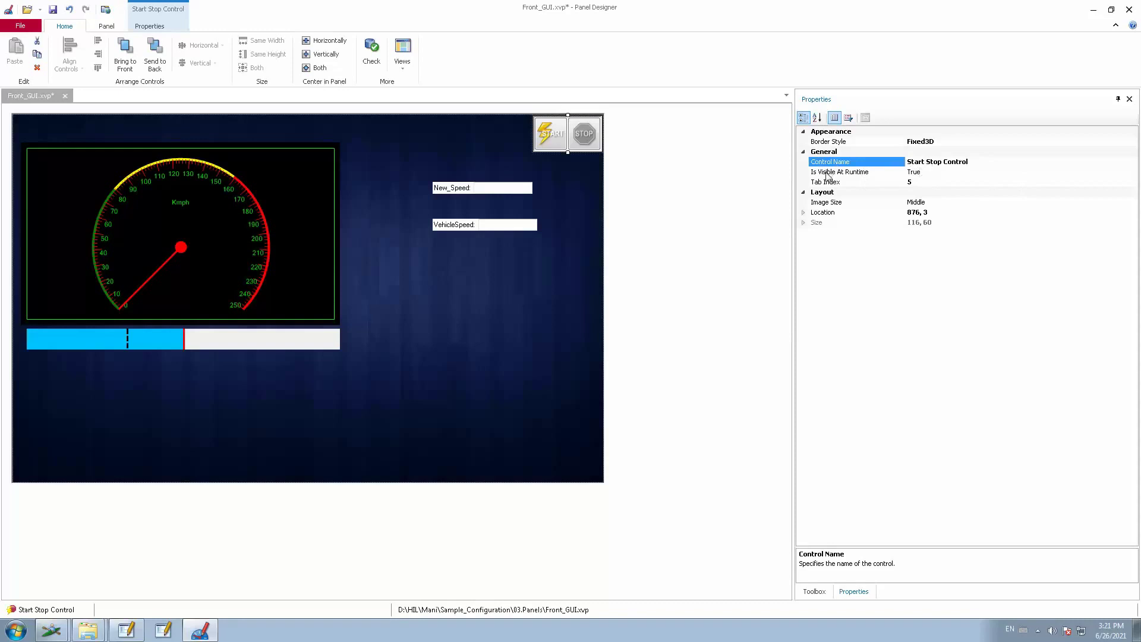
{"action": "left_click", "coordinate": [934, 203]}
{"action": "left_click", "coordinate": [1133, 202]}
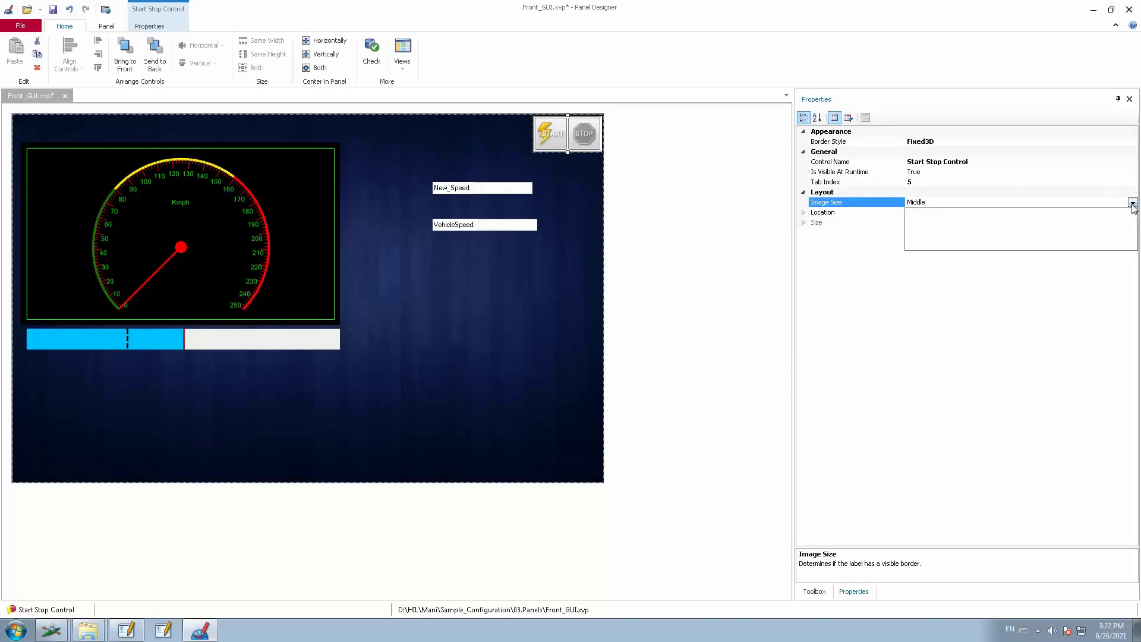
{"action": "left_click", "coordinate": [910, 214]}
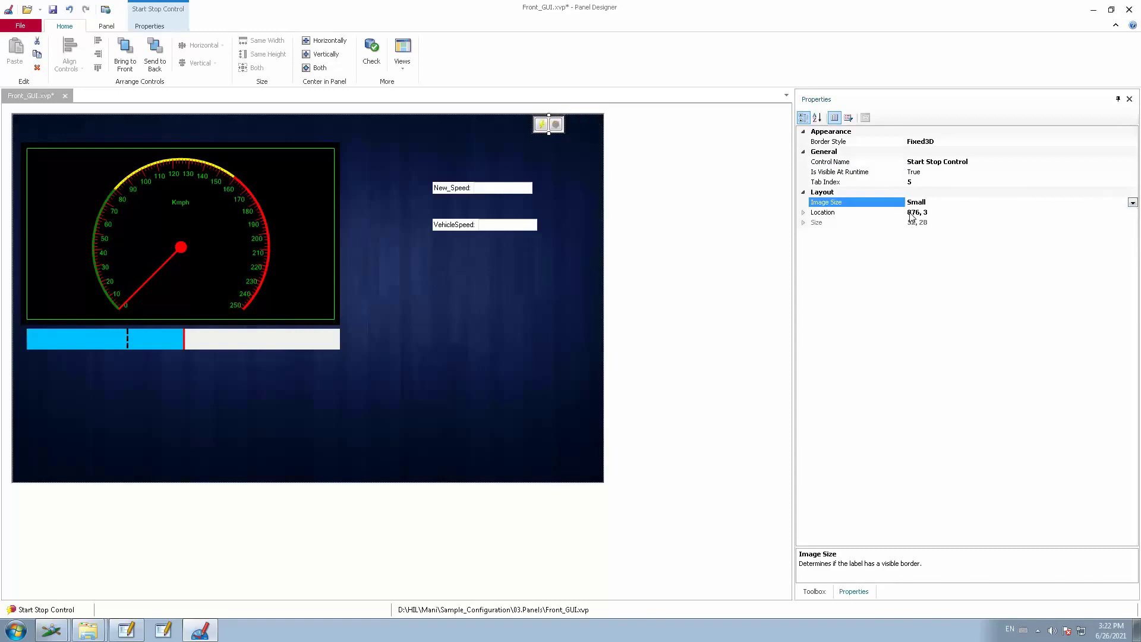
{"action": "left_click", "coordinate": [1133, 202]}
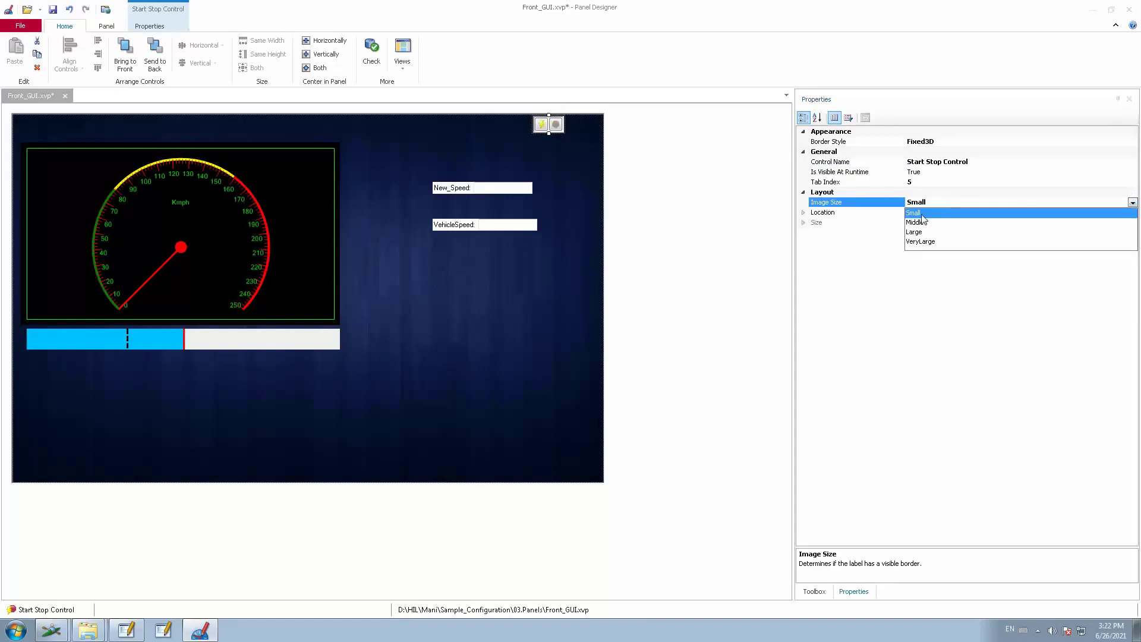
{"action": "left_click", "coordinate": [920, 223]}
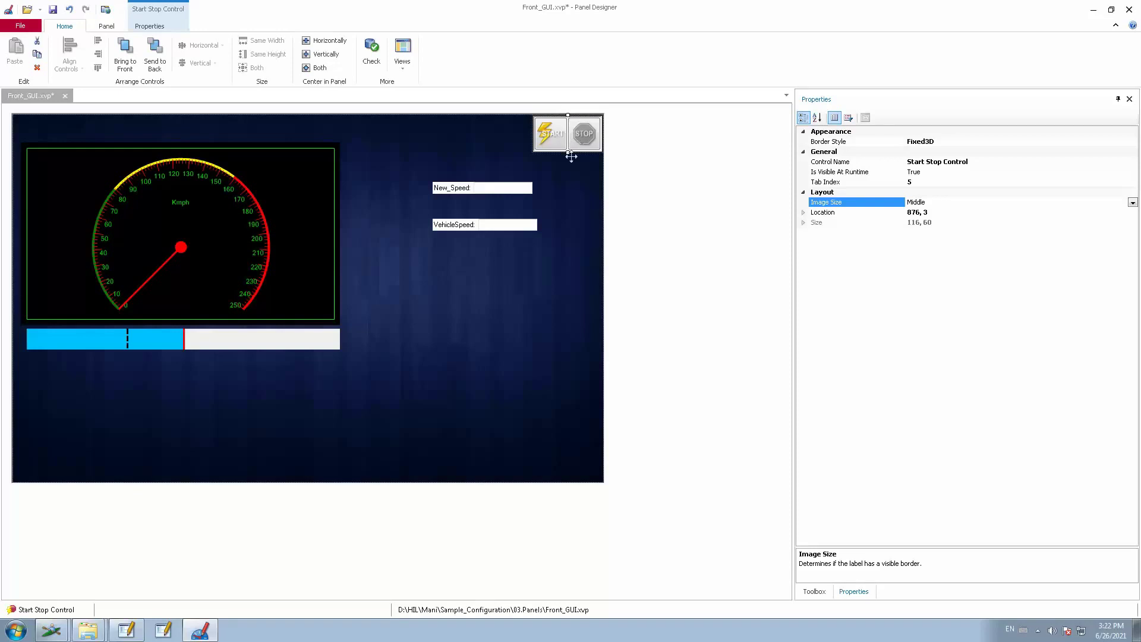
Save the panel and show the runtime Front_GUI window alone on the desktop, moved up nearer the screen's centre
{"action": "left_click", "coordinate": [53, 10]}
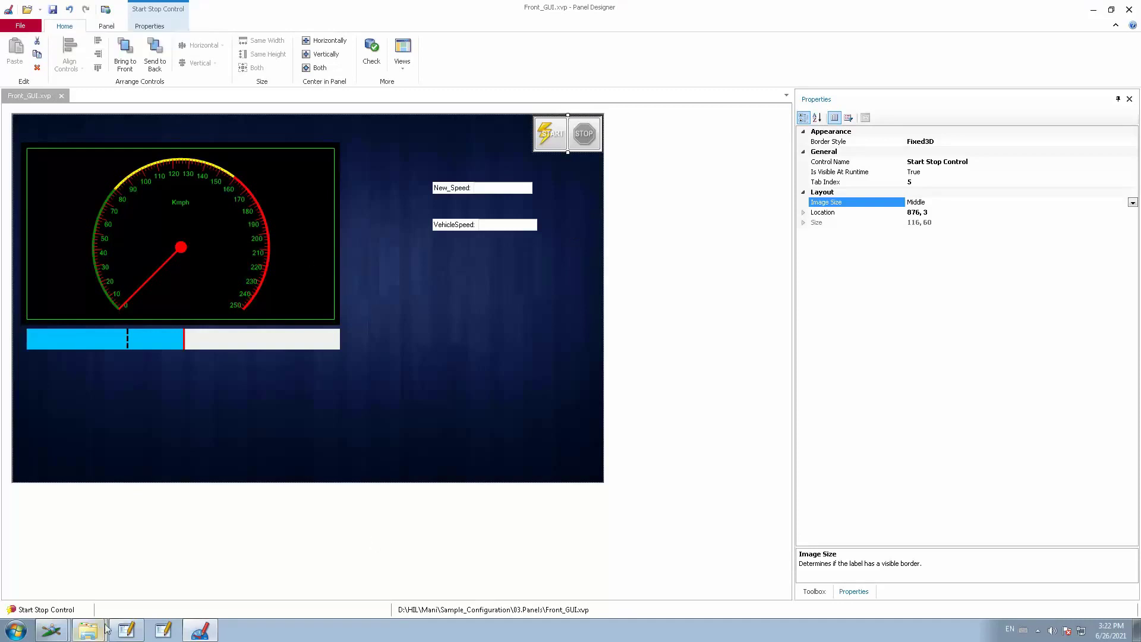
{"action": "mouse_move", "coordinate": [64, 632]}
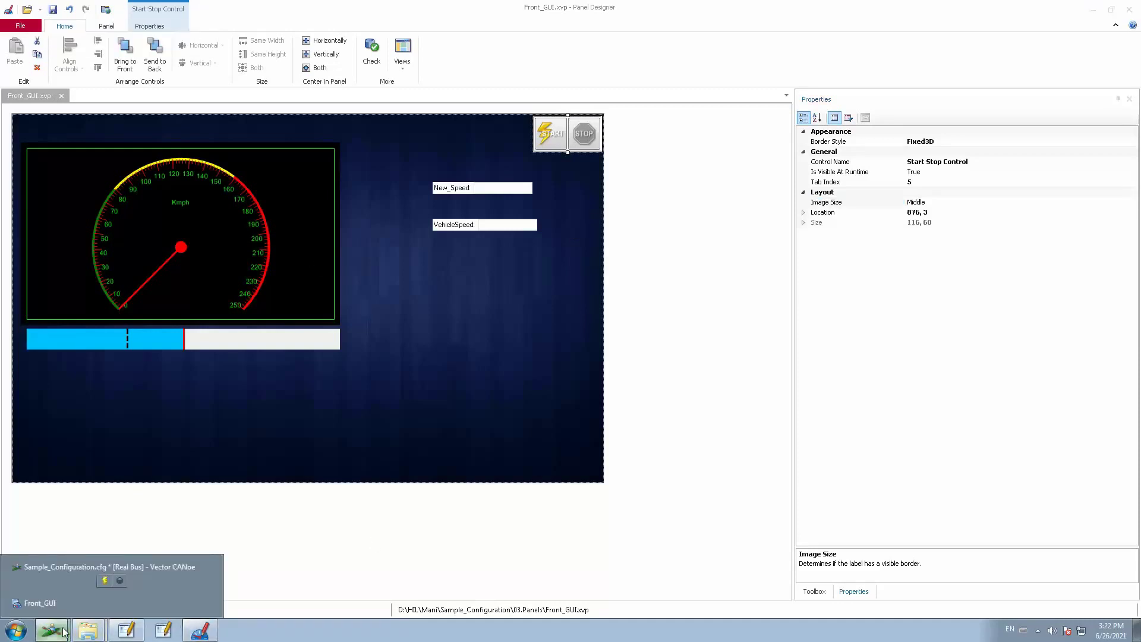
{"action": "left_click", "coordinate": [57, 609]}
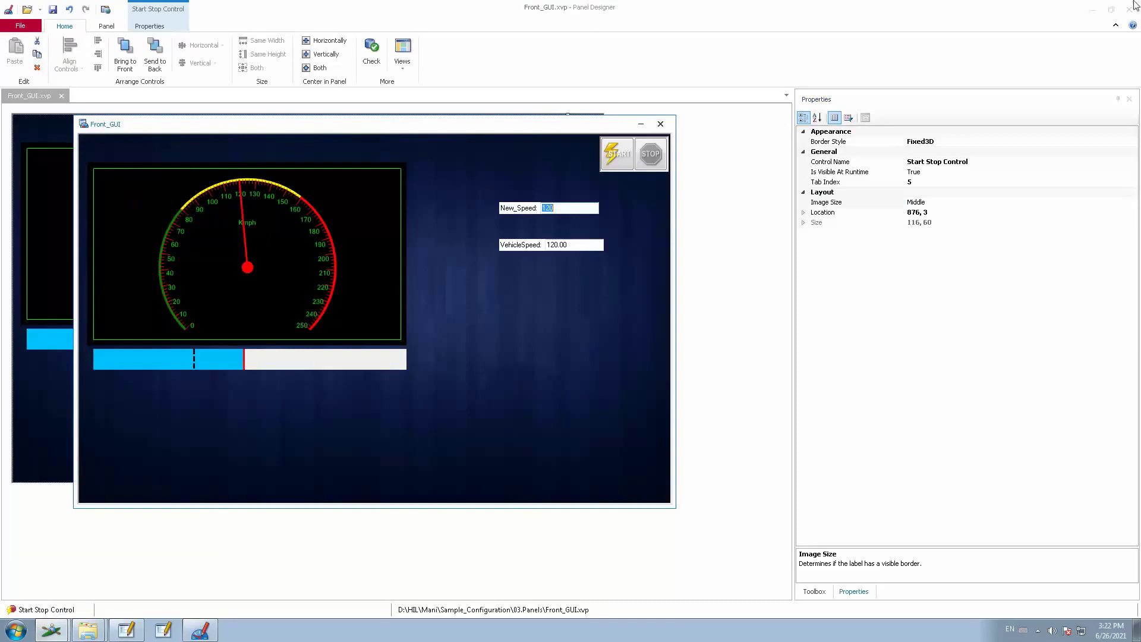
{"action": "left_click", "coordinate": [1092, 9]}
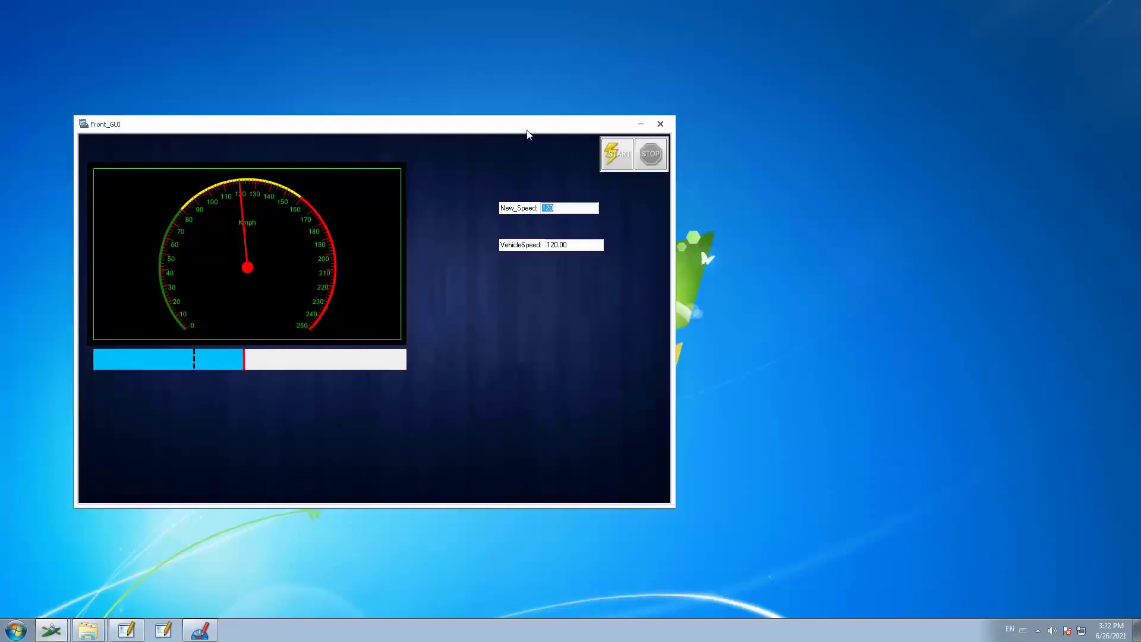
{"action": "left_click_drag", "start_coordinate": [568, 124], "coordinate": [672, 72]}
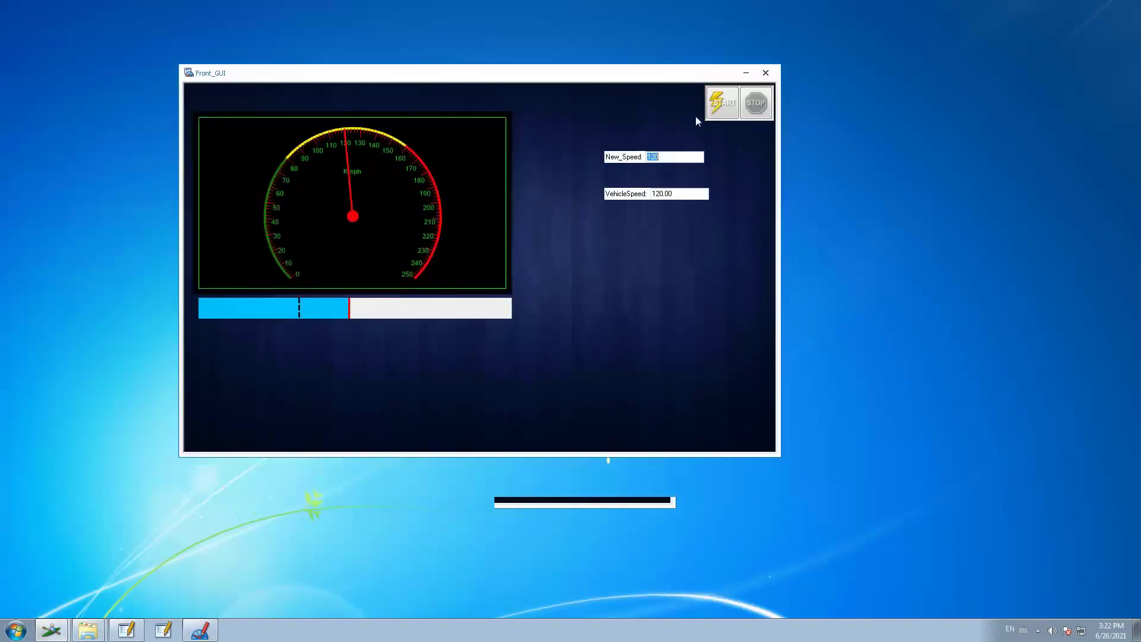
Test the panel's Start Stop Control by running the measurement with New_Speed set to 90 and stopping it
{"action": "left_click", "coordinate": [716, 107]}
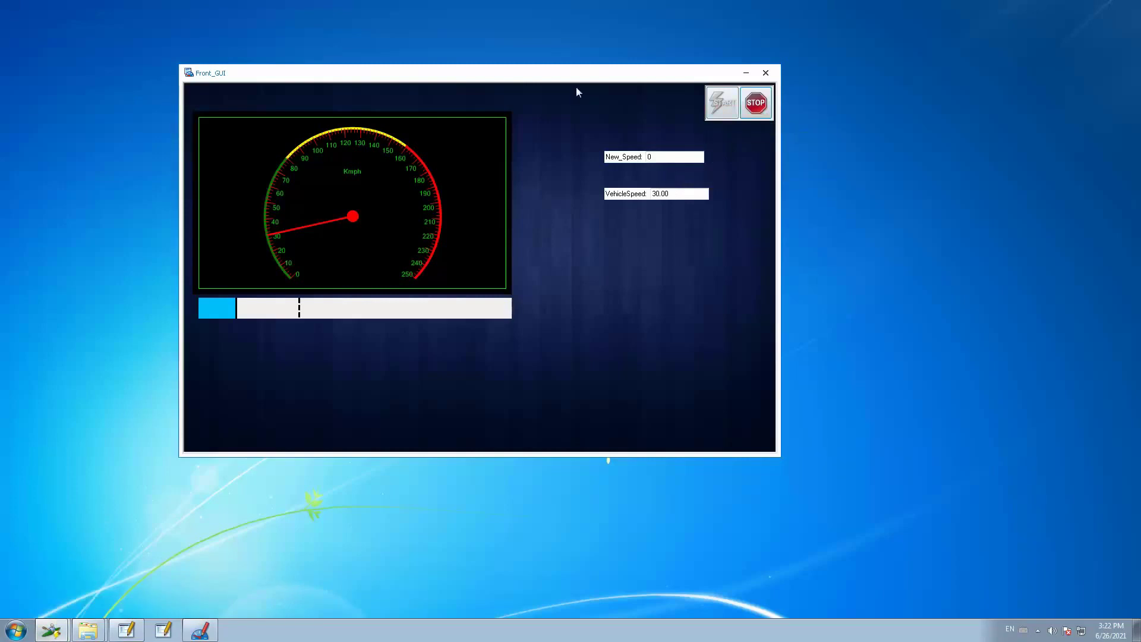
{"action": "double_click", "coordinate": [669, 156]}
{"action": "type", "text": "90"}
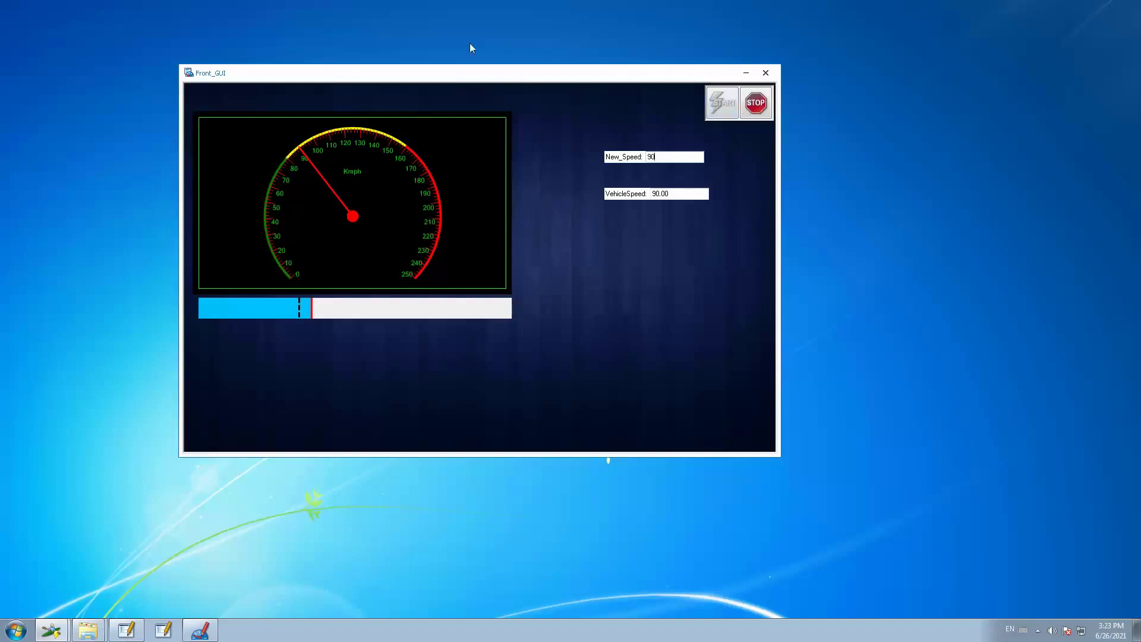
{"action": "left_click", "coordinate": [754, 107]}
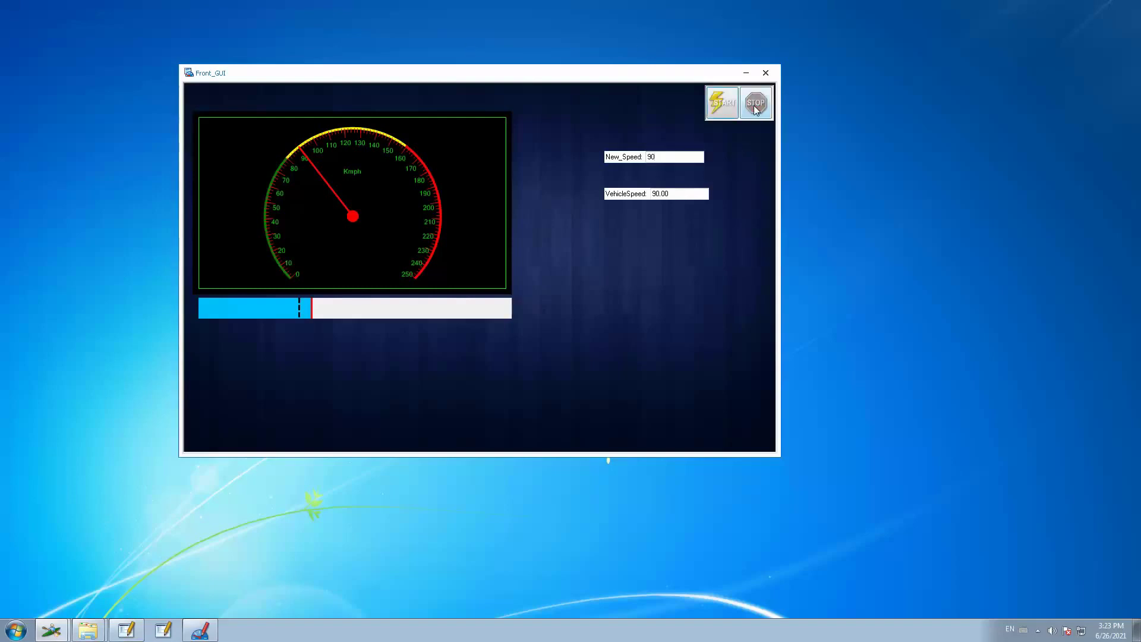